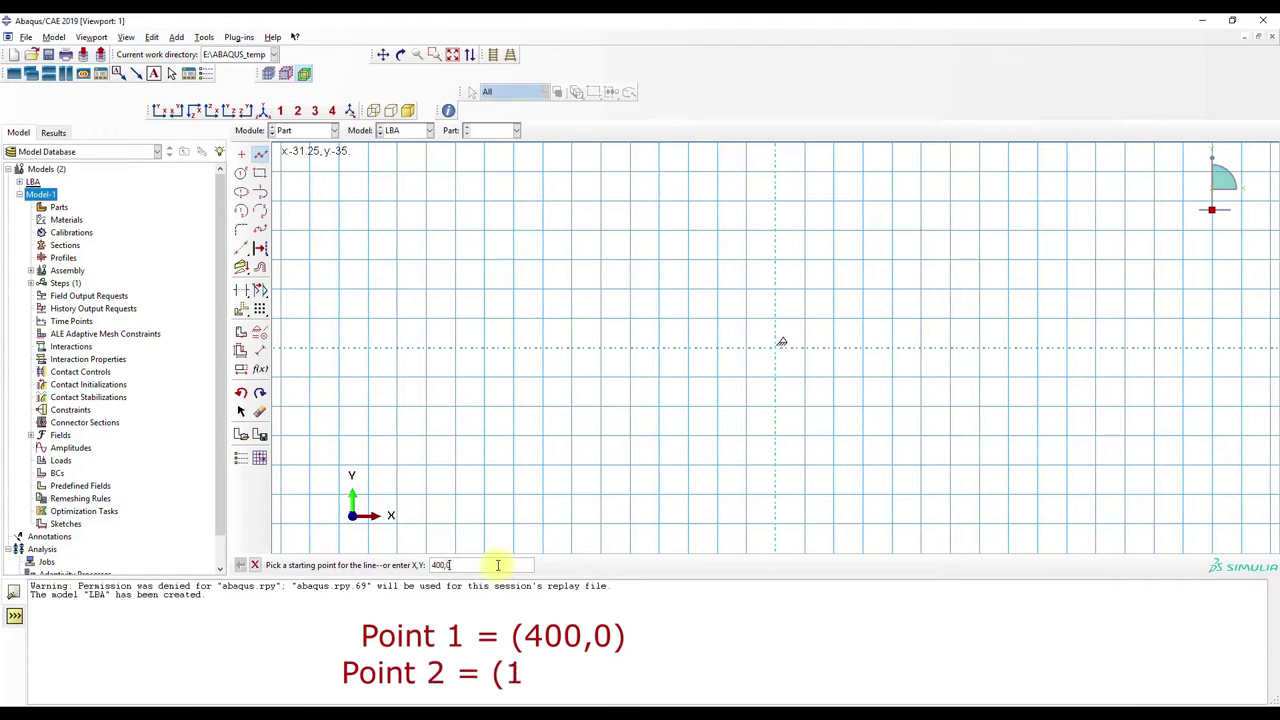
# Sketch a section line from (400,0) to (190,300) and revolve it a full turn into a conical shell
pyautogui.write('0')
pyautogui.press('Return')
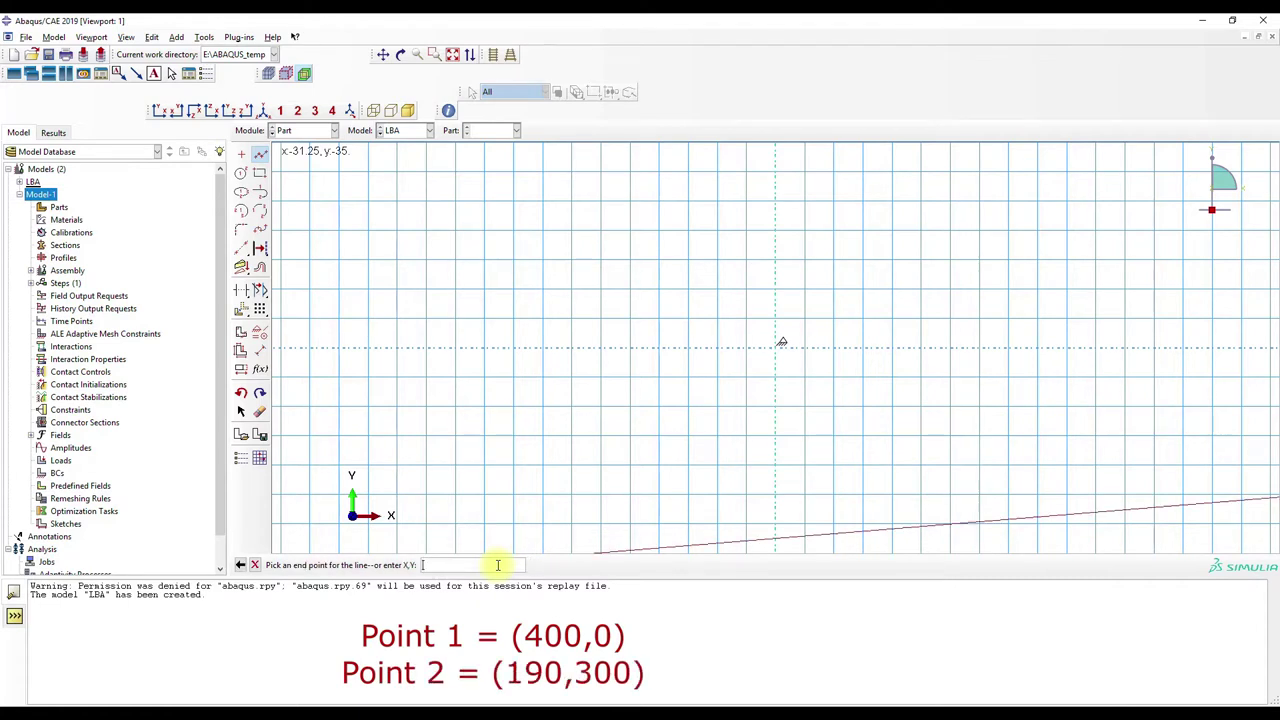
pyautogui.write('190,300')
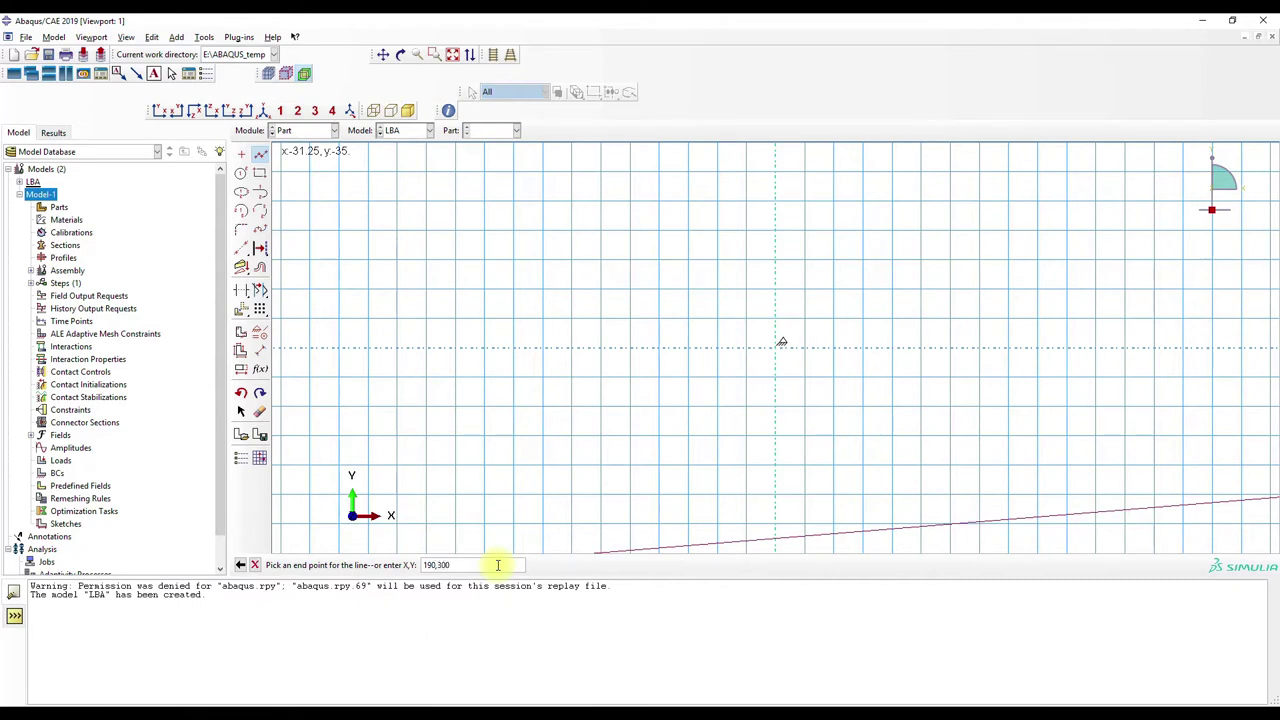
pyautogui.press('Return')
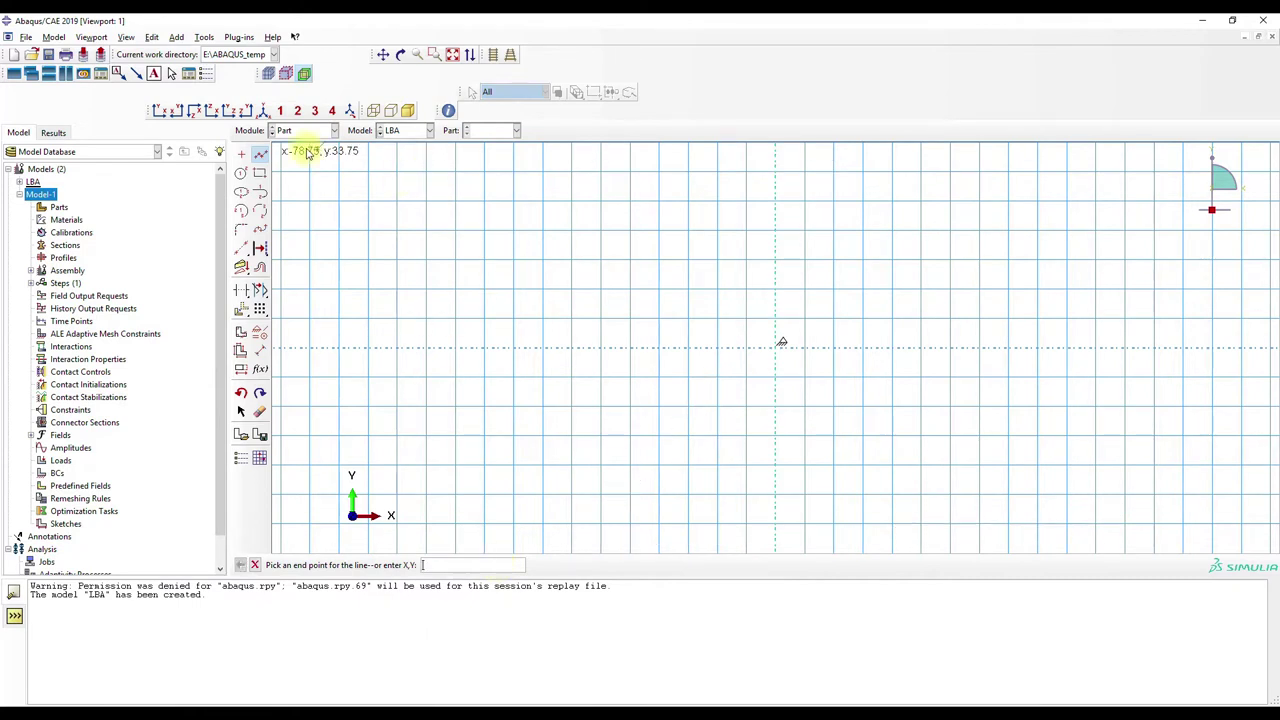
pyautogui.click(453, 54)
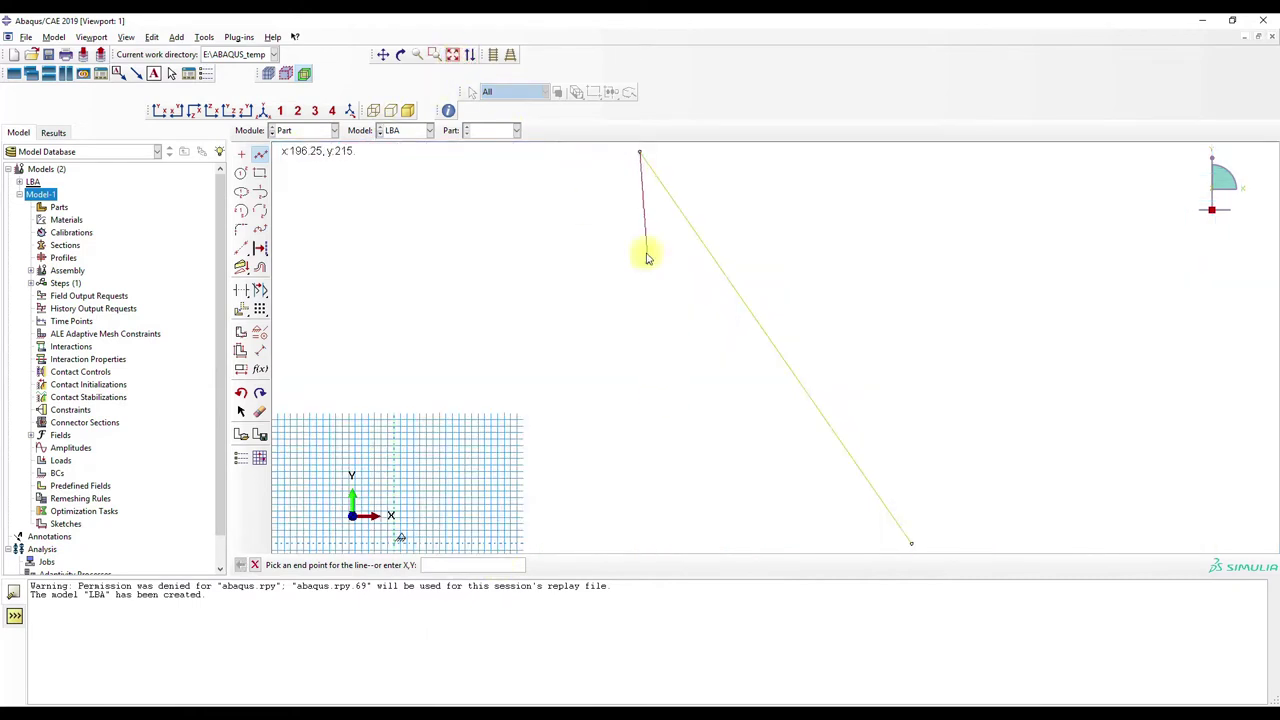
pyautogui.click(255, 565)
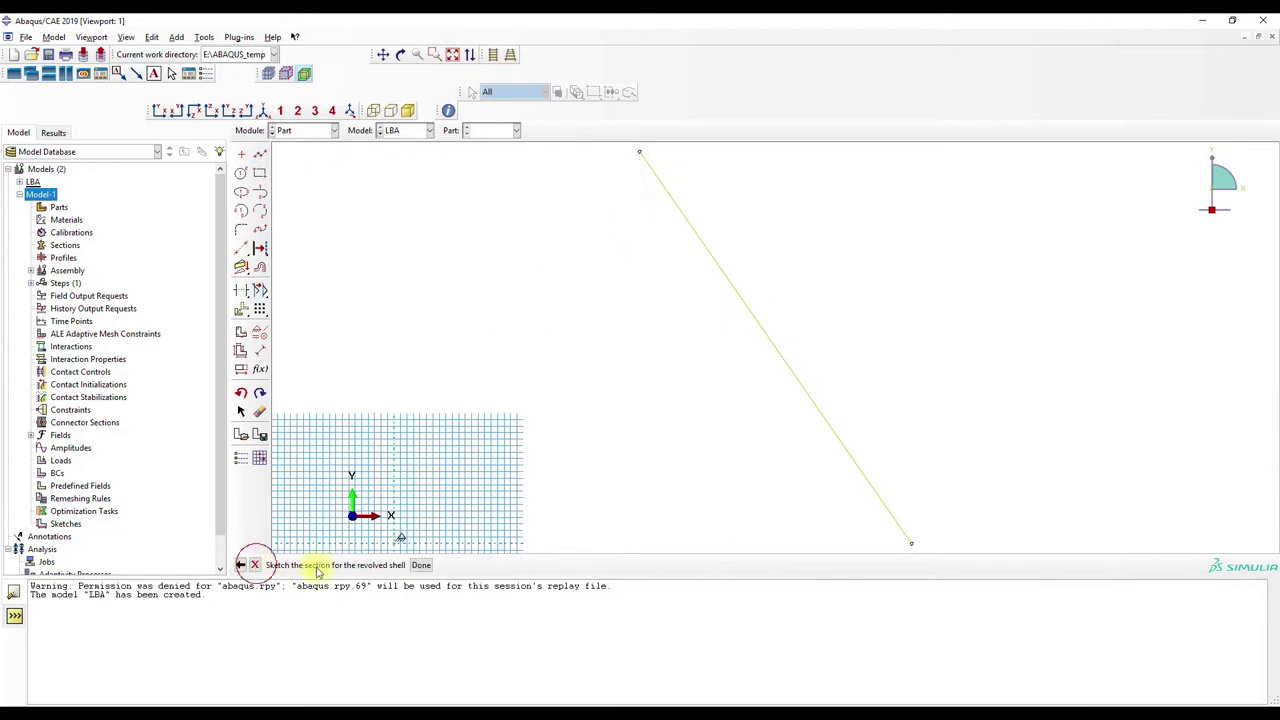
pyautogui.click(421, 566)
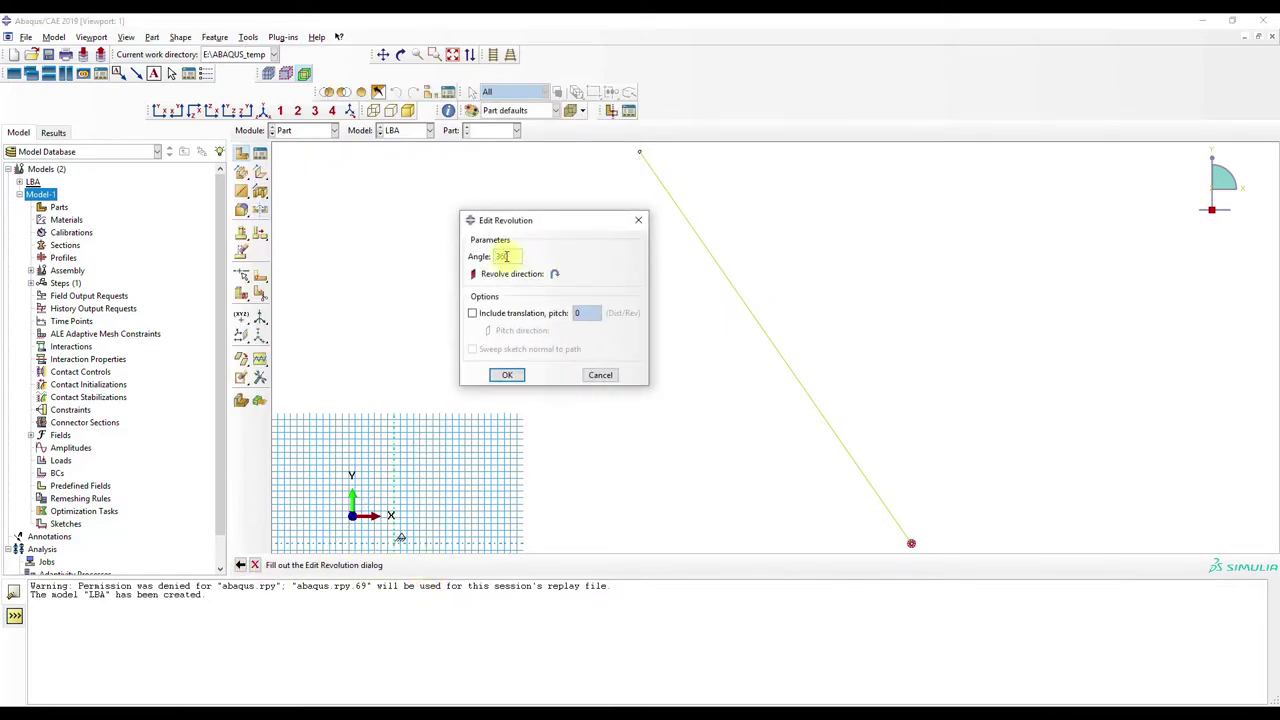
pyautogui.click(507, 375)
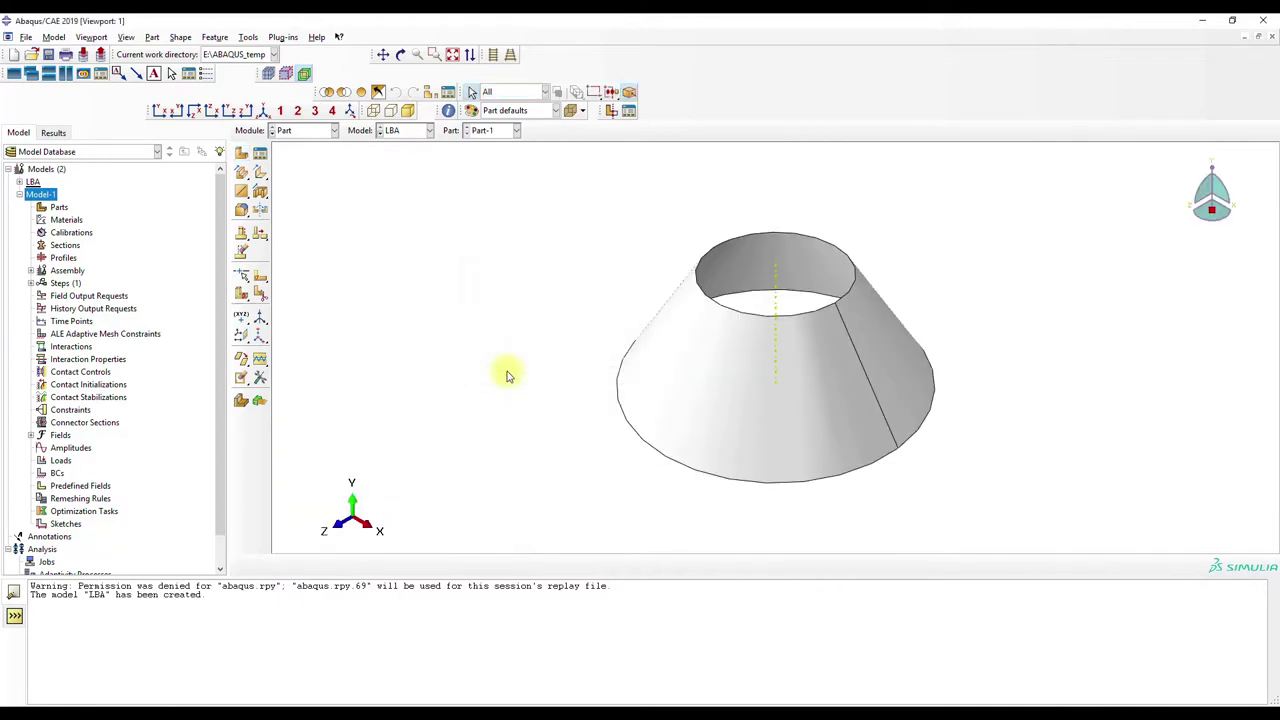
# Create datum planes on the XY and YZ principal planes and one offset 150 from the XZ plane
pyautogui.click(244, 340)
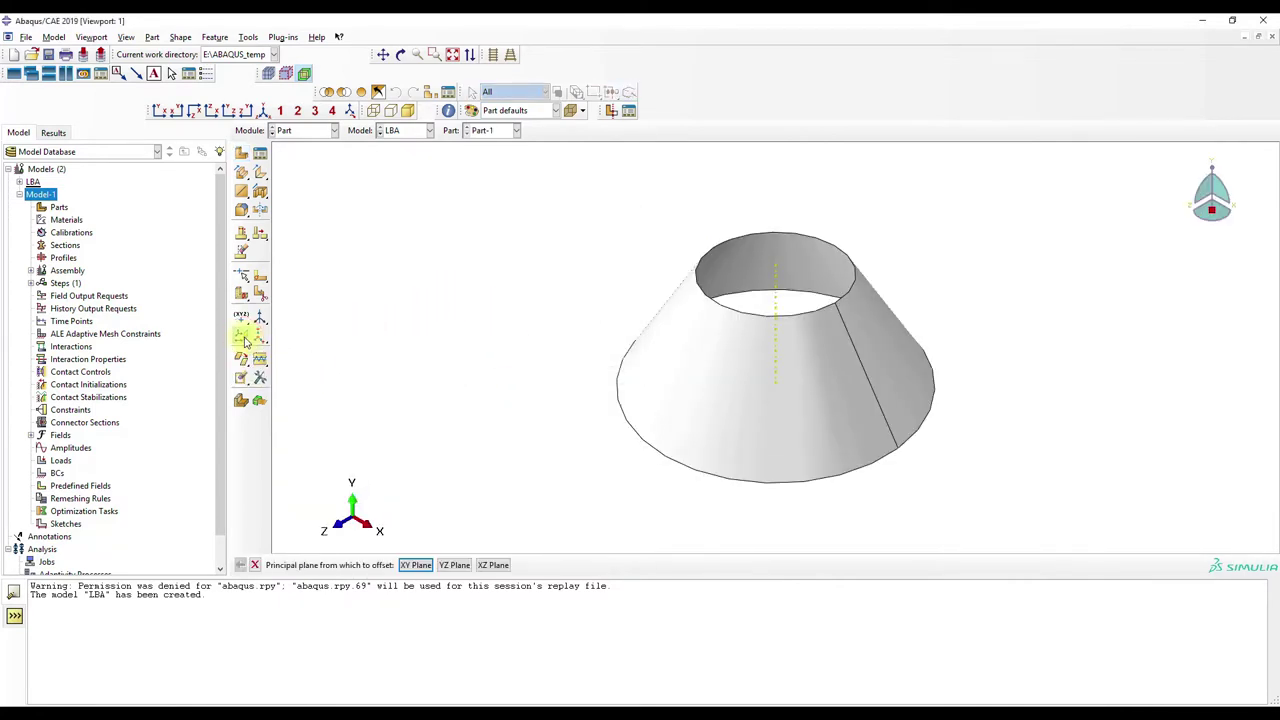
pyautogui.click(418, 566)
pyautogui.press('Return')
pyautogui.click(451, 566)
pyautogui.click(491, 566)
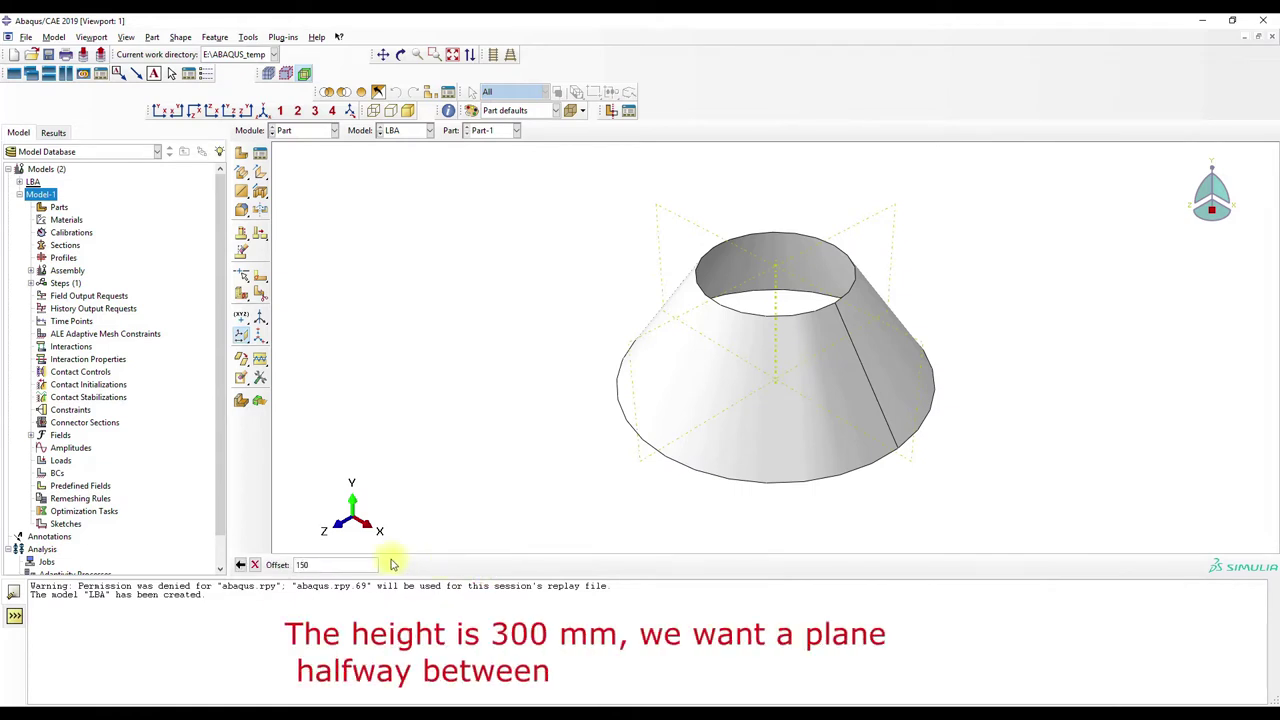
pyautogui.press('Return')
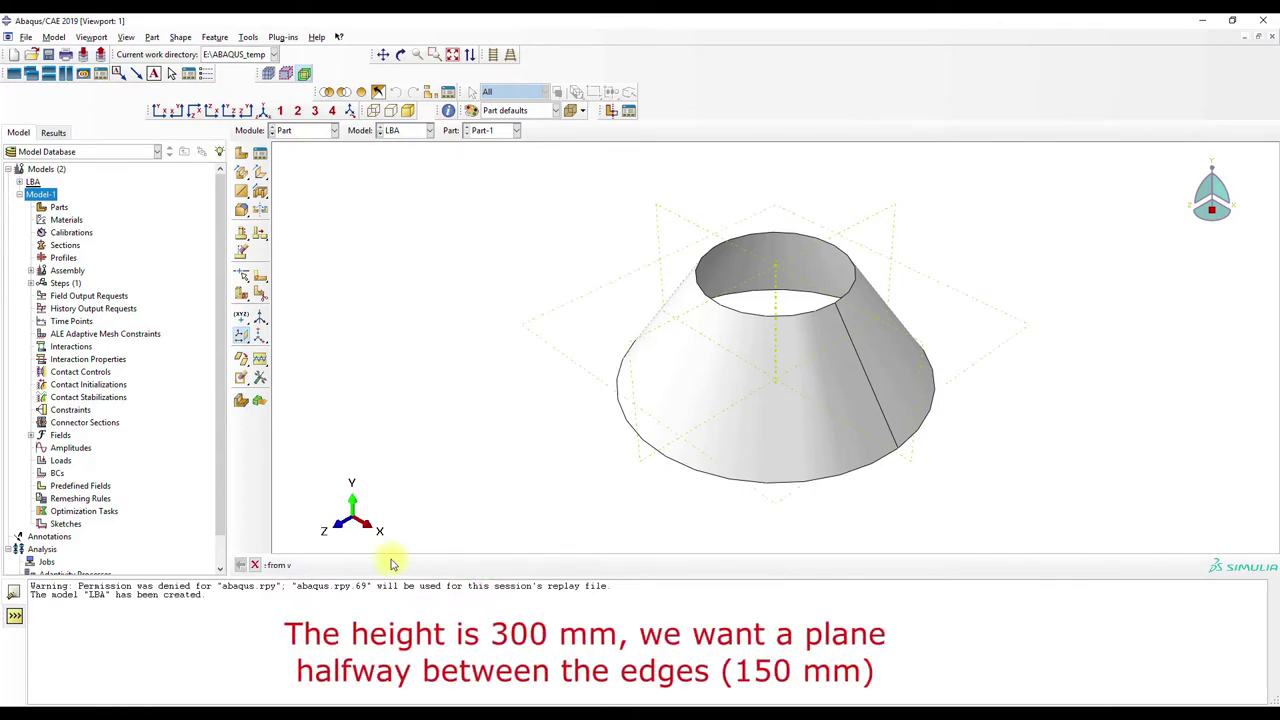
pyautogui.click(242, 334)
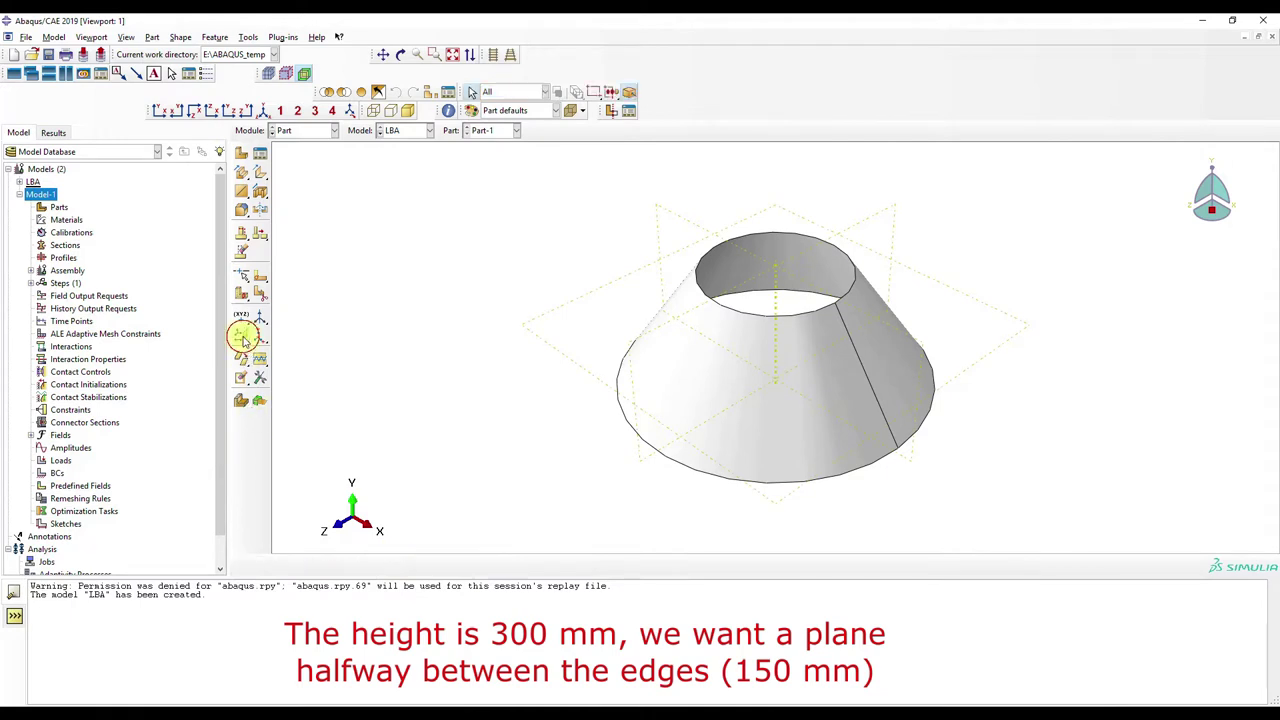
# Partition the cone's face with the horizontal datum plane at mid-height
pyautogui.click(260, 280)
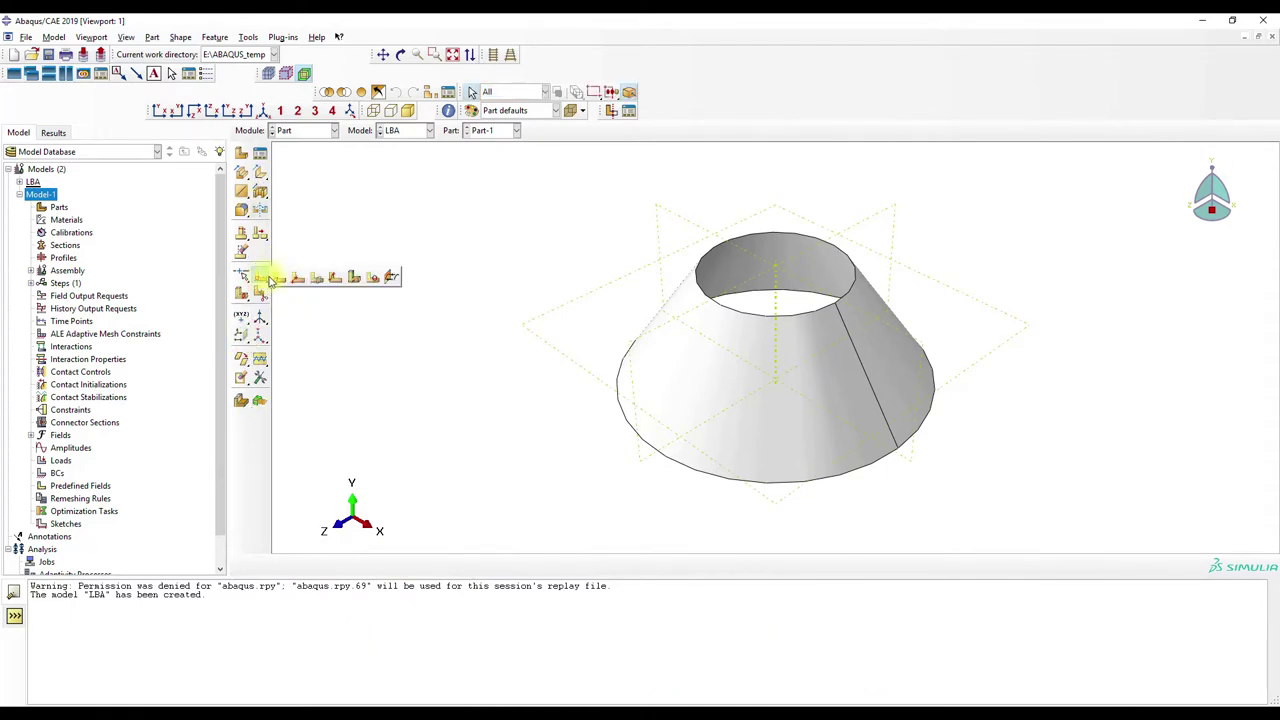
pyautogui.click(323, 280)
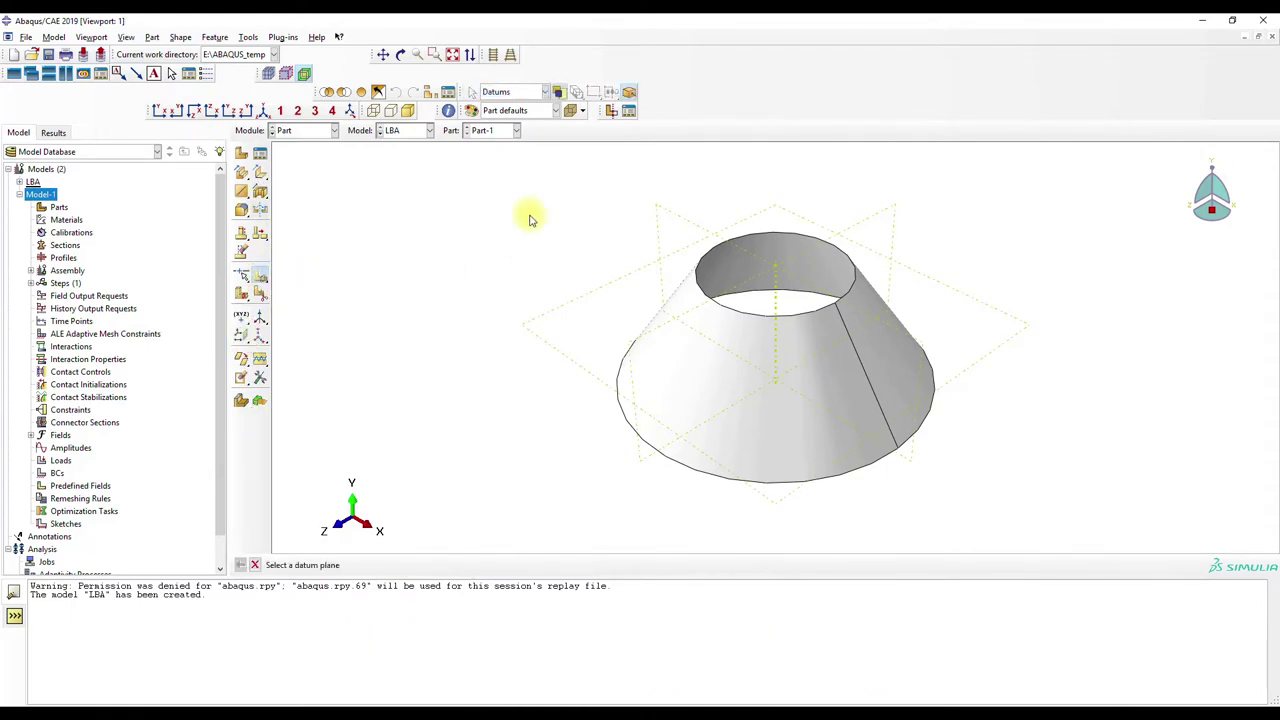
pyautogui.click(629, 410)
pyautogui.click(414, 566)
# Partition all the cone's faces with the vertical XY datum plane
pyautogui.moveTo(429, 194); pyautogui.dragTo(1000, 529)
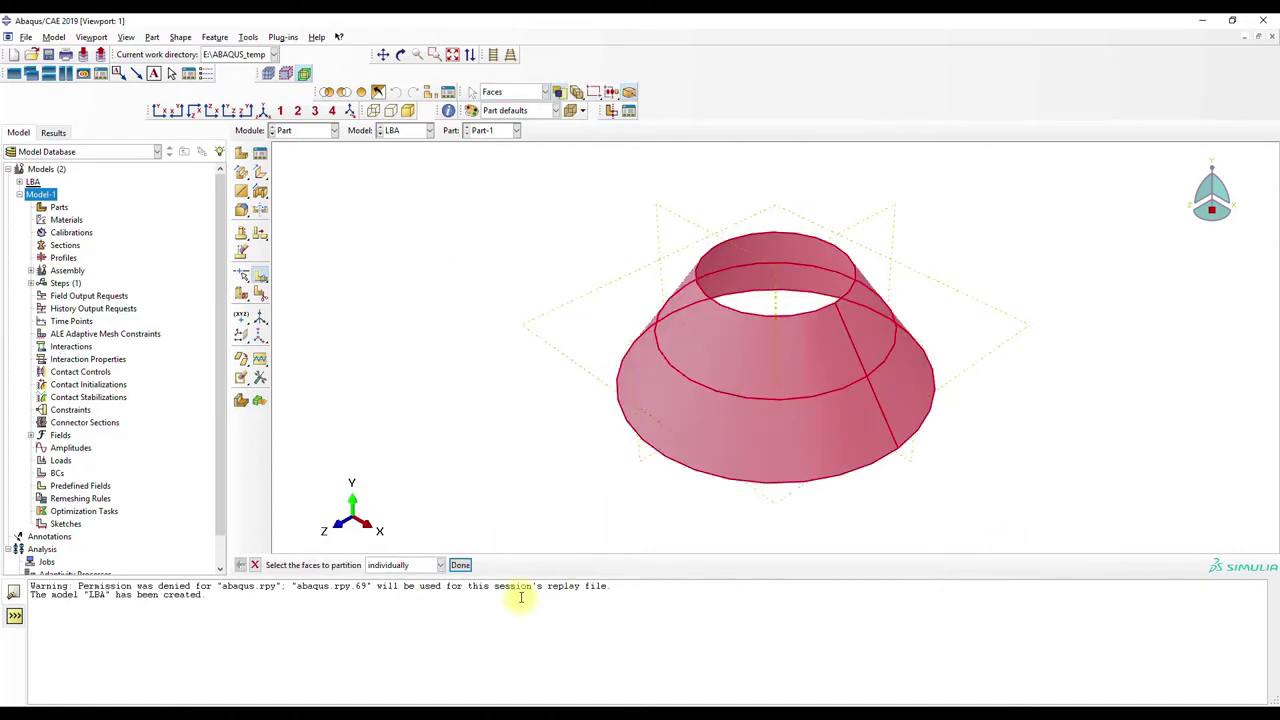
pyautogui.click(460, 565)
pyautogui.click(676, 212)
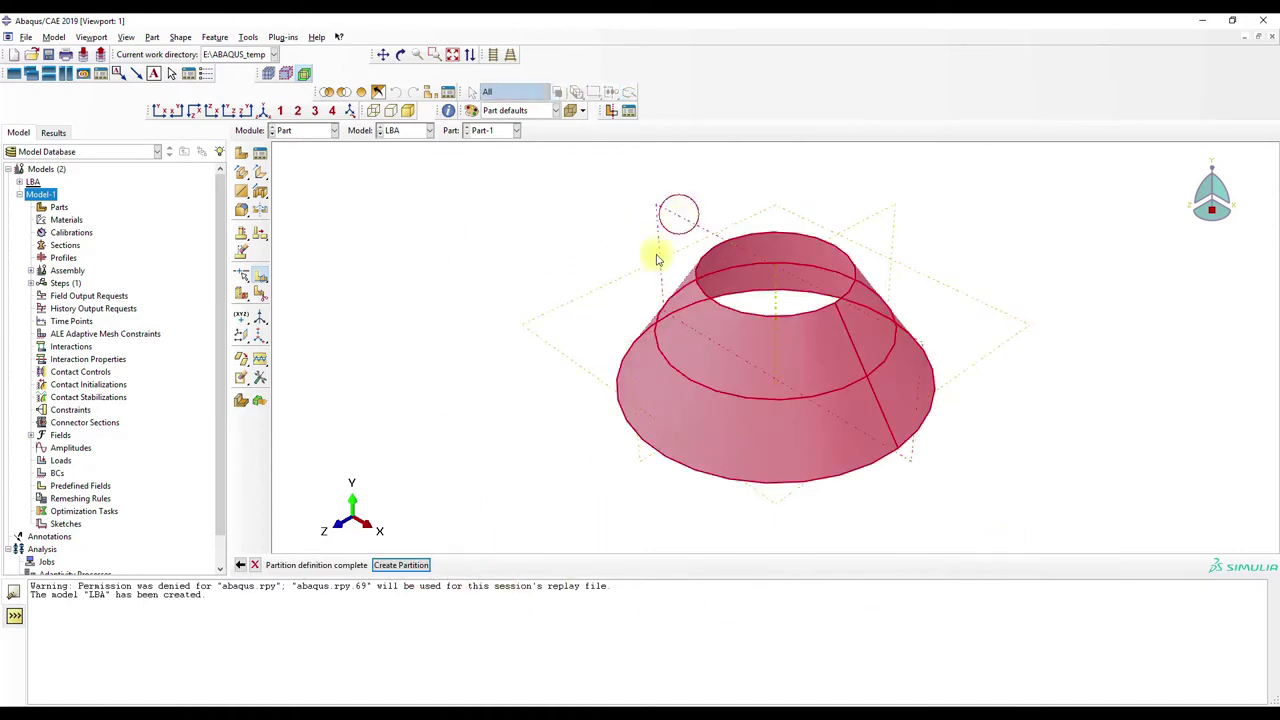
pyautogui.click(420, 566)
# Partition all the cone's faces with the vertical YZ datum plane and finish partitioning
pyautogui.moveTo(537, 206); pyautogui.dragTo(1009, 534)
pyautogui.click(458, 565)
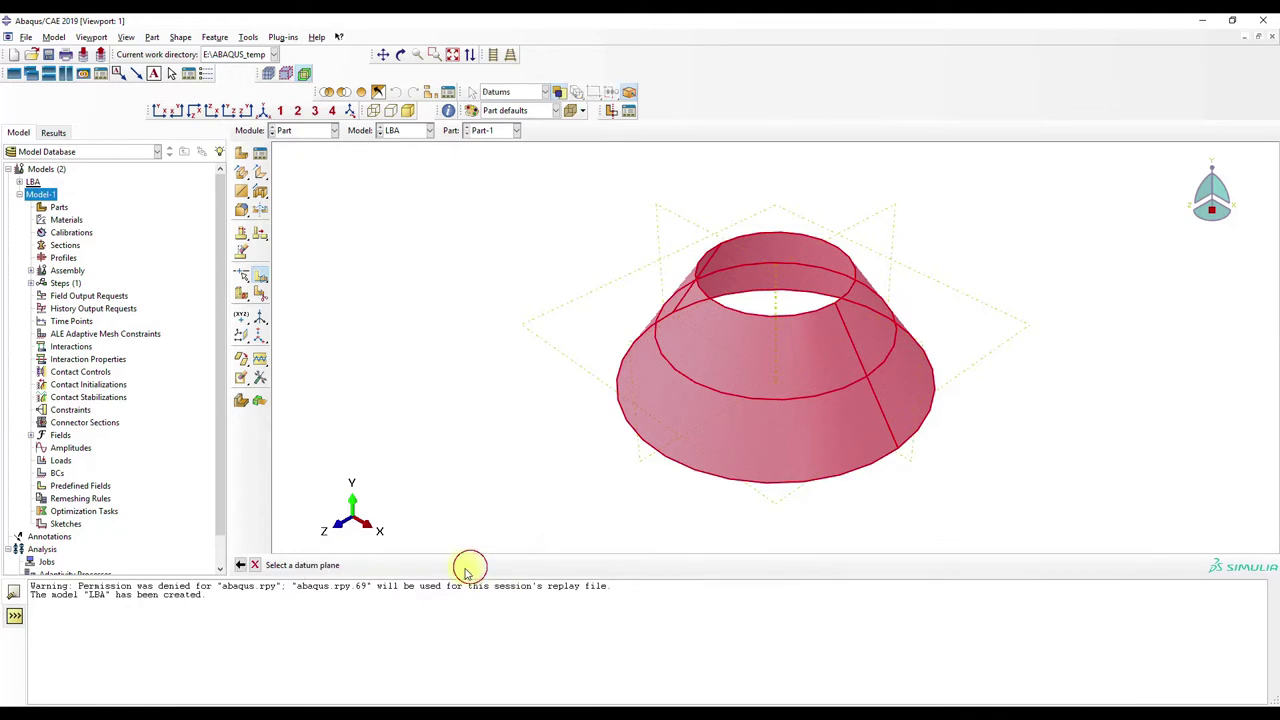
pyautogui.click(640, 447)
pyautogui.click(401, 565)
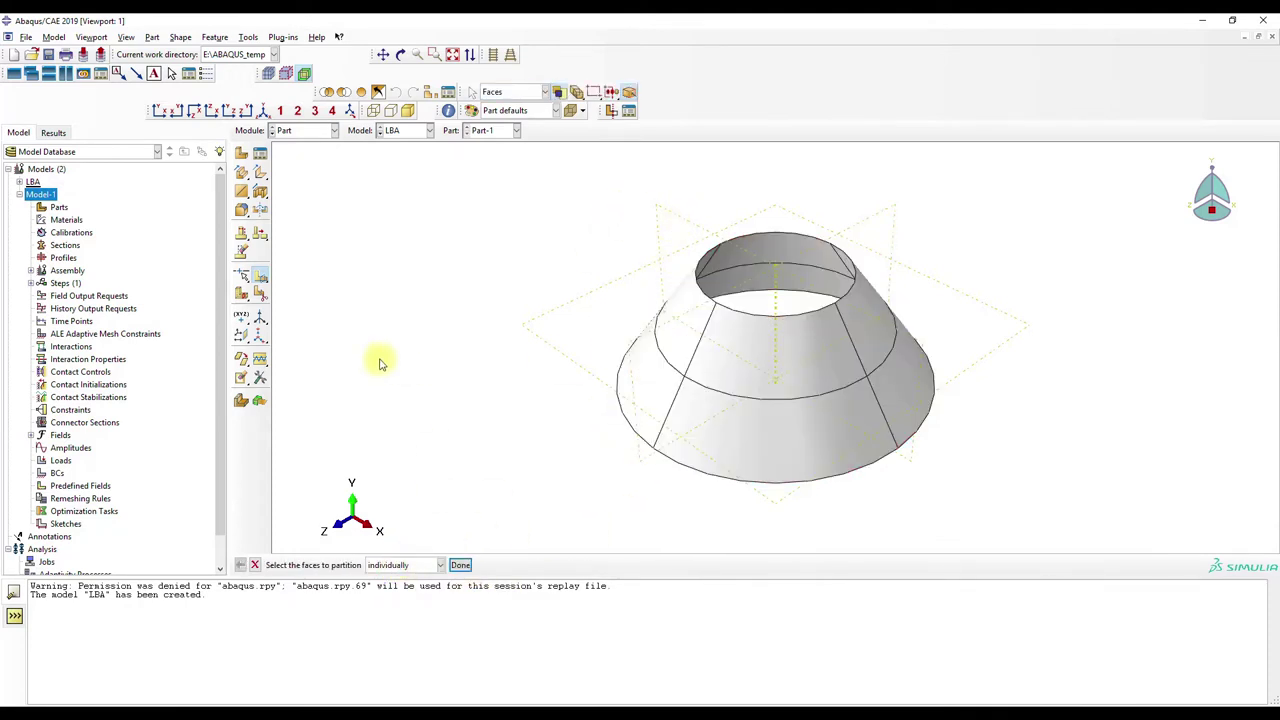
pyautogui.press('Escape')
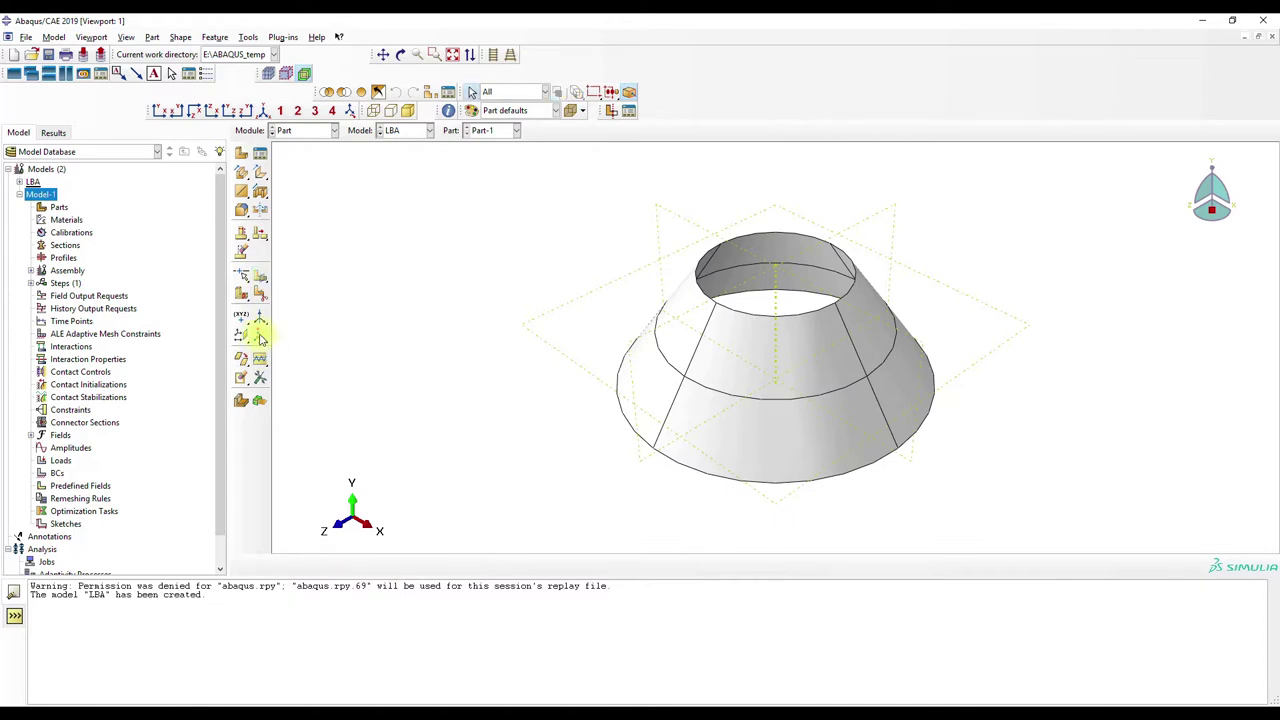
# Try to create a cylindrical datum coordinate system with origin 0,0,0 and R-axis point 1,0,0
pyautogui.click(259, 339)
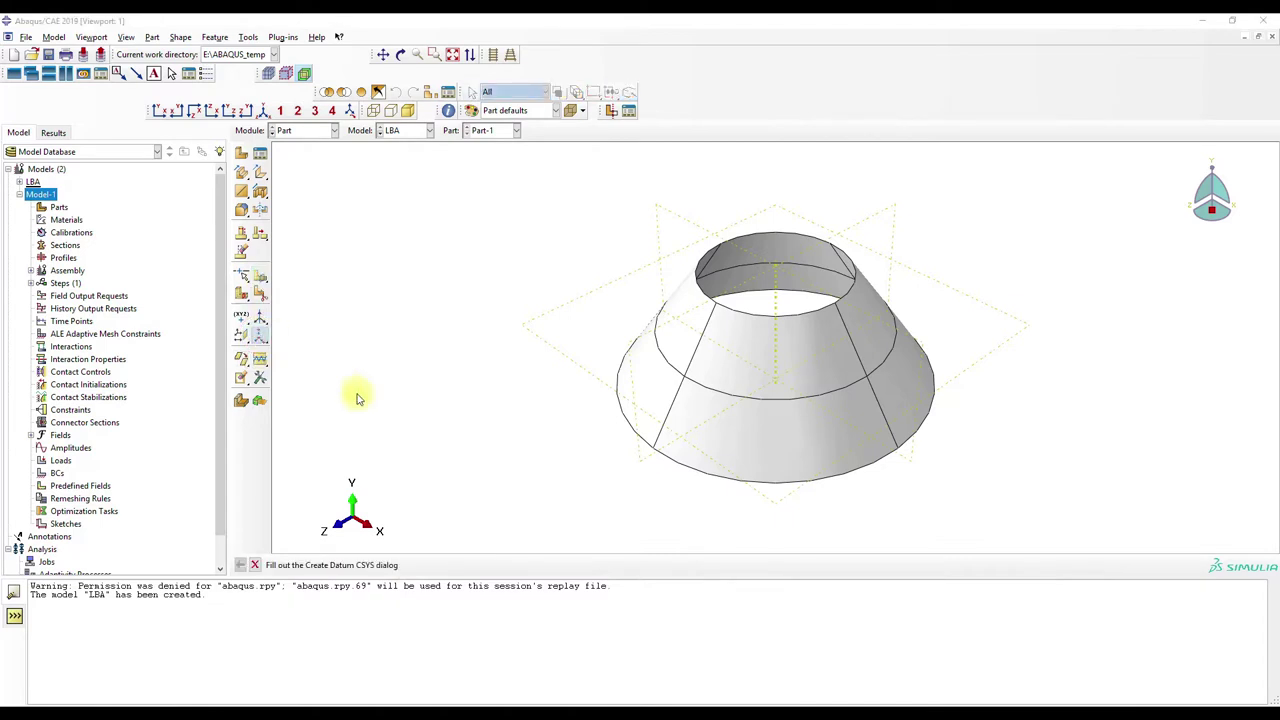
pyautogui.moveTo(775, 178); pyautogui.dragTo(395, 175)
pyautogui.click(385, 243)
pyautogui.click(390, 282)
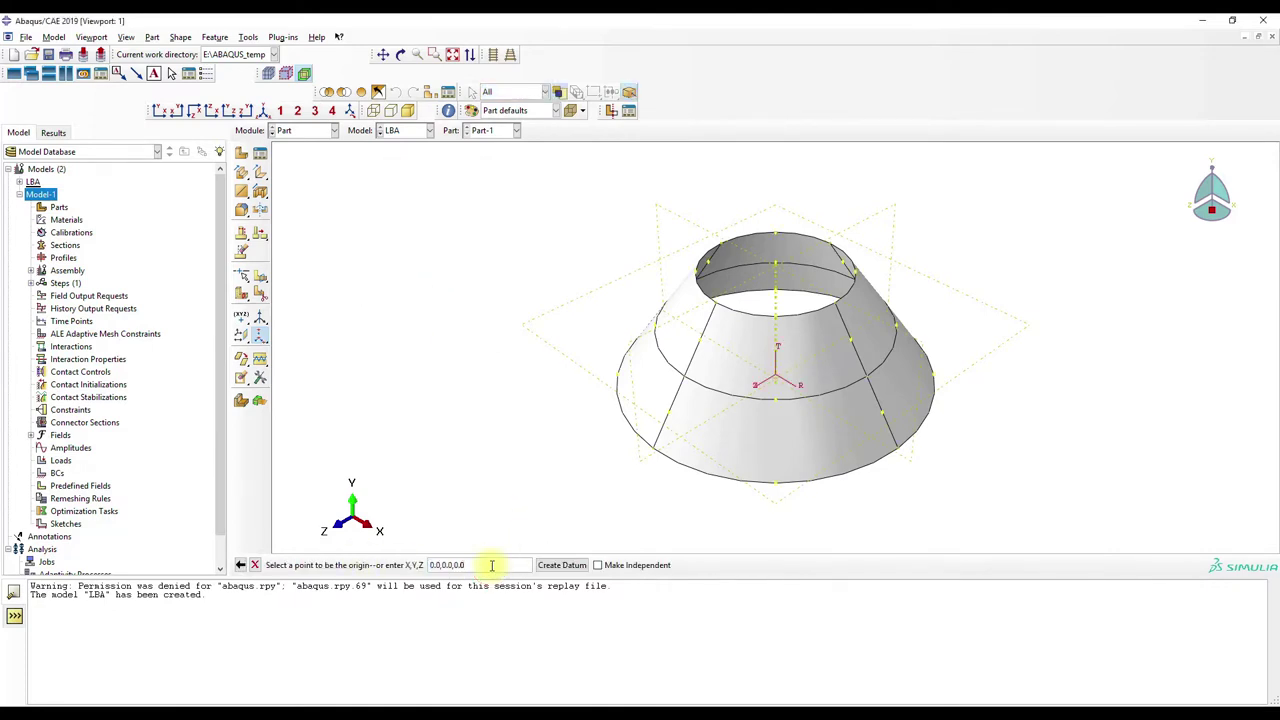
pyautogui.press('Return')
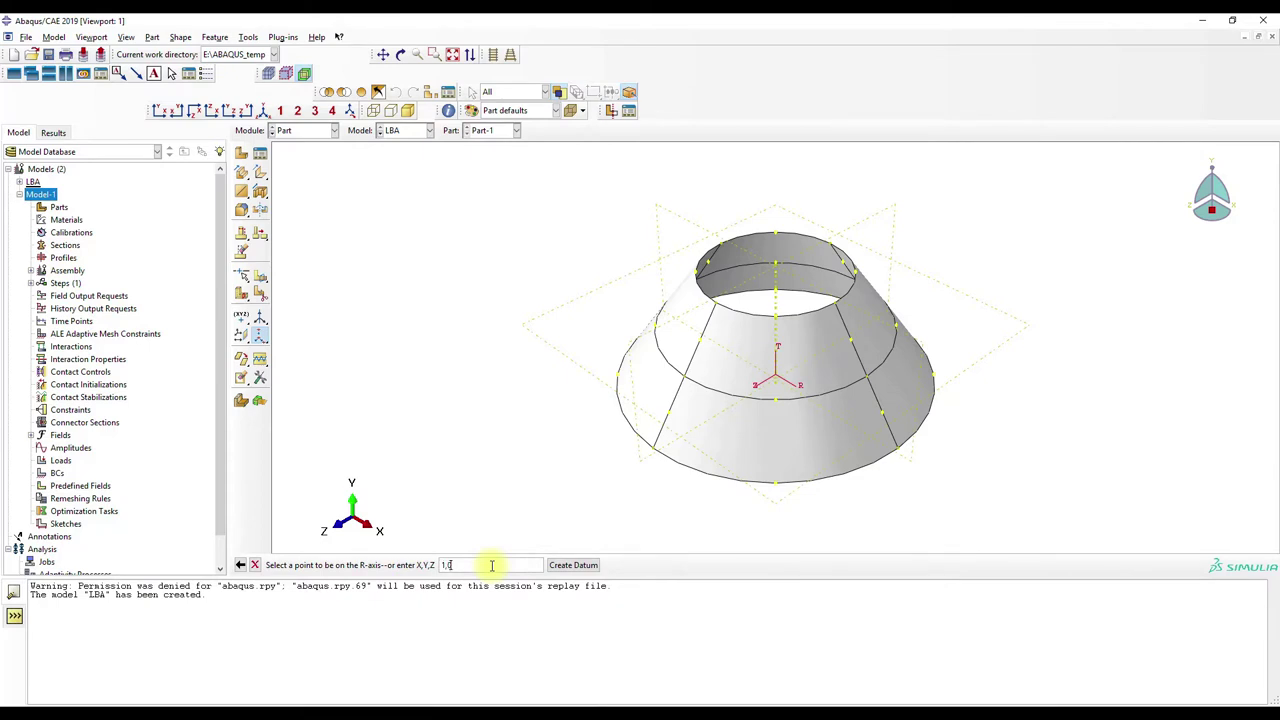
pyautogui.write('1,0,0')
pyautogui.press('Return')
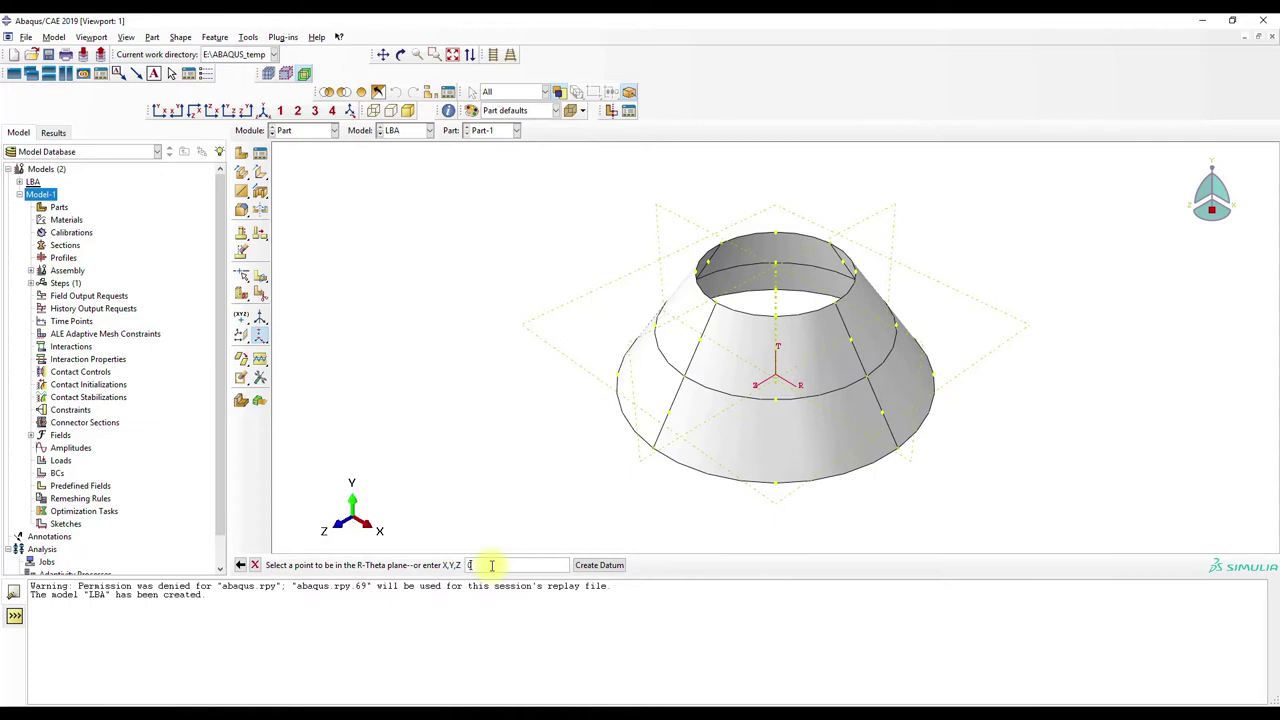
pyautogui.press('Return')
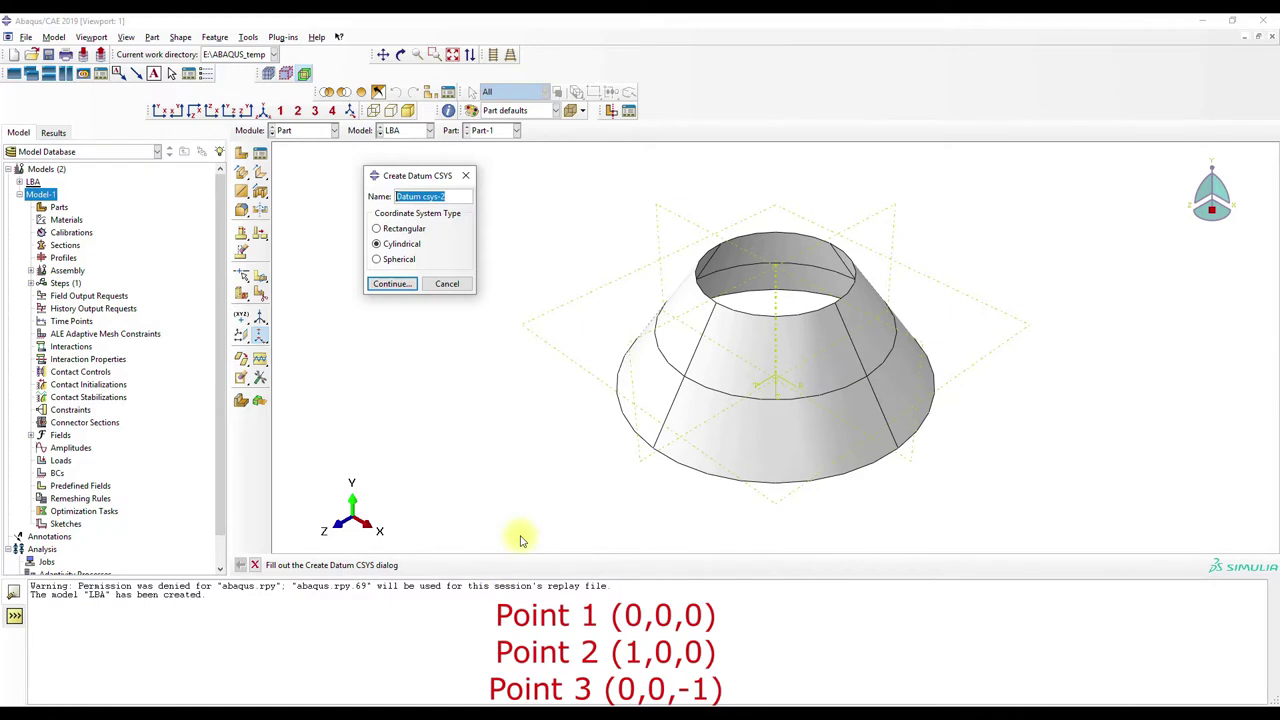
pyautogui.click(450, 284)
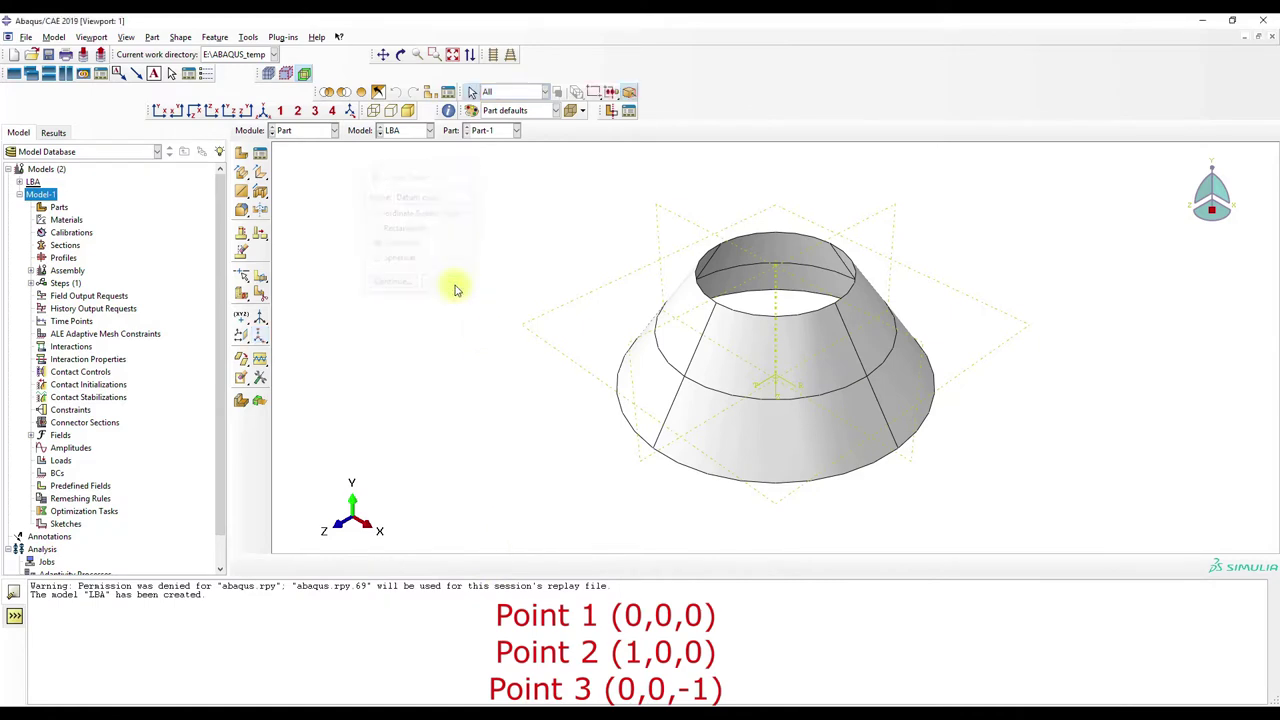
# Delete the cylindrical datum coordinate system from the part and restore the isometric view
pyautogui.click(241, 251)
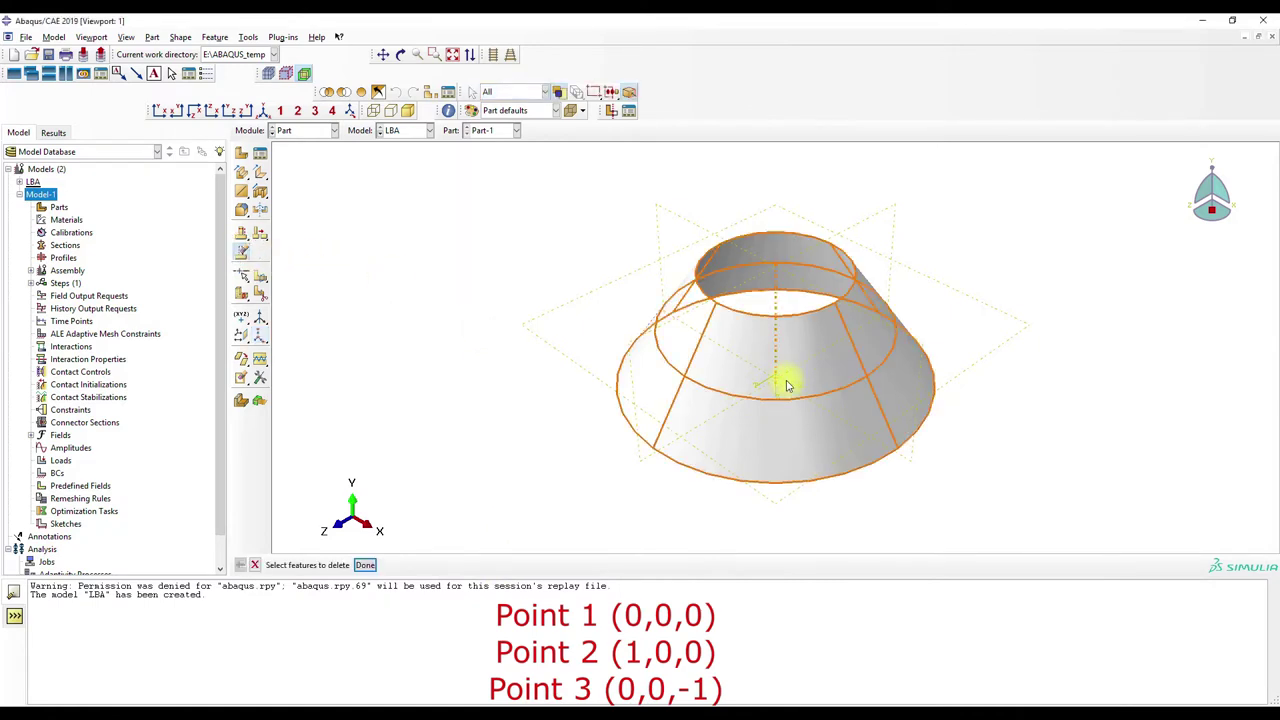
pyautogui.click(1210, 170)
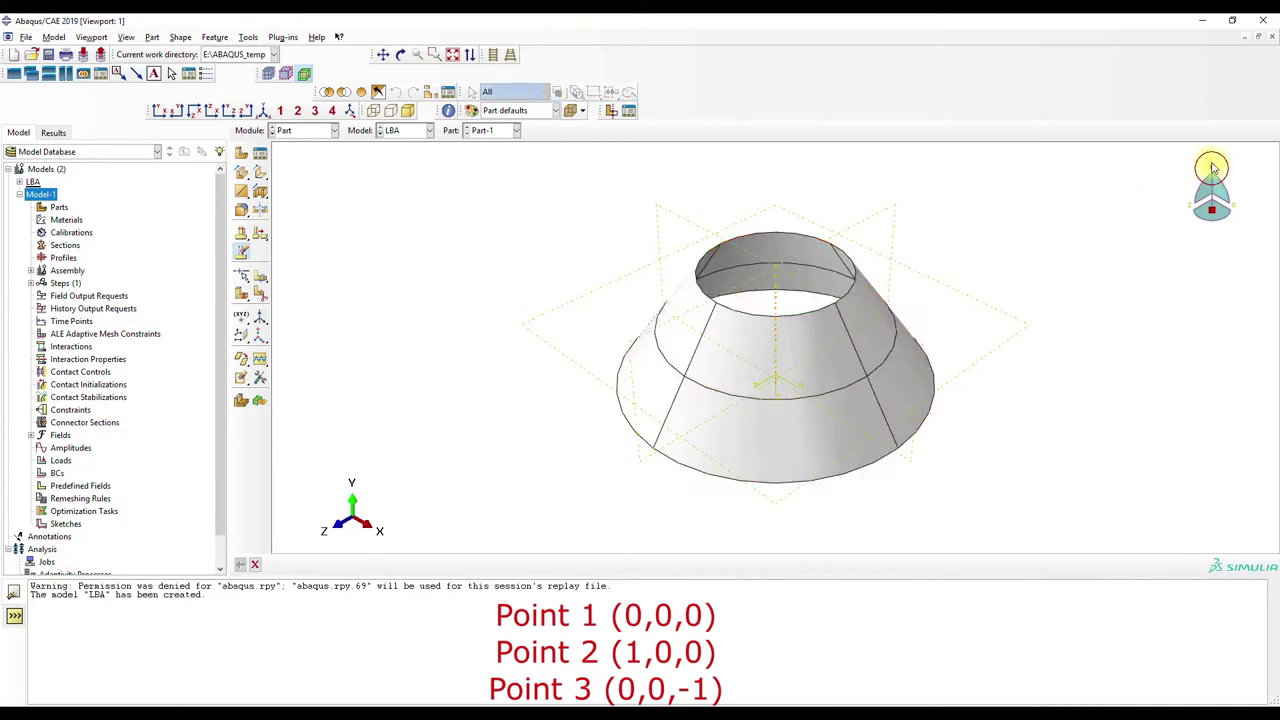
pyautogui.click(366, 565)
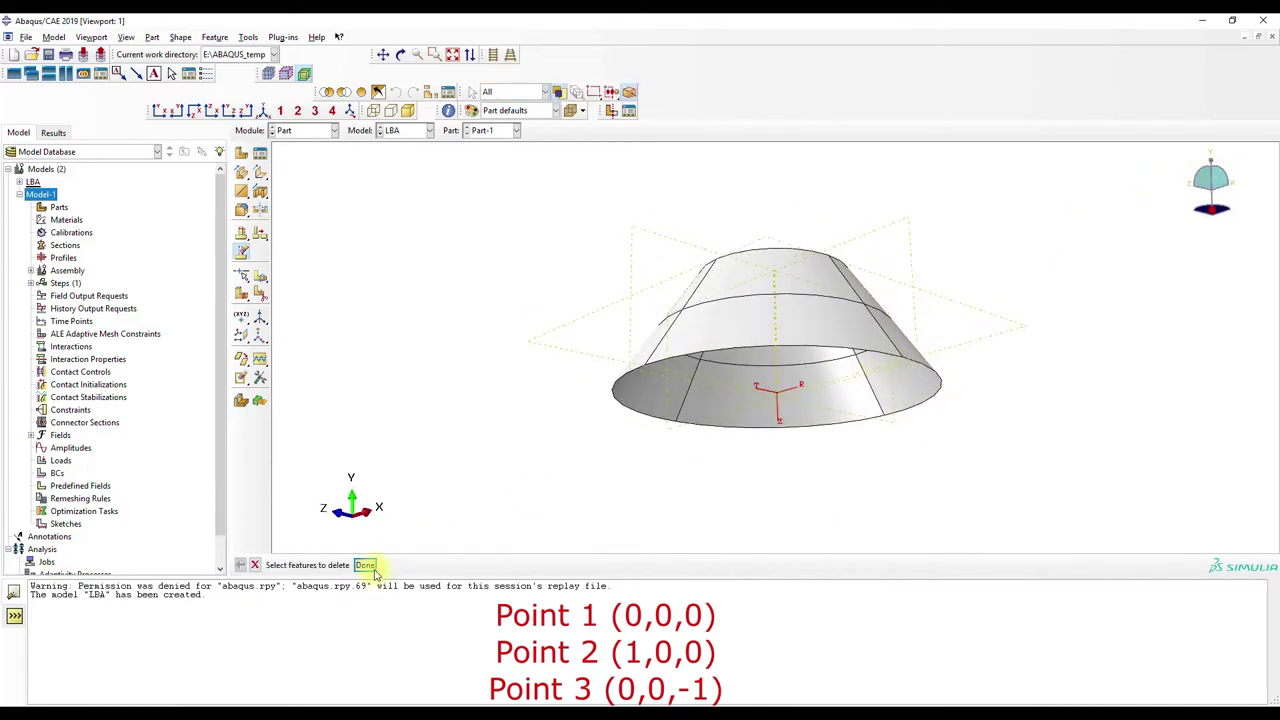
pyautogui.click(402, 566)
pyautogui.click(250, 112)
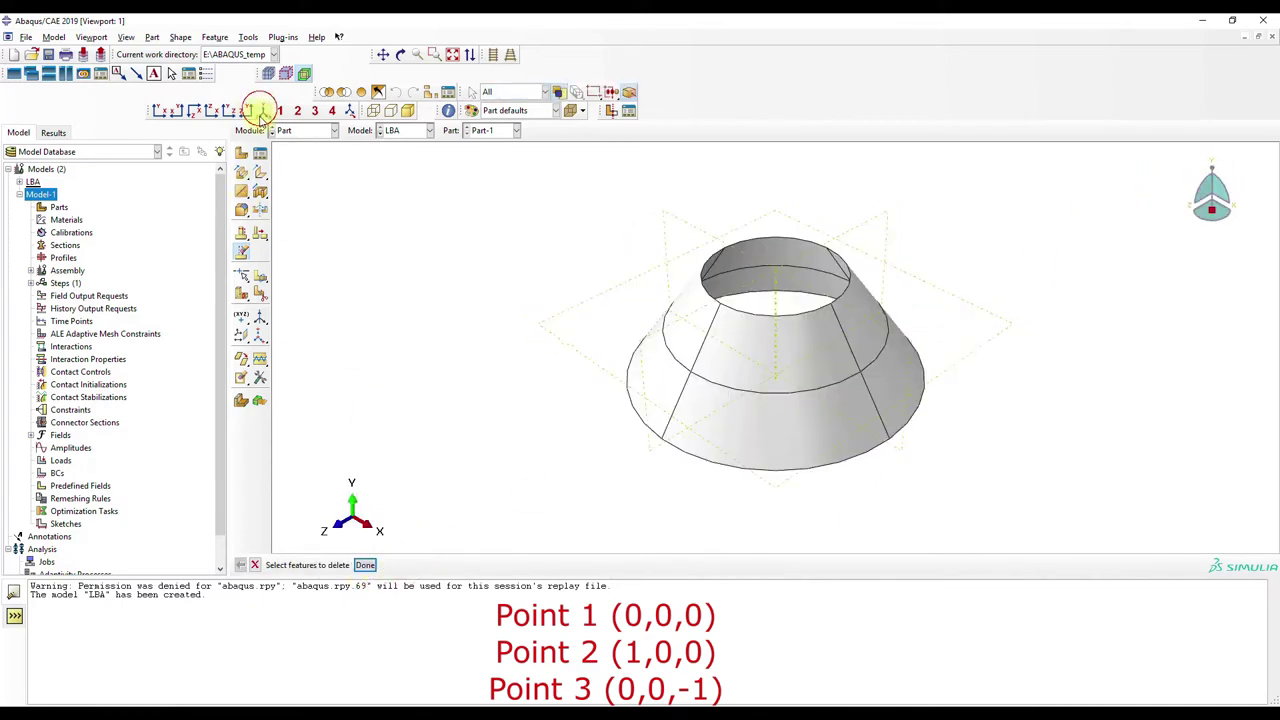
# Create a cylindrical datum coordinate system with origin 0,0,0, R-axis point 1,0,0 and R-Theta plane point 0,0,-1
pyautogui.click(260, 335)
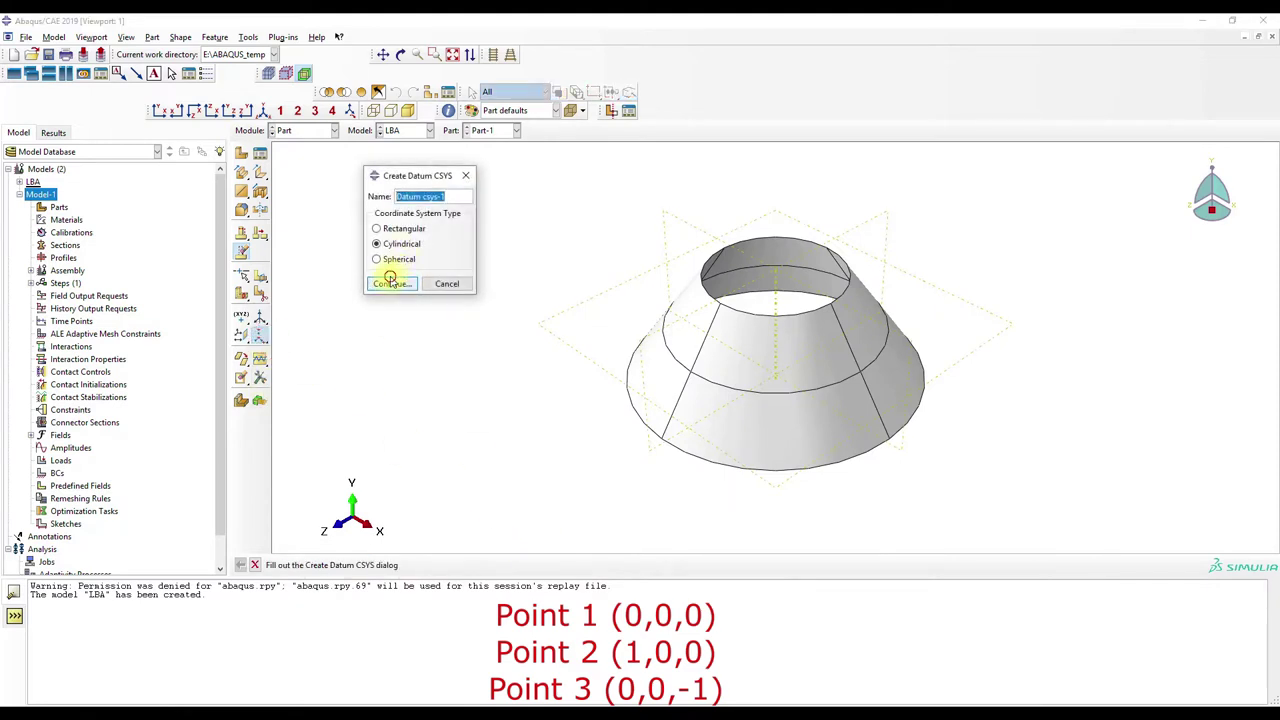
pyautogui.click(391, 283)
pyautogui.press('Return')
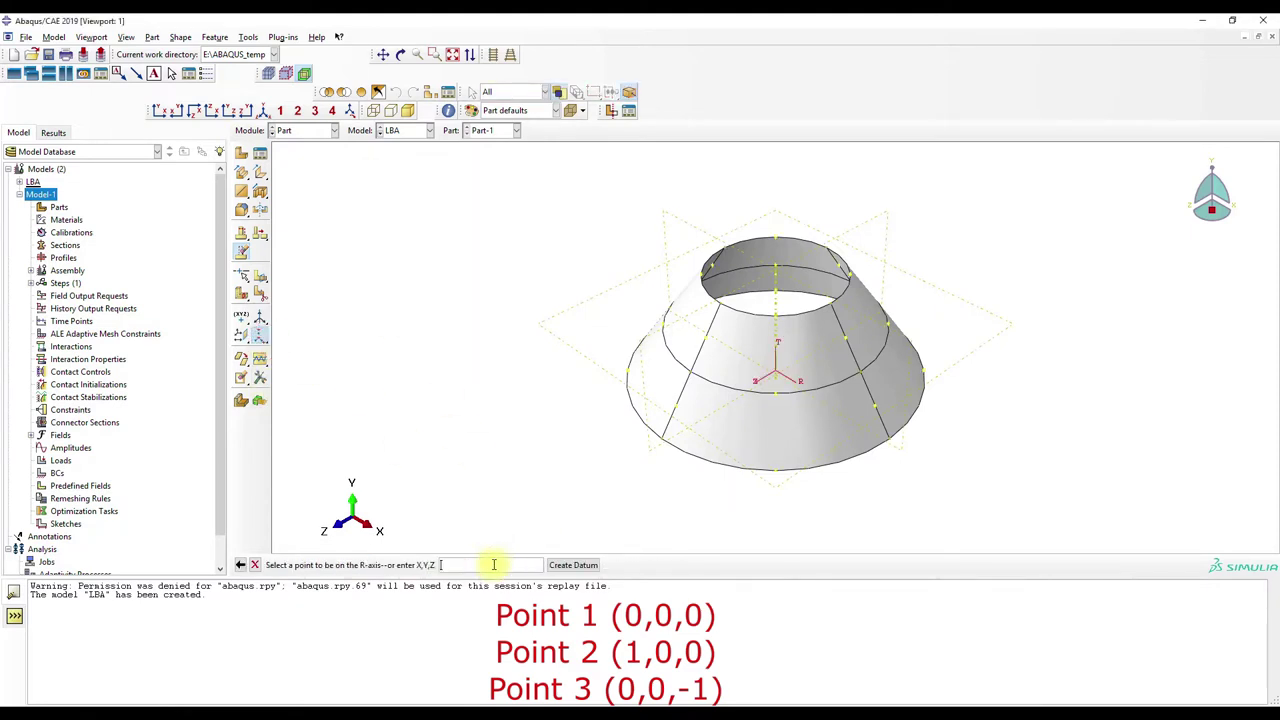
pyautogui.press('Return')
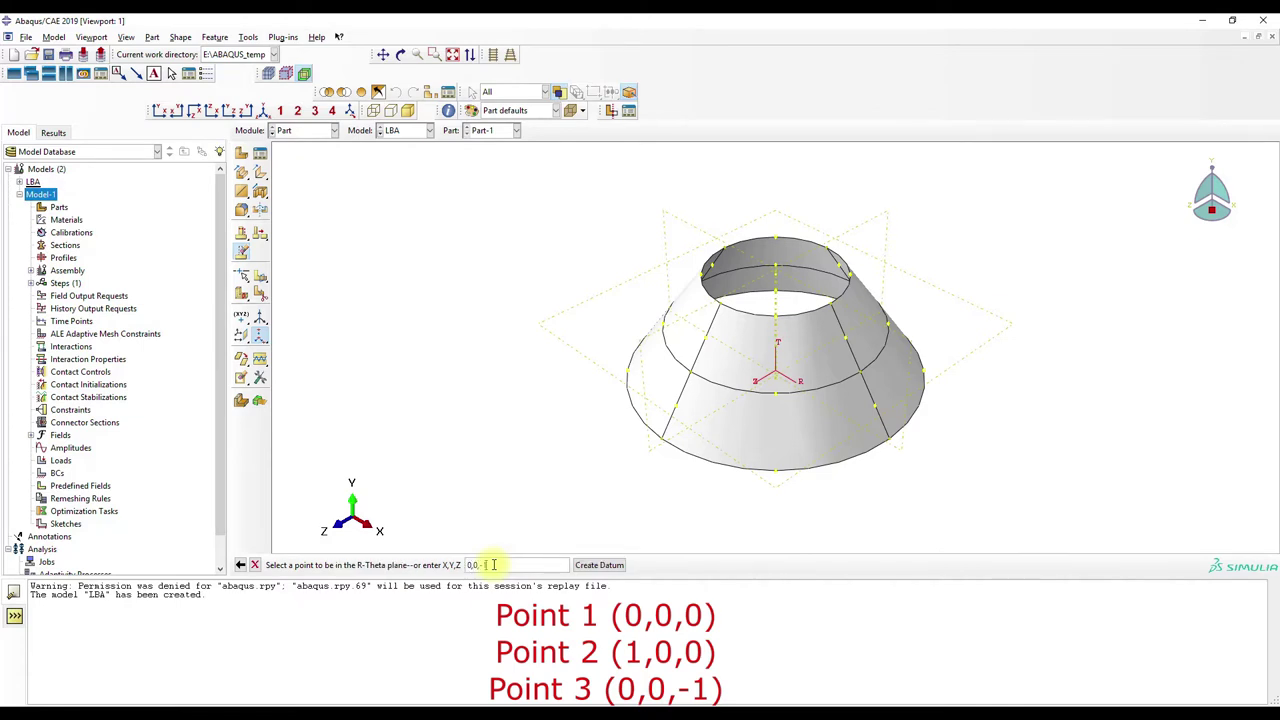
pyautogui.write('0,0,-1')
pyautogui.press('Return')
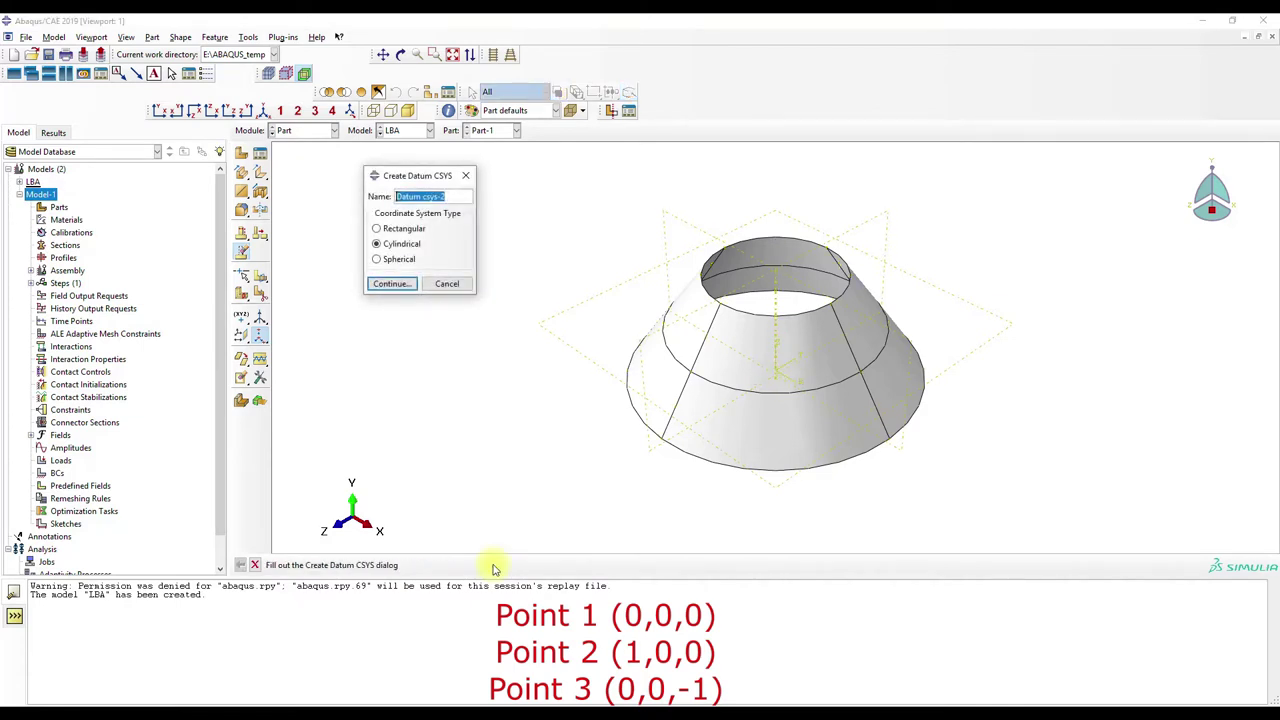
pyautogui.click(391, 284)
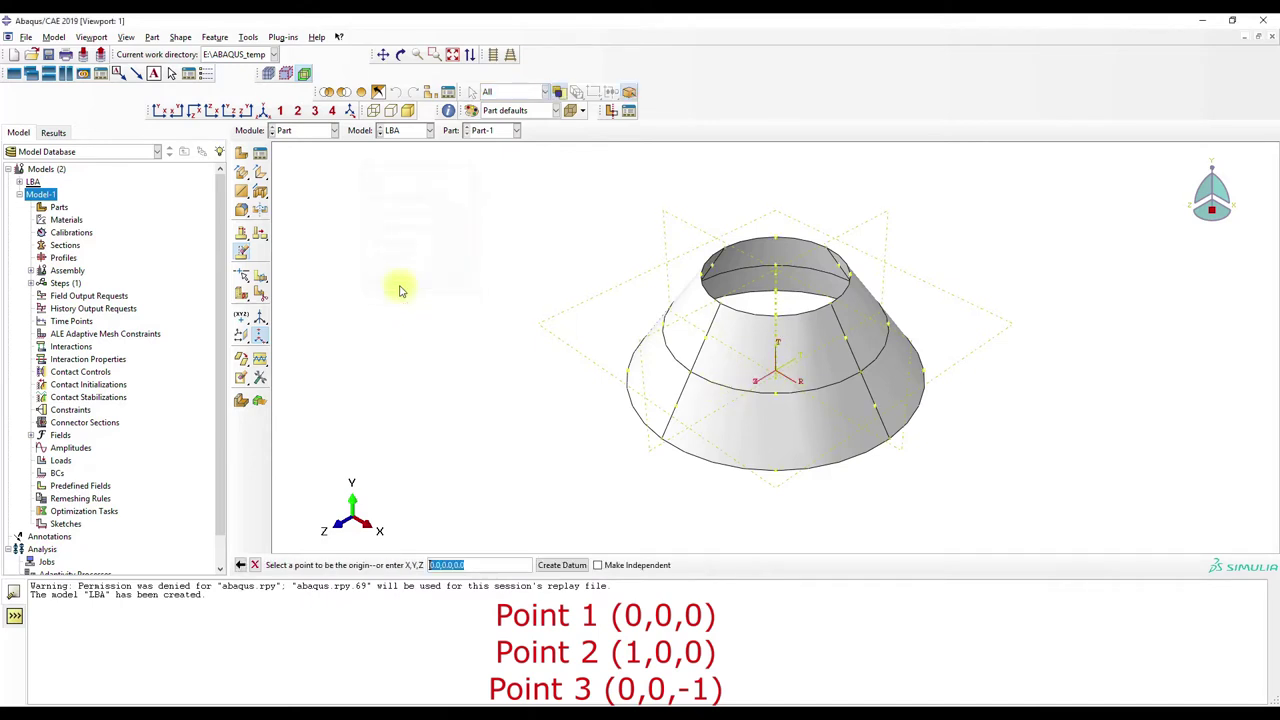
pyautogui.click(255, 566)
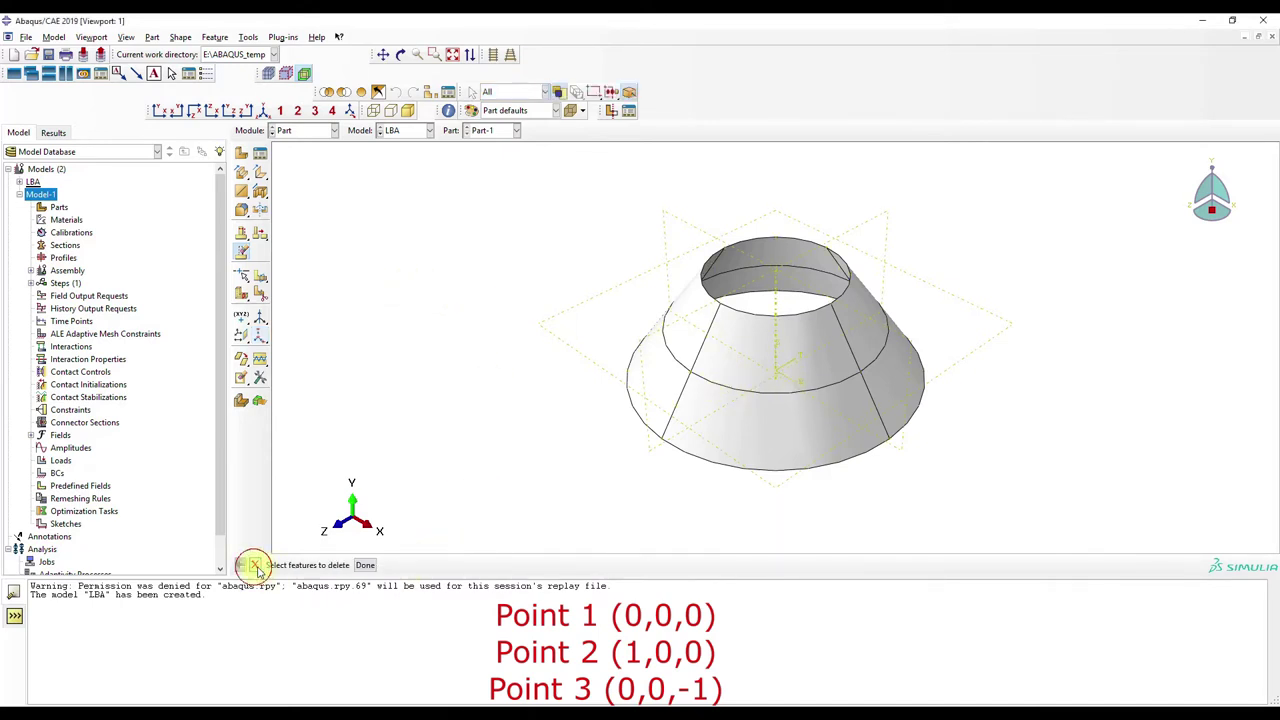
# Start a new material in the Property module and give it an Elastic behavior of type Lamina
pyautogui.click(300, 133)
pyautogui.click(293, 158)
pyautogui.click(259, 152)
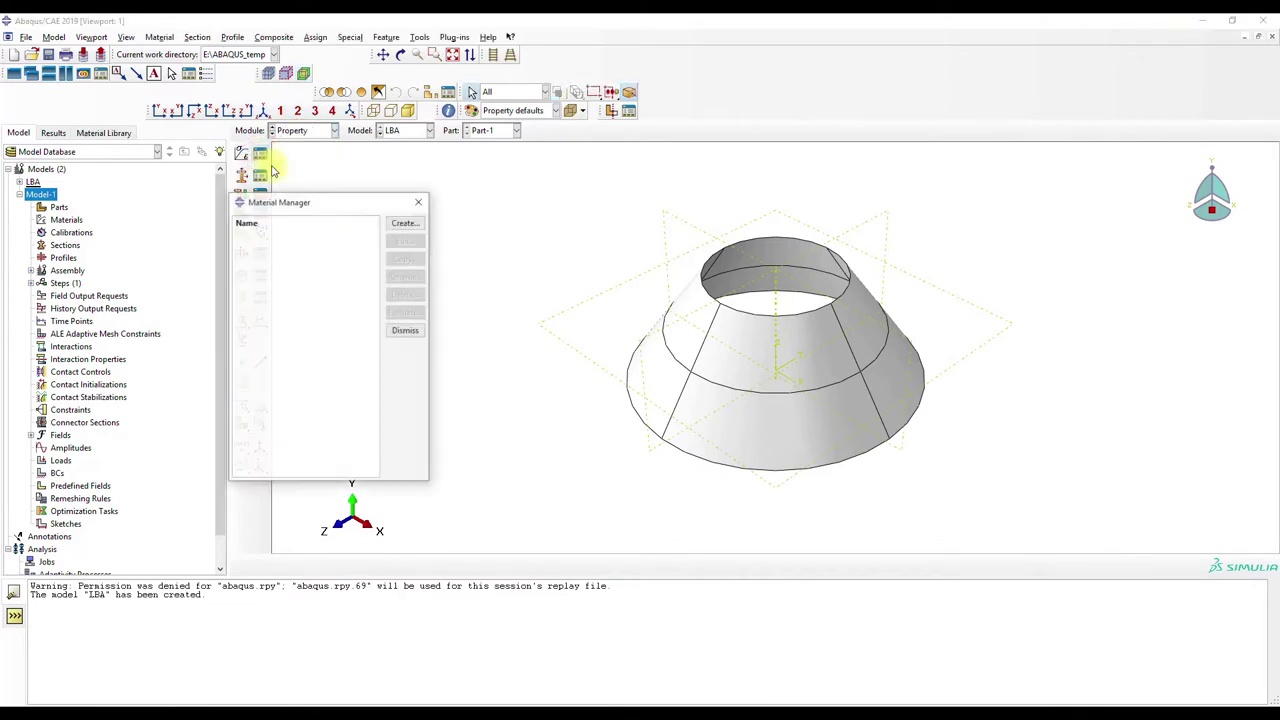
pyautogui.click(407, 226)
pyautogui.moveTo(871, 194); pyautogui.dragTo(328, 177)
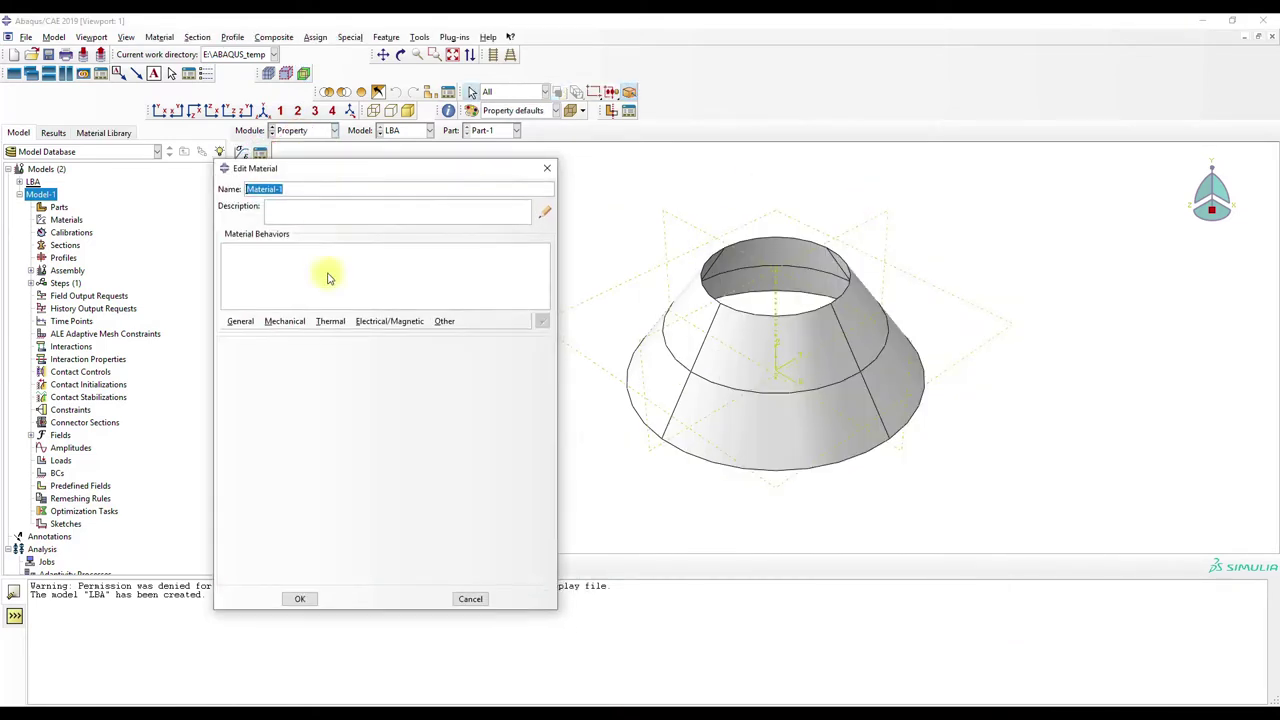
pyautogui.click(285, 321)
pyautogui.moveTo(296, 341)
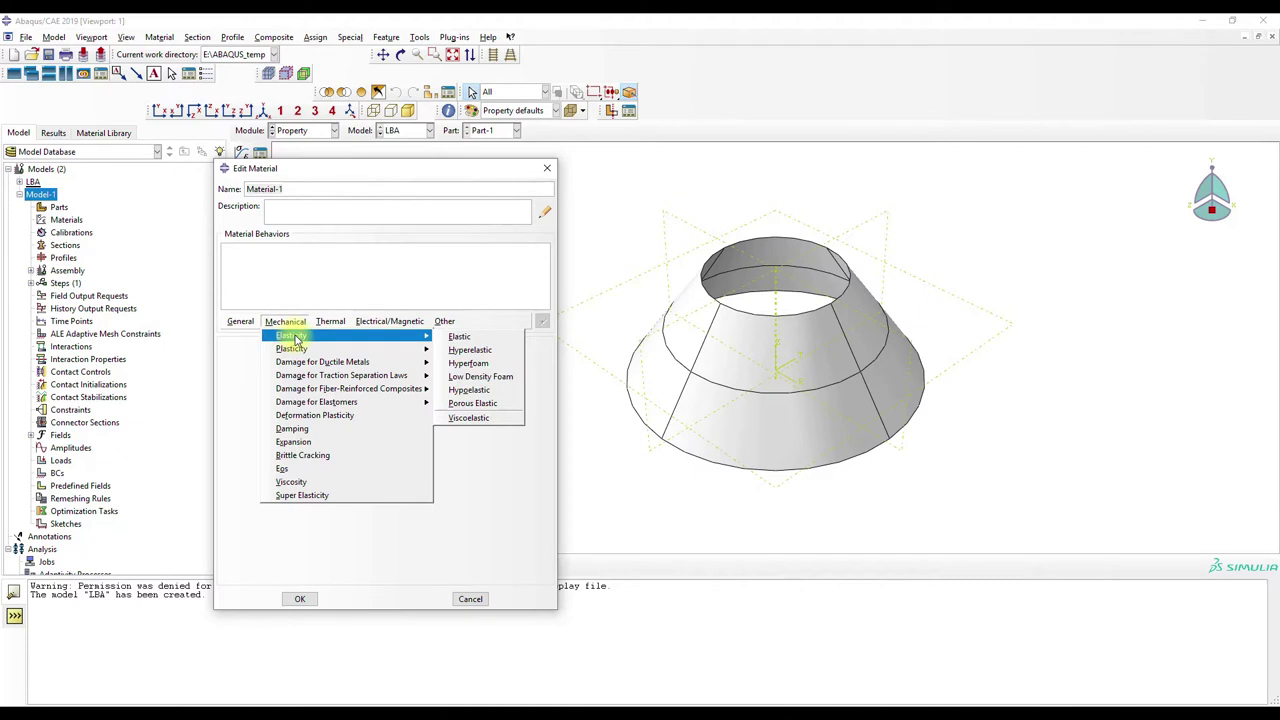
pyautogui.click(460, 337)
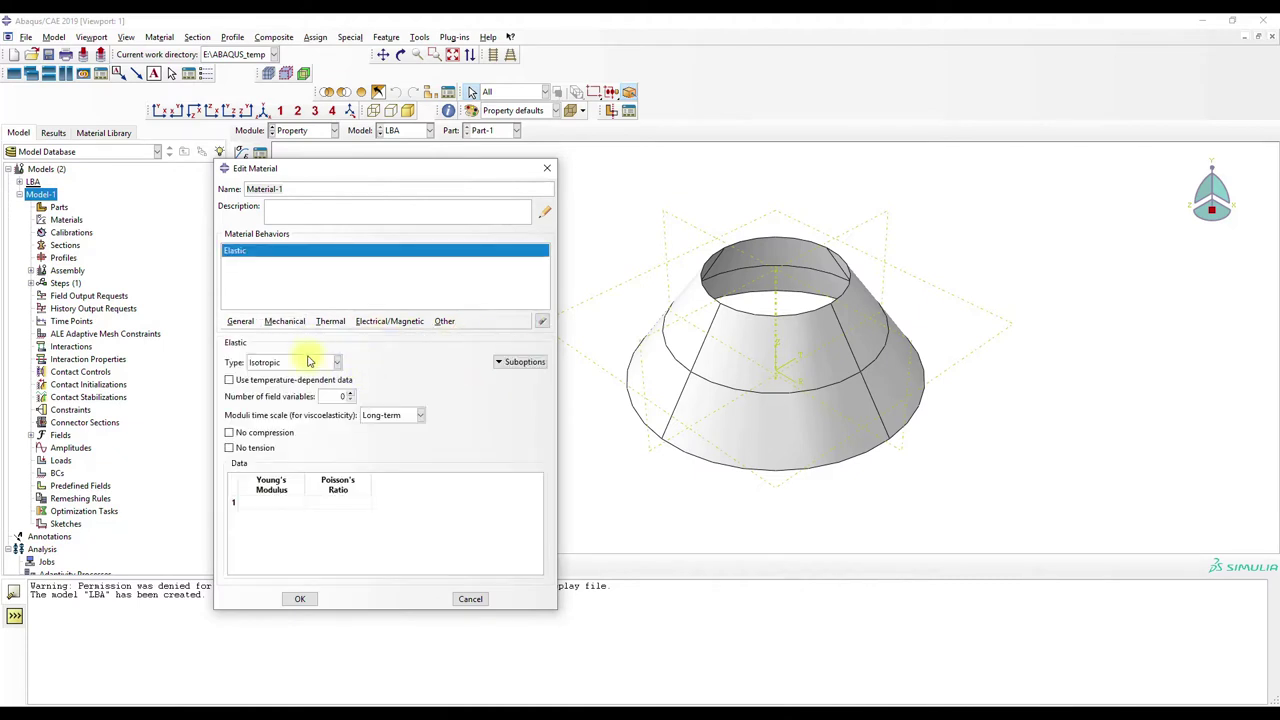
pyautogui.click(270, 364)
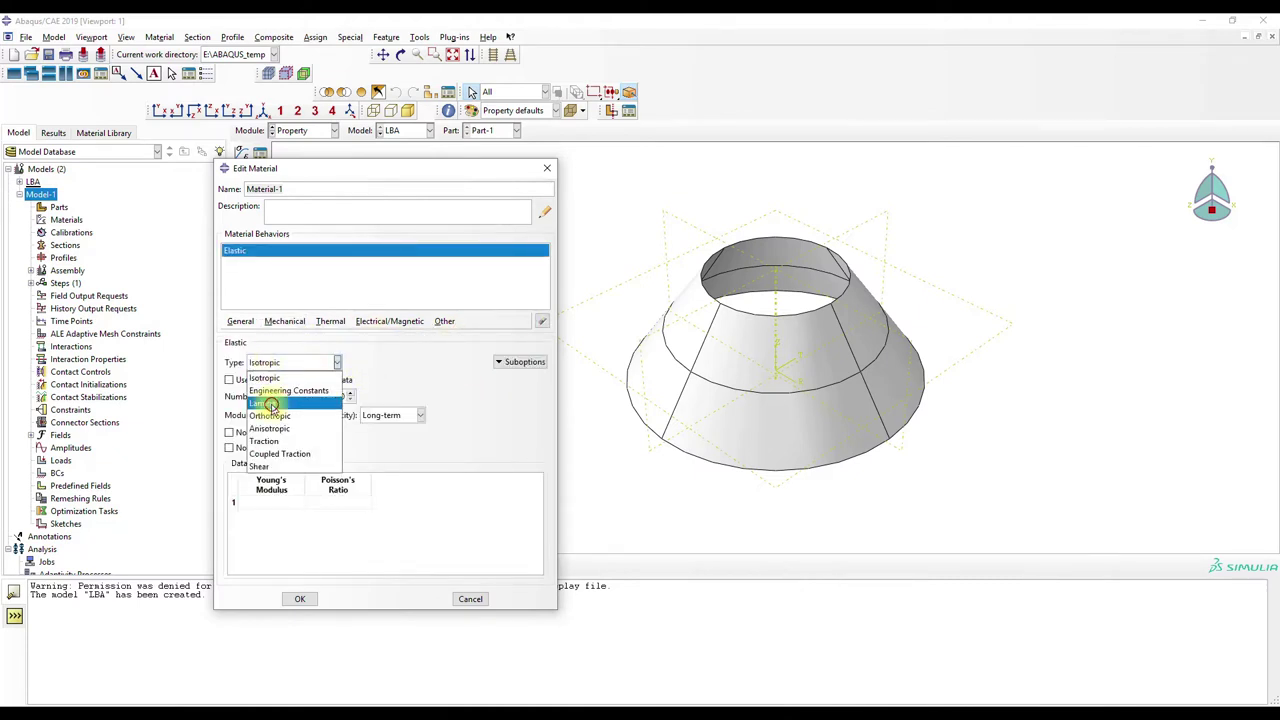
pyautogui.click(268, 403)
# Set the lamina material's E1 to 152400 and E2 to 8800
pyautogui.click(270, 492)
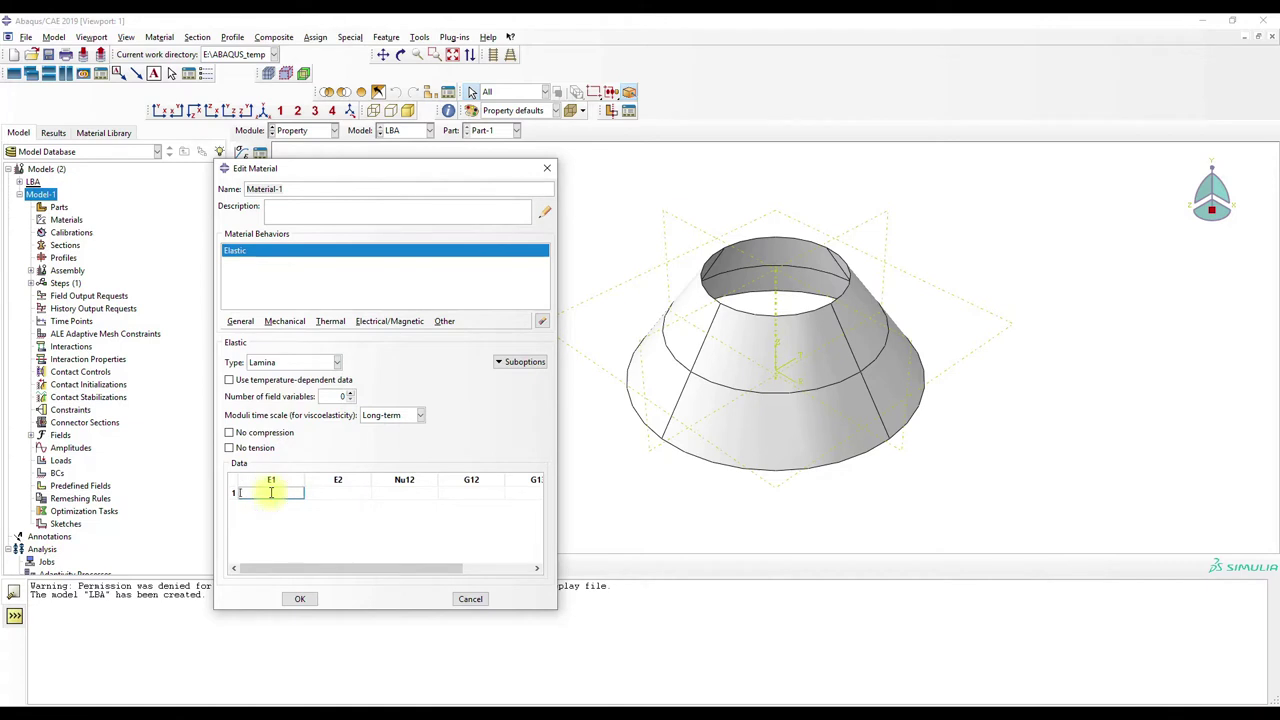
pyautogui.write('152400')
pyautogui.press('Tab')
pyautogui.write('8800')
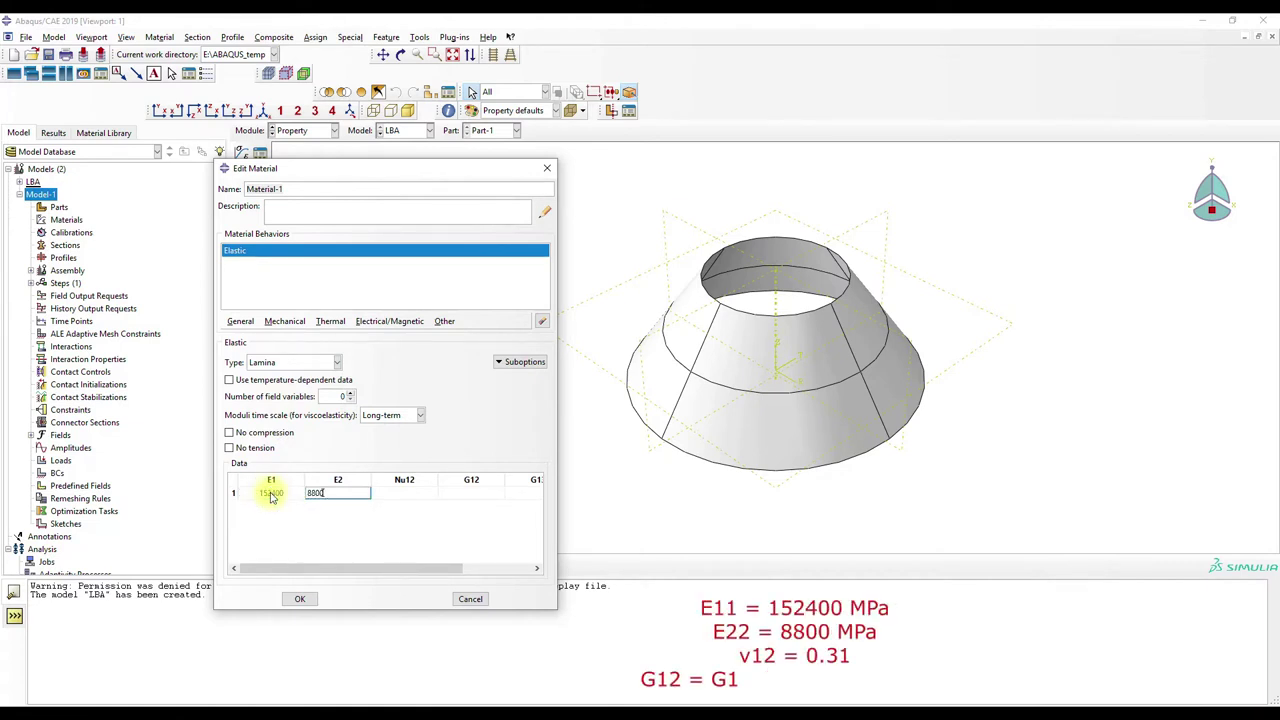
pyautogui.press('Tab')
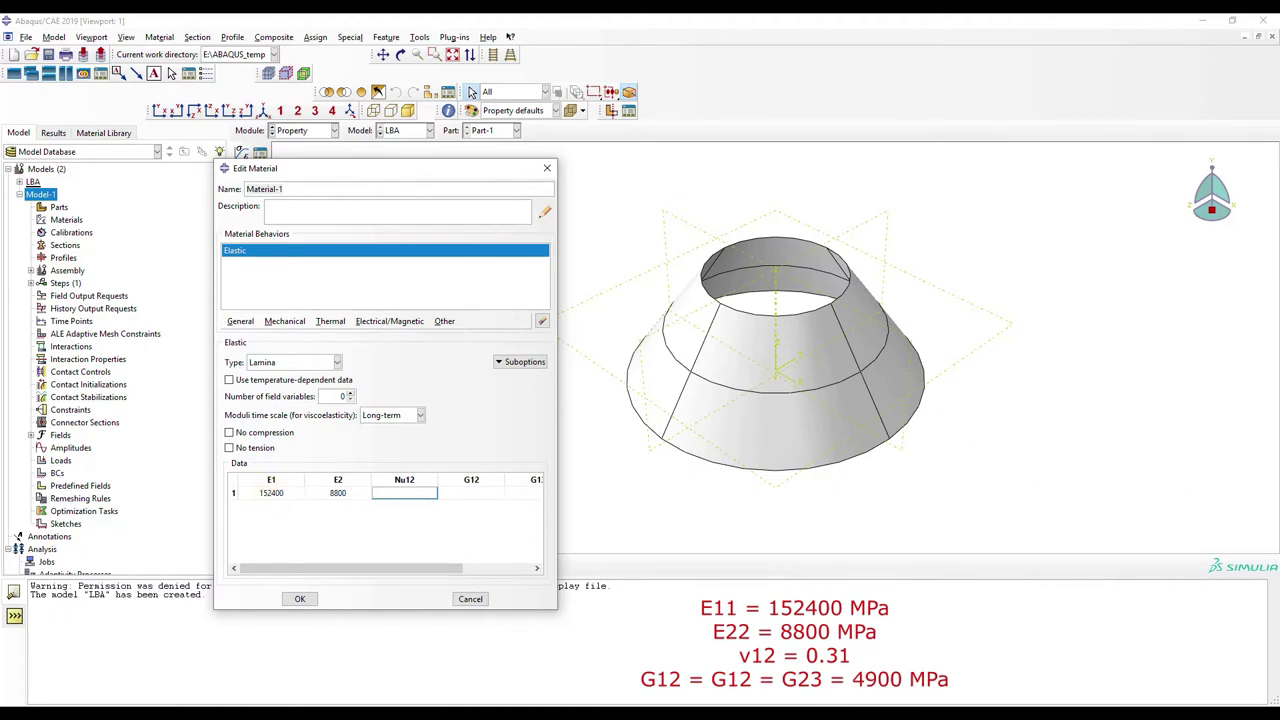
# Consult the cone parameter table in PowerPoint, then complete the lamina material with Nu12 0.31 and G12, G13 and G23 of 4900
pyautogui.hotkey('alt', 'Tab')
pyautogui.click(118, 251)
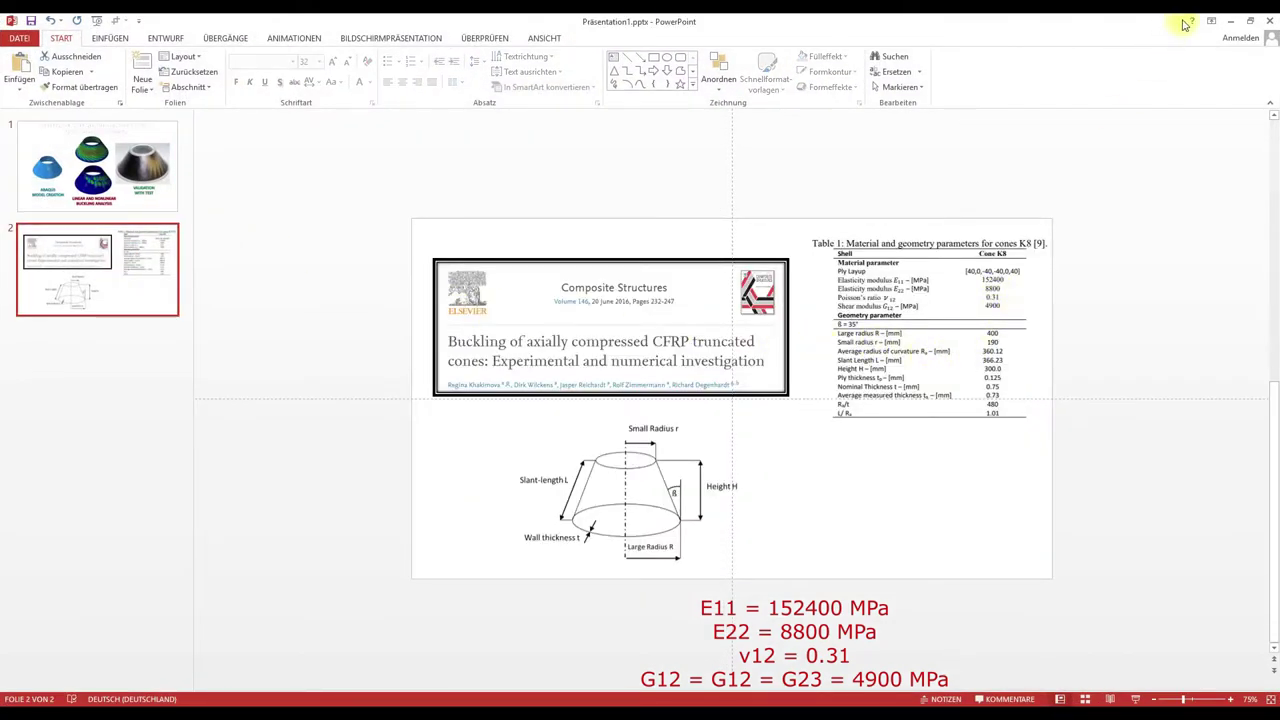
pyautogui.click(1230, 21)
pyautogui.click(420, 492)
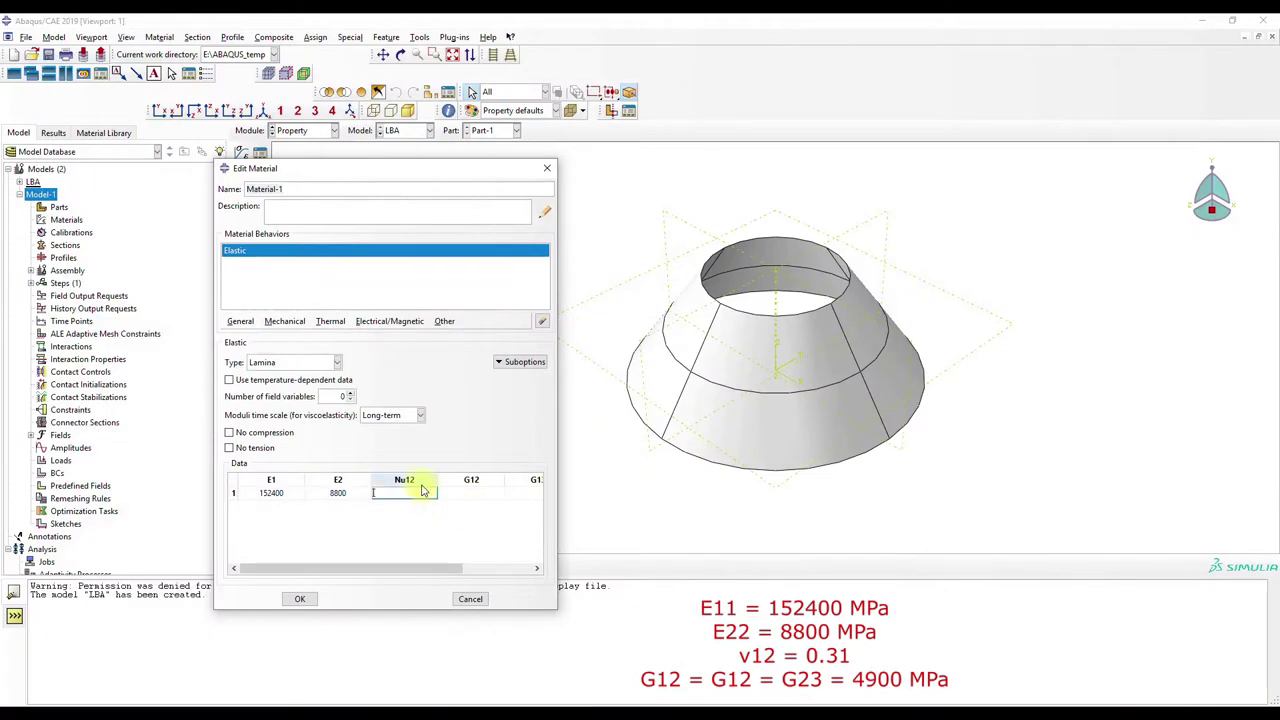
pyautogui.press('Tab')
pyautogui.write('4900')
pyautogui.press('Tab')
pyautogui.write('4900')
pyautogui.press('Tab')
pyautogui.write('4')
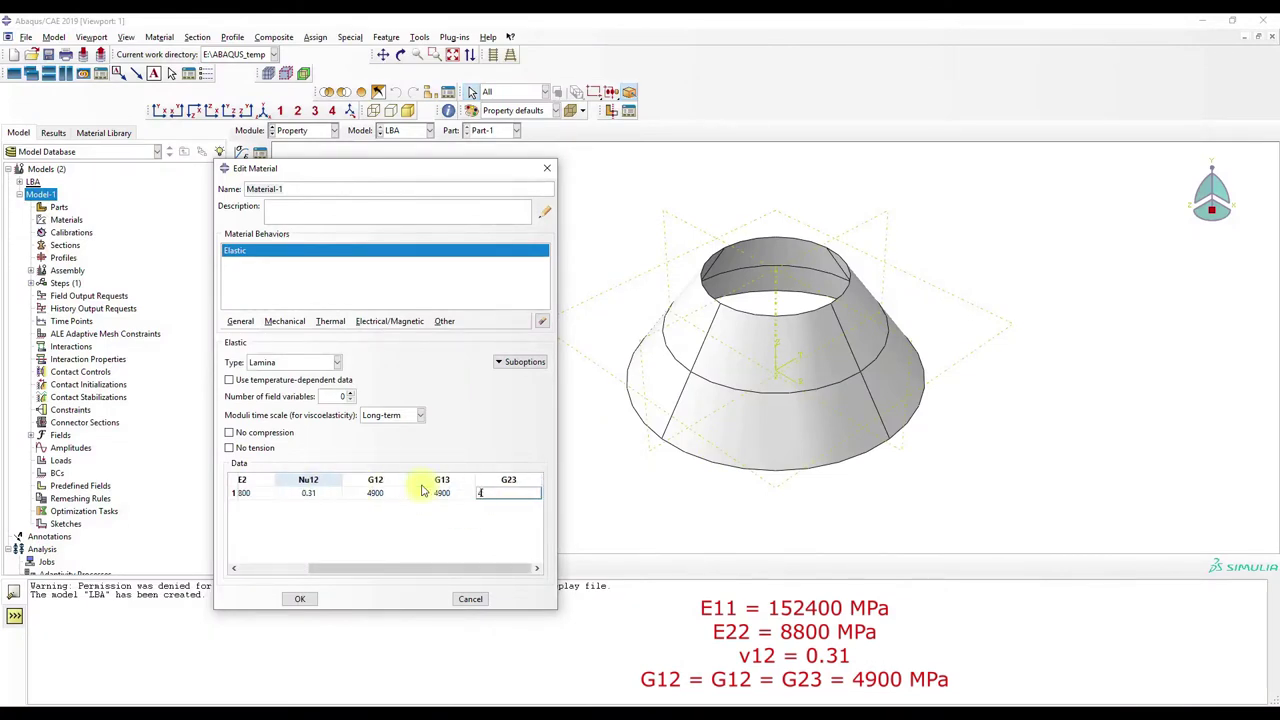
pyautogui.click(301, 599)
pyautogui.click(419, 202)
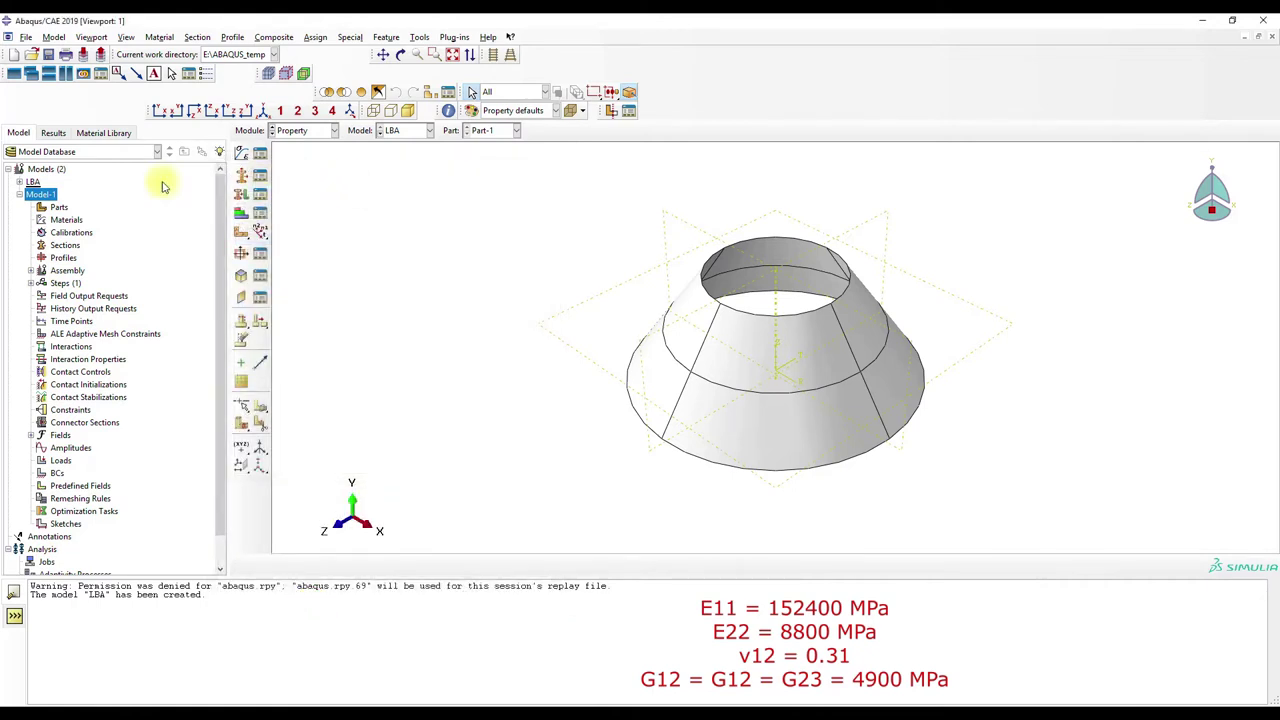
# Start a material orientation for all faces of Part-1 in the LBA model, using the cylindrical Datum csys-1
pyautogui.click(19, 182)
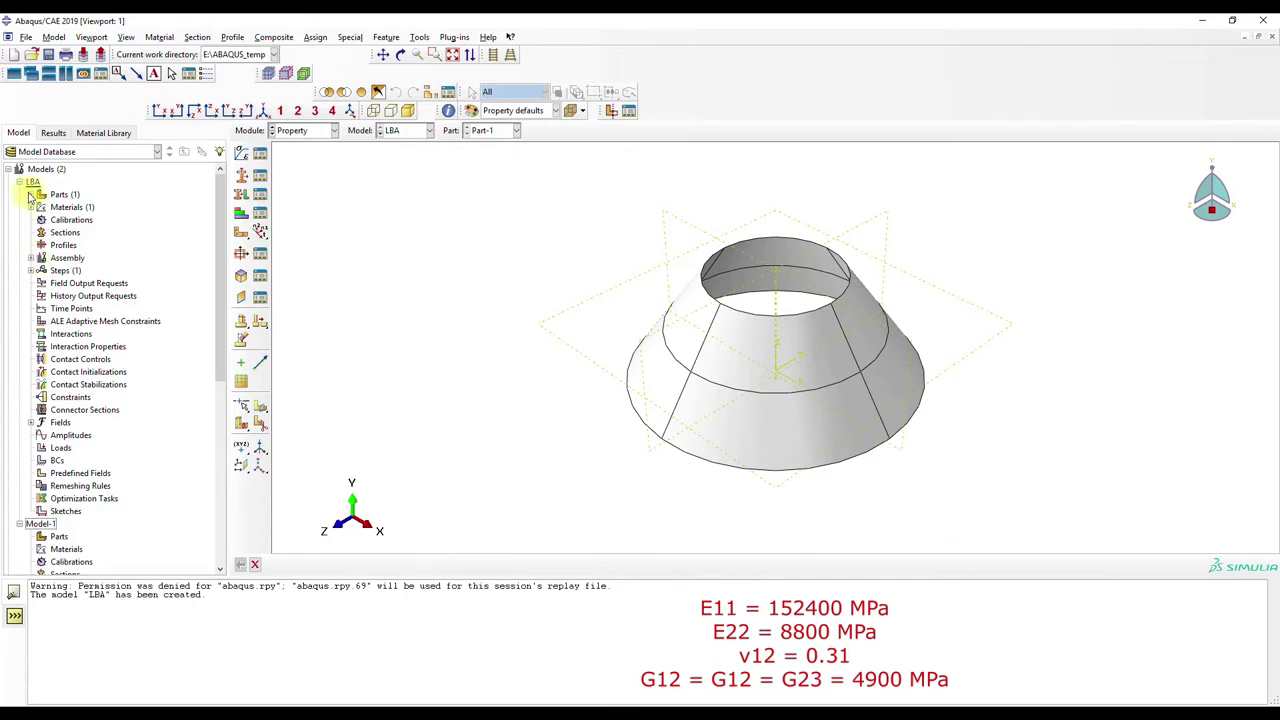
pyautogui.click(30, 194)
pyautogui.click(42, 207)
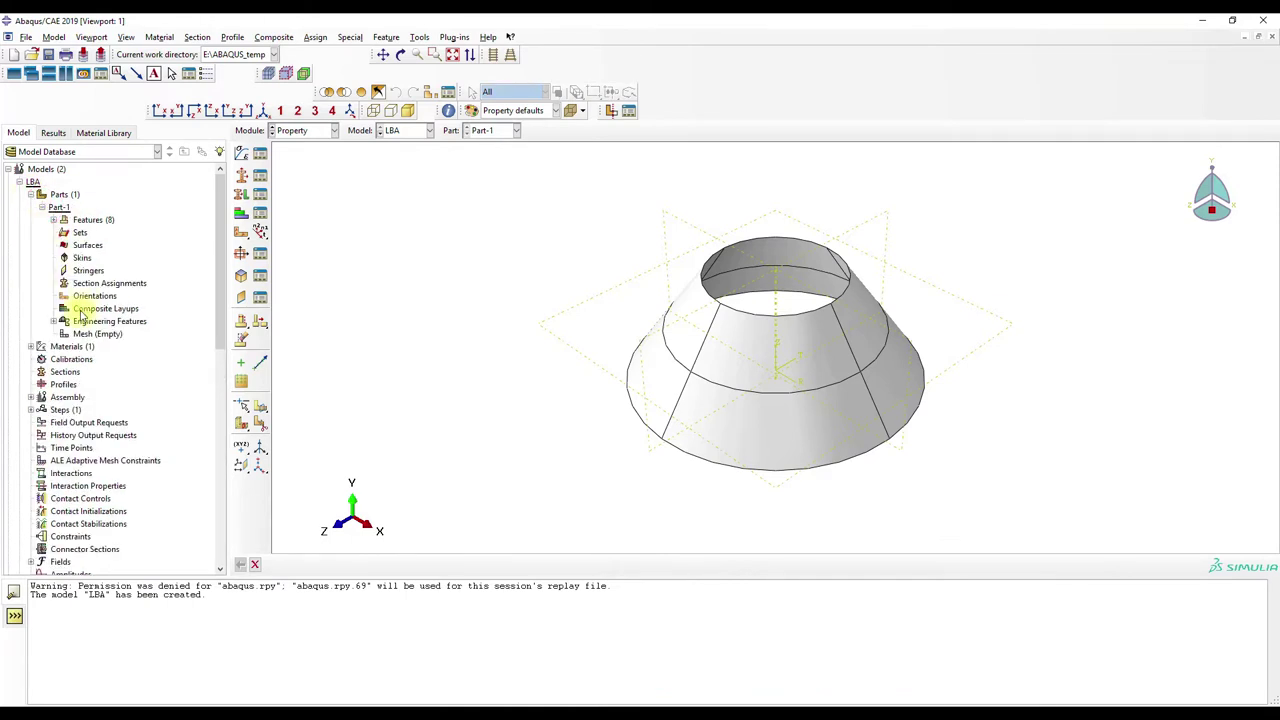
pyautogui.doubleClick(92, 296)
pyautogui.moveTo(480, 238); pyautogui.dragTo(988, 568)
pyautogui.click(492, 565)
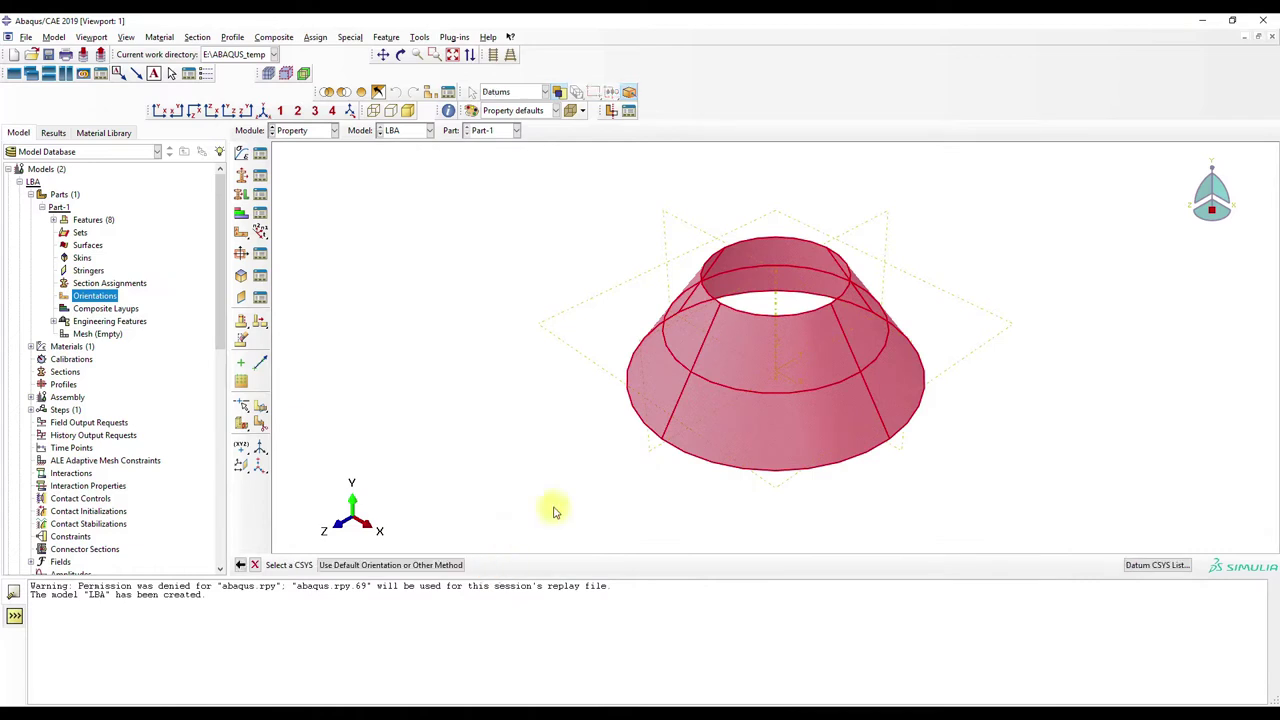
pyautogui.click(1157, 566)
pyautogui.click(366, 243)
pyautogui.click(347, 329)
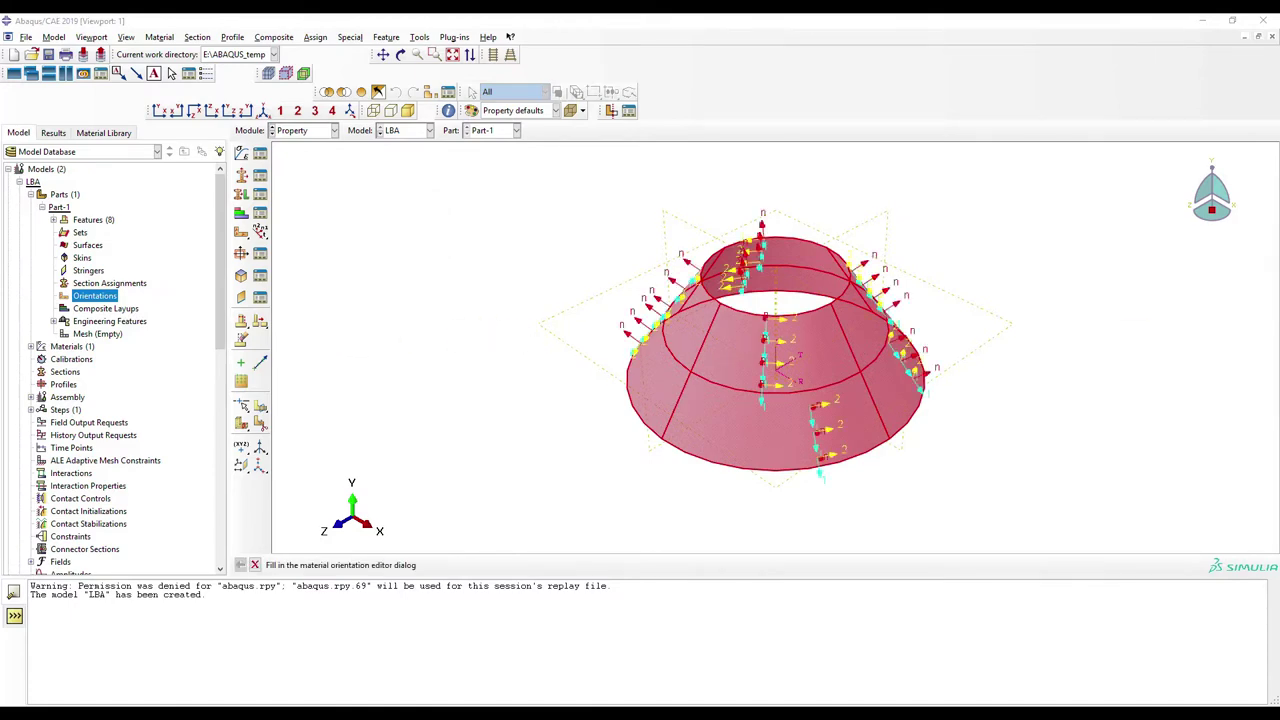
# Set the material orientation's normal direction to Axis 2 and assign it to the cone
pyautogui.moveTo(303, 255); pyautogui.dragTo(385, 233)
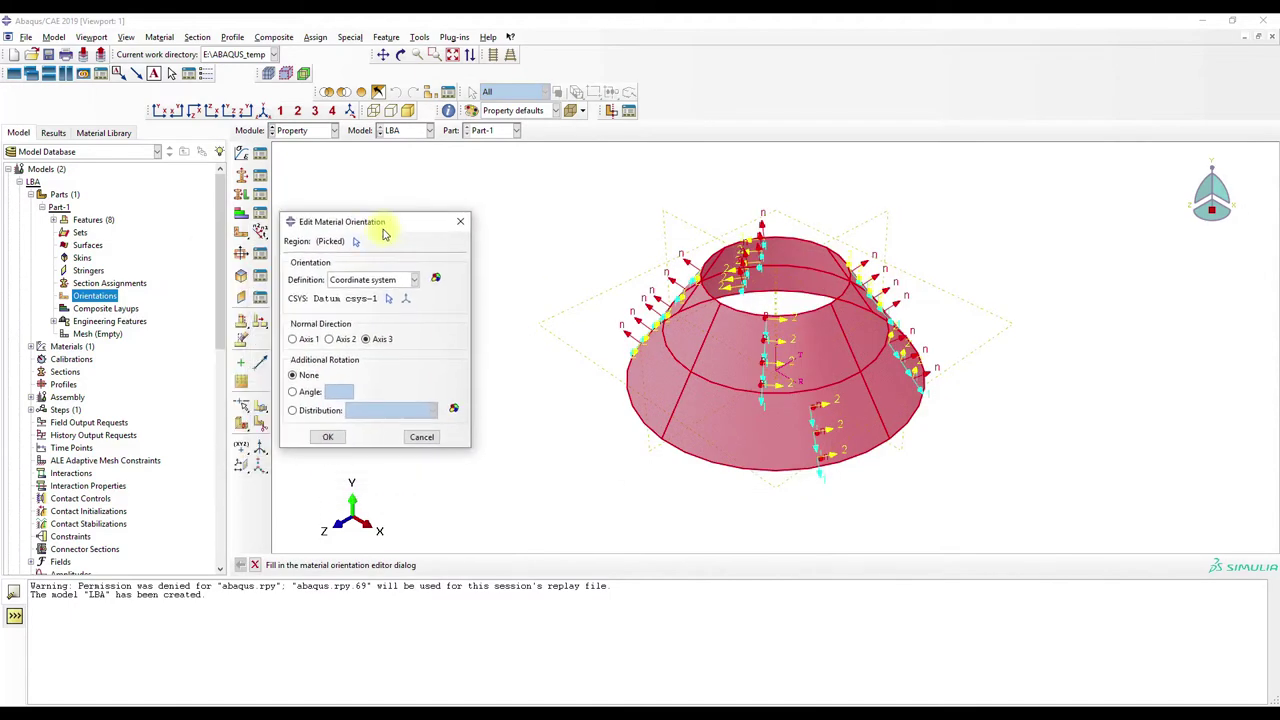
pyautogui.click(330, 340)
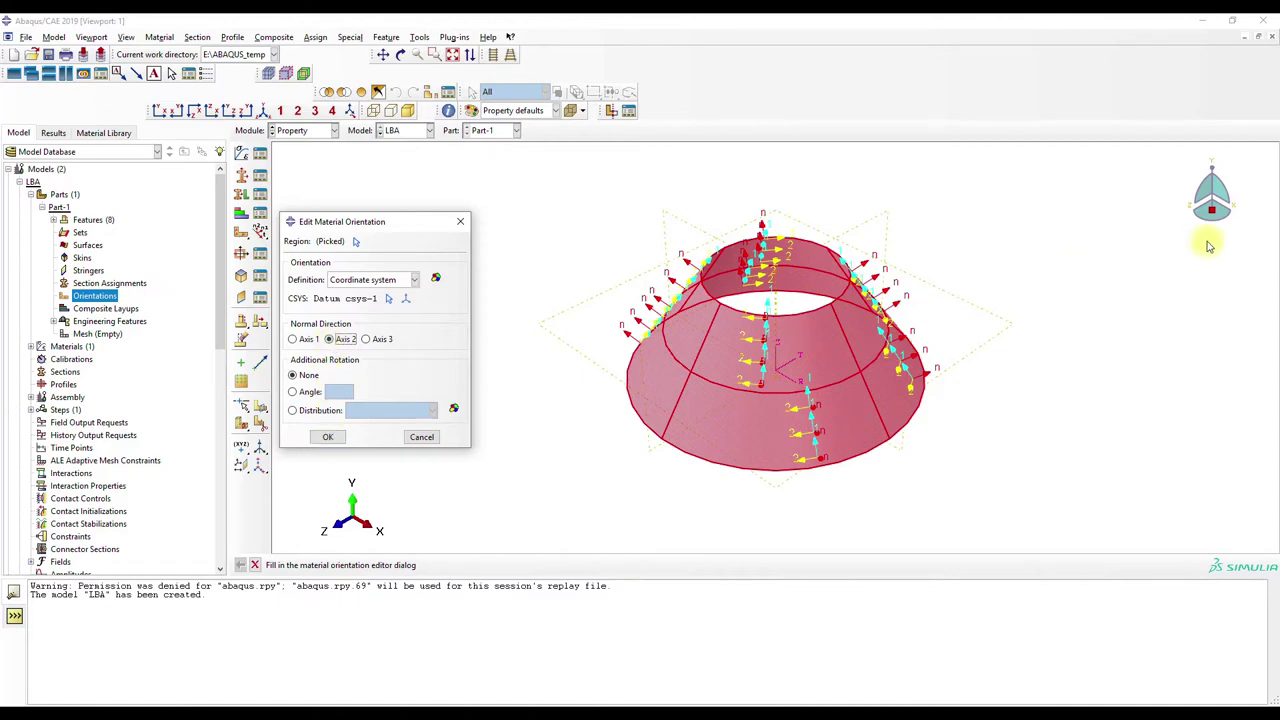
pyautogui.press('Return')
pyautogui.moveTo(1218, 228)
pyautogui.mouseDown()
pyautogui.moveTo(1157, 231)
pyautogui.moveTo(1123, 212)
pyautogui.moveTo(1123, 189)
pyautogui.moveTo(1124, 224)
pyautogui.moveTo(1173, 257)
pyautogui.moveTo(1223, 237)
pyautogui.mouseUp()
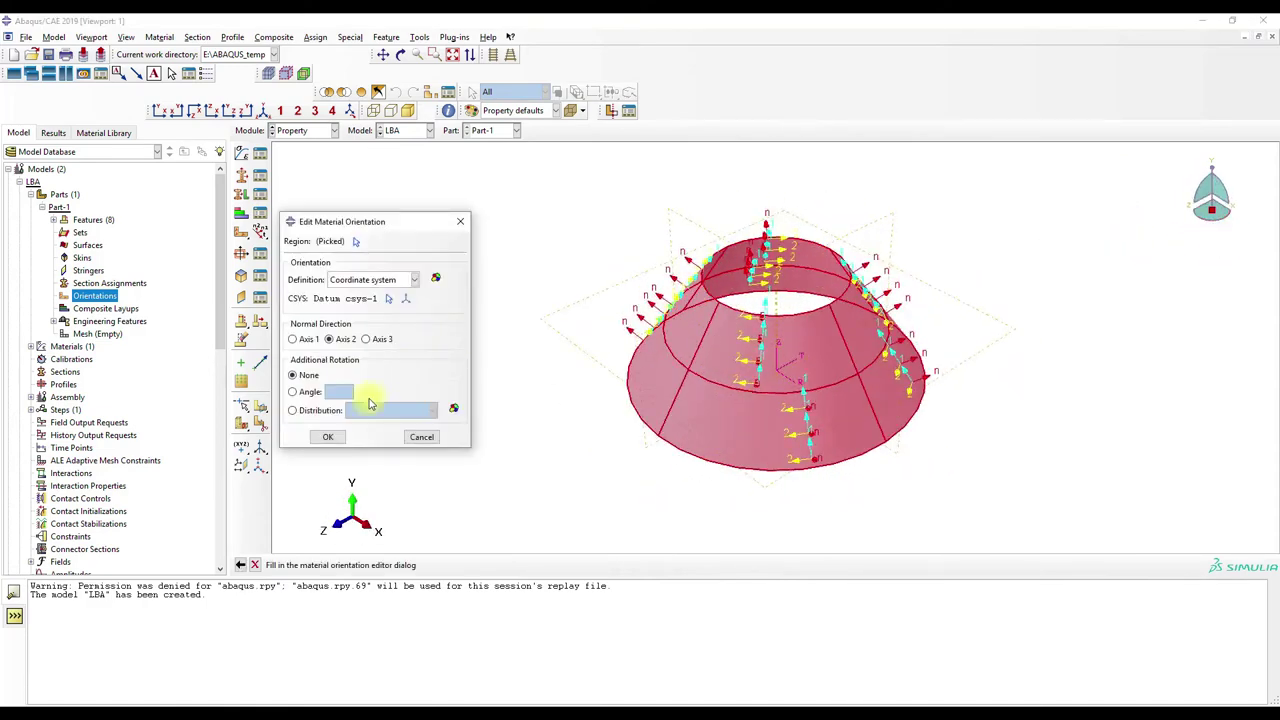
pyautogui.click(333, 437)
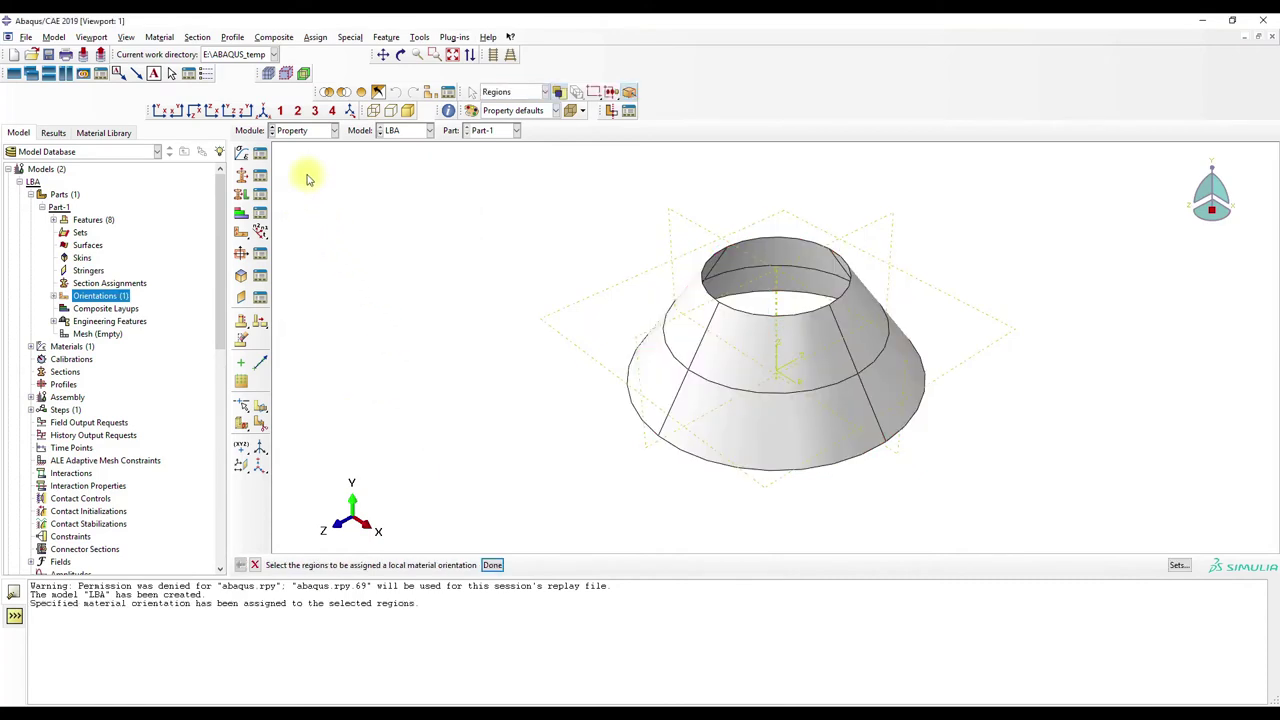
# Create a Conventional Shell composite layup named CompositeLayup-1 with an initial ply count of 6
pyautogui.click(308, 134)
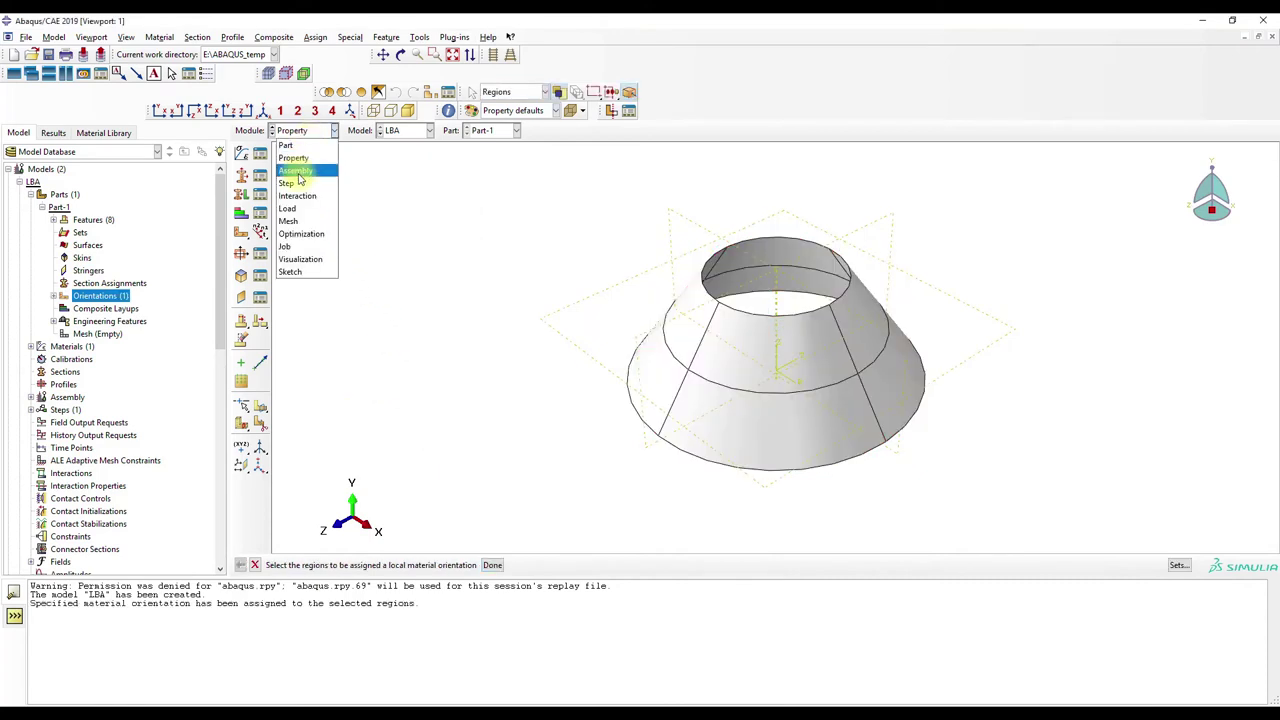
pyautogui.click(293, 158)
pyautogui.click(260, 214)
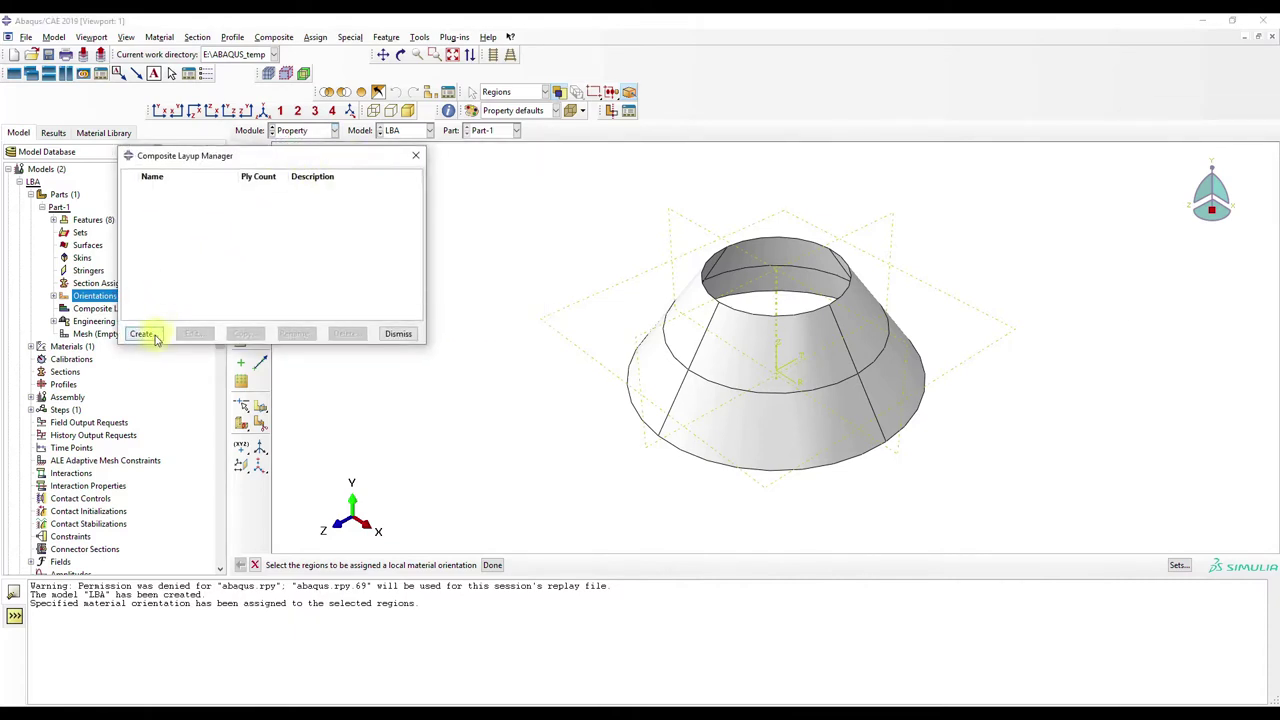
pyautogui.click(143, 336)
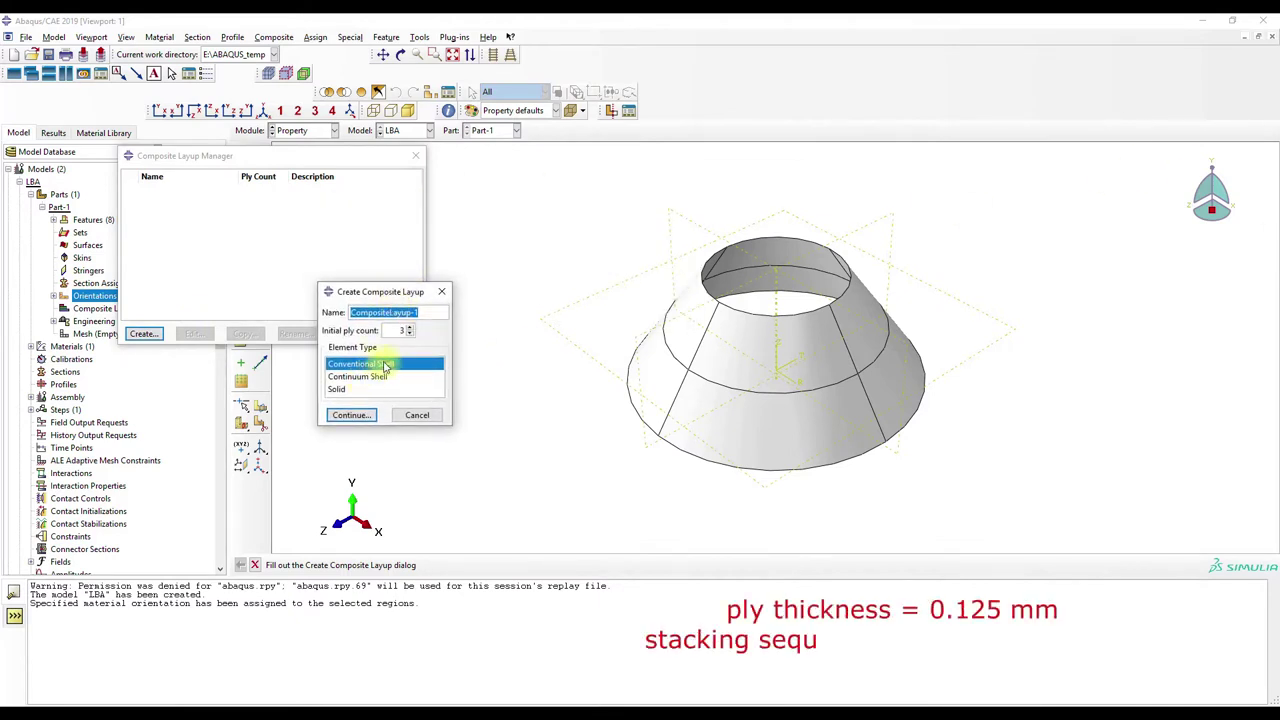
pyautogui.write('6')
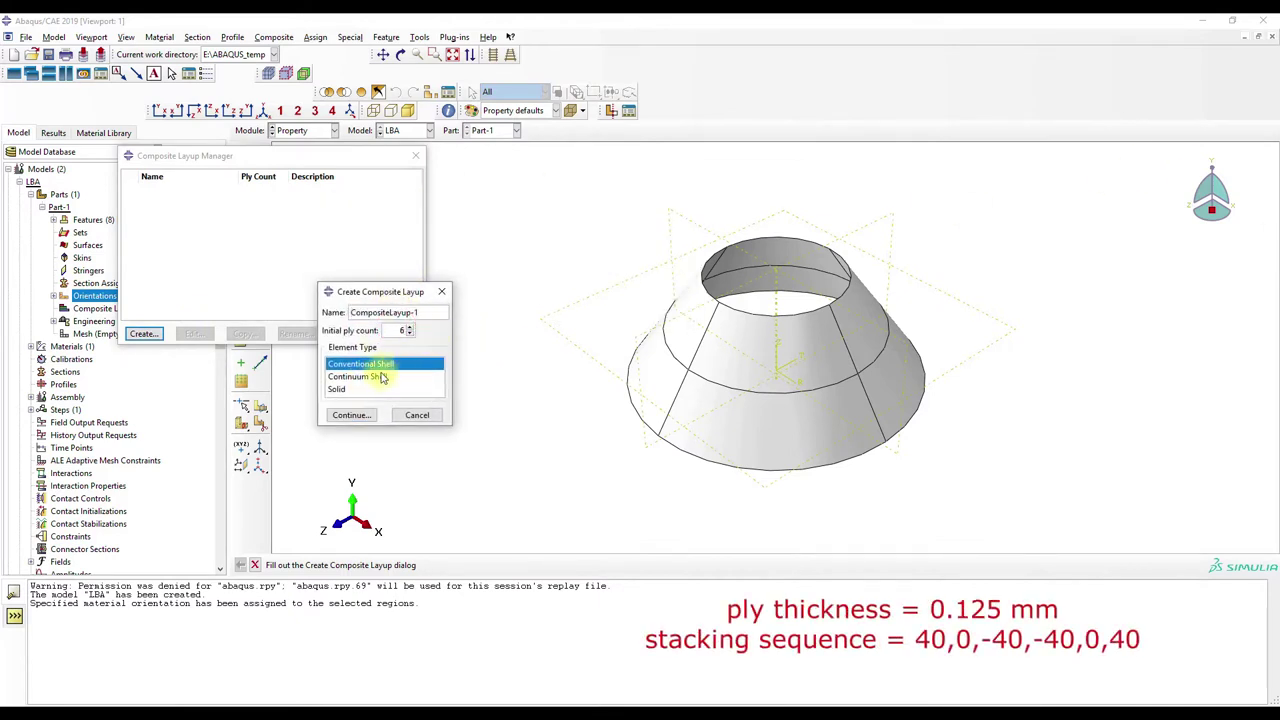
pyautogui.click(367, 414)
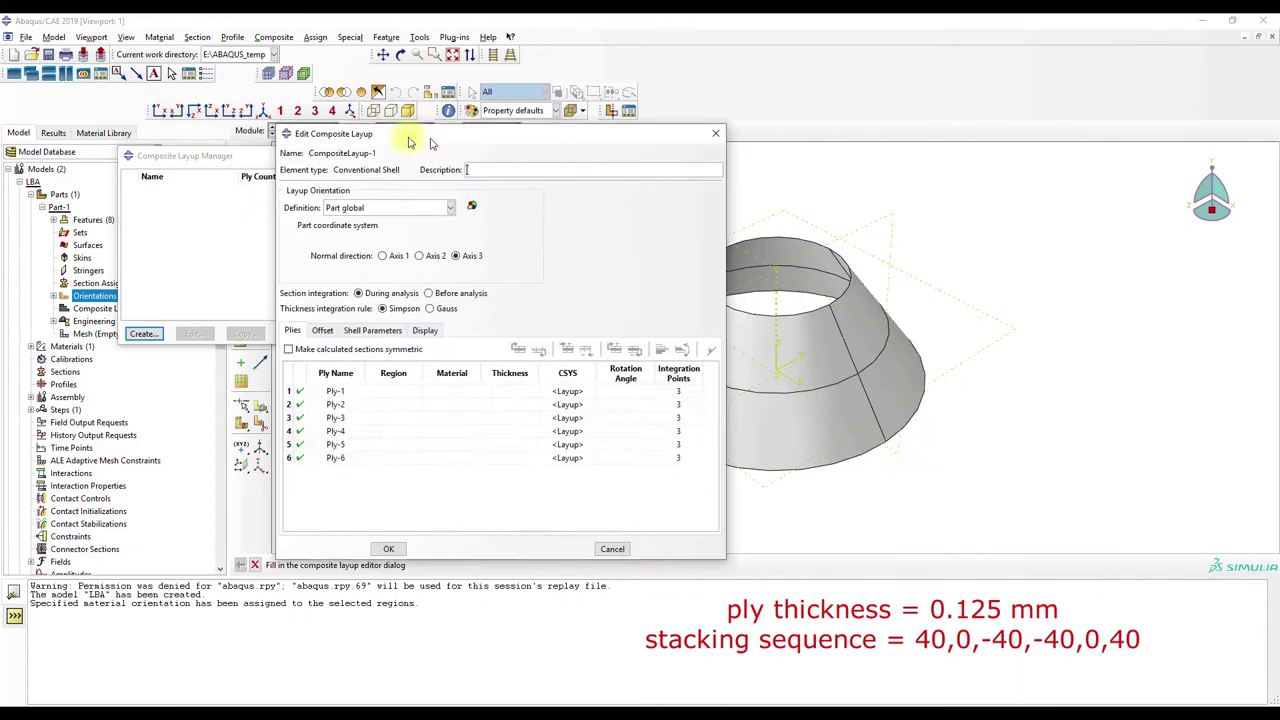
# Assign all faces of the cone as the region for all six plies of the layup
pyautogui.moveTo(409, 134); pyautogui.dragTo(252, 92)
pyautogui.click(160, 365)
pyautogui.click(180, 370)
pyautogui.moveTo(547, 195); pyautogui.dragTo(967, 531)
pyautogui.click(530, 566)
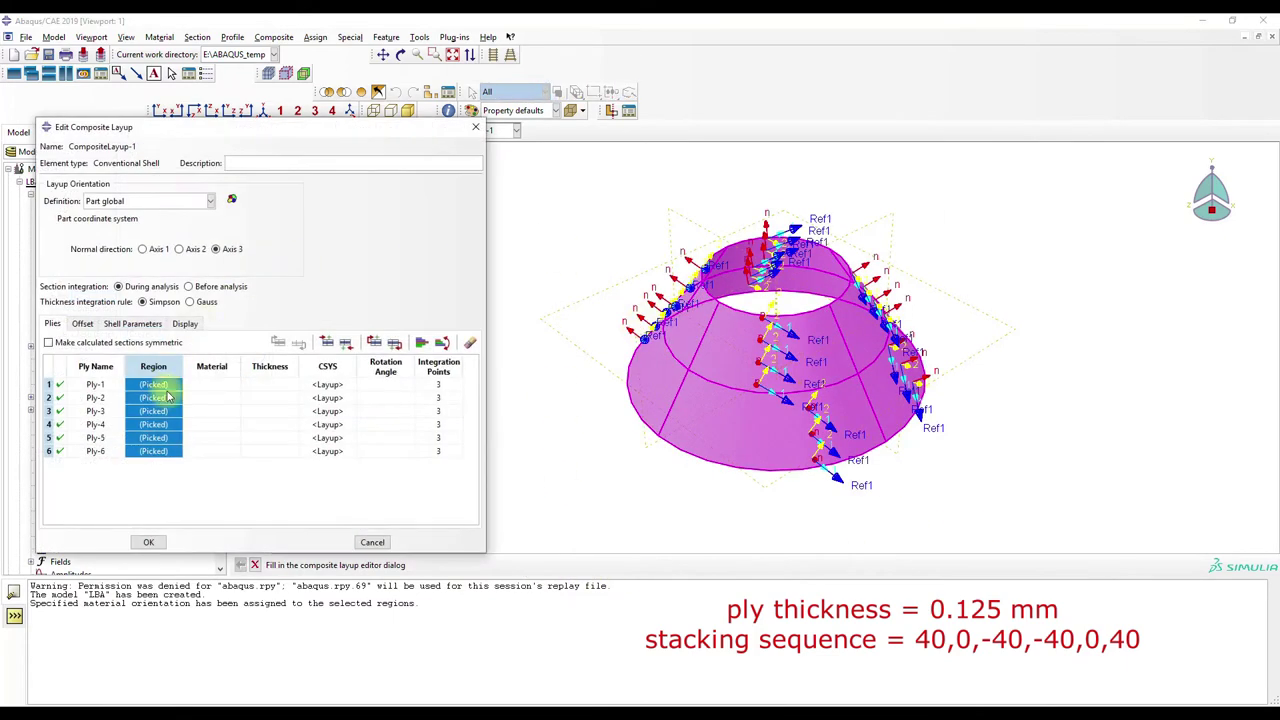
# Assign Material-1 and a thickness of 0.125 to all six plies
pyautogui.rightClick(213, 370)
pyautogui.click(240, 376)
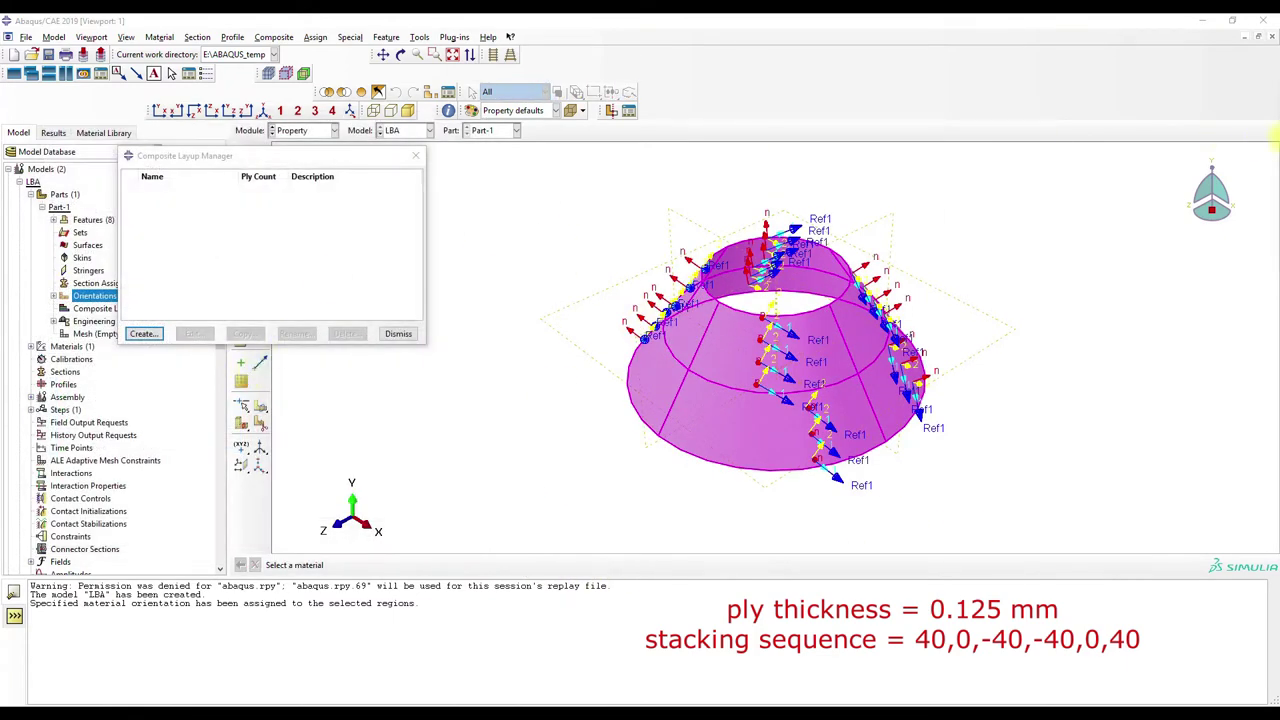
pyautogui.click(396, 350)
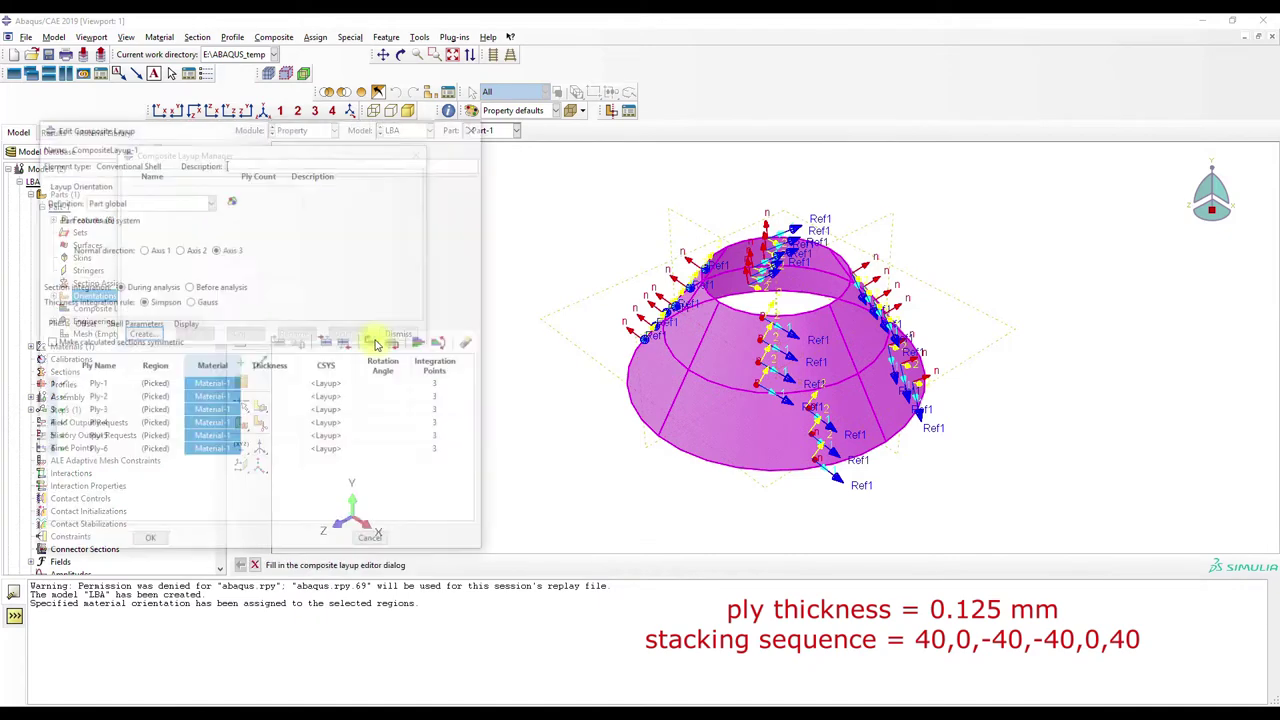
pyautogui.rightClick(272, 368)
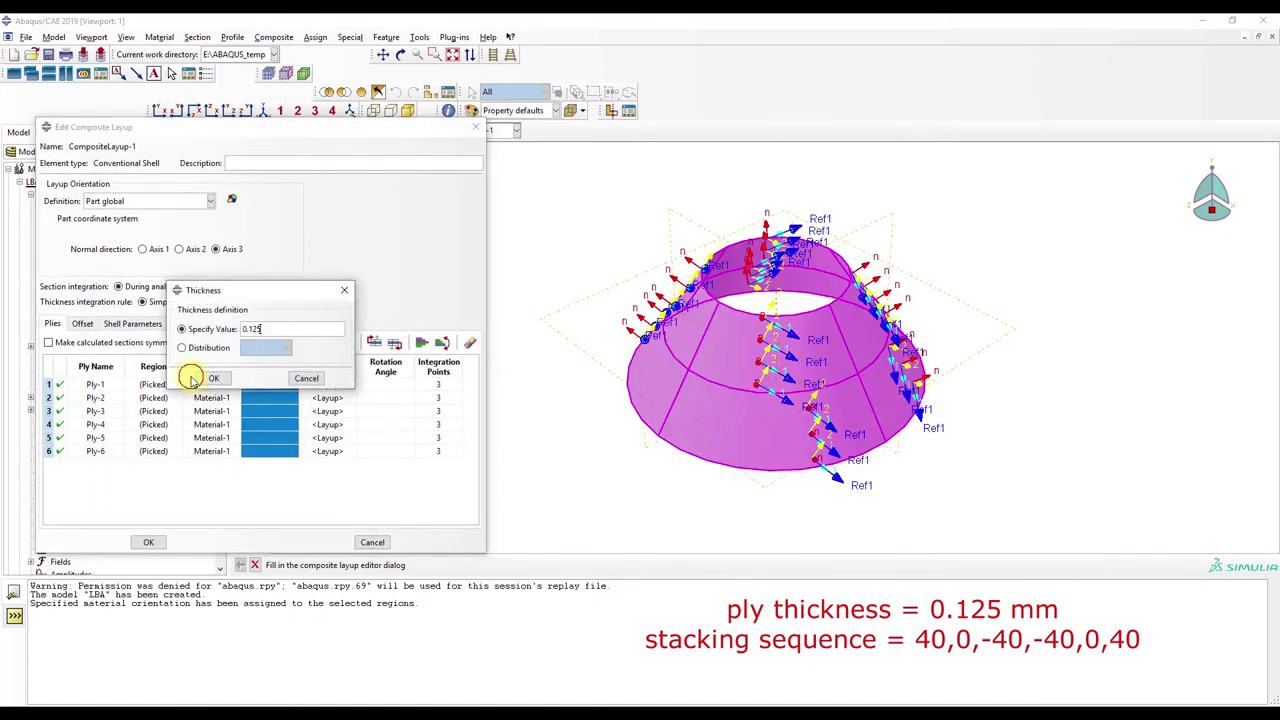
pyautogui.click(193, 378)
# Check the cone K8 ply layup in the PowerPoint slide and set the rotation angles of Ply-1 to Ply-6 to 40, 0, -40, -40, 0, 40
pyautogui.click(388, 383)
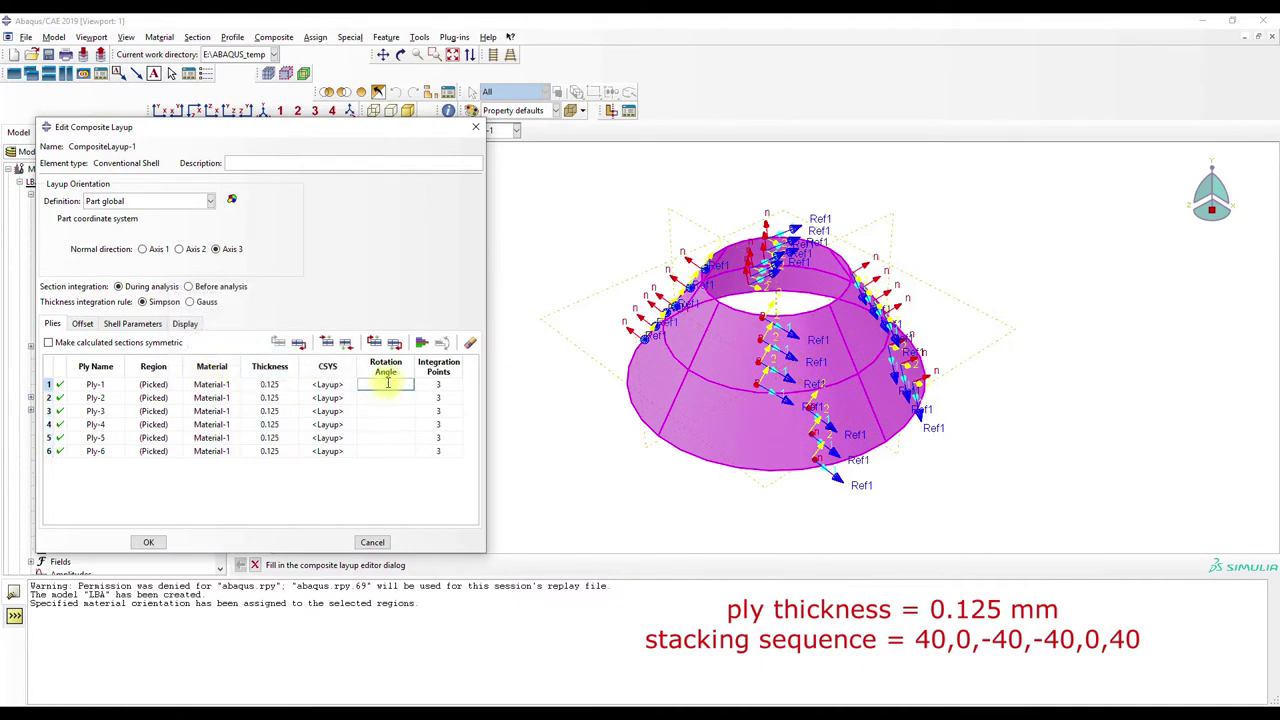
pyautogui.click(290, 710)
pyautogui.click(157, 663)
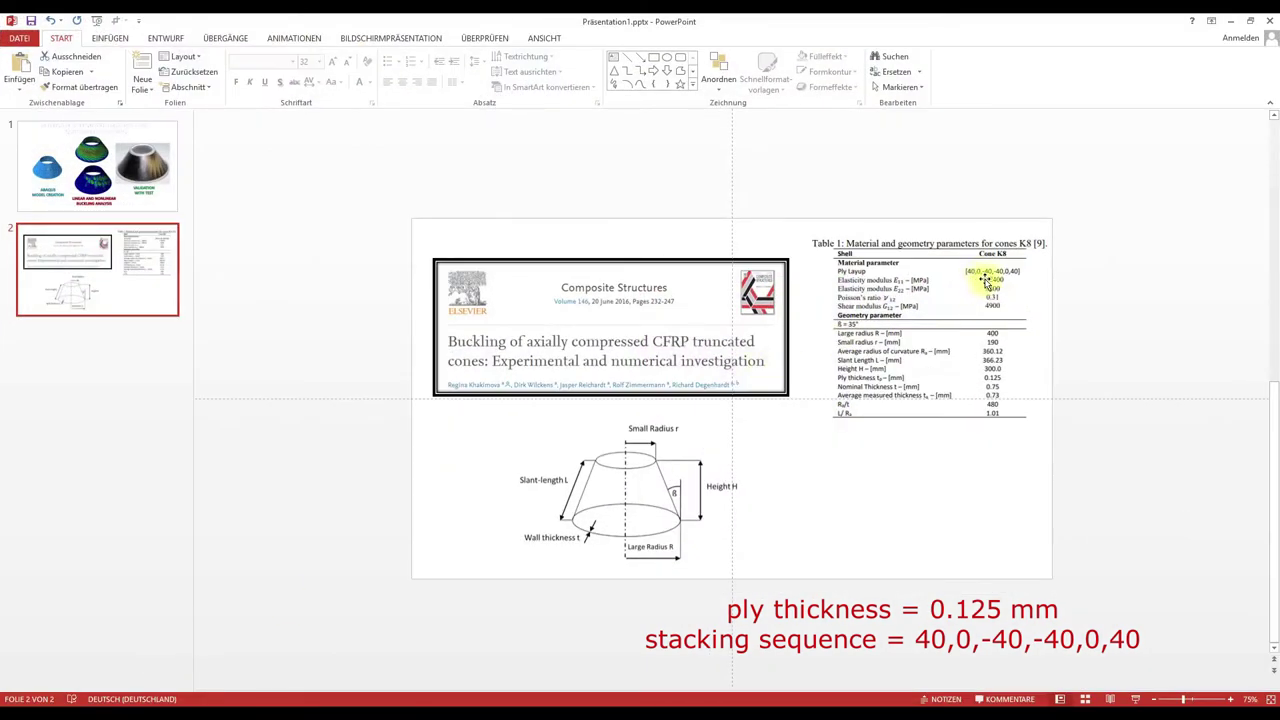
pyautogui.click(1234, 20)
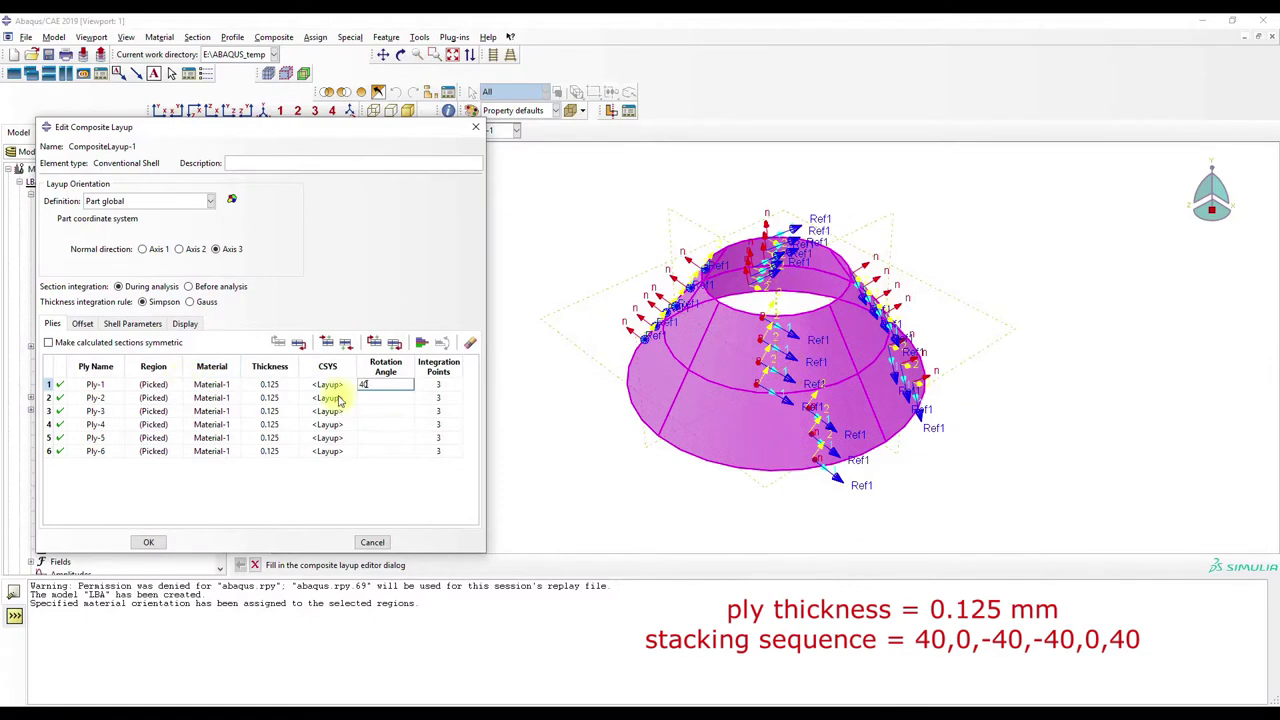
pyautogui.click(380, 397)
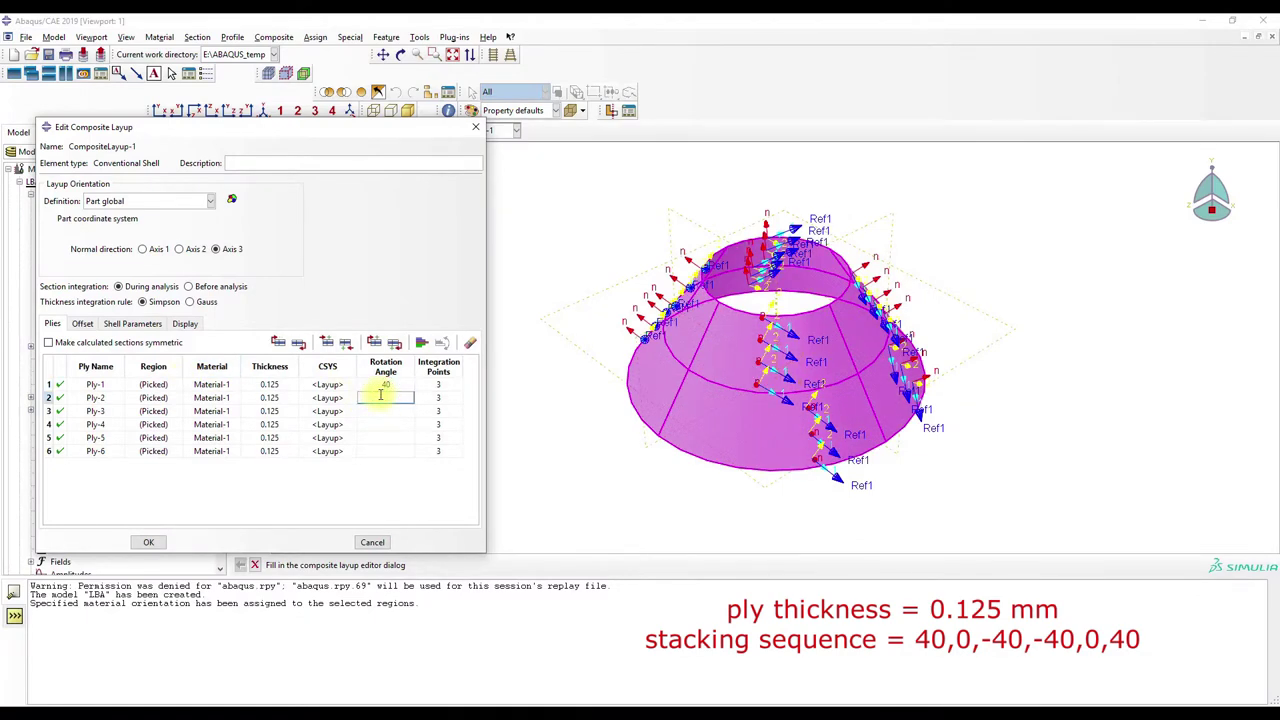
pyautogui.write('0')
pyautogui.click(387, 411)
pyautogui.click(396, 426)
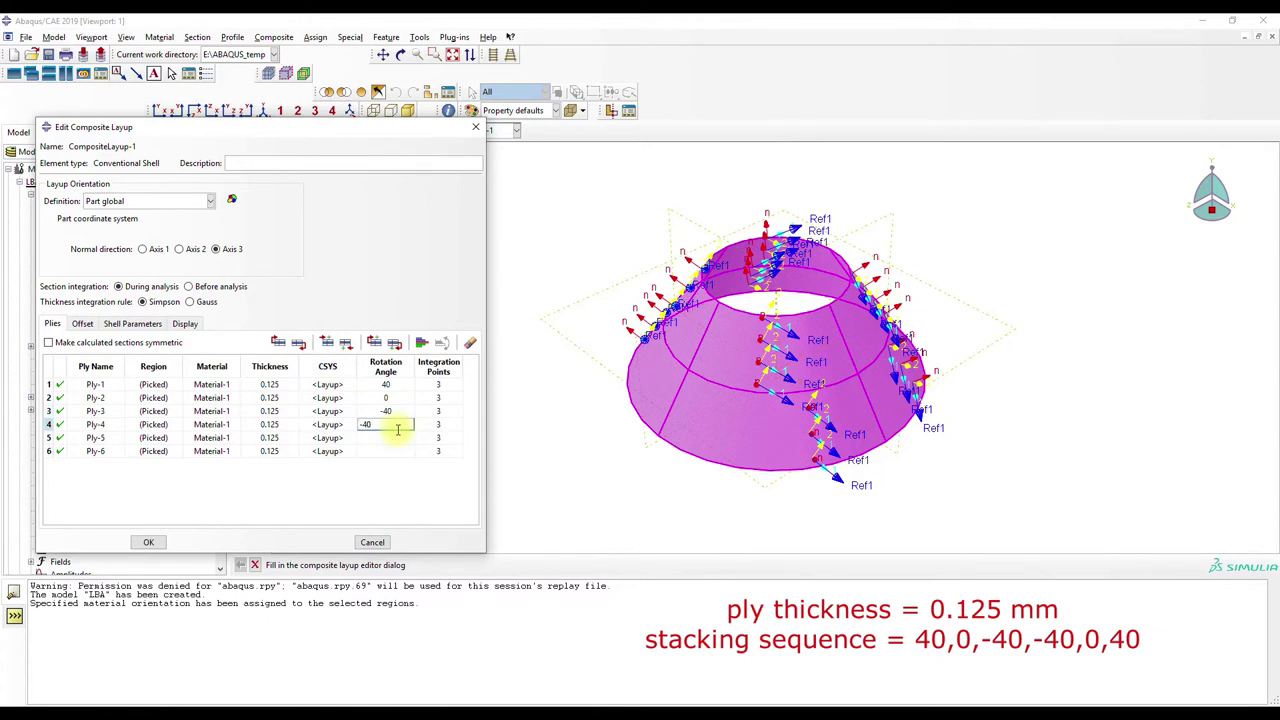
pyautogui.click(393, 438)
pyautogui.click(387, 451)
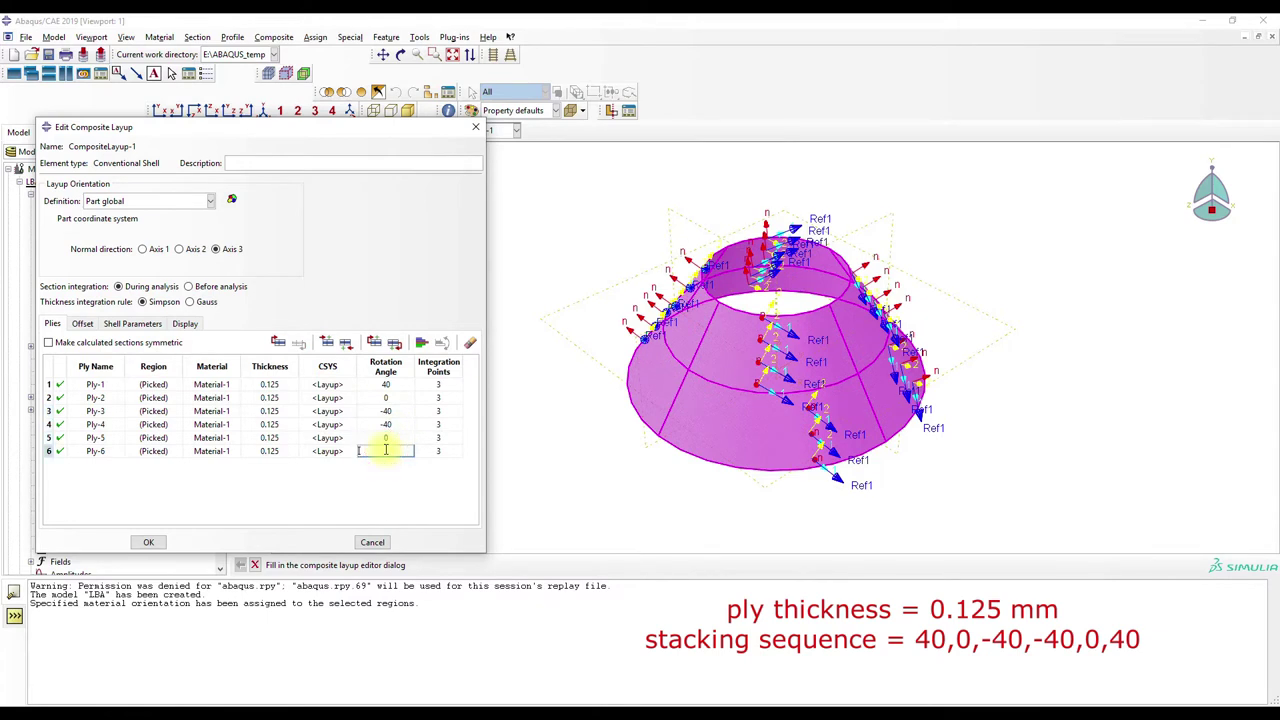
pyautogui.write('40')
pyautogui.click(197, 478)
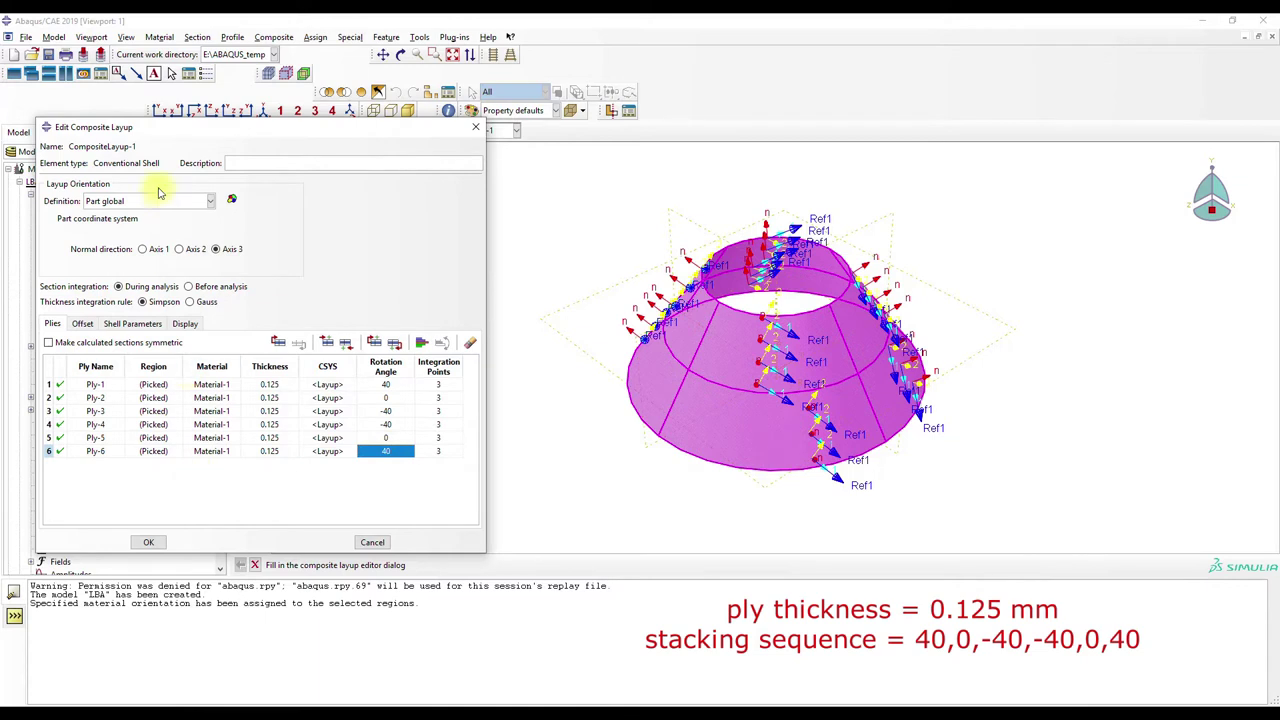
# Define the layup orientation by coordinate system, using Datum csys-1 as the reference
pyautogui.click(166, 203)
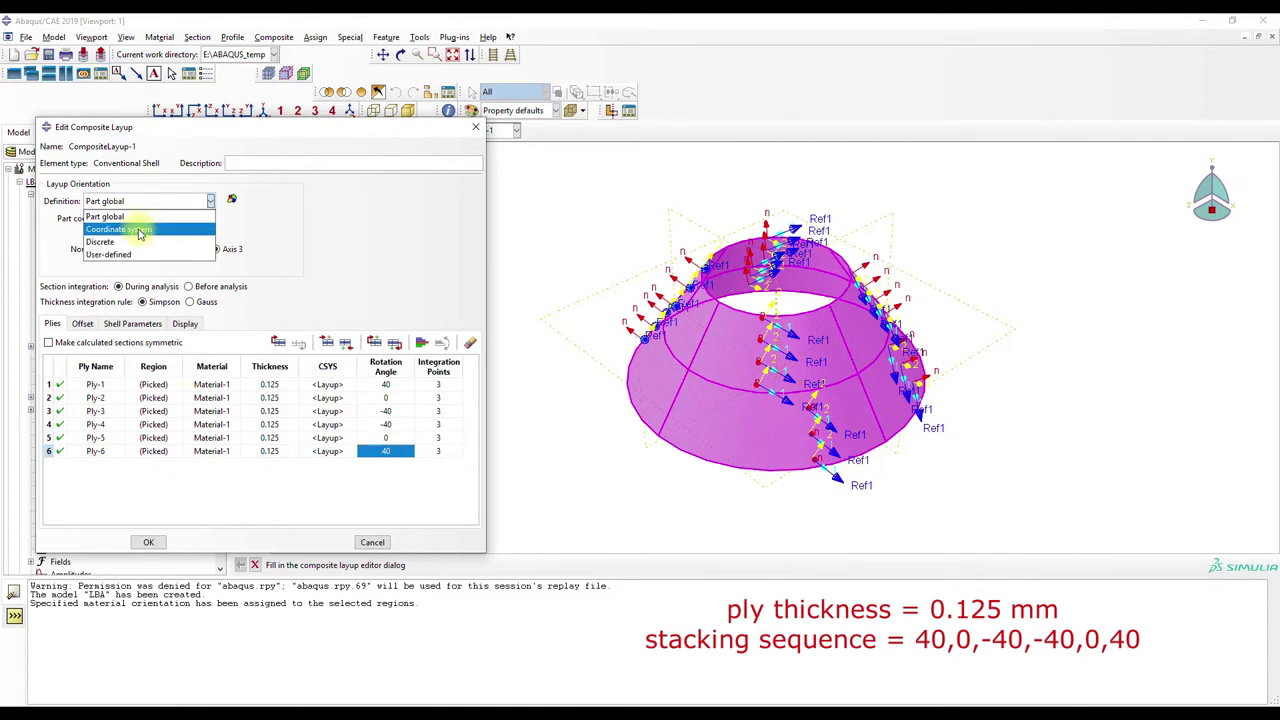
pyautogui.click(125, 242)
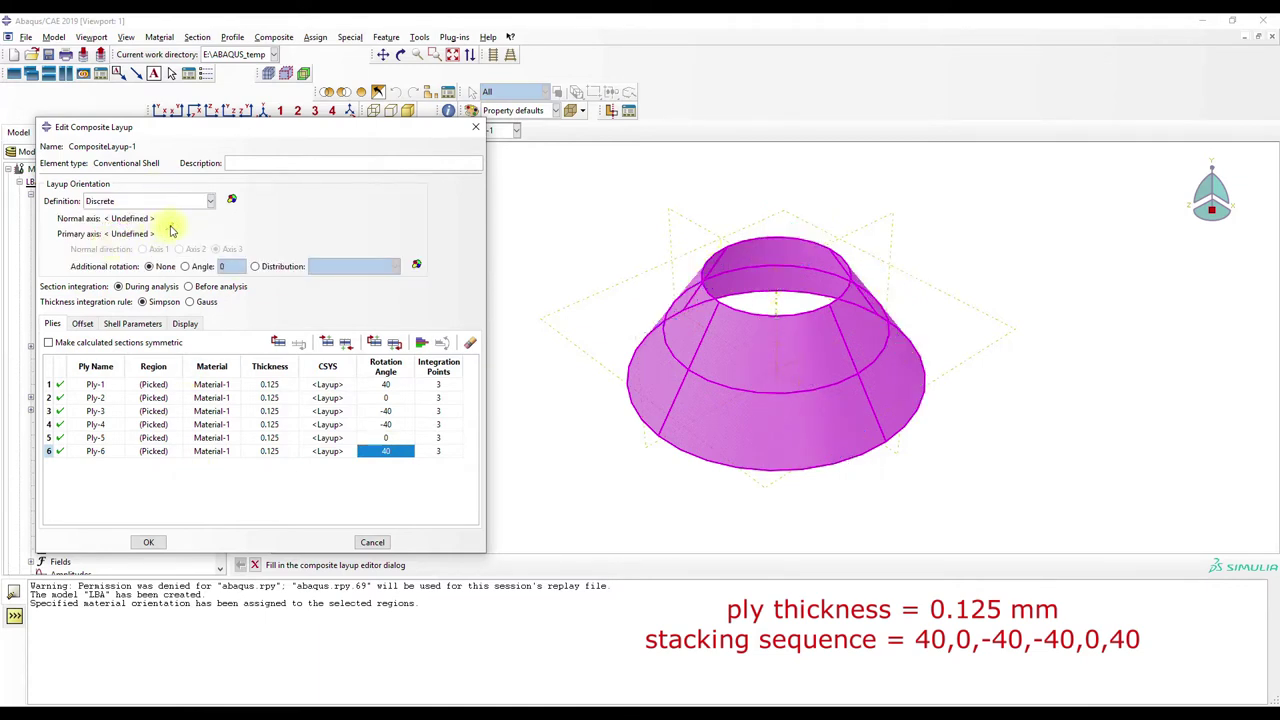
pyautogui.click(190, 203)
pyautogui.click(155, 231)
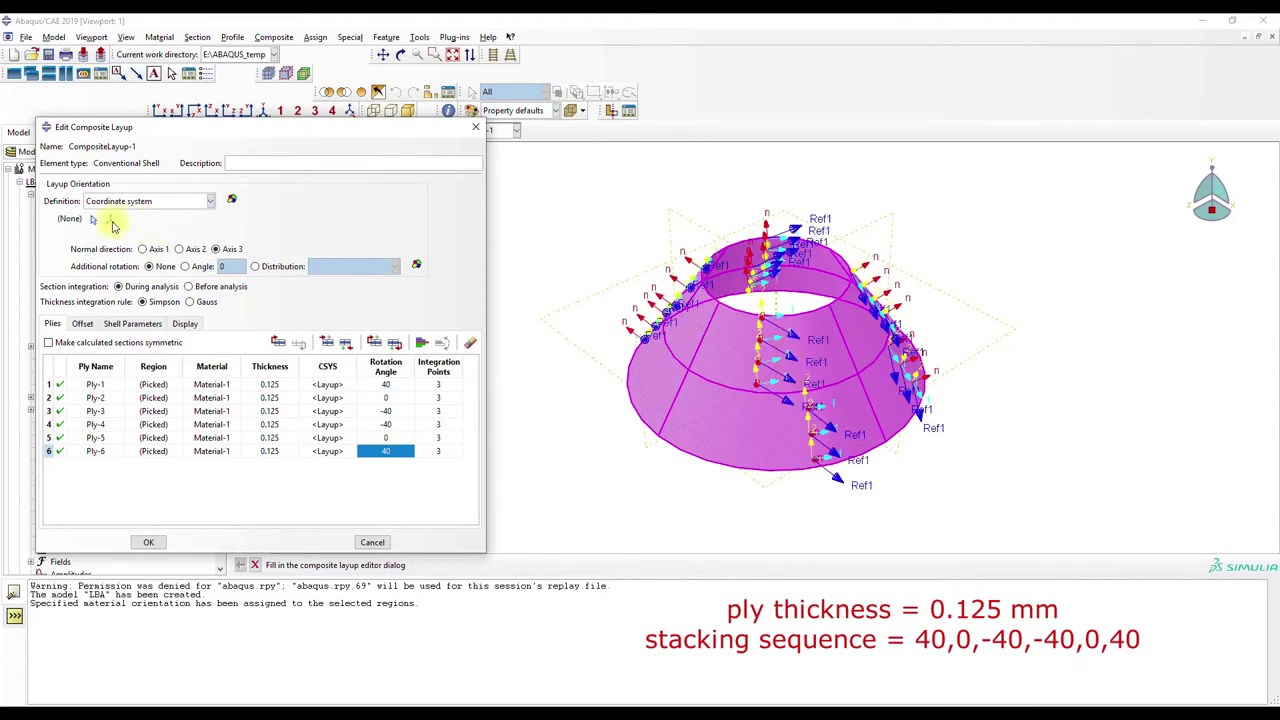
pyautogui.click(101, 224)
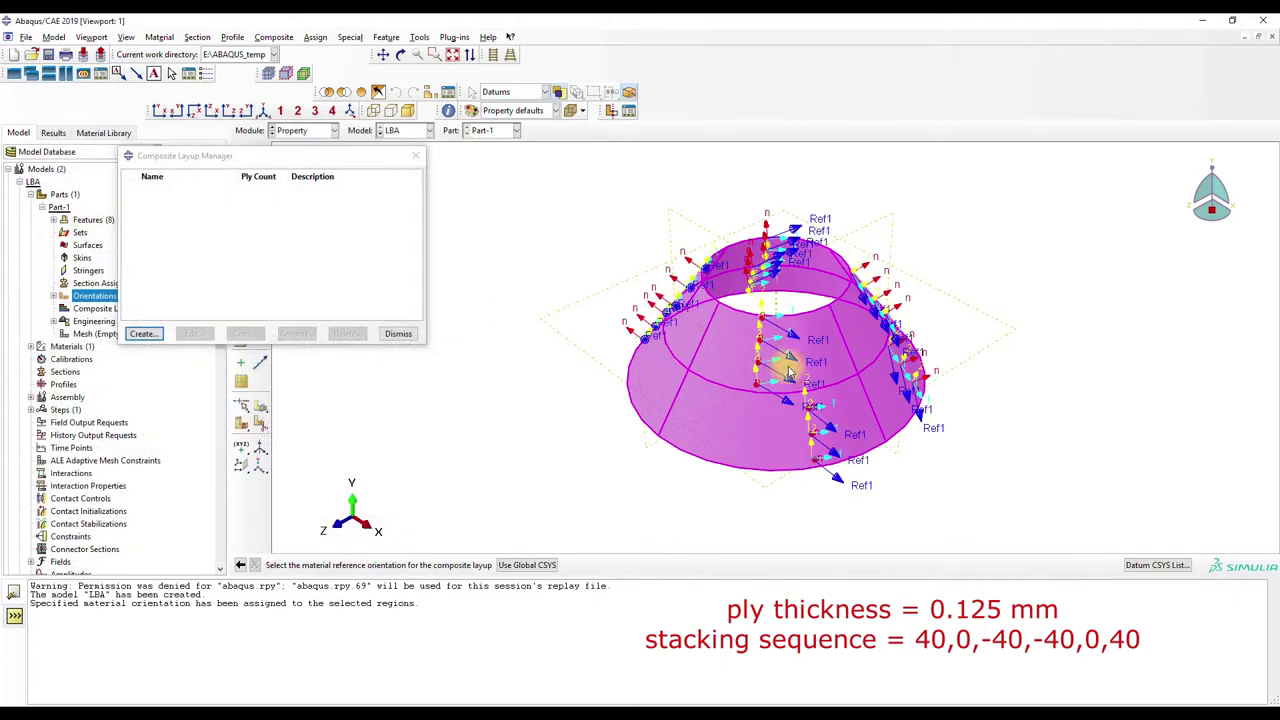
pyautogui.click(1140, 564)
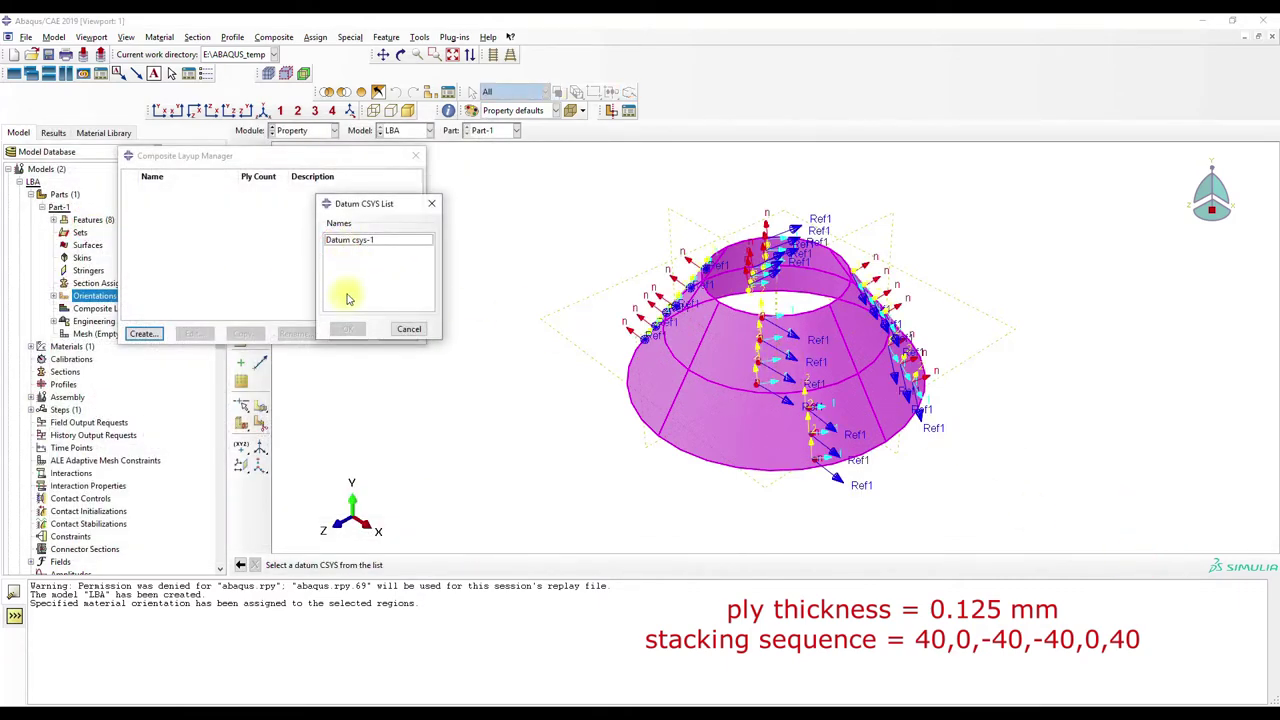
pyautogui.click(362, 241)
pyautogui.click(347, 329)
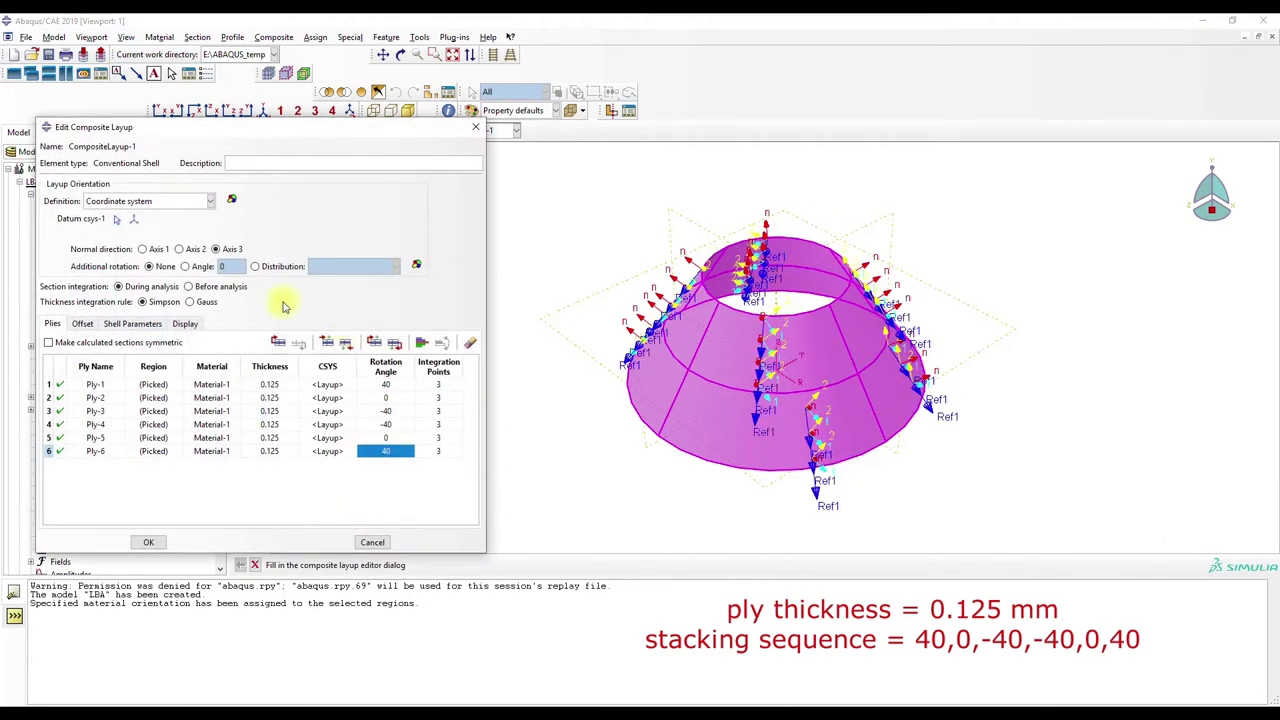
# Set the layup's normal direction to Axis 2, check individual ply orientations on the cone, and complete the composite layup
pyautogui.doubleClick(394, 400)
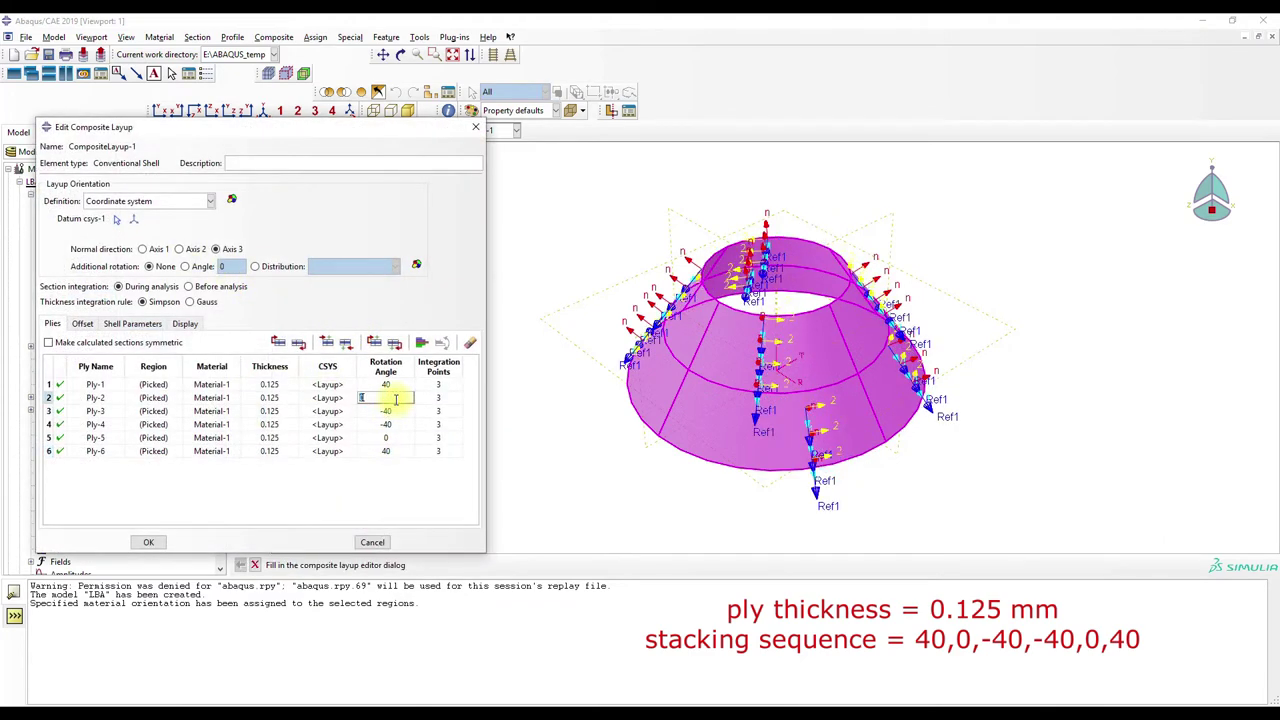
pyautogui.click(190, 254)
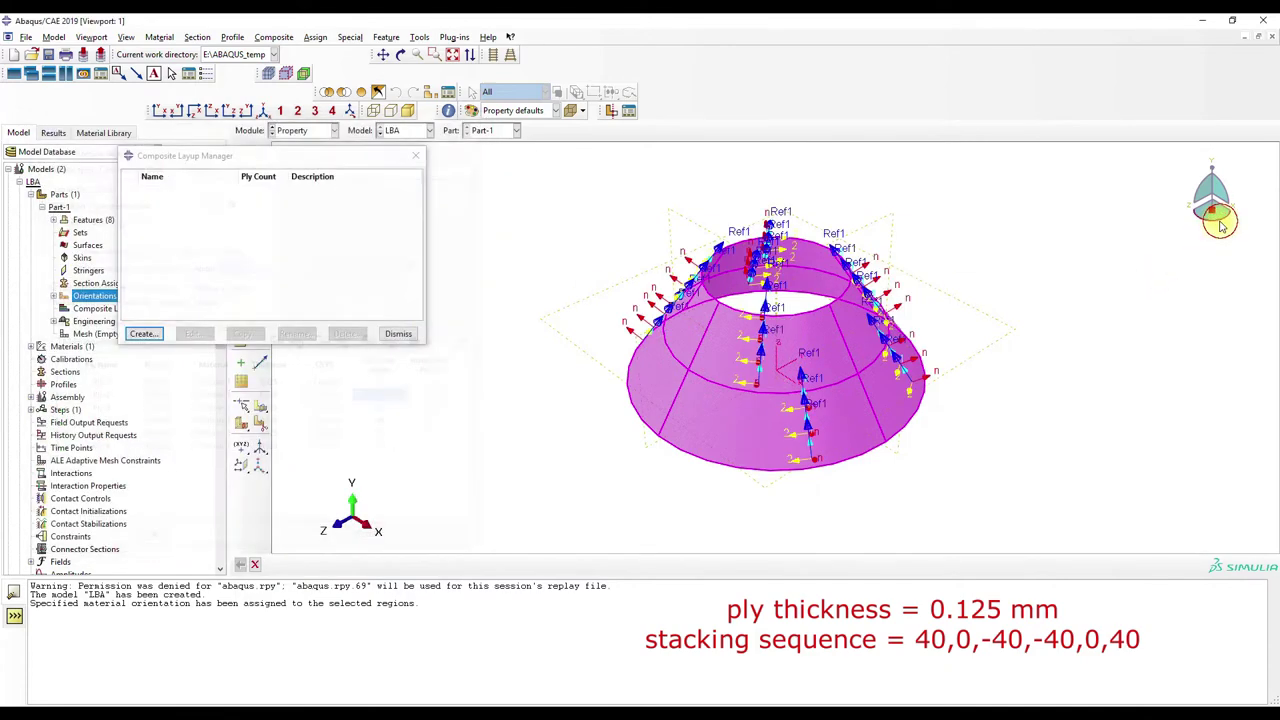
pyautogui.click(1205, 228)
pyautogui.moveTo(1200, 234)
pyautogui.mouseDown()
pyautogui.moveTo(1186, 229)
pyautogui.moveTo(1214, 237)
pyautogui.mouseUp()
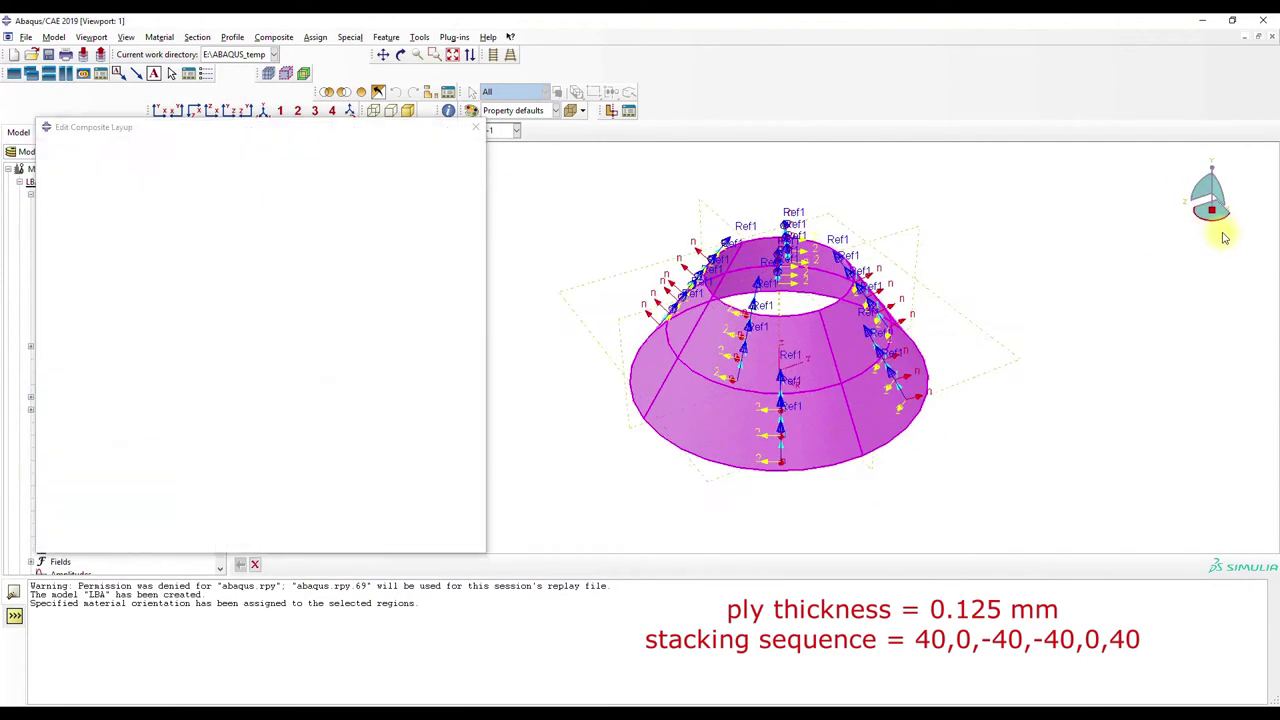
pyautogui.doubleClick(397, 383)
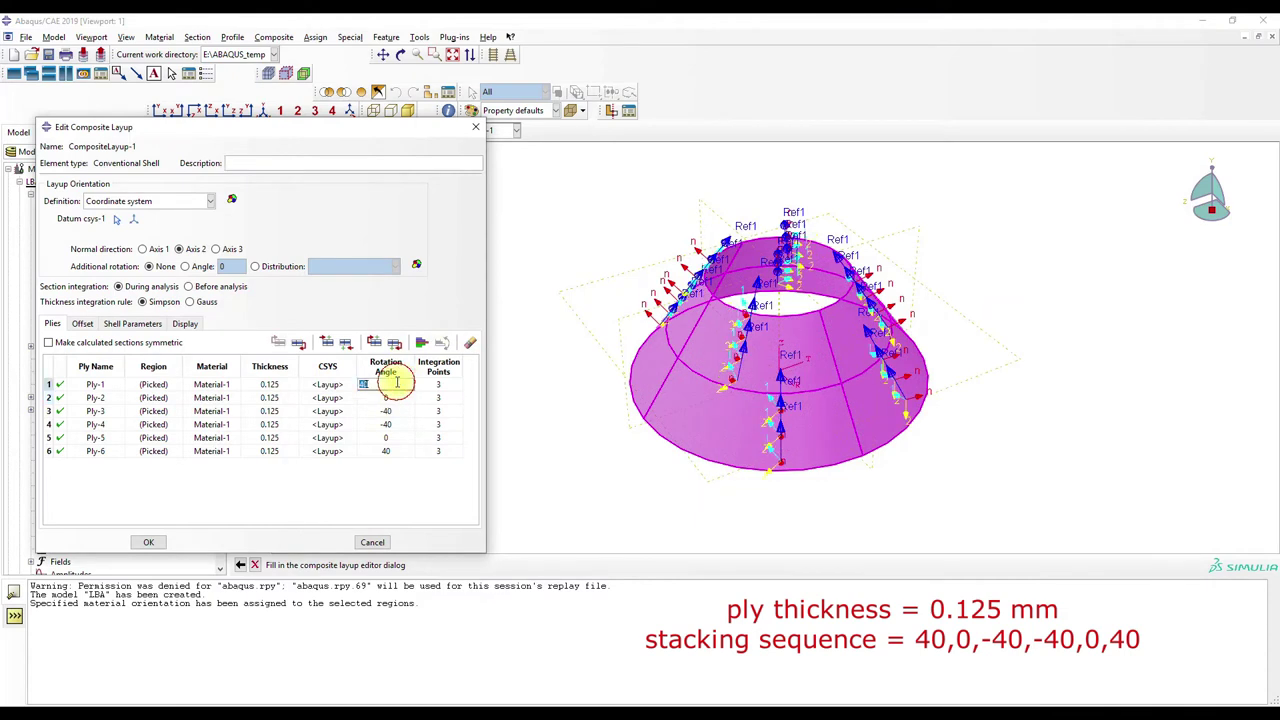
pyautogui.doubleClick(391, 411)
pyautogui.doubleClick(391, 384)
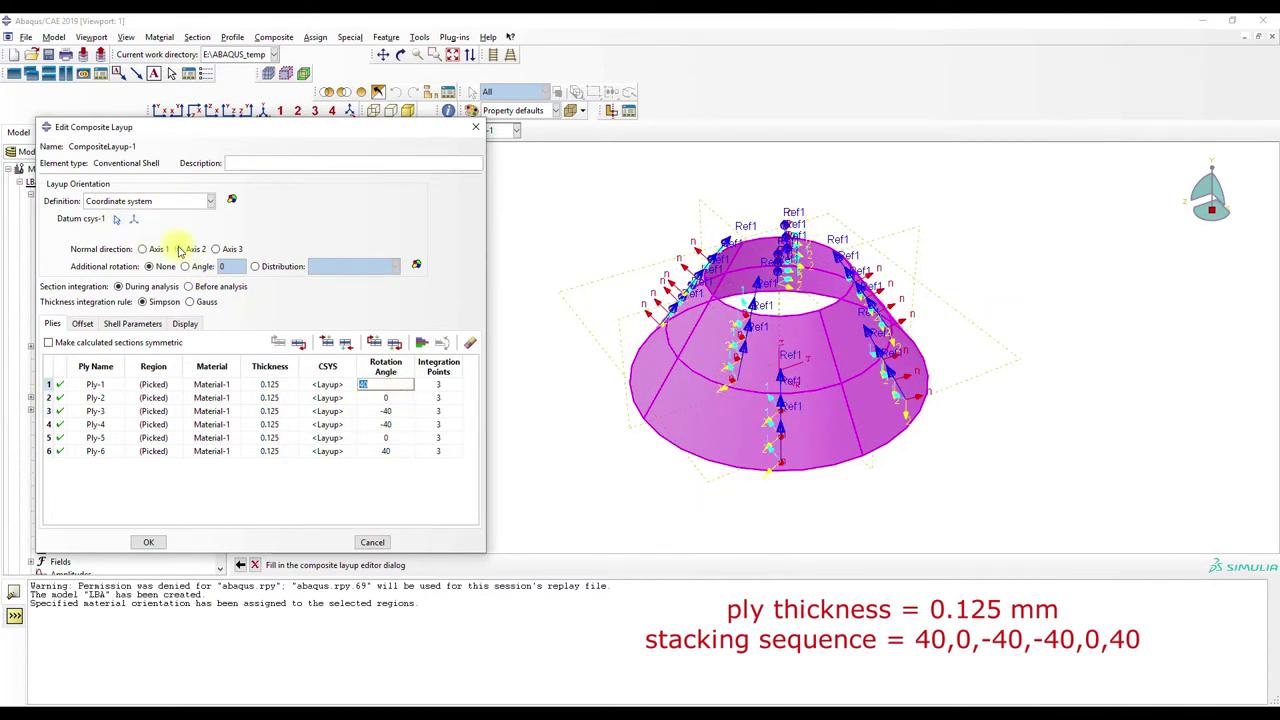
pyautogui.click(148, 542)
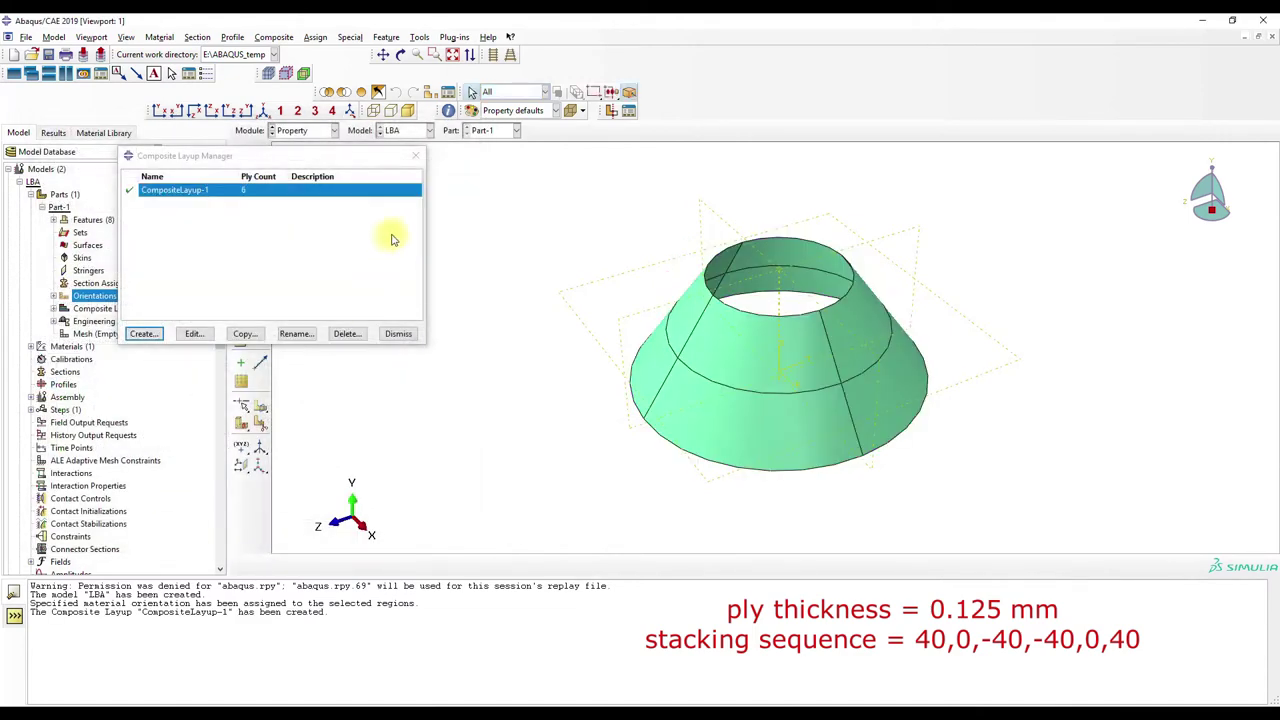
pyautogui.click(421, 157)
# Create an instance of Part-1 in the LBA model's assembly
pyautogui.click(295, 130)
pyautogui.click(292, 169)
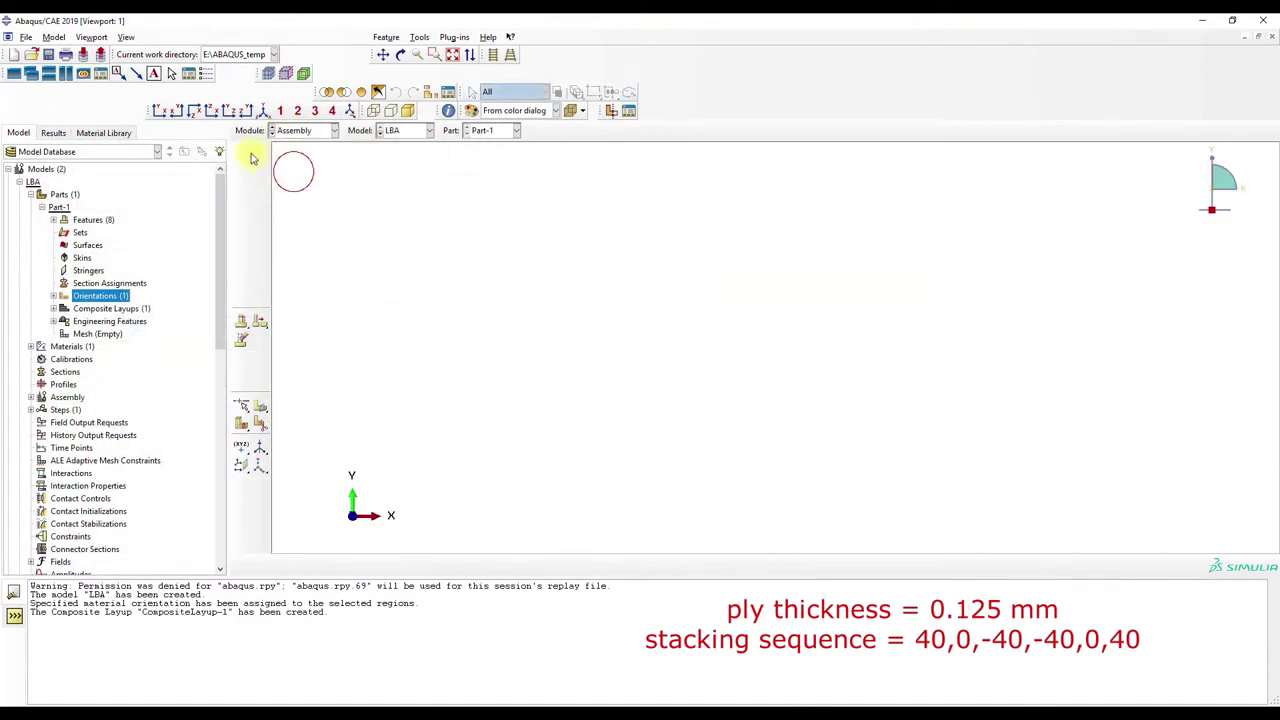
pyautogui.click(241, 152)
pyautogui.click(245, 367)
# Create a linear perturbation Buckle step named Step-1 after the Initial step
pyautogui.click(300, 131)
pyautogui.click(289, 184)
pyautogui.click(259, 152)
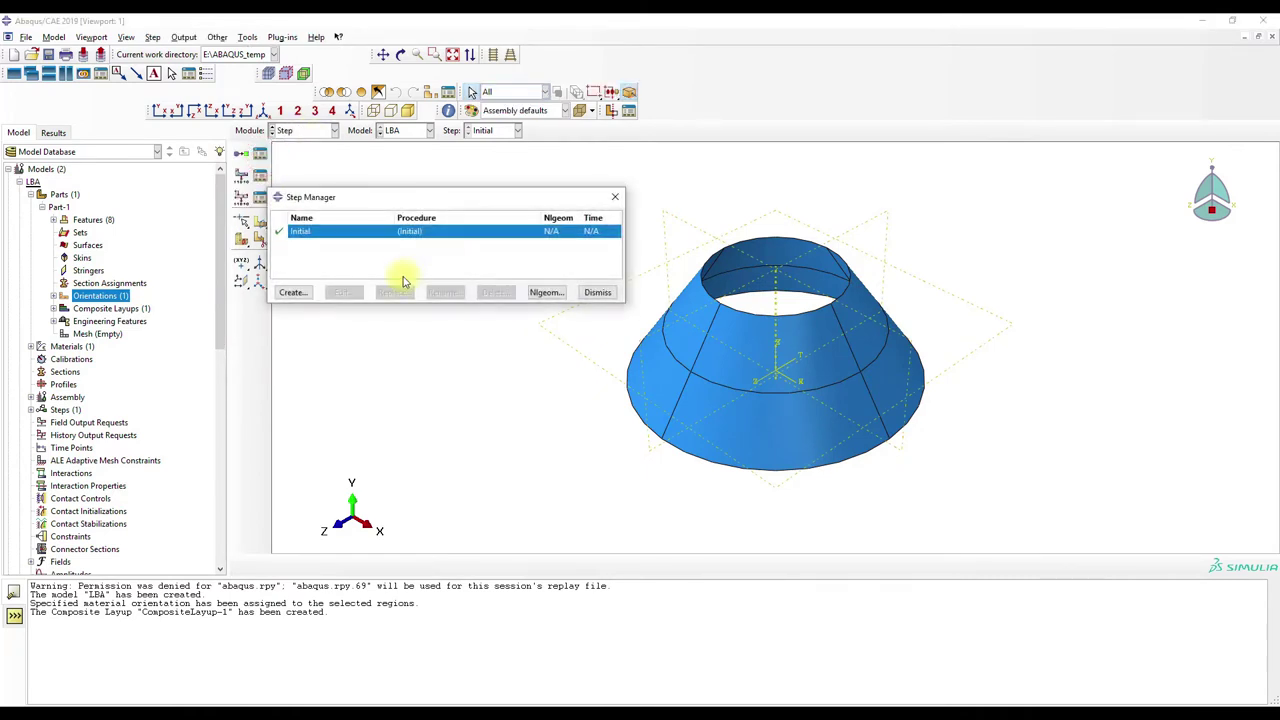
pyautogui.click(293, 292)
pyautogui.click(705, 402)
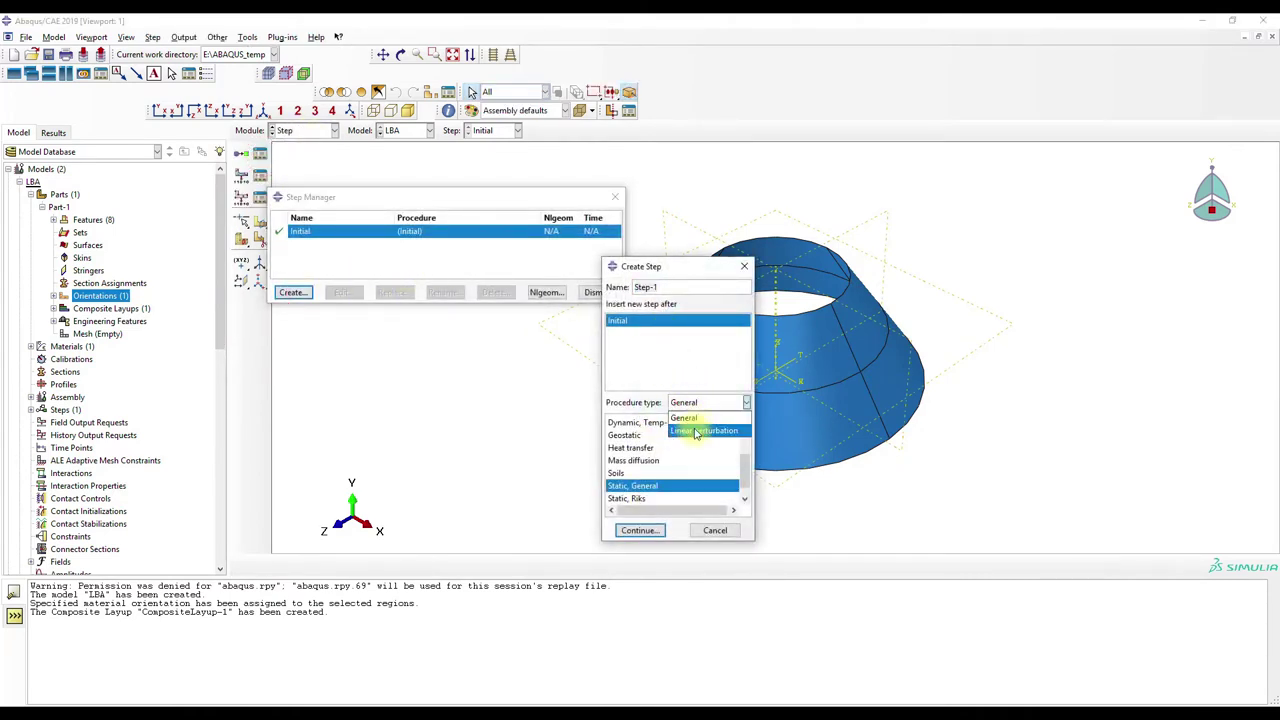
pyautogui.click(690, 424)
pyautogui.click(668, 422)
pyautogui.click(630, 537)
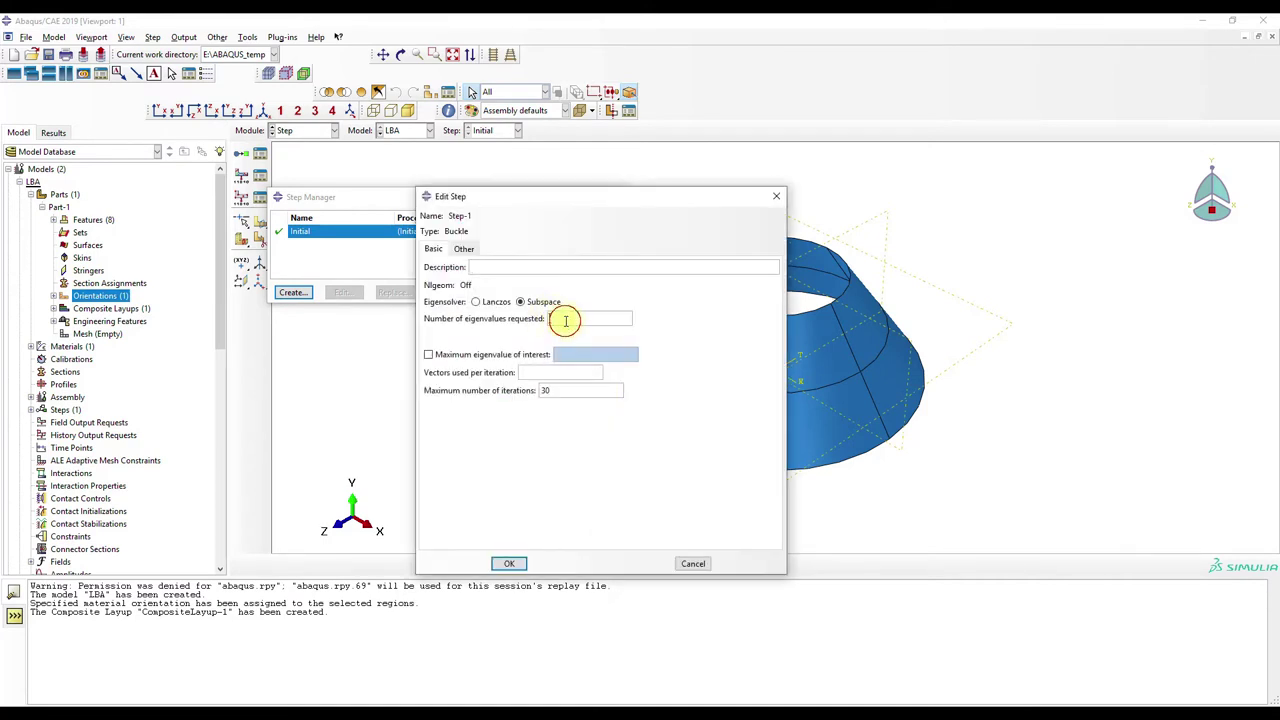
# Request 10 eigenvalues with the Subspace eigensolver for the buckling step and finish the step definition
pyautogui.click(565, 320)
pyautogui.write('10')
pyautogui.click(558, 390)
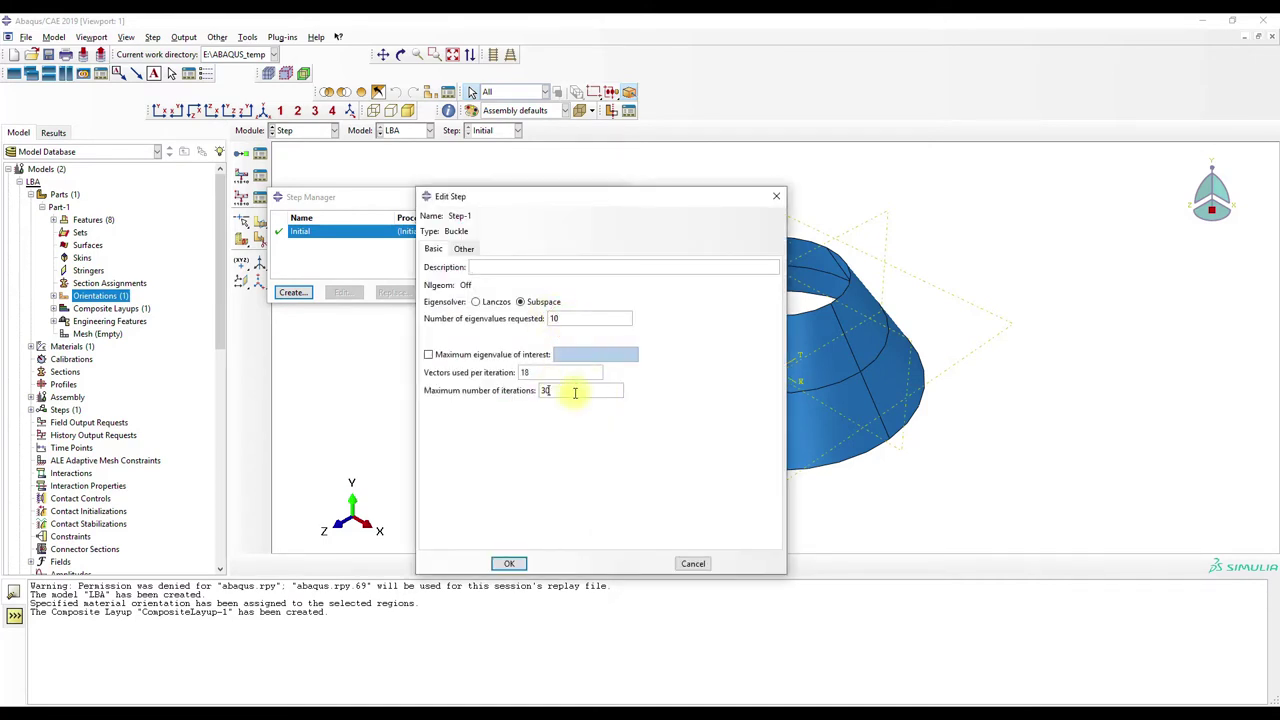
pyautogui.click(509, 563)
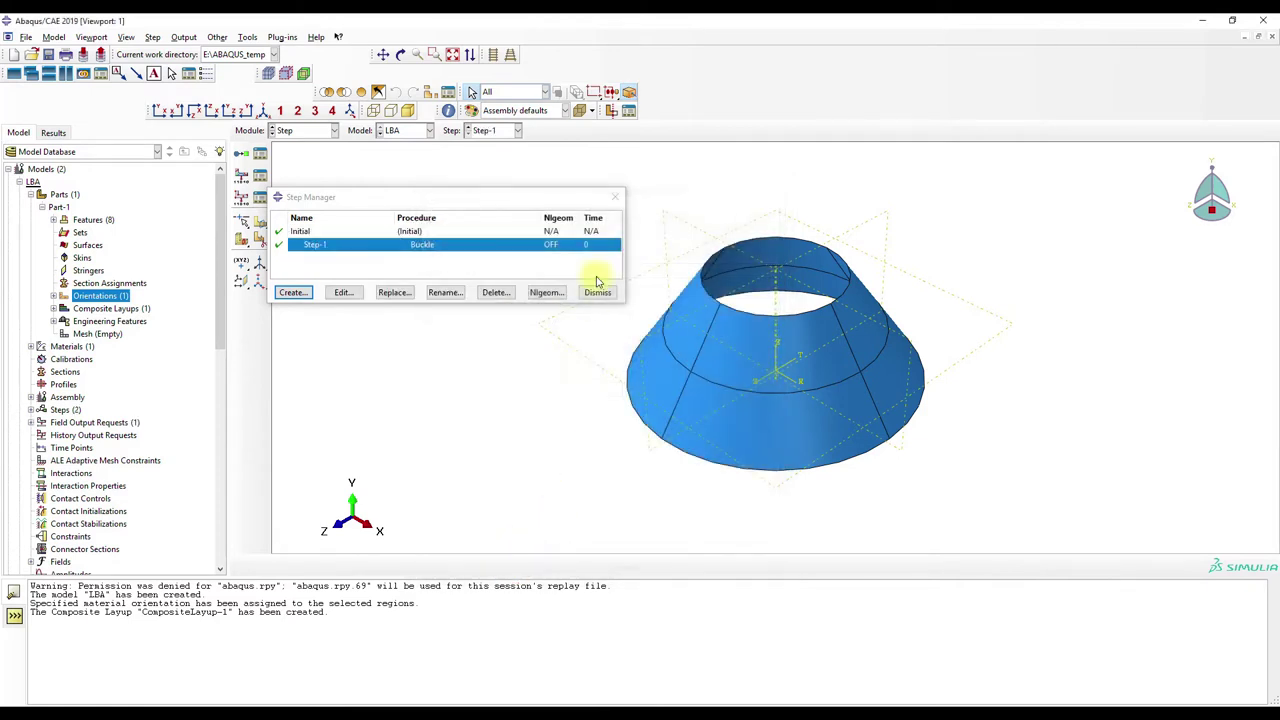
pyautogui.click(617, 200)
# Create two assembly reference points on the cone axis, at (0,0,0) and (0,300,0)
pyautogui.click(305, 131)
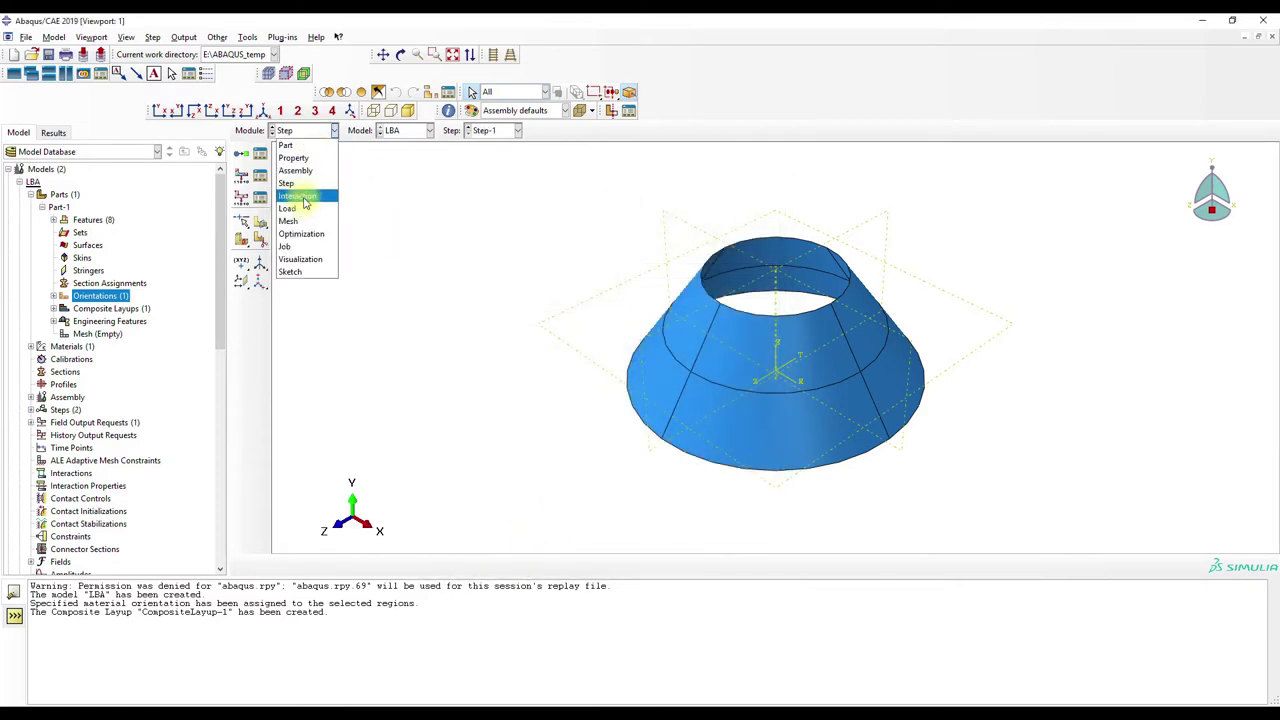
pyautogui.click(278, 188)
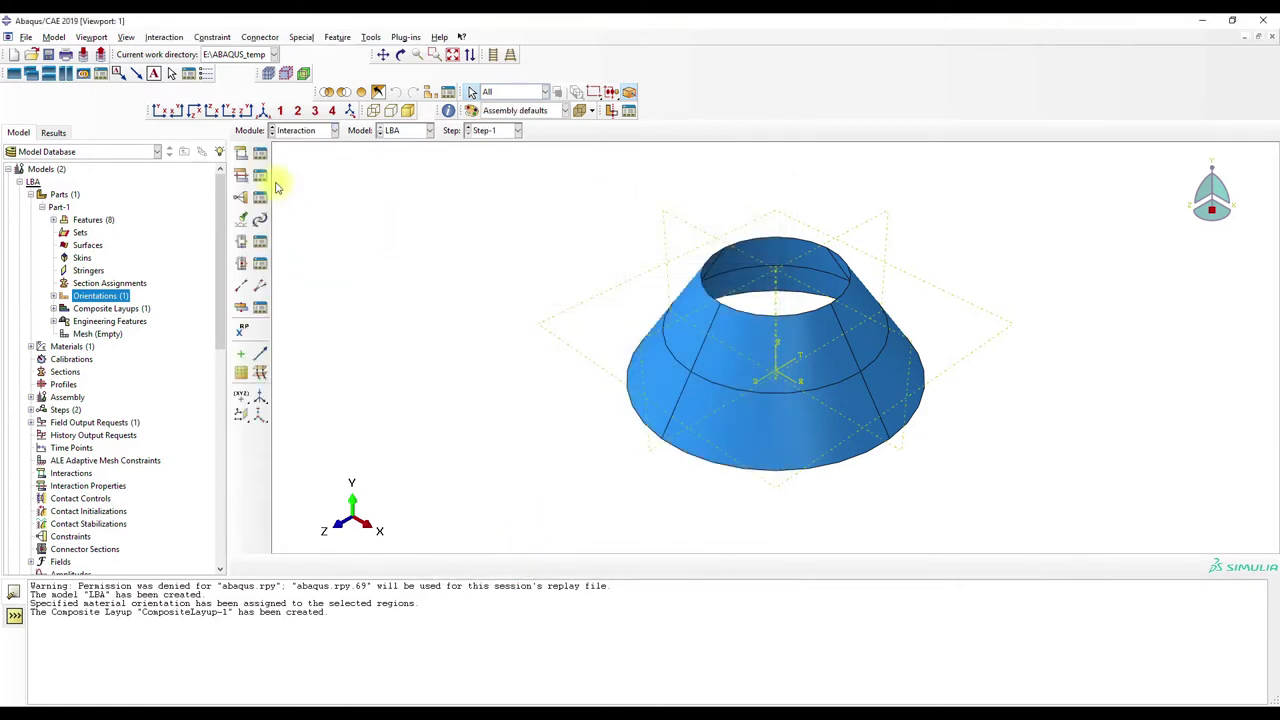
pyautogui.click(241, 329)
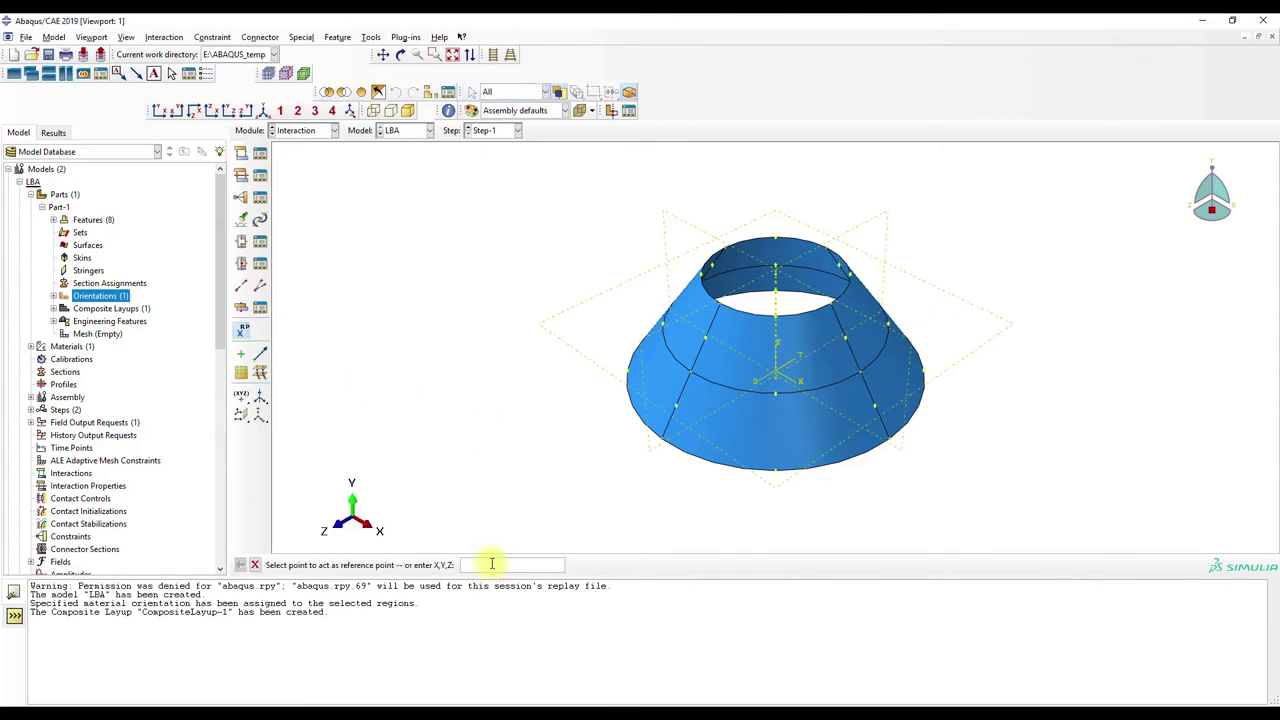
pyautogui.write('0,0,0')
pyautogui.press('Return')
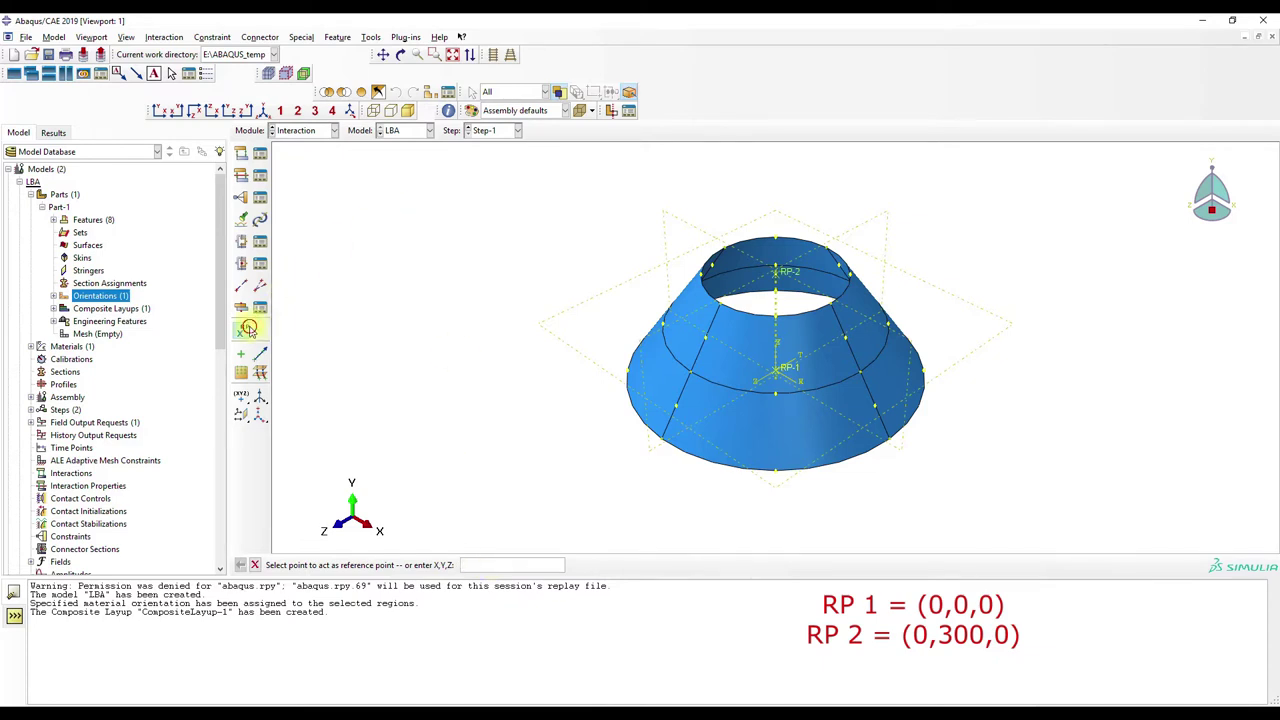
pyautogui.click(241, 329)
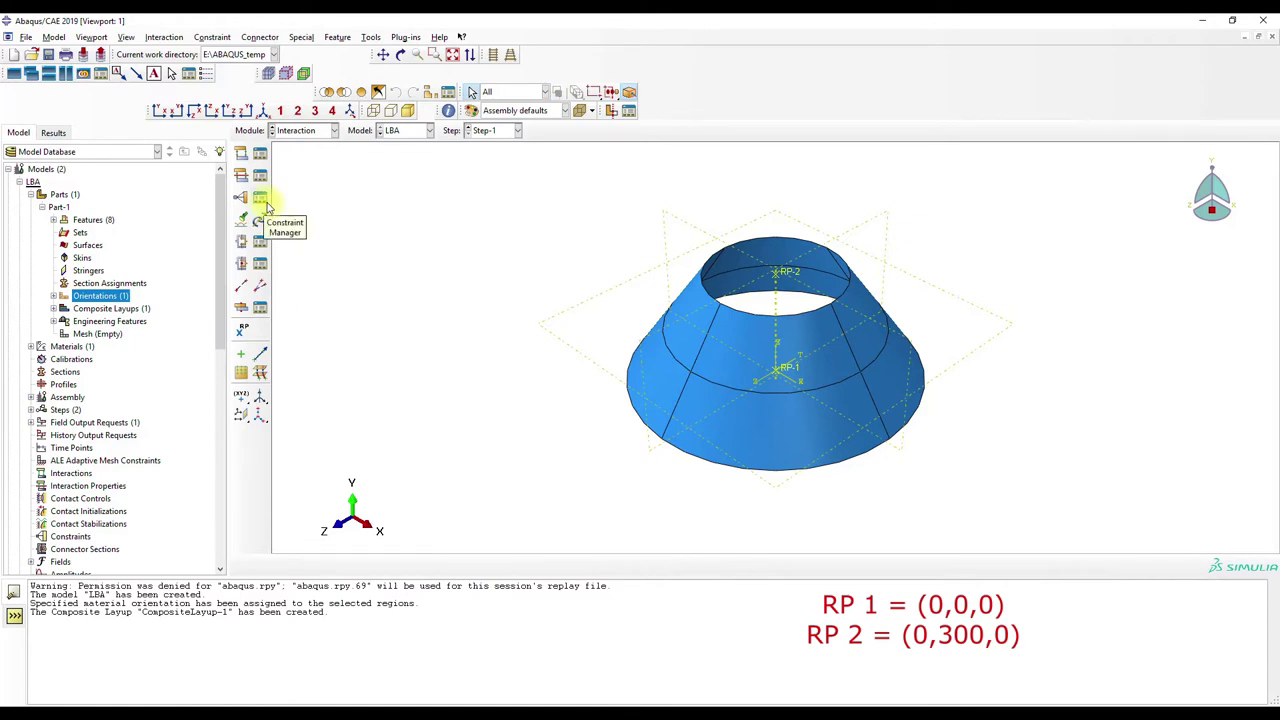
# Create a Rigid body constraint named Constraint-1
pyautogui.click(266, 204)
pyautogui.click(342, 549)
pyautogui.moveTo(466, 336); pyautogui.dragTo(292, 304)
pyautogui.moveTo(902, 255); pyautogui.dragTo(449, 203)
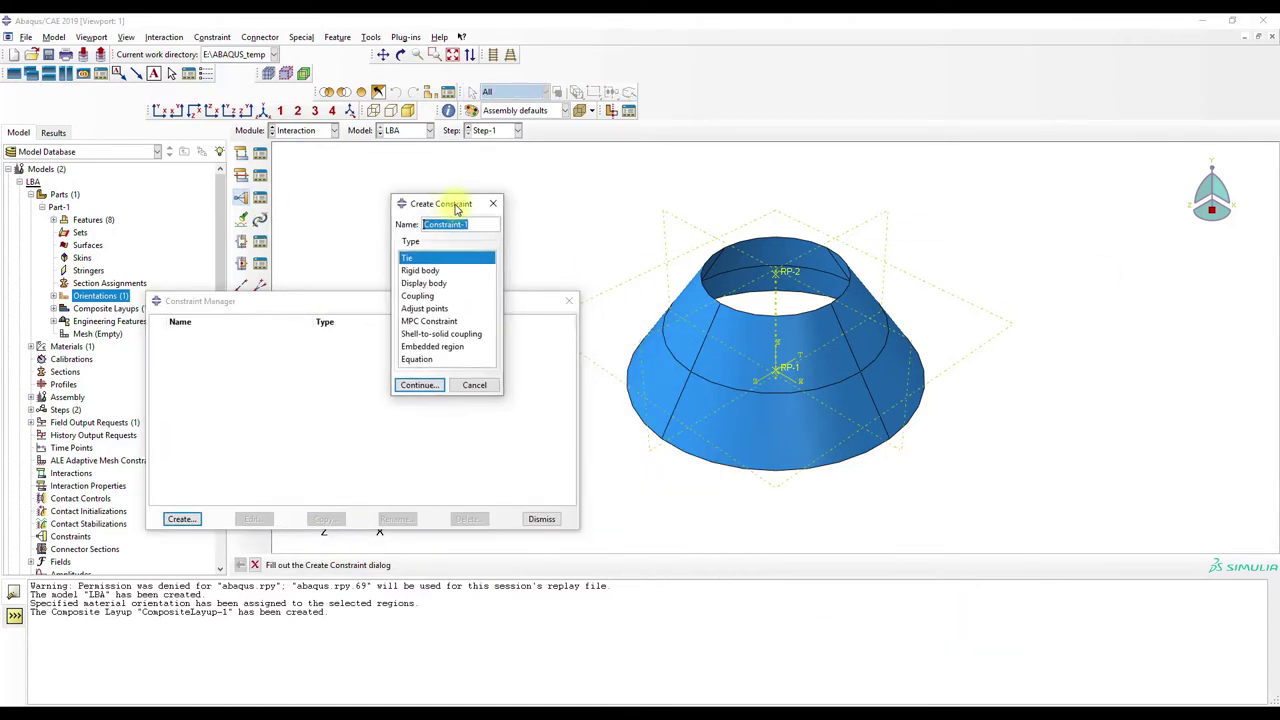
pyautogui.click(420, 270)
pyautogui.click(419, 385)
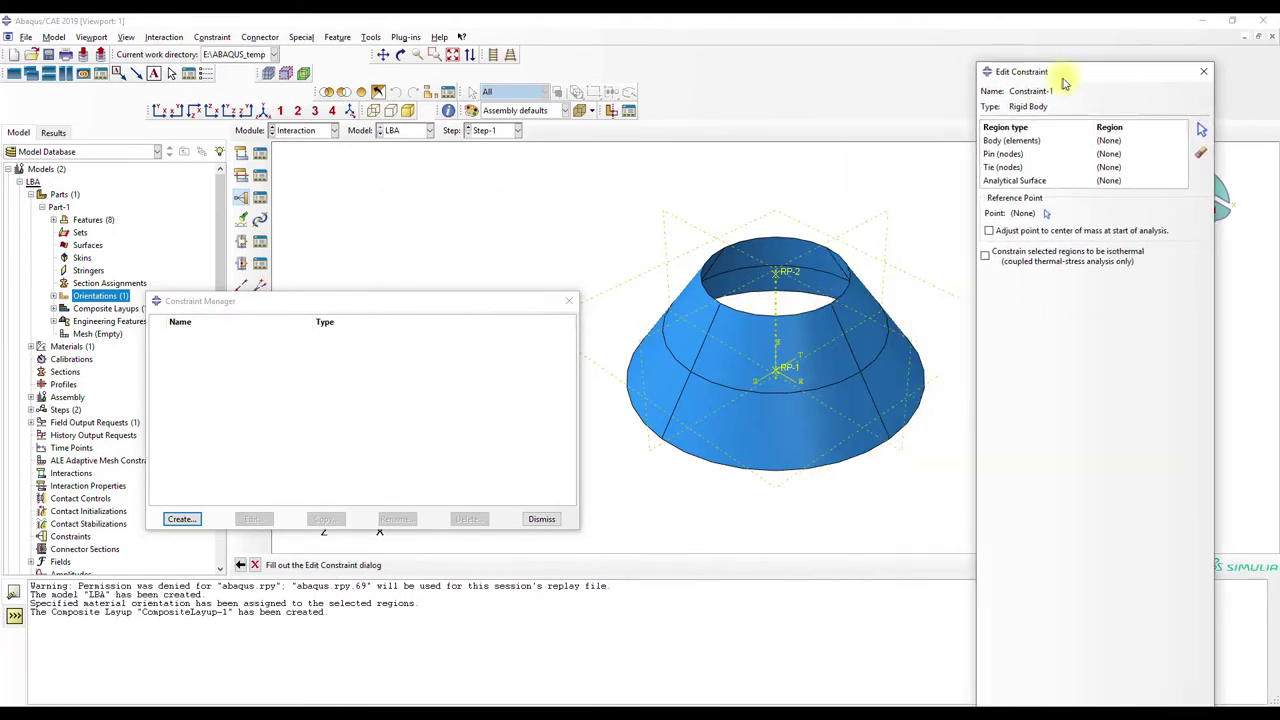
# Assign the edges of the cone's upper rim as the Tie (nodes) region of Constraint-1
pyautogui.click(1112, 168)
pyautogui.click(1203, 152)
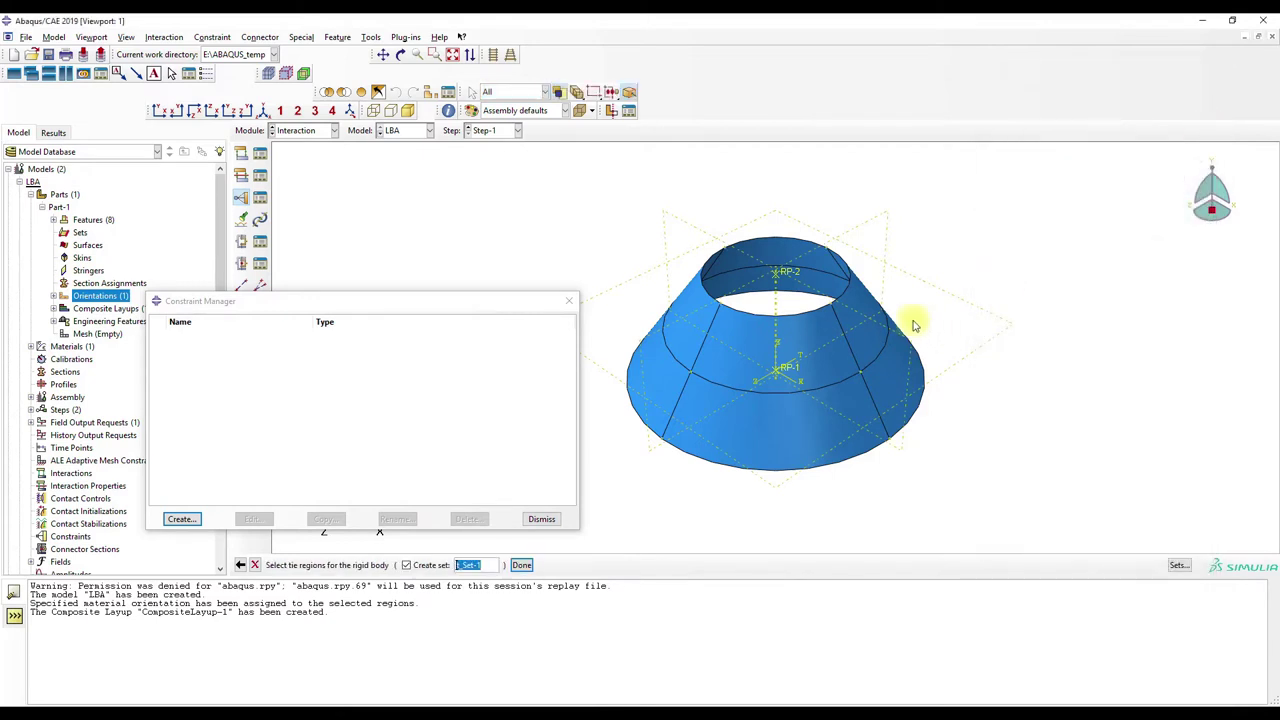
pyautogui.click(789, 314)
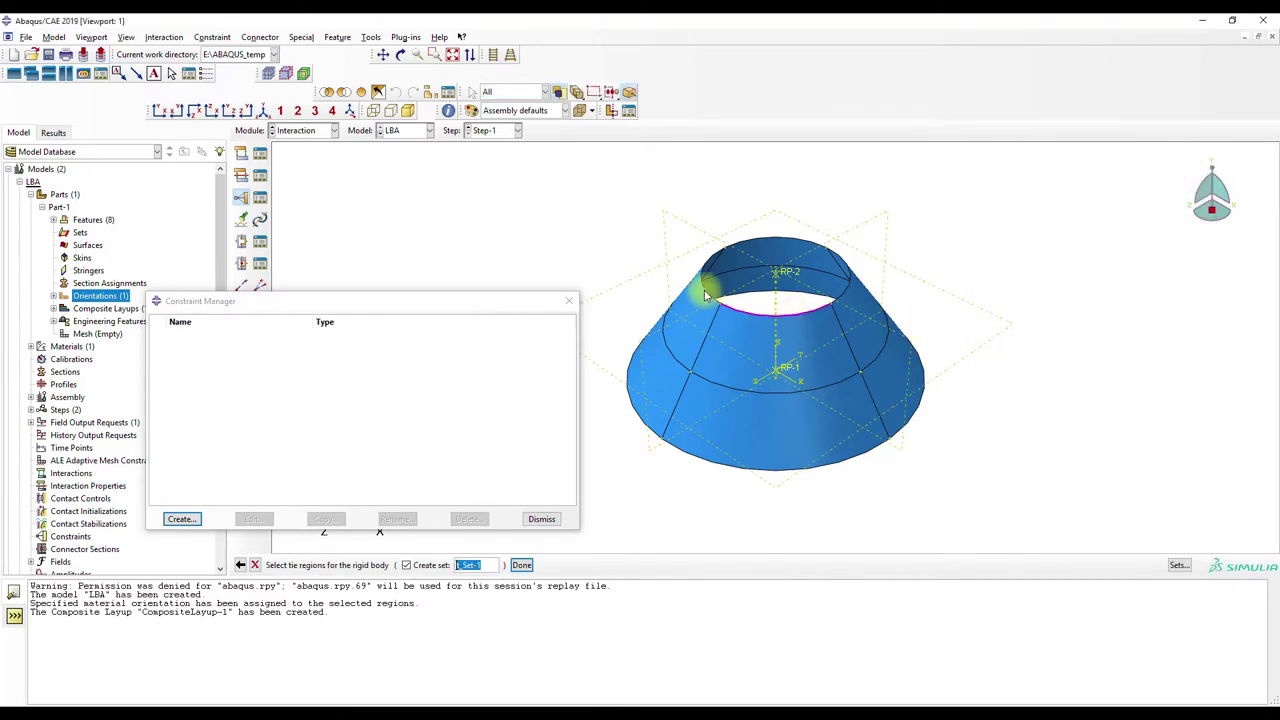
pyautogui.click(752, 238)
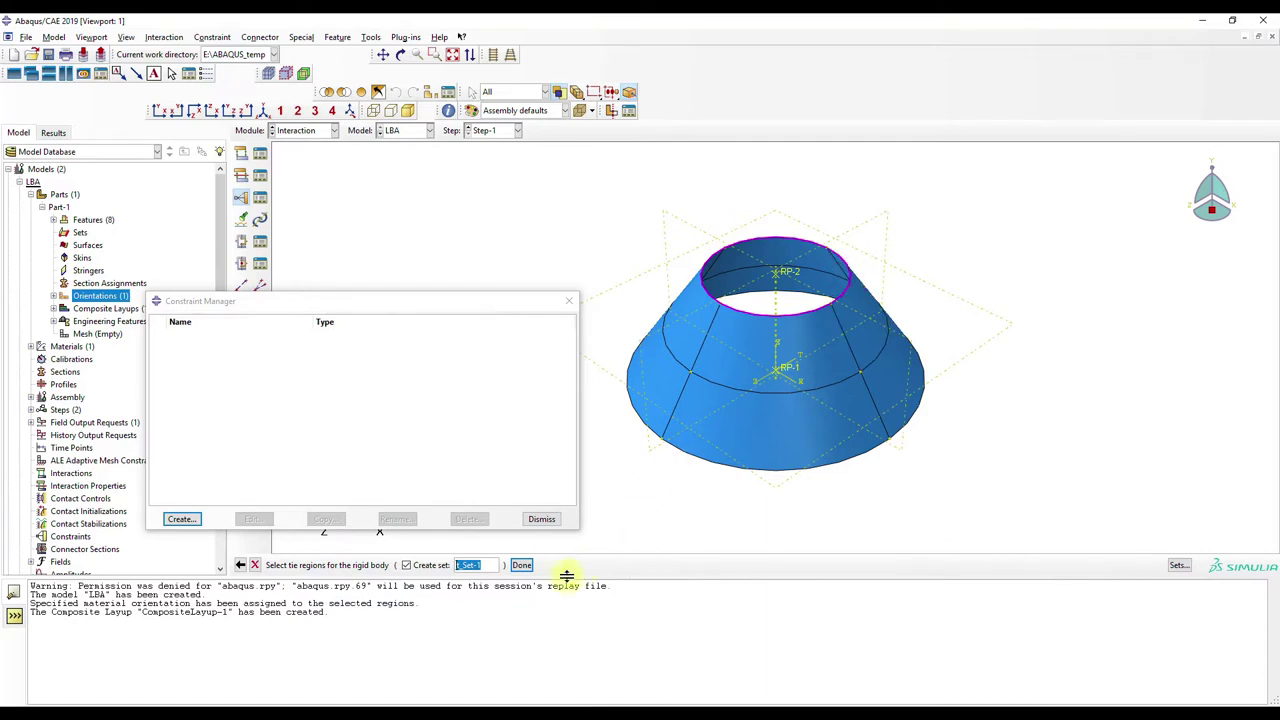
pyautogui.click(525, 566)
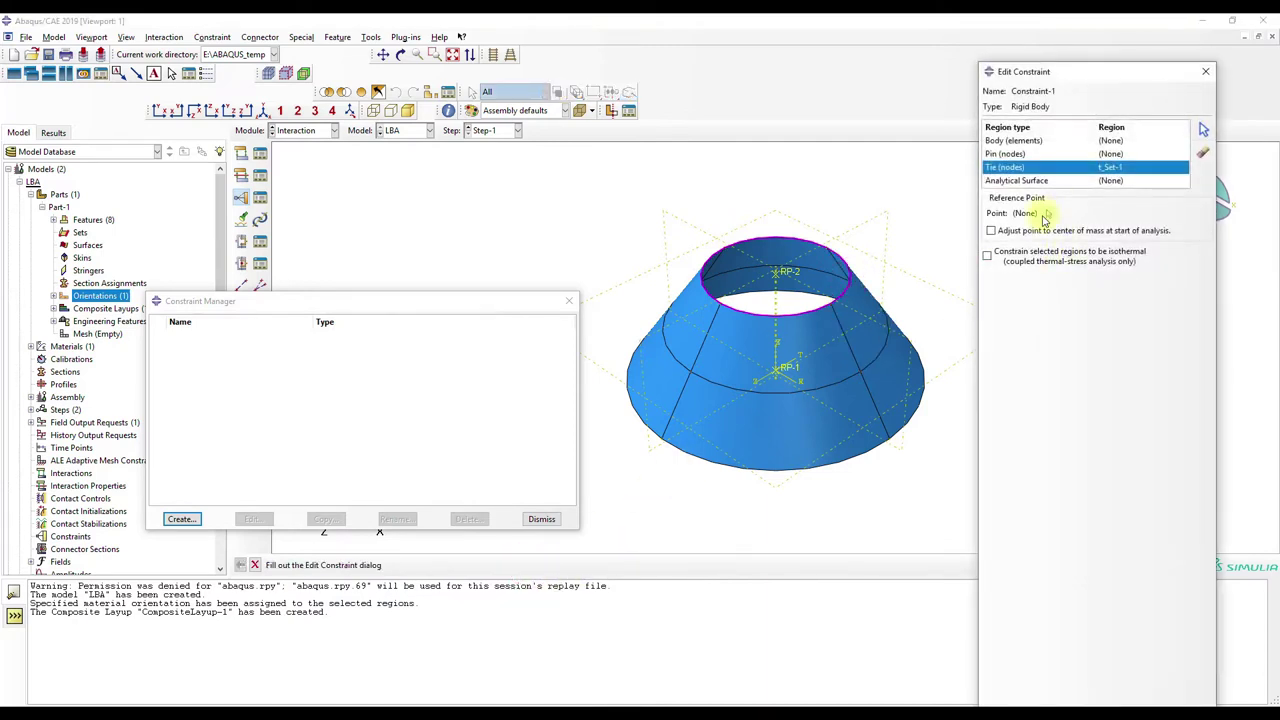
# Set RP-2 as the reference point of Constraint-1 and accept the constraint definition
pyautogui.click(1046, 214)
pyautogui.click(791, 278)
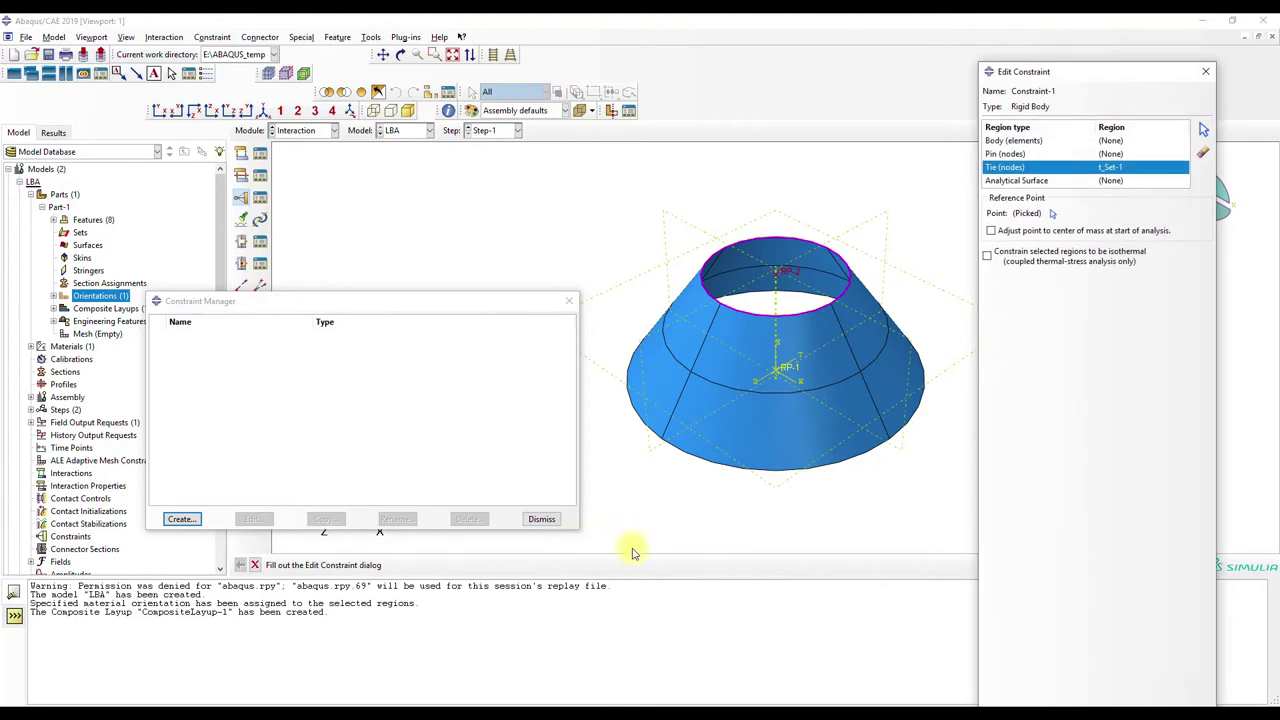
pyautogui.moveTo(1064, 62); pyautogui.dragTo(1078, 118)
pyautogui.click(1021, 596)
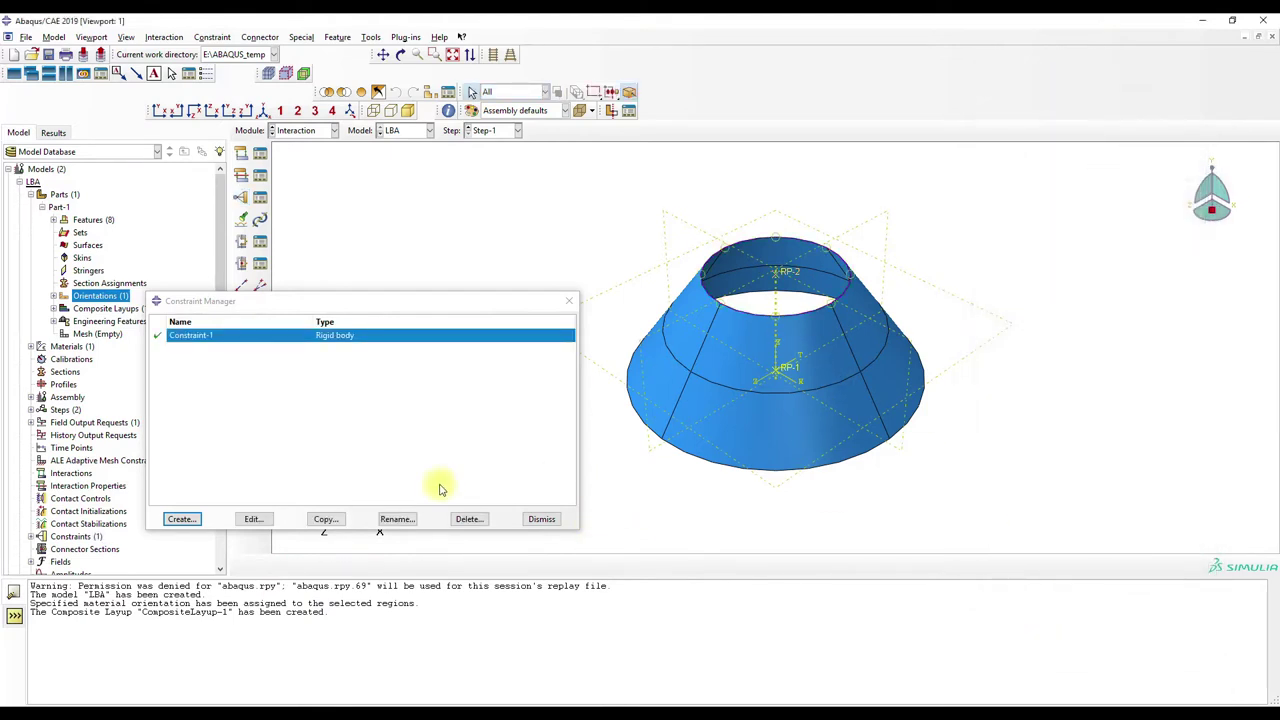
# Create a second Rigid body constraint, Constraint-2, with all edges of the cone's lower rim as its Tie (nodes) region
pyautogui.click(195, 518)
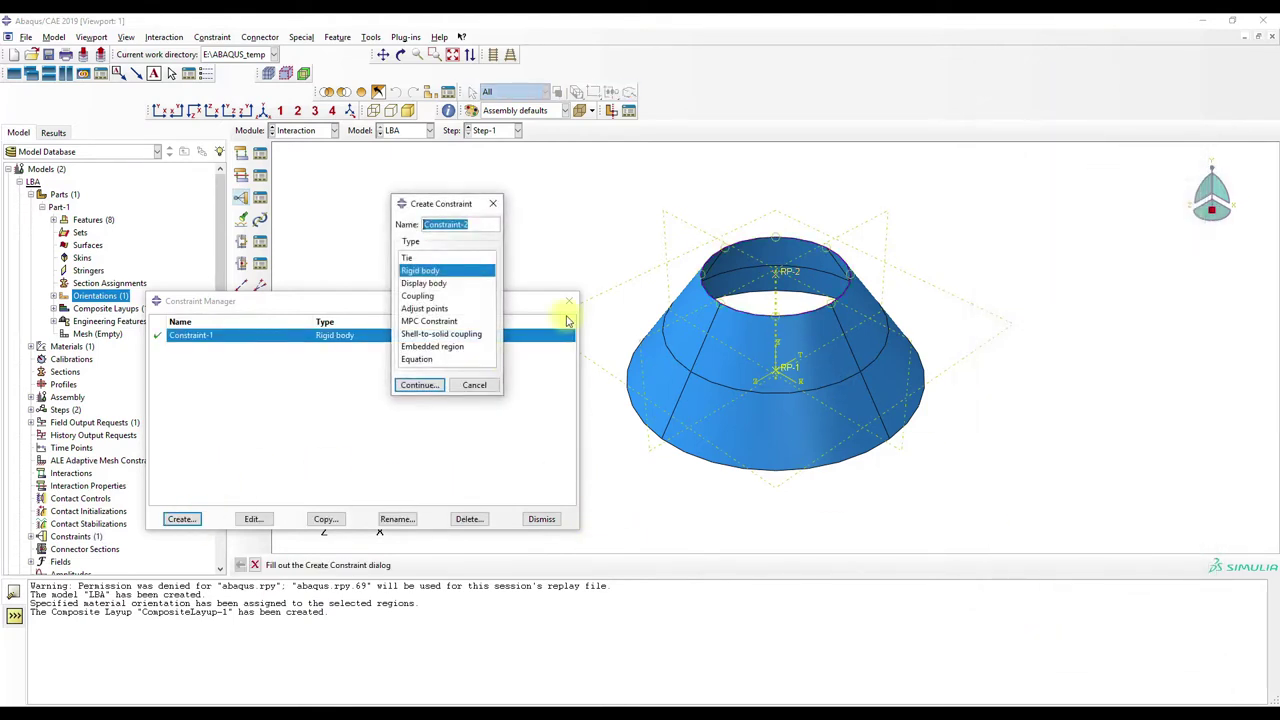
pyautogui.click(404, 389)
pyautogui.click(1098, 185)
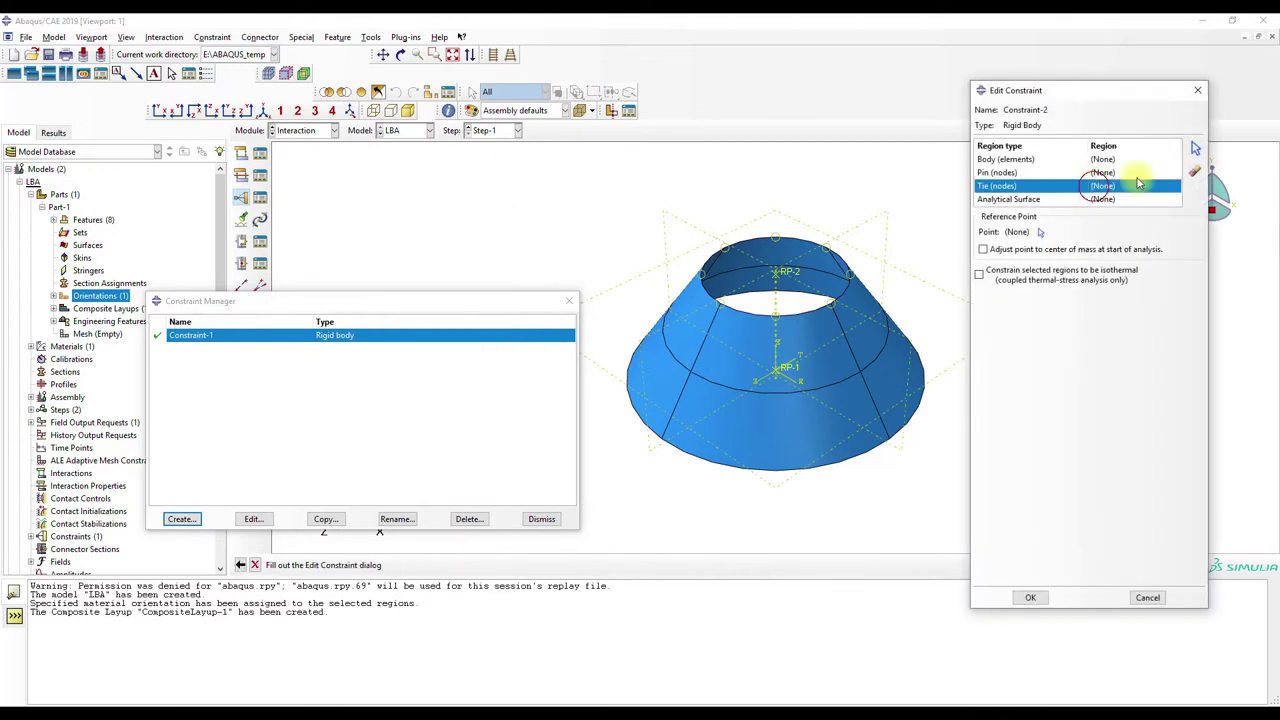
pyautogui.click(1194, 168)
pyautogui.click(915, 420)
pyautogui.keyDown('shift'); pyautogui.click(852, 451); pyautogui.keyUp('shift')
pyautogui.keyDown('shift'); pyautogui.click(645, 432); pyautogui.keyUp('shift')
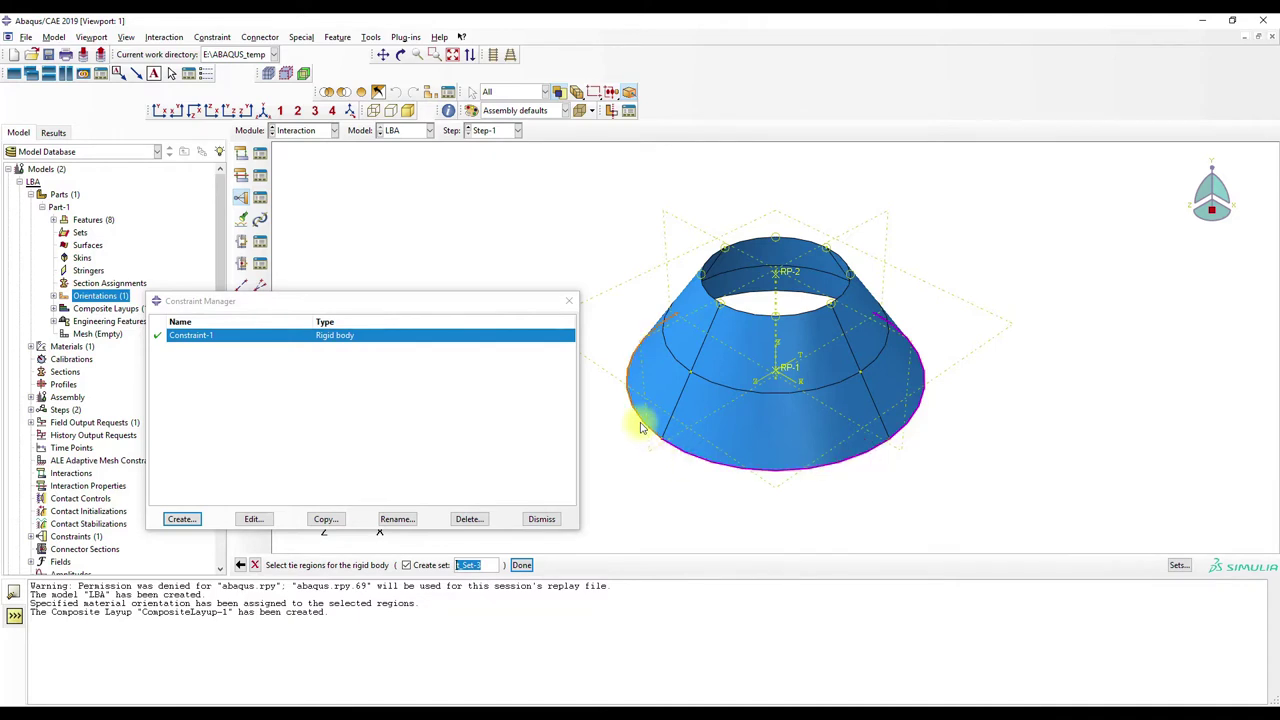
pyautogui.keyDown('shift'); pyautogui.click(745, 293); pyautogui.keyUp('shift')
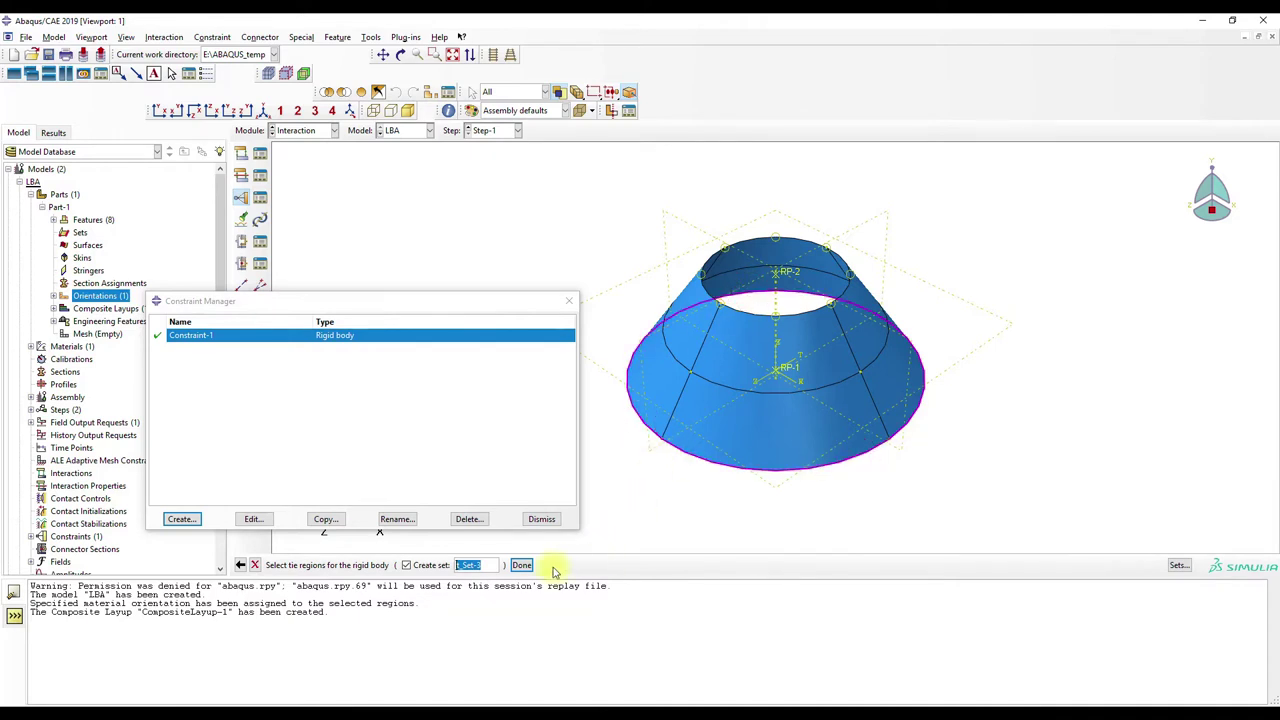
pyautogui.click(522, 566)
# Set RP-1 as the reference point of Constraint-2 and finish defining the constraints
pyautogui.click(1046, 243)
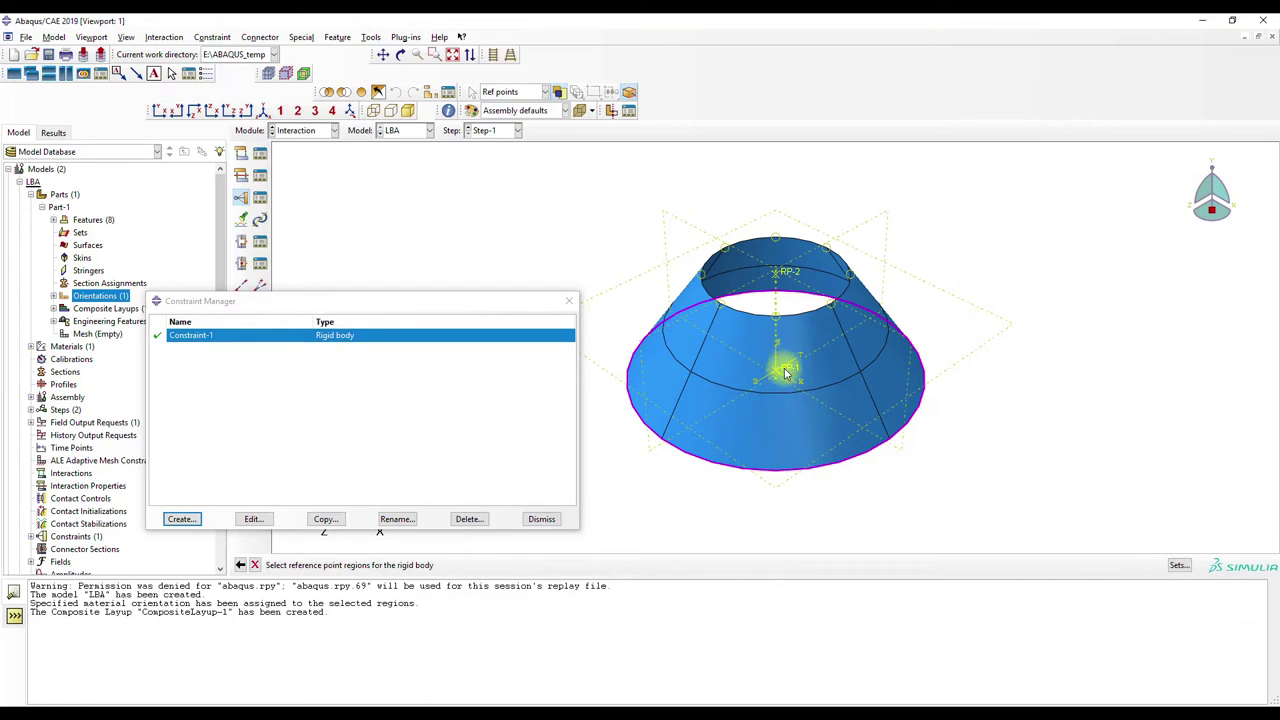
pyautogui.click(784, 371)
pyautogui.click(1017, 594)
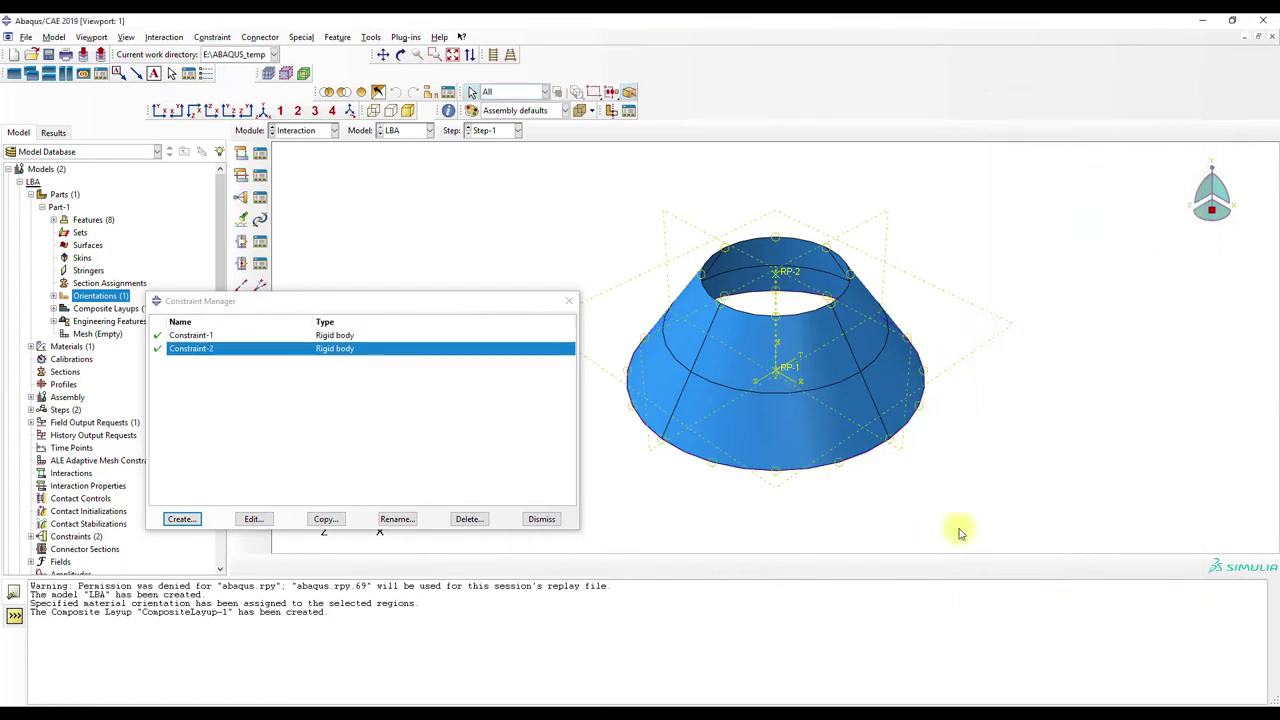
pyautogui.click(568, 301)
# In the Load module, start a Displacement/Rotation boundary condition named BC-1 in the Initial step
pyautogui.click(318, 131)
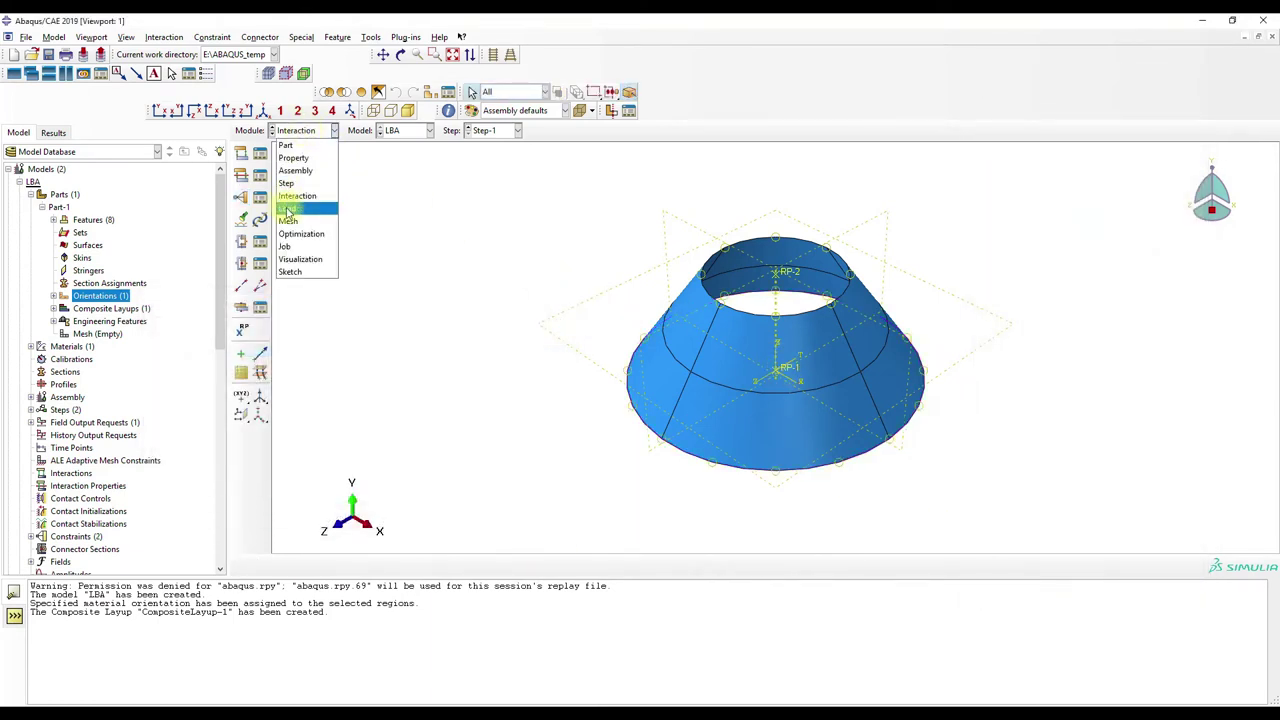
pyautogui.click(288, 210)
pyautogui.click(252, 177)
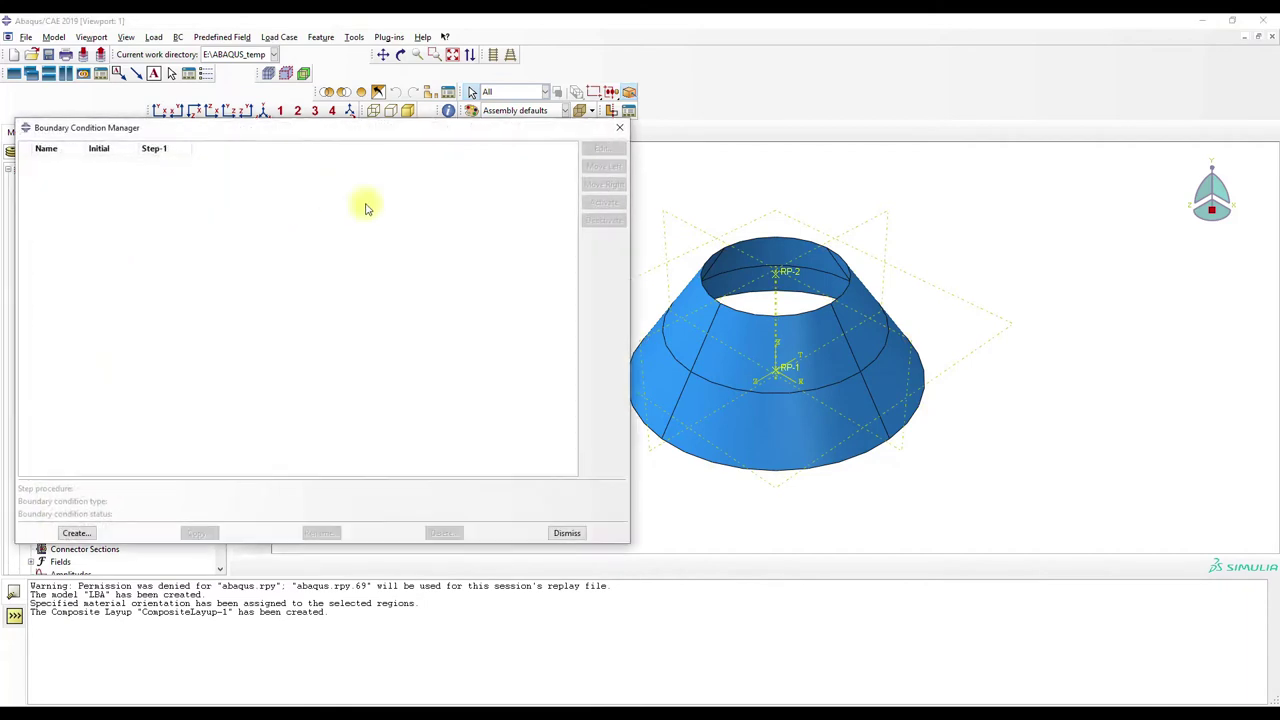
pyautogui.click(76, 533)
pyautogui.click(1078, 274)
pyautogui.click(1065, 288)
pyautogui.click(1160, 336)
pyautogui.click(1075, 513)
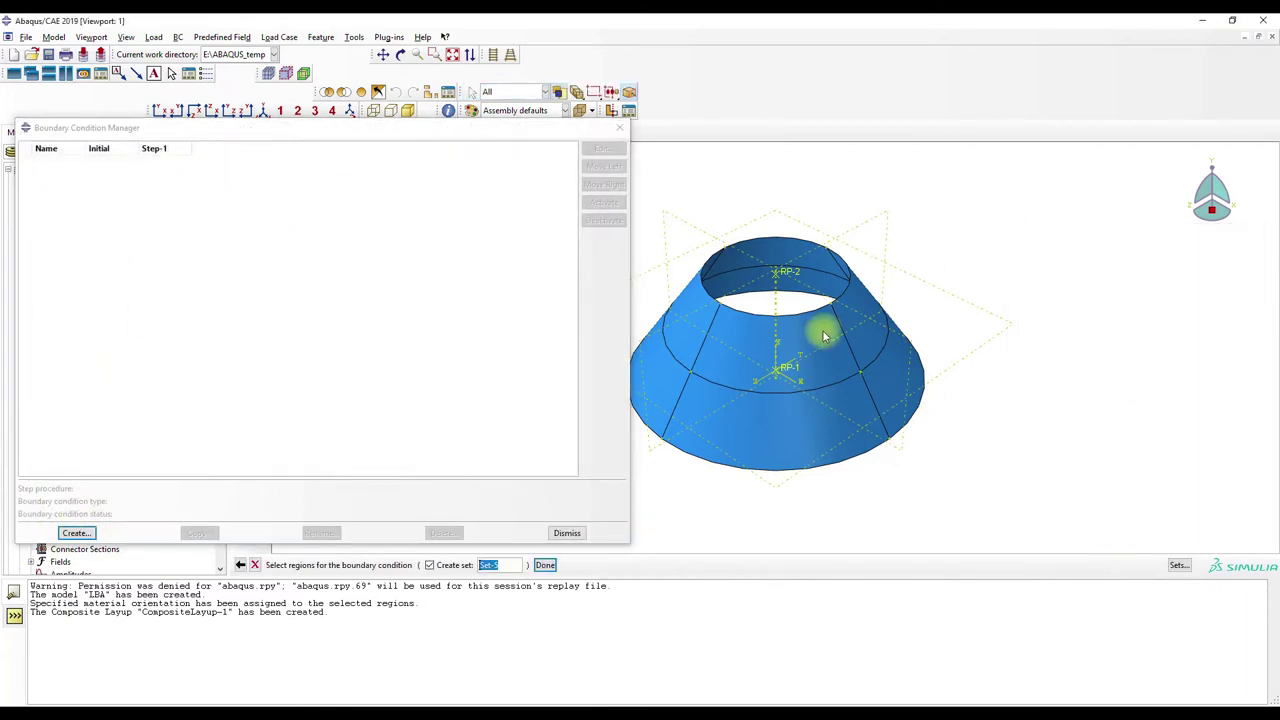
# Apply BC-1 to RP-1, fixing U1, U2, U3, UR1, UR2 and UR3
pyautogui.click(778, 367)
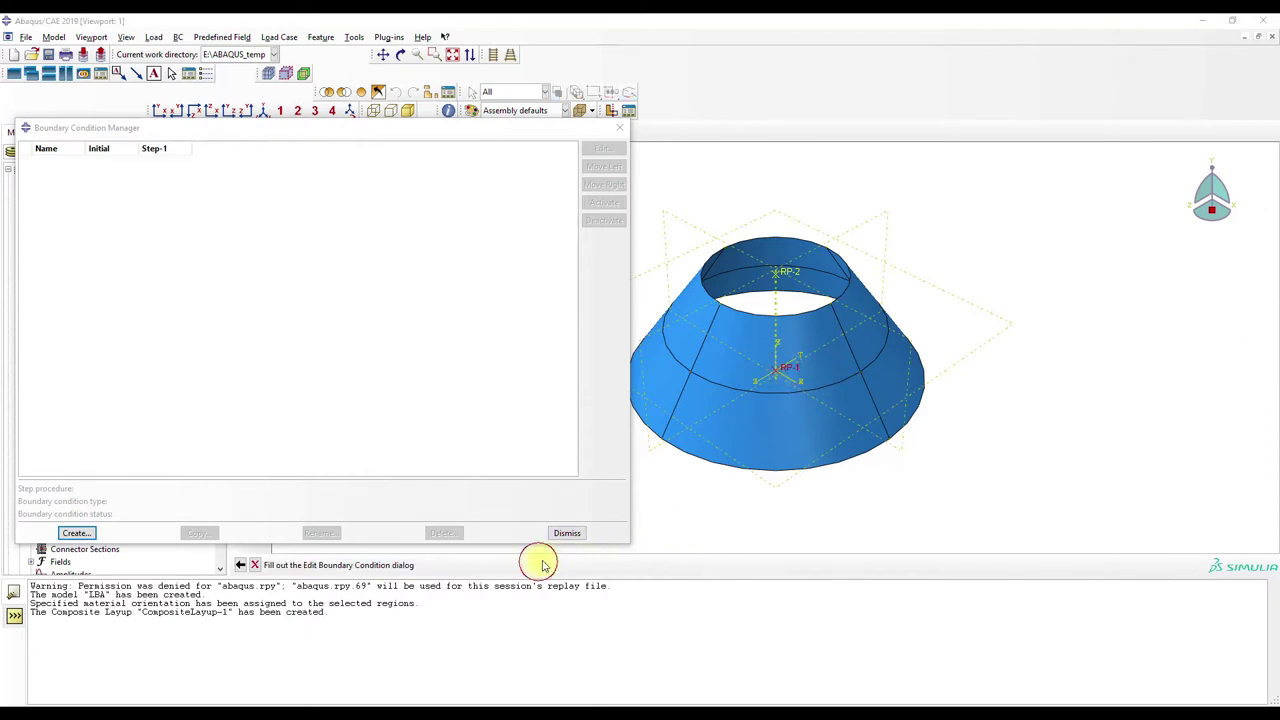
pyautogui.click(544, 565)
pyautogui.click(970, 300)
pyautogui.click(972, 316)
pyautogui.click(973, 333)
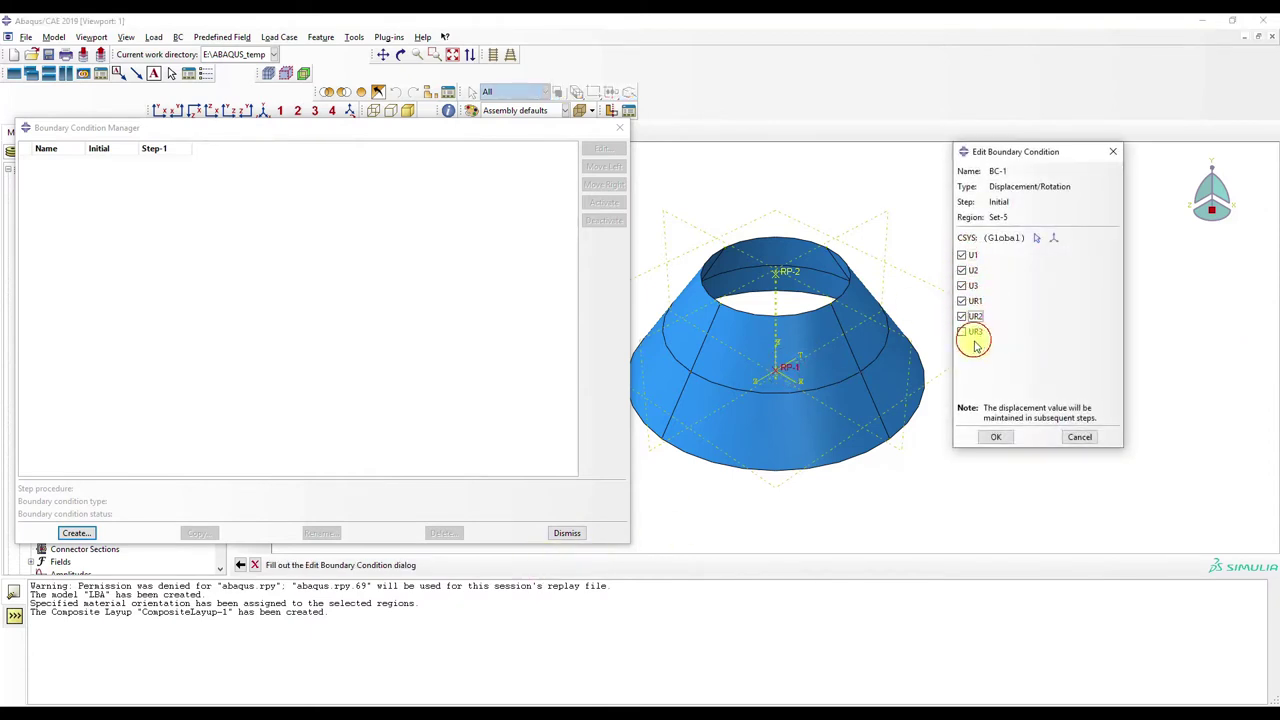
pyautogui.click(997, 438)
# Create Displacement/Rotation boundary condition BC-2 in the Initial step on RP-2, fixing U1, U3 and UR1 and leaving U2 free
pyautogui.click(77, 532)
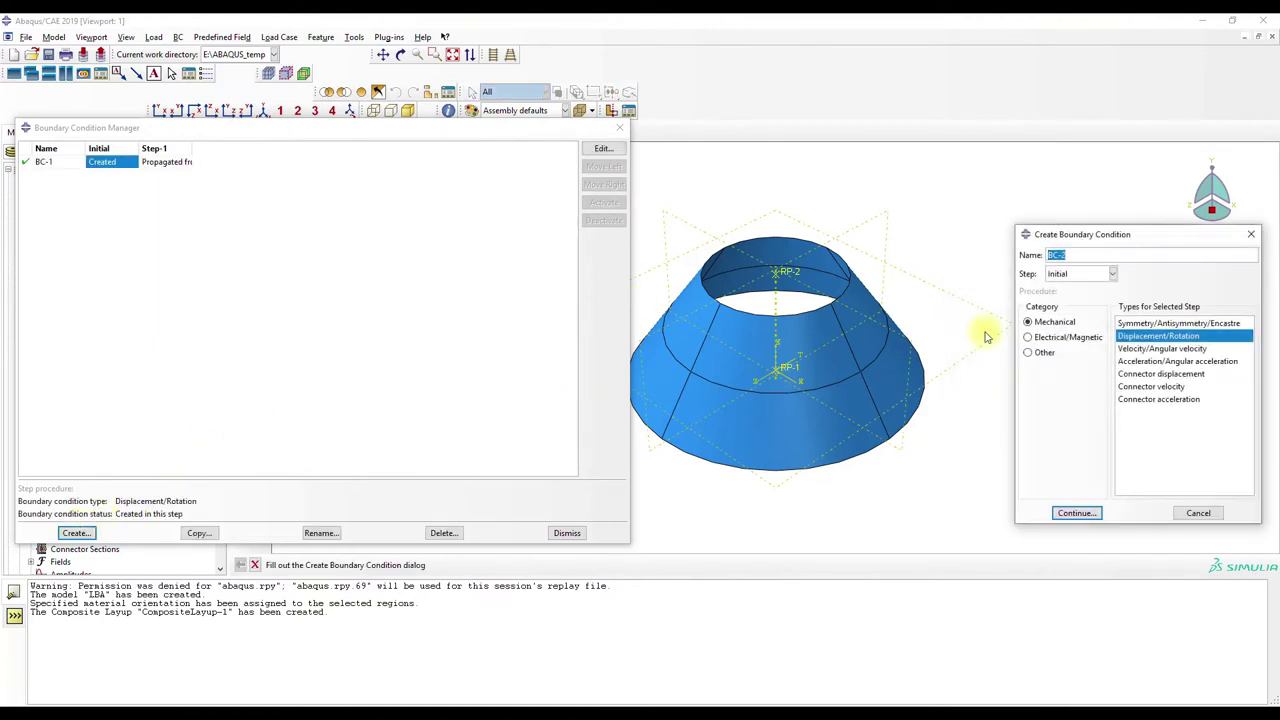
pyautogui.click(1076, 513)
pyautogui.click(781, 272)
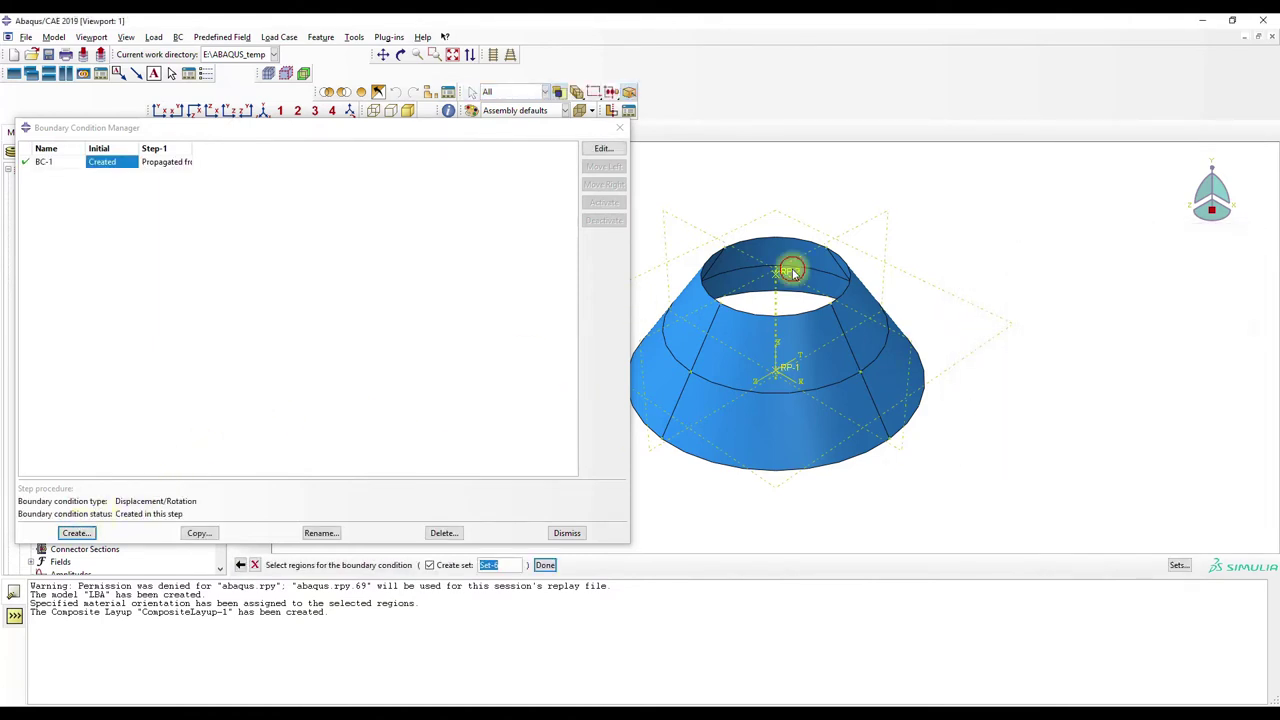
pyautogui.click(545, 565)
pyautogui.click(970, 287)
pyautogui.click(971, 301)
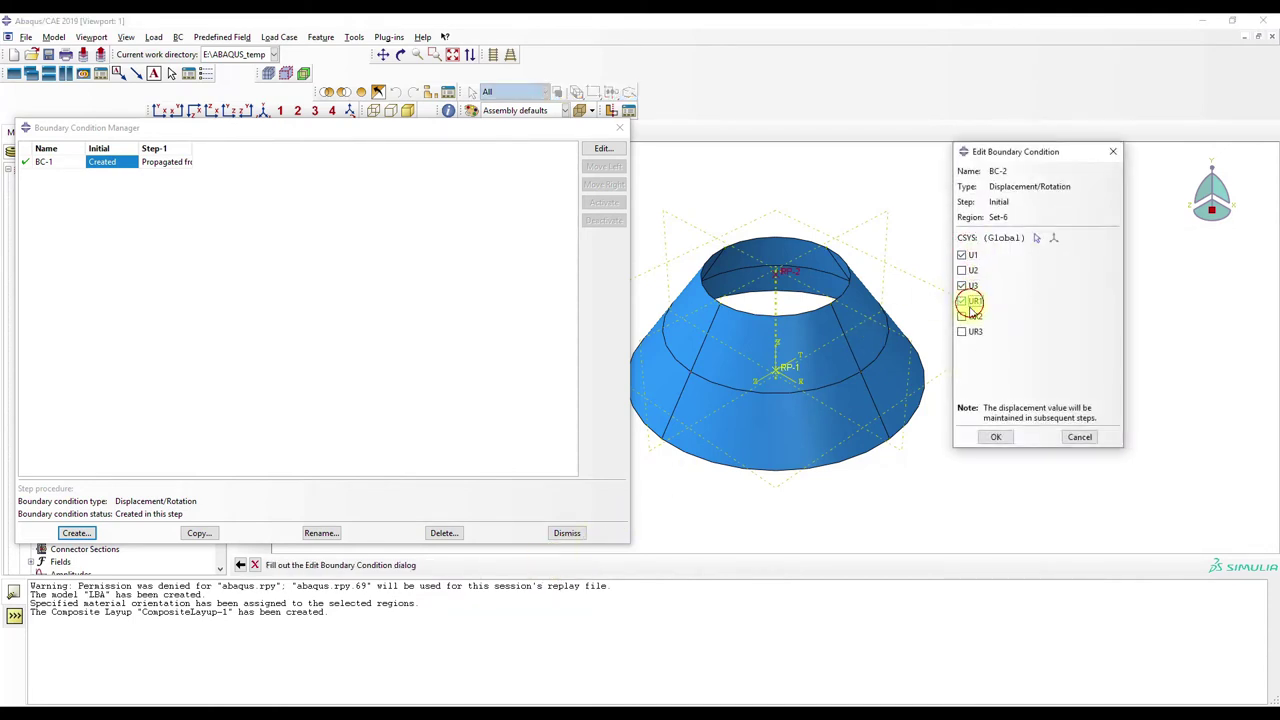
pyautogui.click(998, 438)
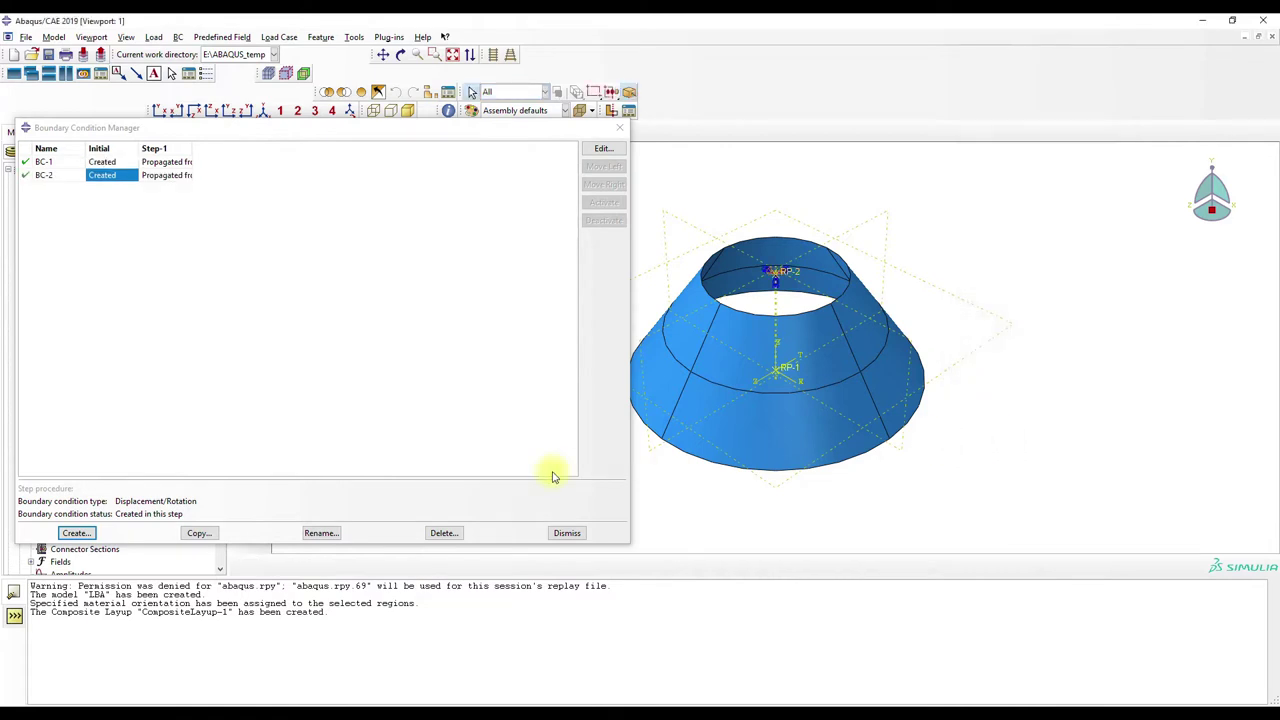
pyautogui.click(566, 532)
# Start a mechanical Concentrated force load named Load-1 in the buckling step Step-1
pyautogui.click(266, 152)
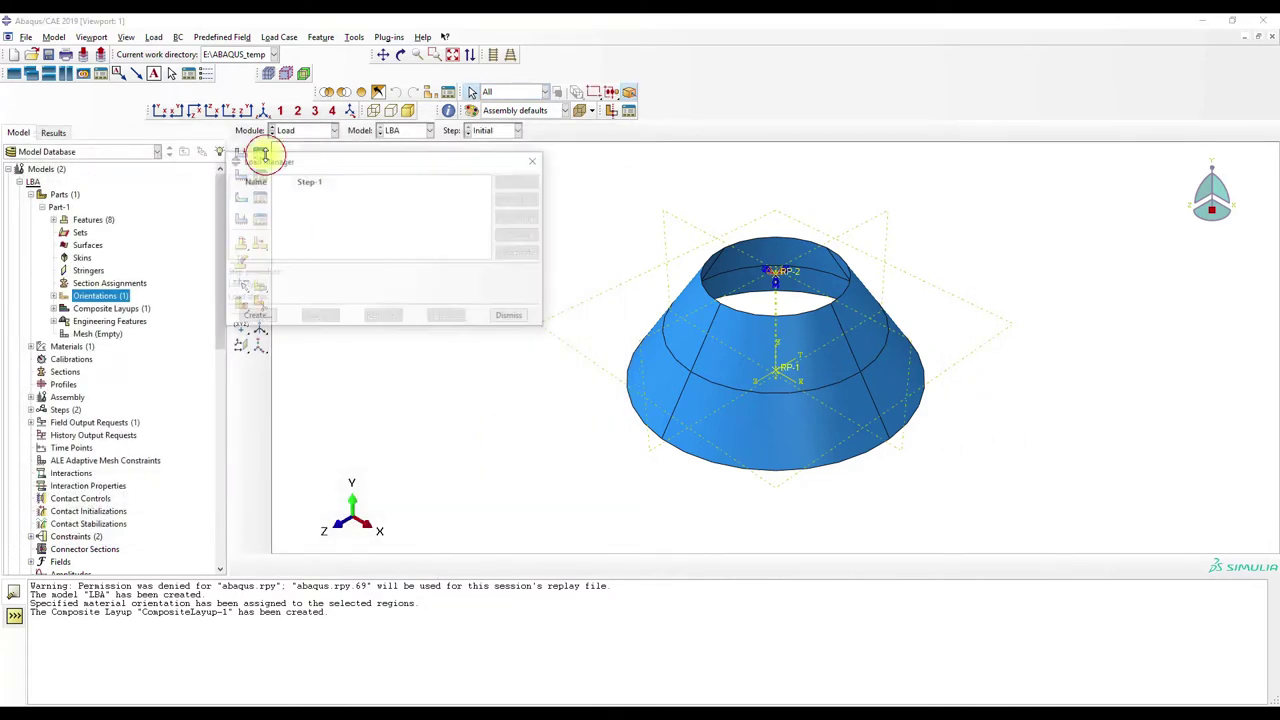
pyautogui.click(254, 318)
pyautogui.click(1050, 118)
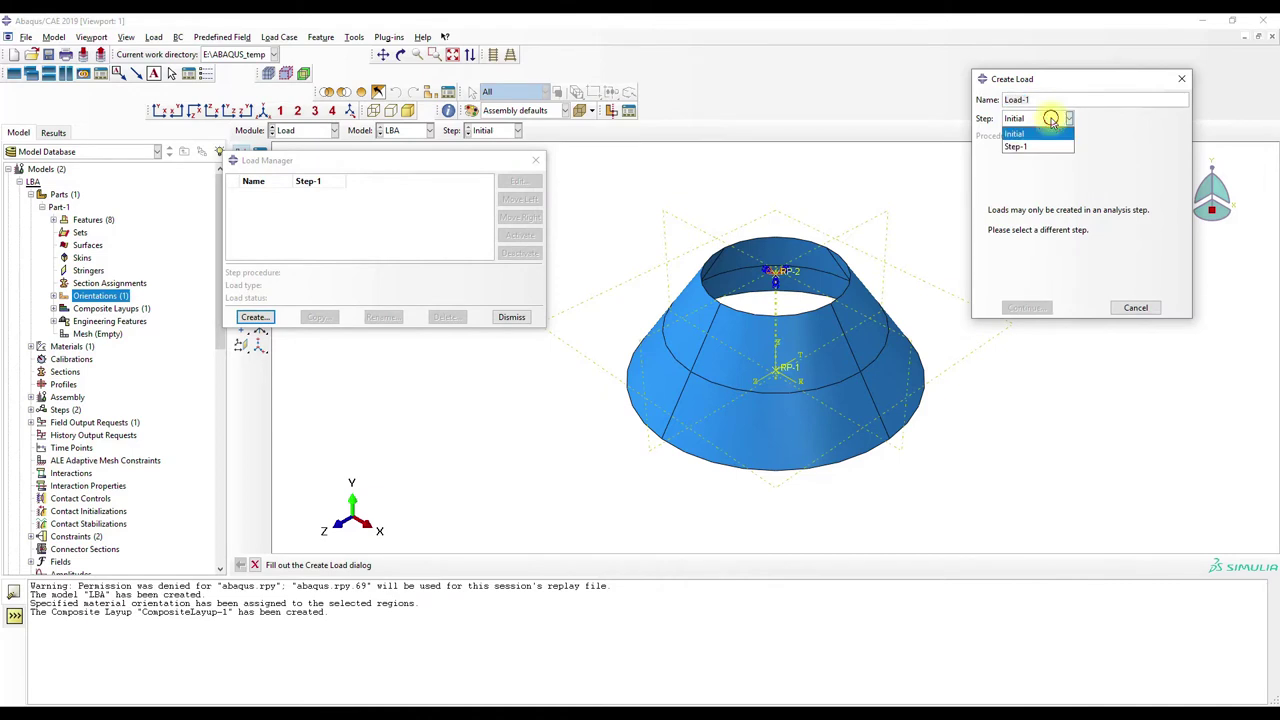
pyautogui.click(1043, 141)
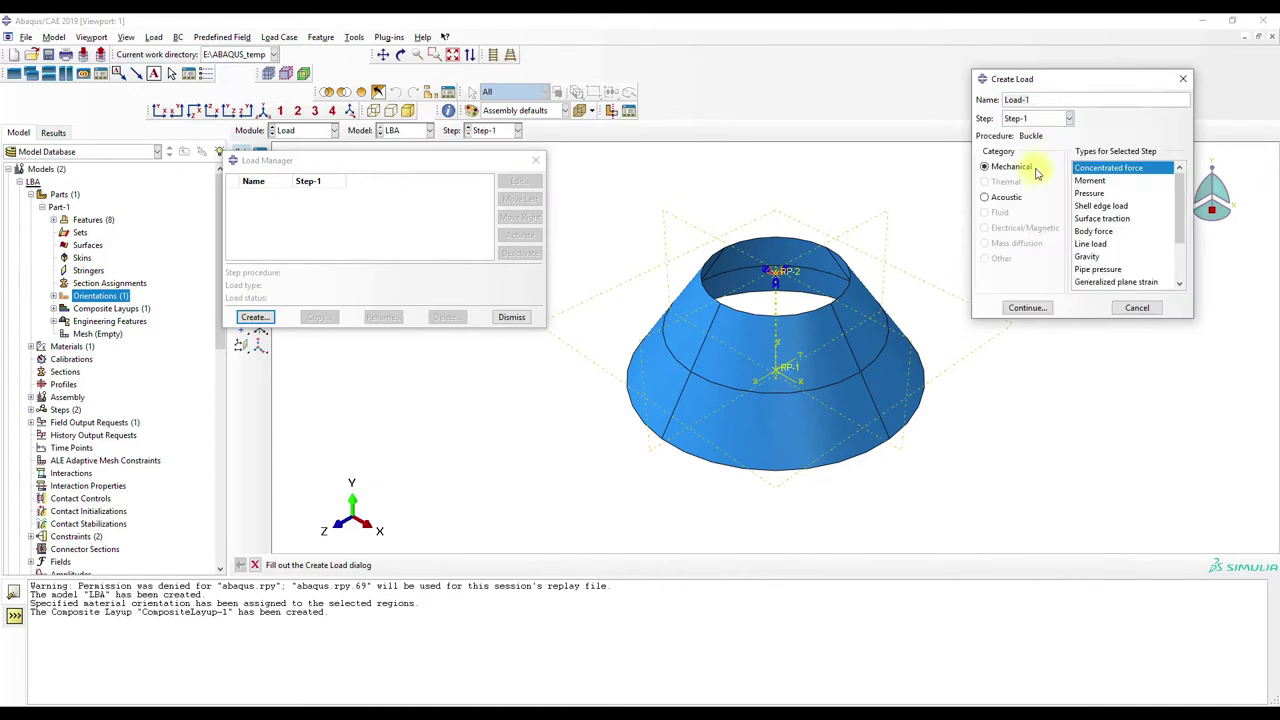
pyautogui.click(1020, 310)
# Apply Load-1 at RP-2 with a CF2 force component and finish the load definition
pyautogui.click(792, 273)
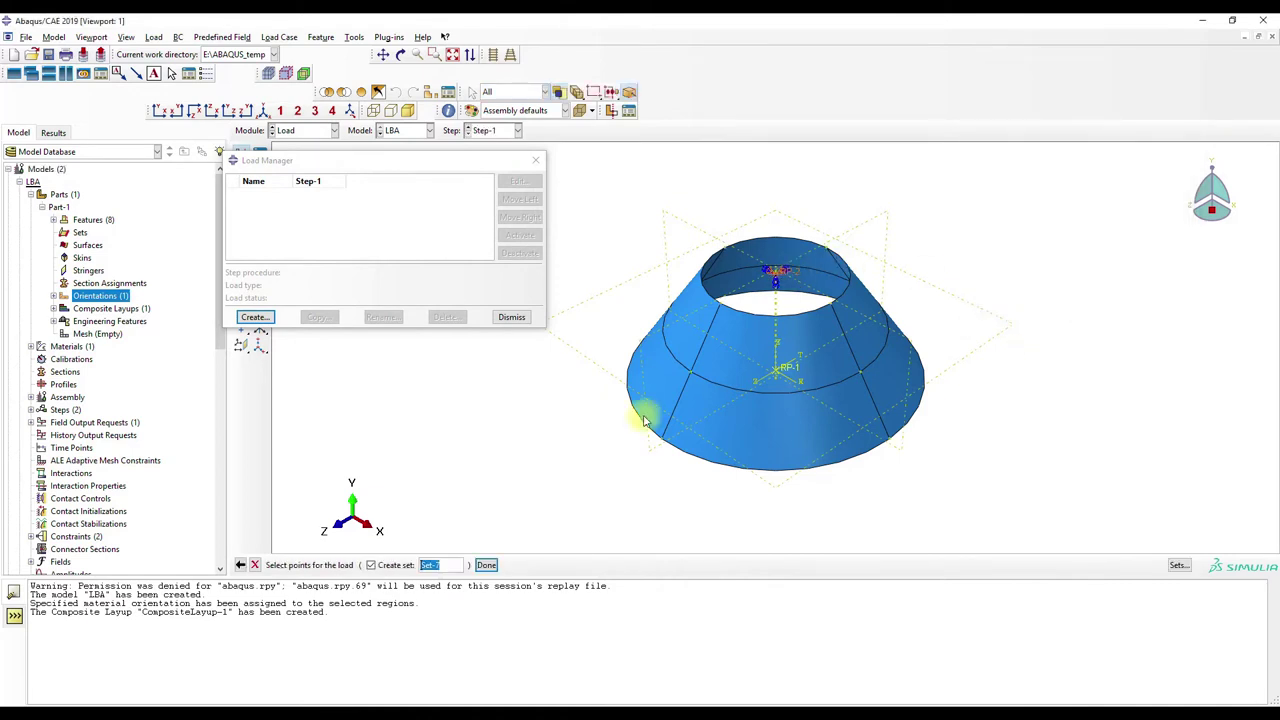
pyautogui.click(486, 565)
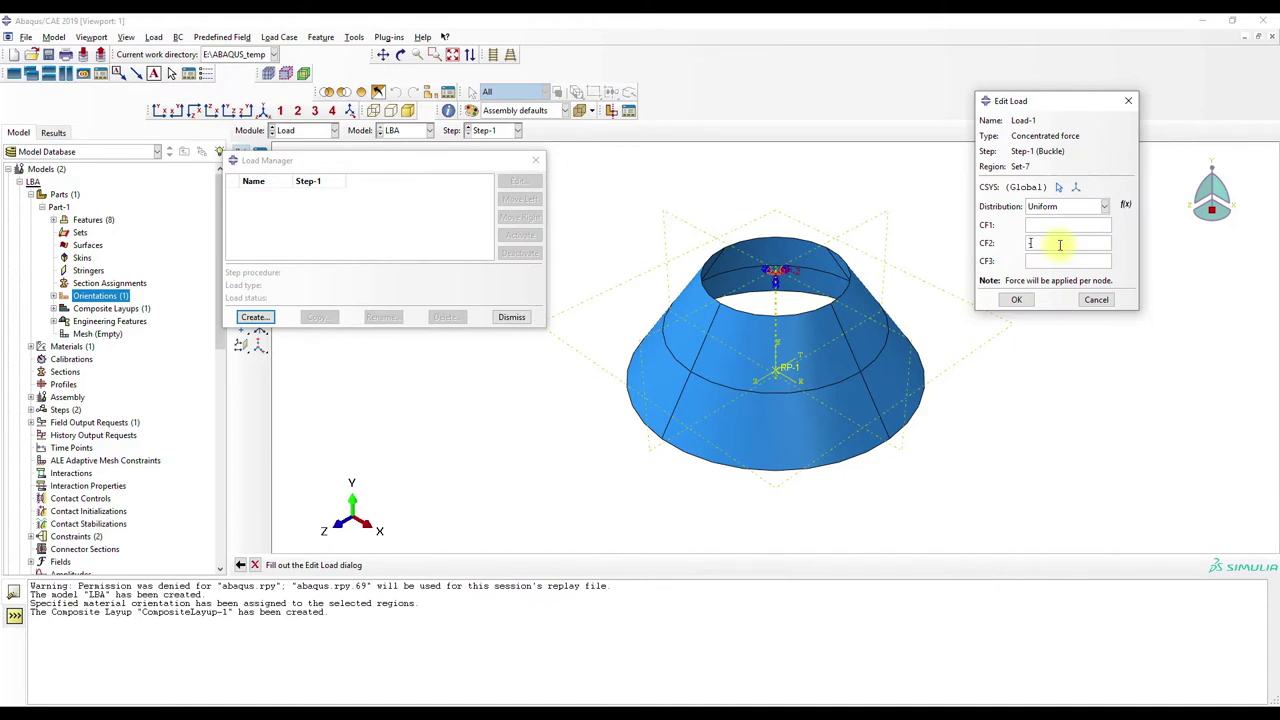
pyautogui.click(1016, 300)
pyautogui.click(536, 160)
# In the Mesh module, work on Part-1 and assign the Quad element shape to all faces of the cone
pyautogui.click(331, 131)
pyautogui.click(288, 220)
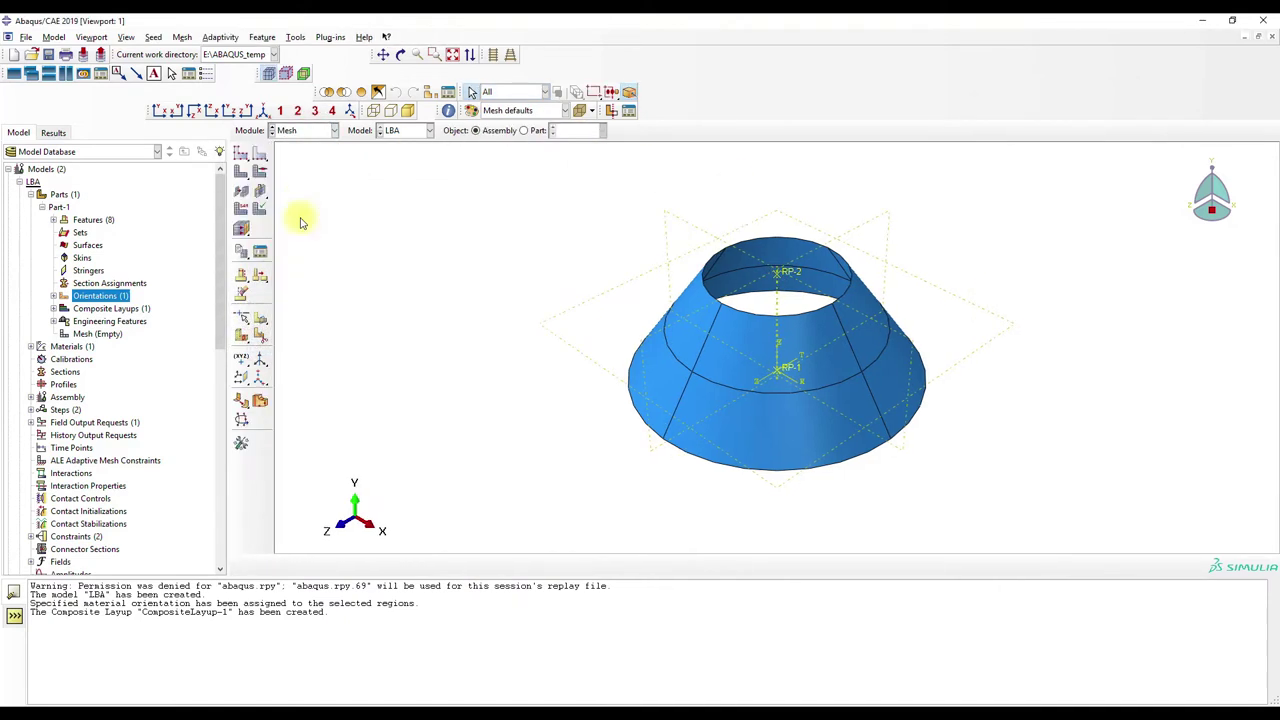
pyautogui.click(524, 132)
pyautogui.click(258, 171)
pyautogui.moveTo(495, 190); pyautogui.dragTo(1078, 552)
pyautogui.click(537, 565)
pyautogui.click(241, 272)
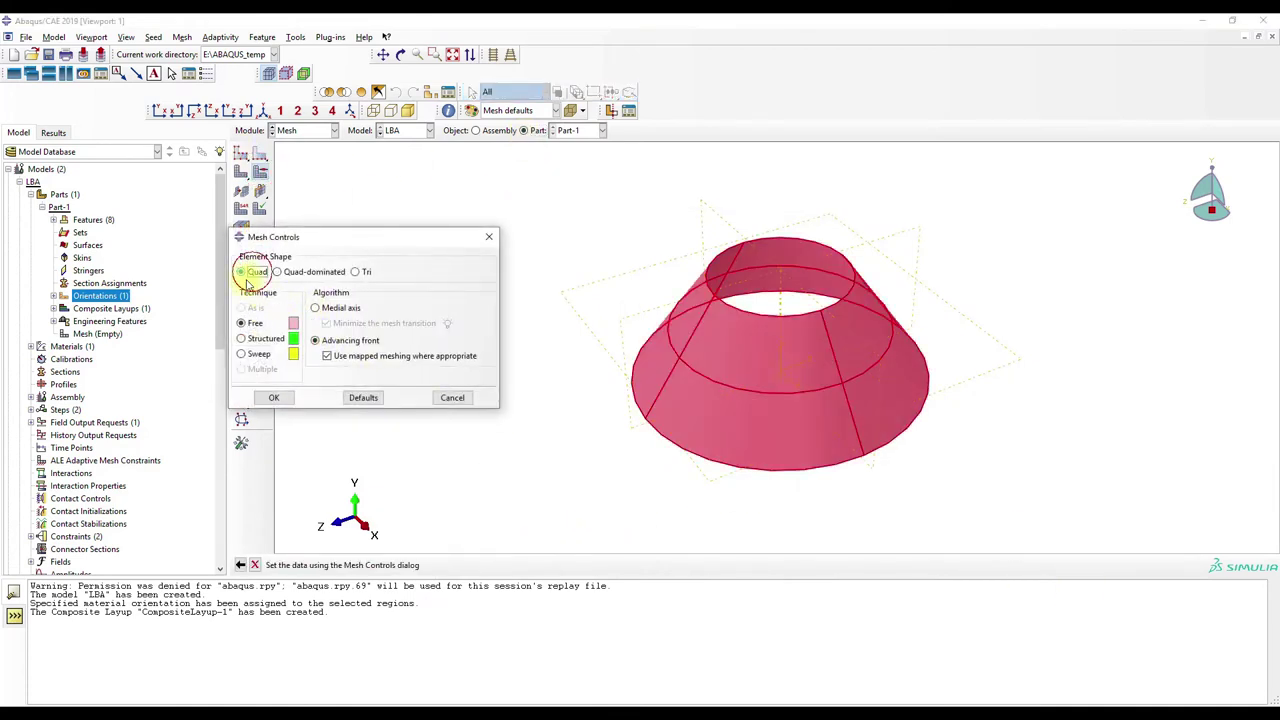
pyautogui.click(273, 397)
# Seed Part-1 with an approximate global size of 6 and mesh the part
pyautogui.click(241, 153)
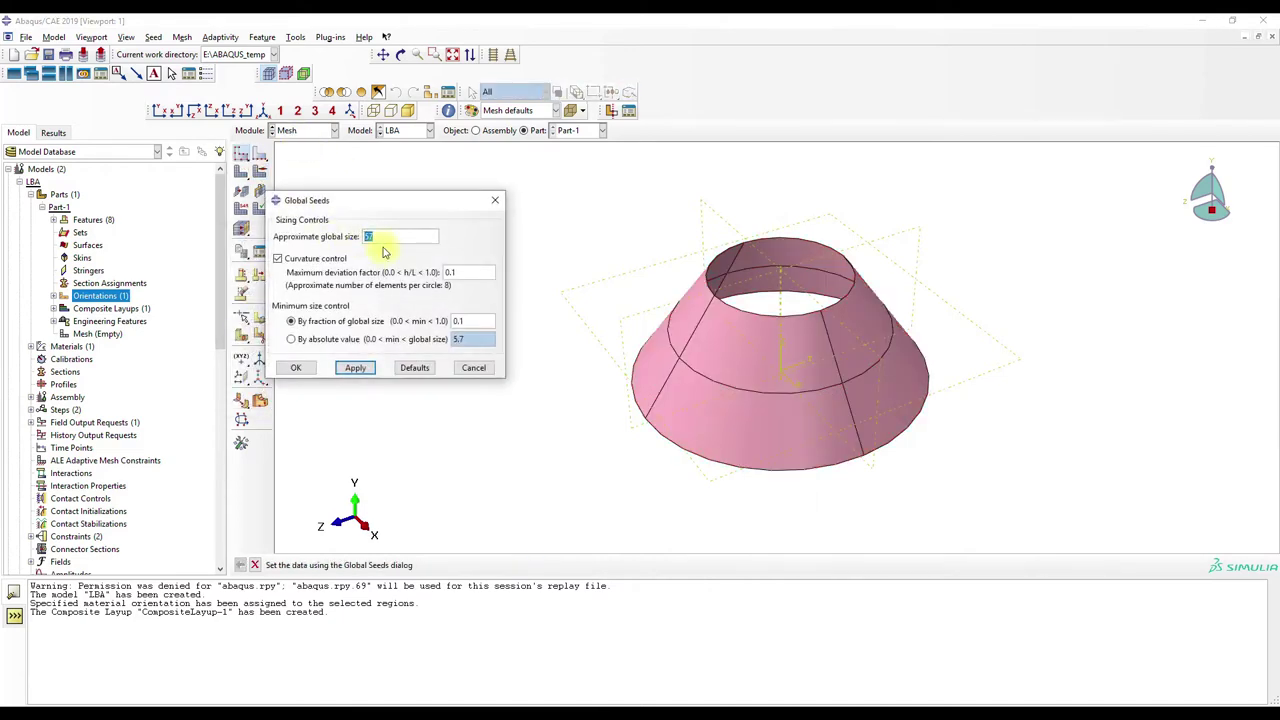
pyautogui.click(356, 366)
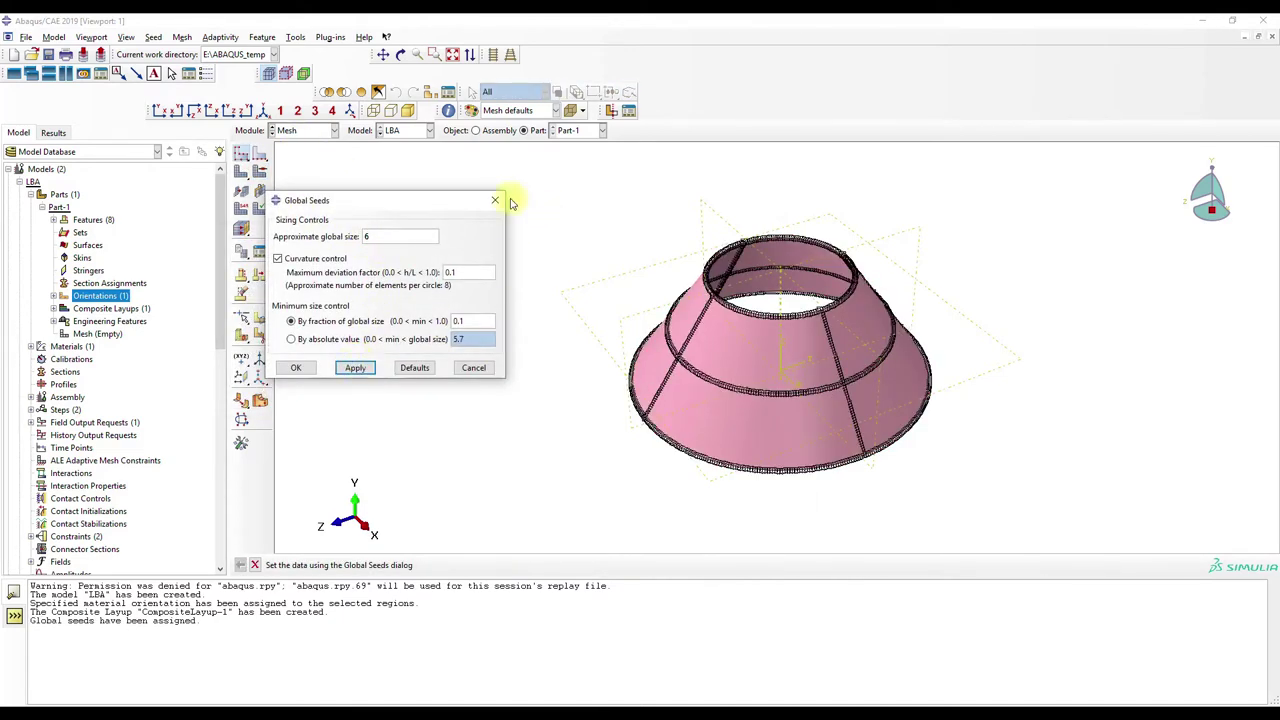
pyautogui.click(494, 200)
pyautogui.click(240, 171)
pyautogui.click(350, 565)
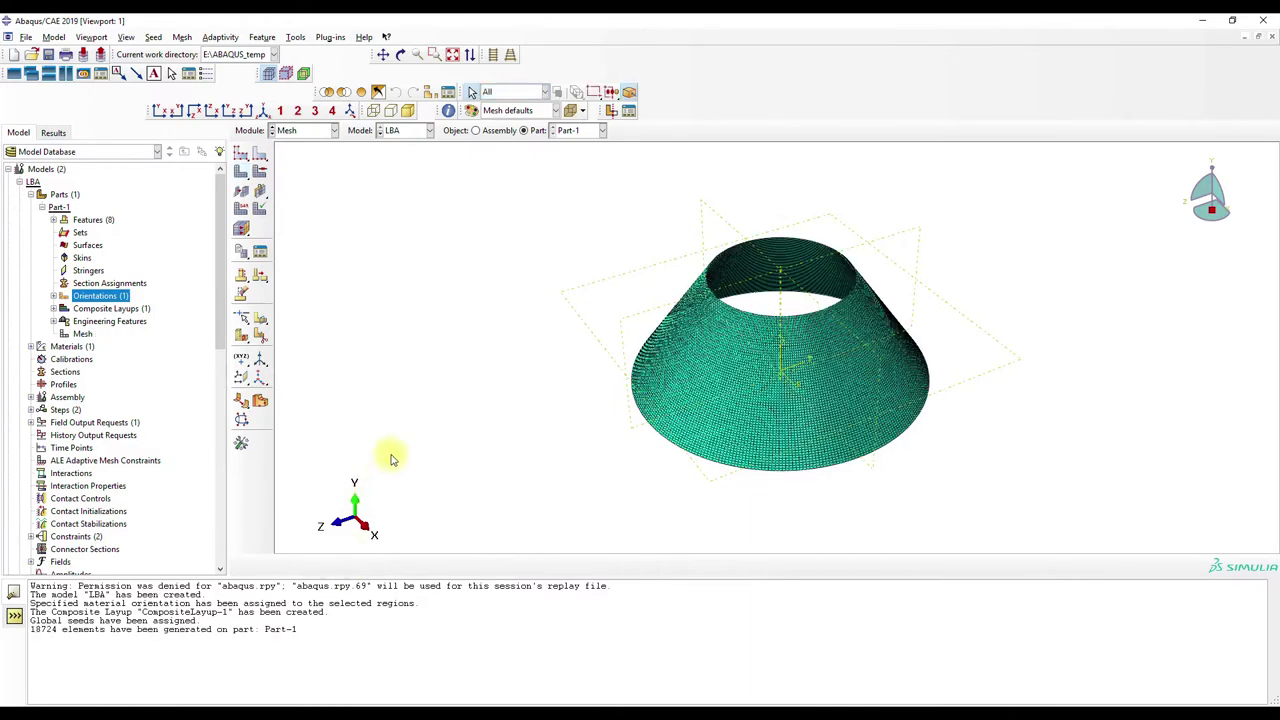
# In the Job module, create a full-analysis job named LBA from the LBA model
pyautogui.click(305, 132)
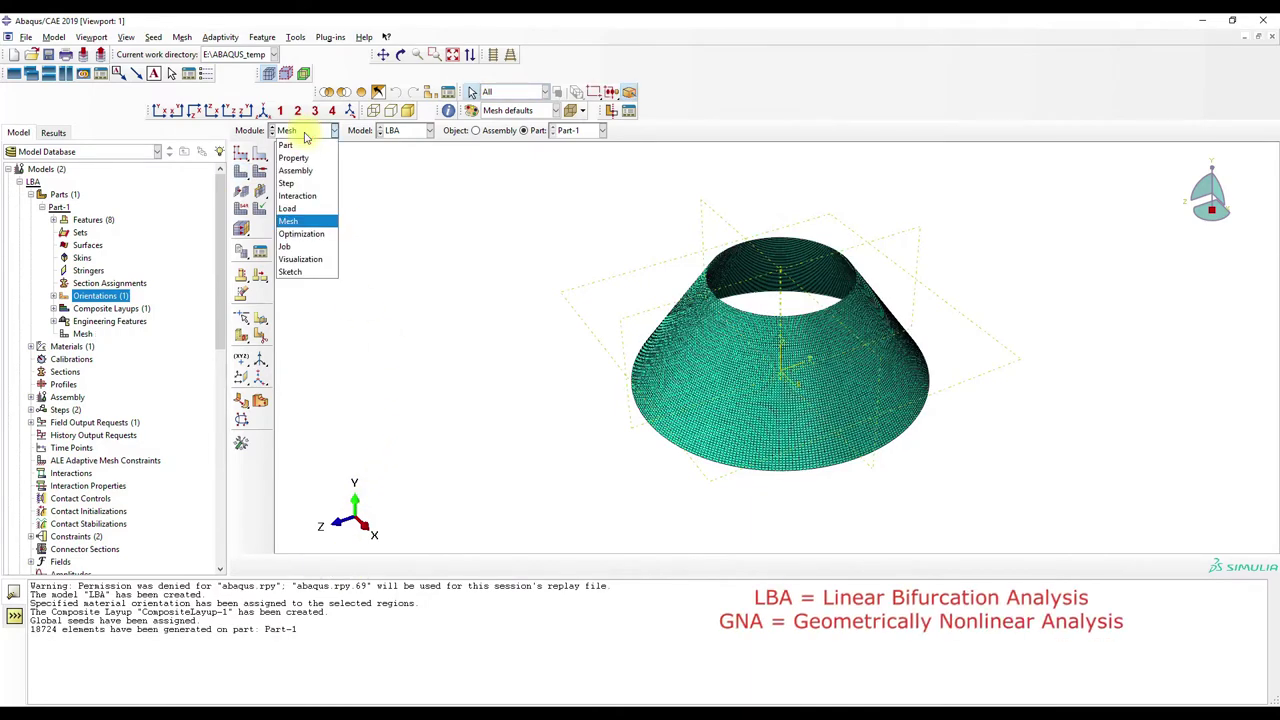
pyautogui.click(287, 246)
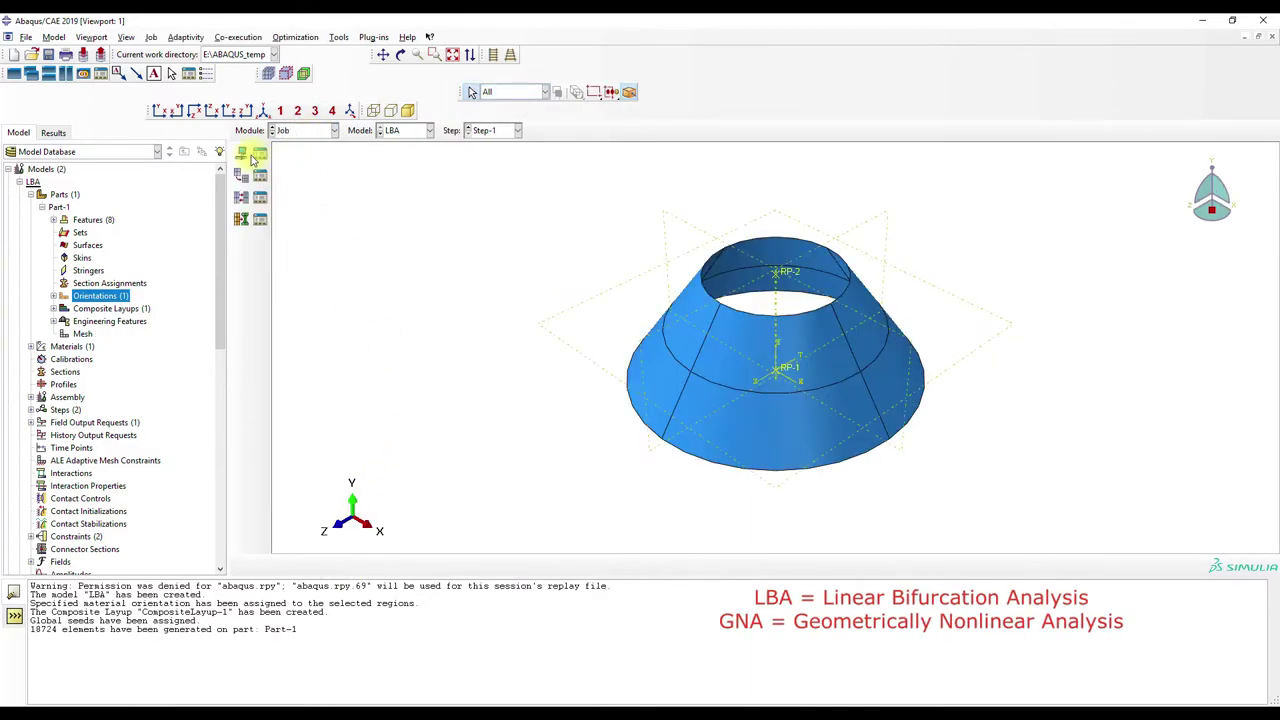
pyautogui.click(259, 152)
pyautogui.click(215, 555)
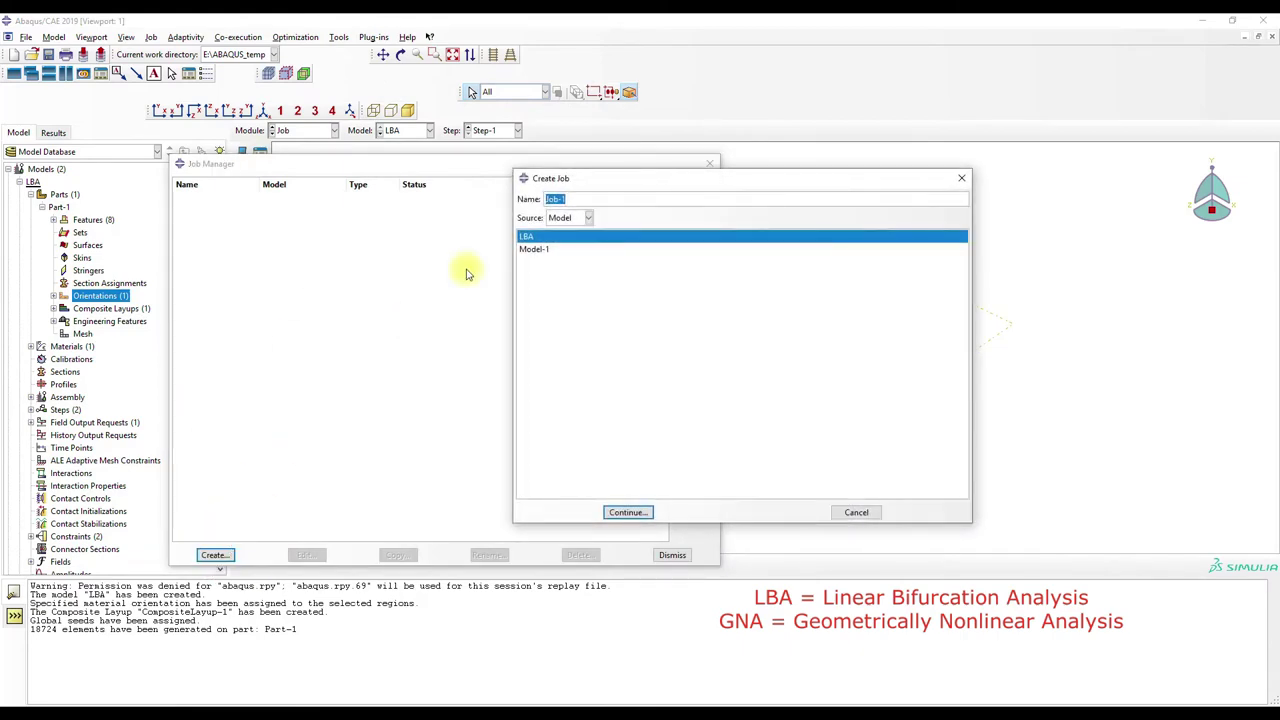
pyautogui.click(628, 512)
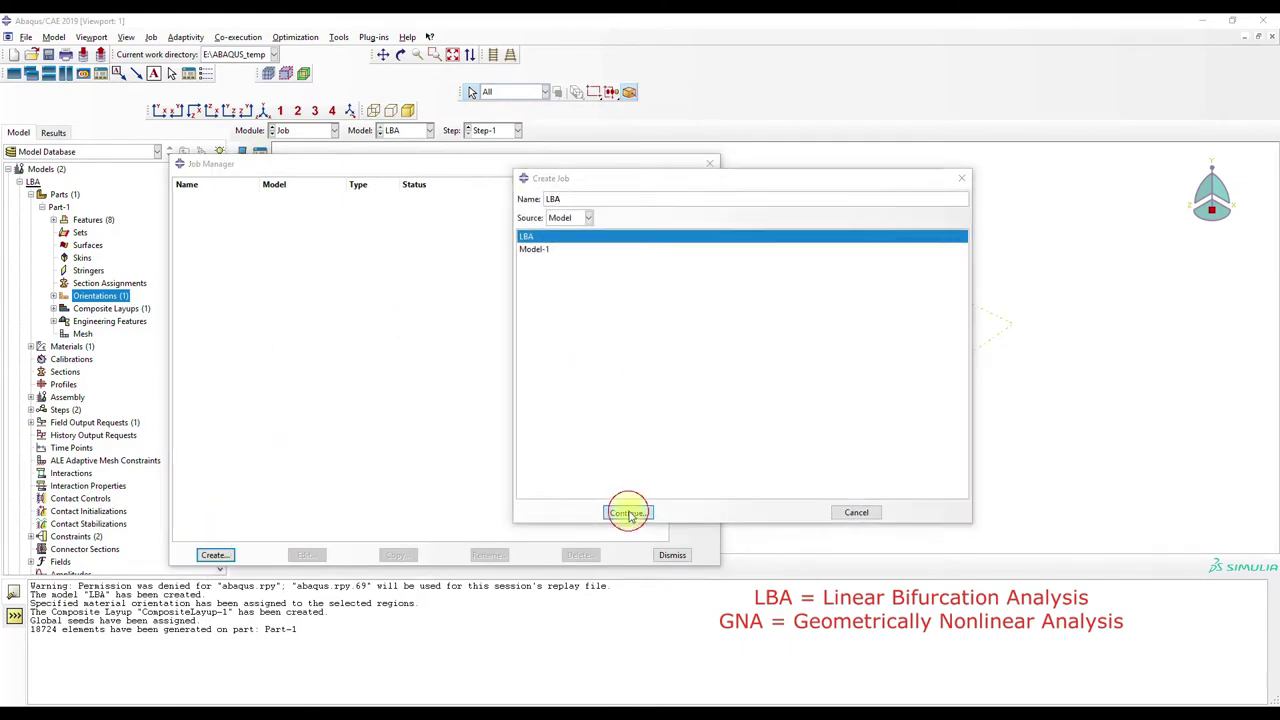
pyautogui.click(732, 507)
pyautogui.click(712, 163)
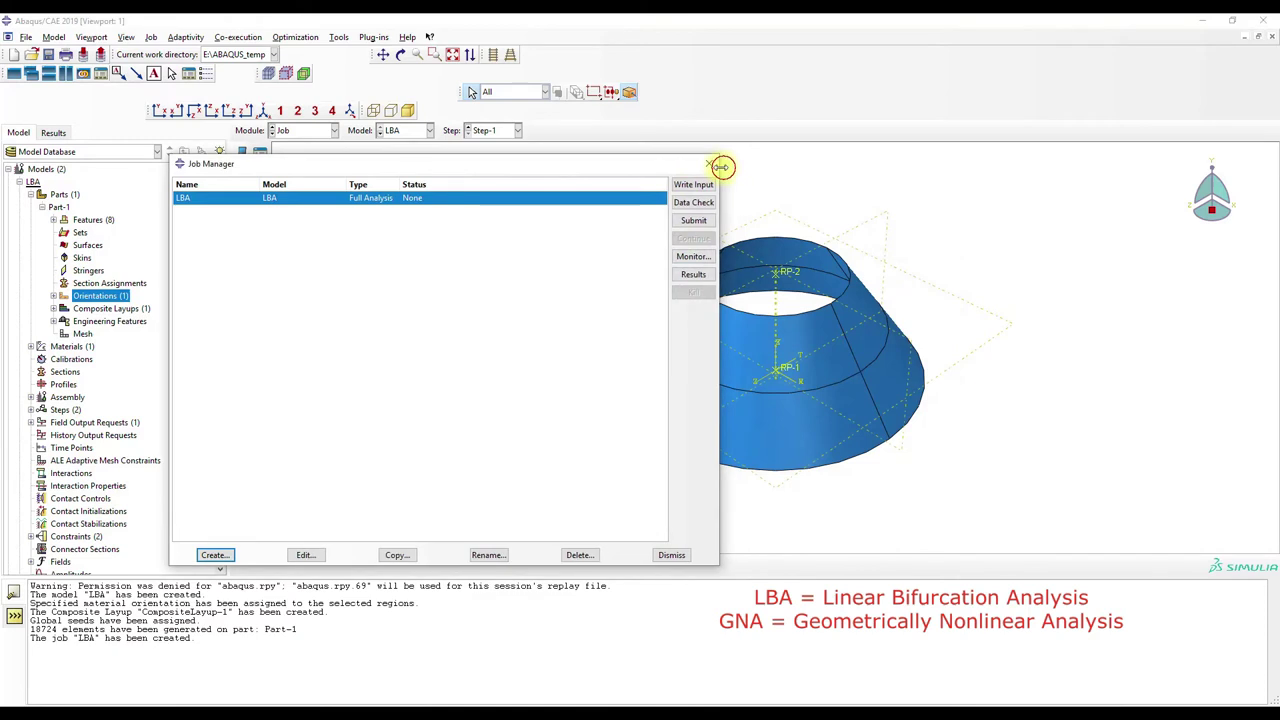
# Copy the LBA model to a new model named GNA
pyautogui.click(19, 182)
pyautogui.rightClick(33, 181)
pyautogui.click(60, 200)
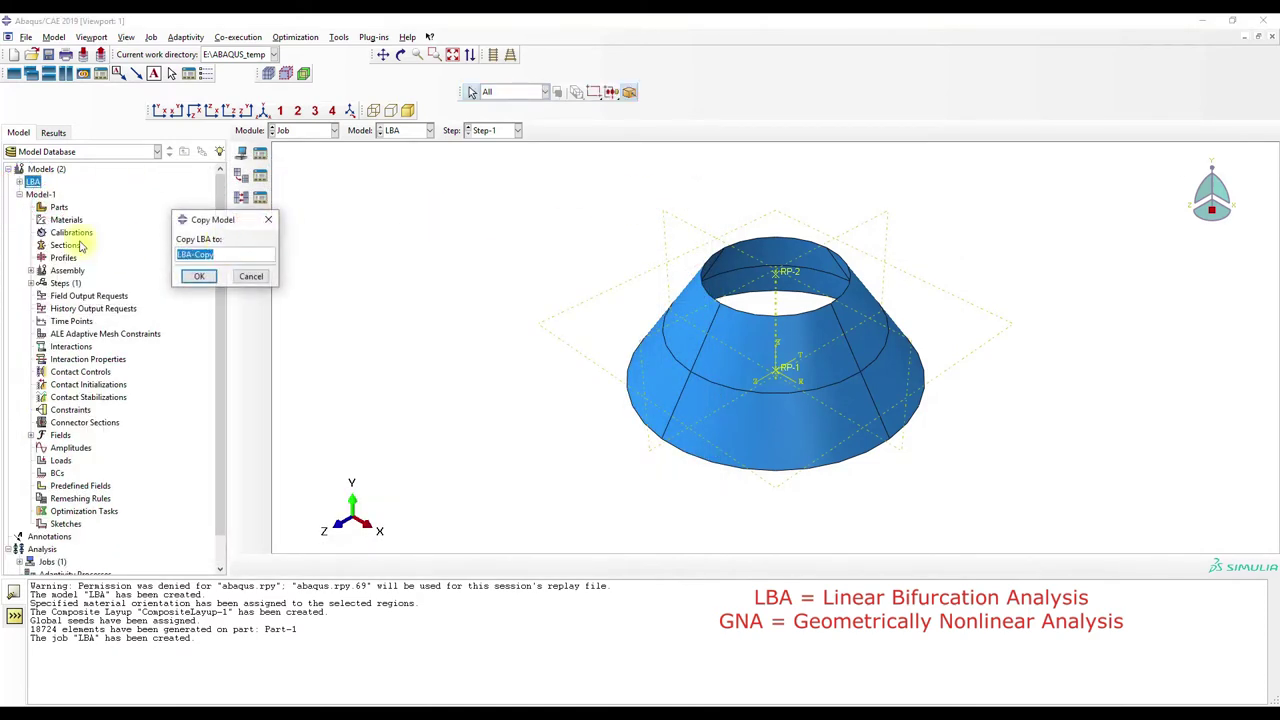
pyautogui.write('GNA')
pyautogui.click(198, 276)
# In the Step module of the GNA model, replace the Buckle procedure of Step-1 with a general Static, General procedure
pyautogui.click(305, 130)
pyautogui.click(287, 183)
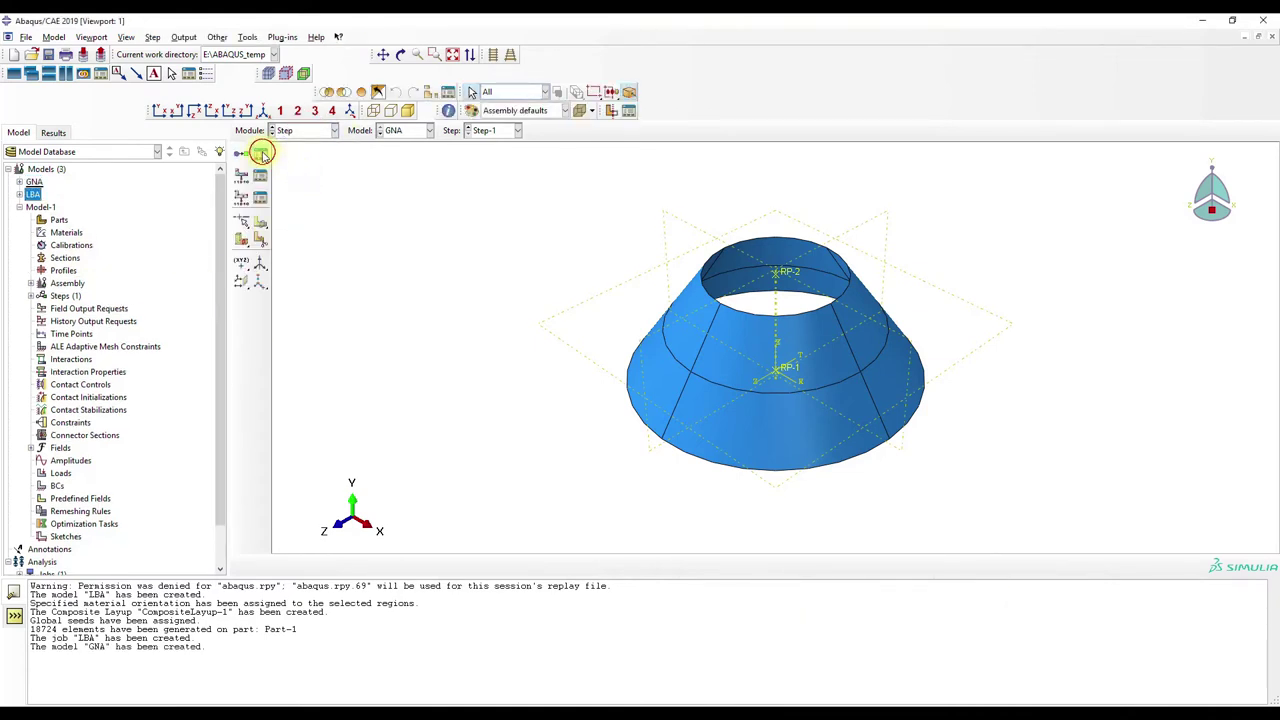
pyautogui.click(261, 152)
pyautogui.click(396, 293)
pyautogui.click(809, 318)
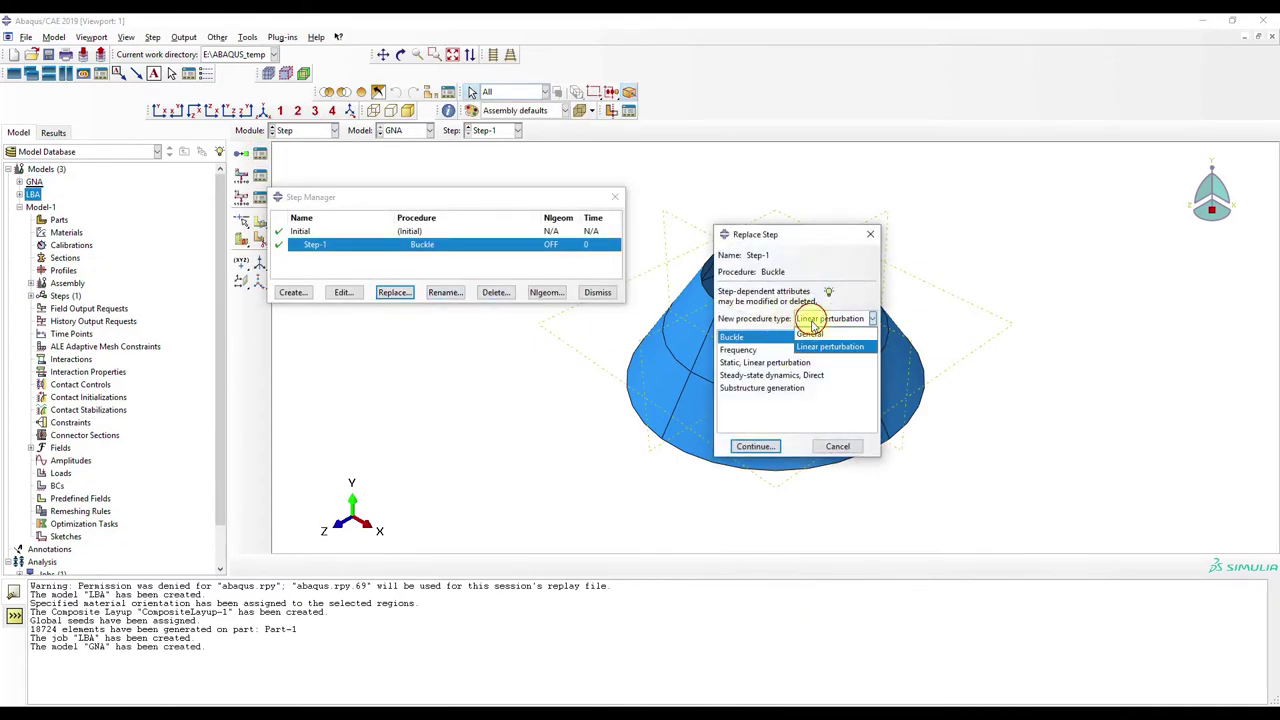
pyautogui.click(809, 336)
pyautogui.click(753, 447)
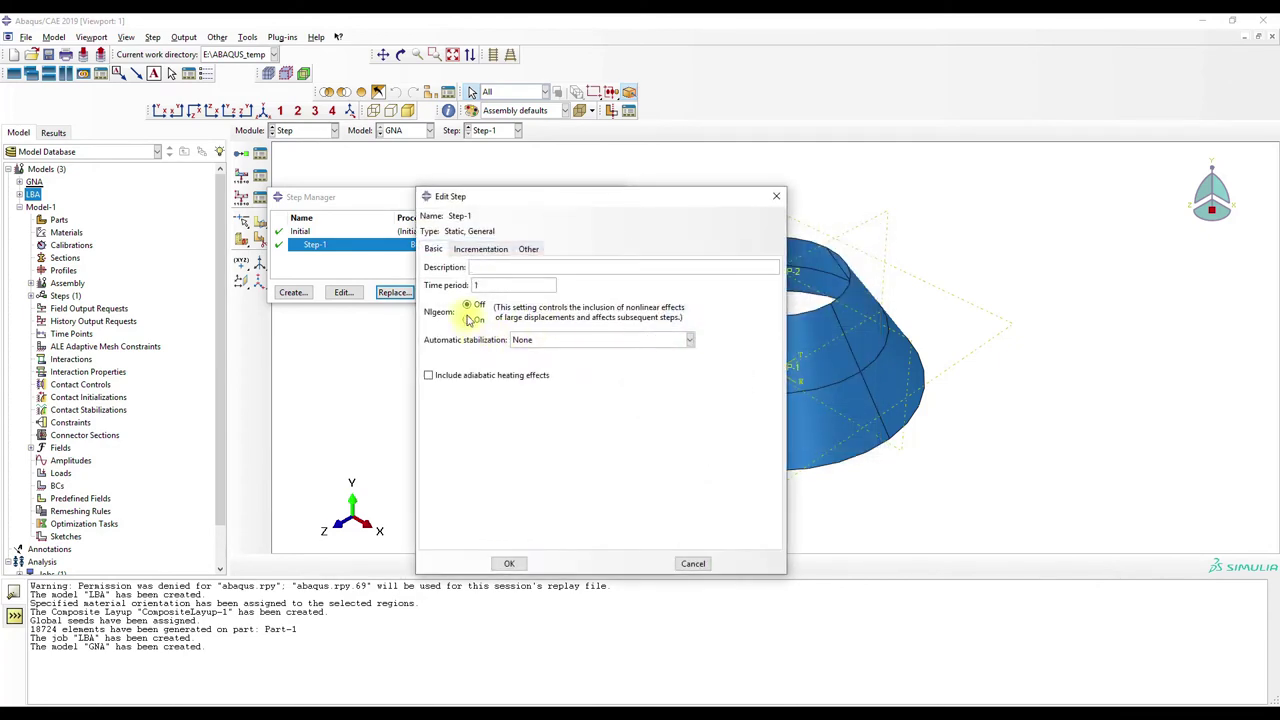
# Turn Nlgeom on for Step-1 and set its automatic stabilization to Specify damping factor
pyautogui.click(478, 320)
pyautogui.click(563, 339)
pyautogui.click(560, 374)
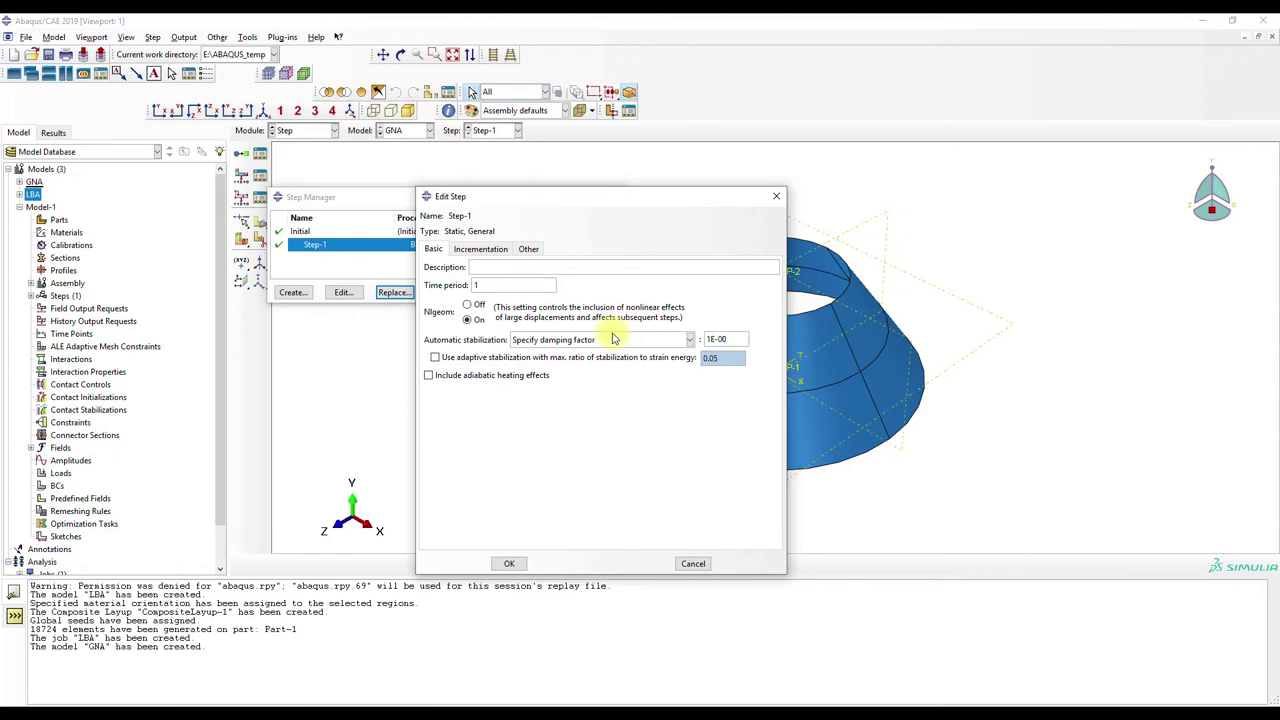
# Set Step-1's incrementation to a maximum of 300 increments with an initial size of 0.01, and finish the step replacement
pyautogui.click(505, 249)
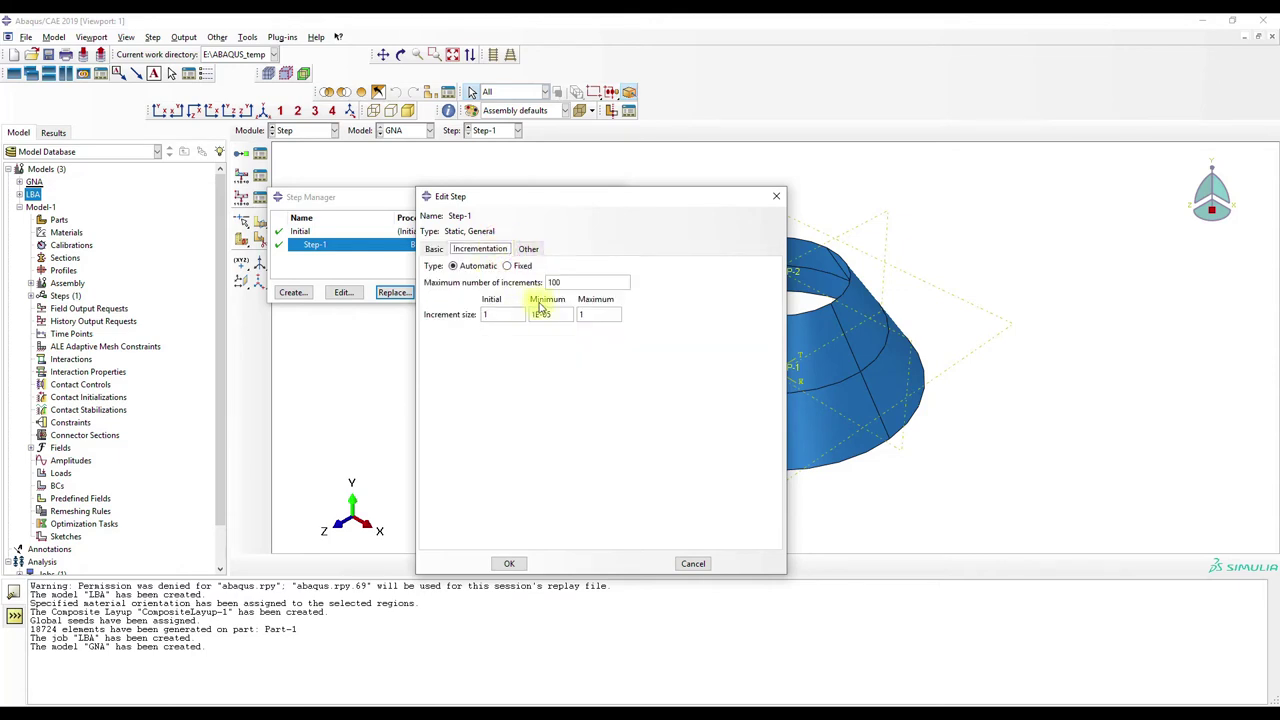
pyautogui.click(512, 314)
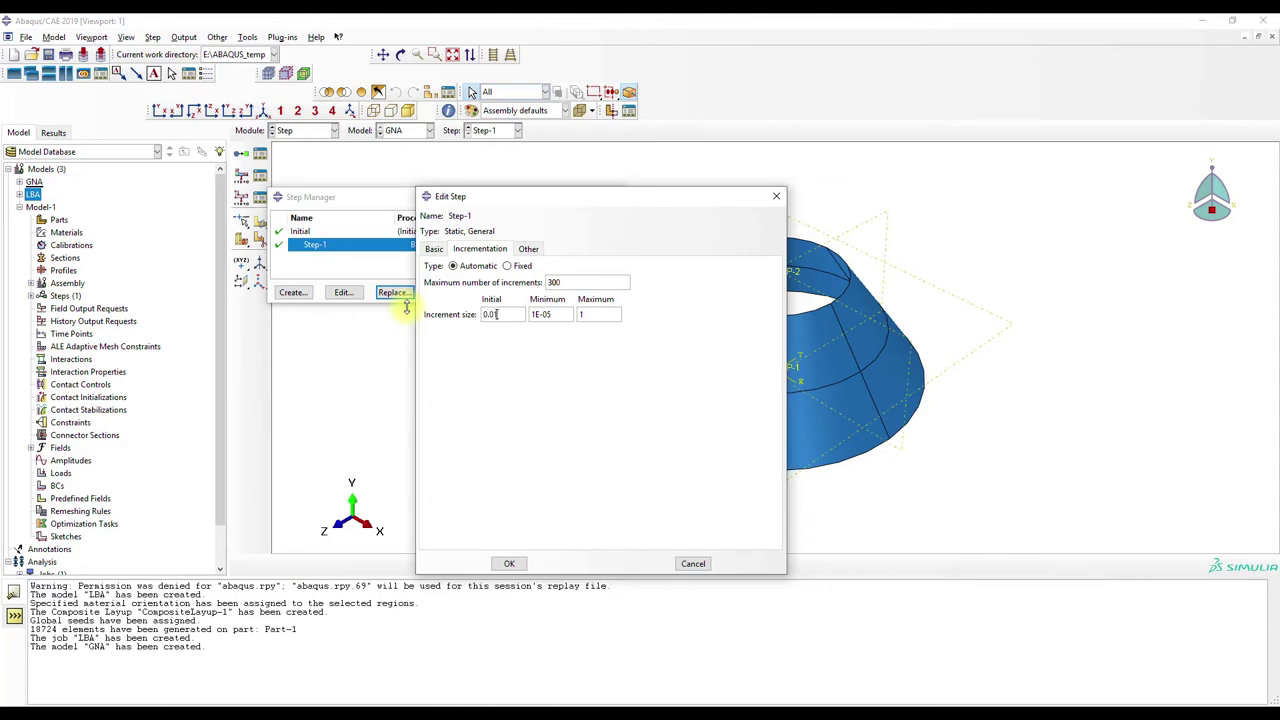
pyautogui.click(596, 314)
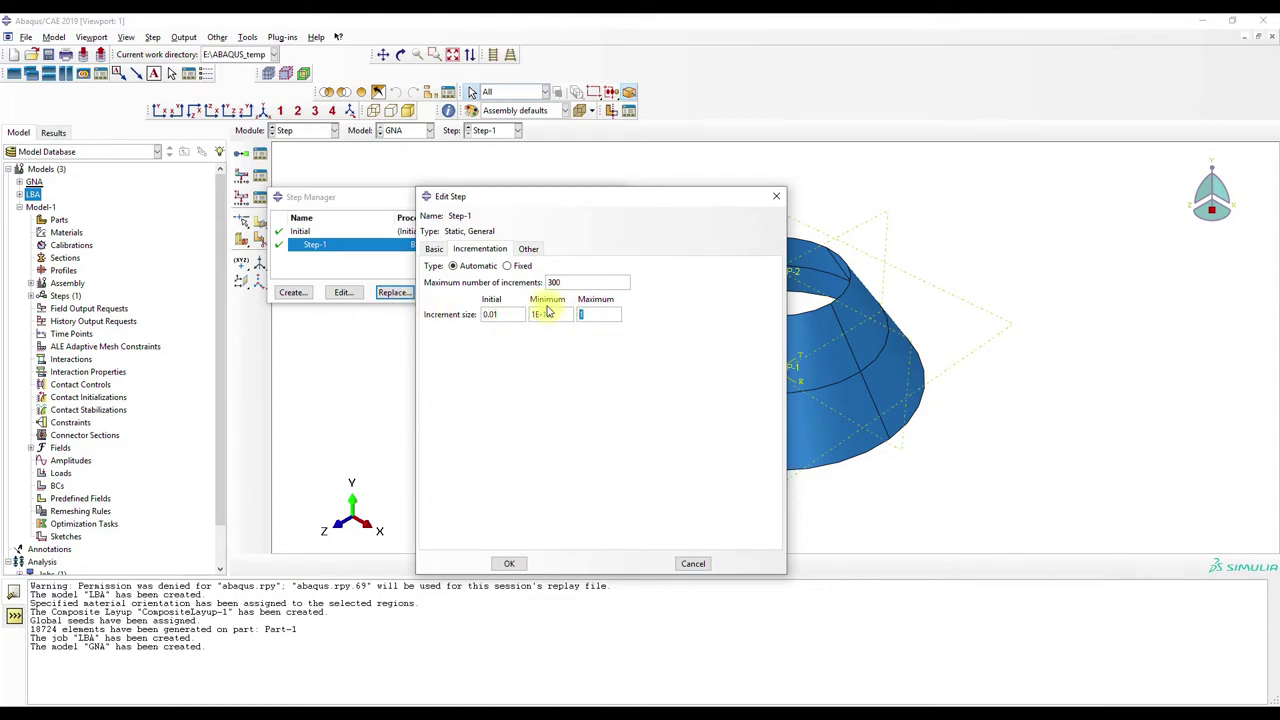
pyautogui.click(512, 564)
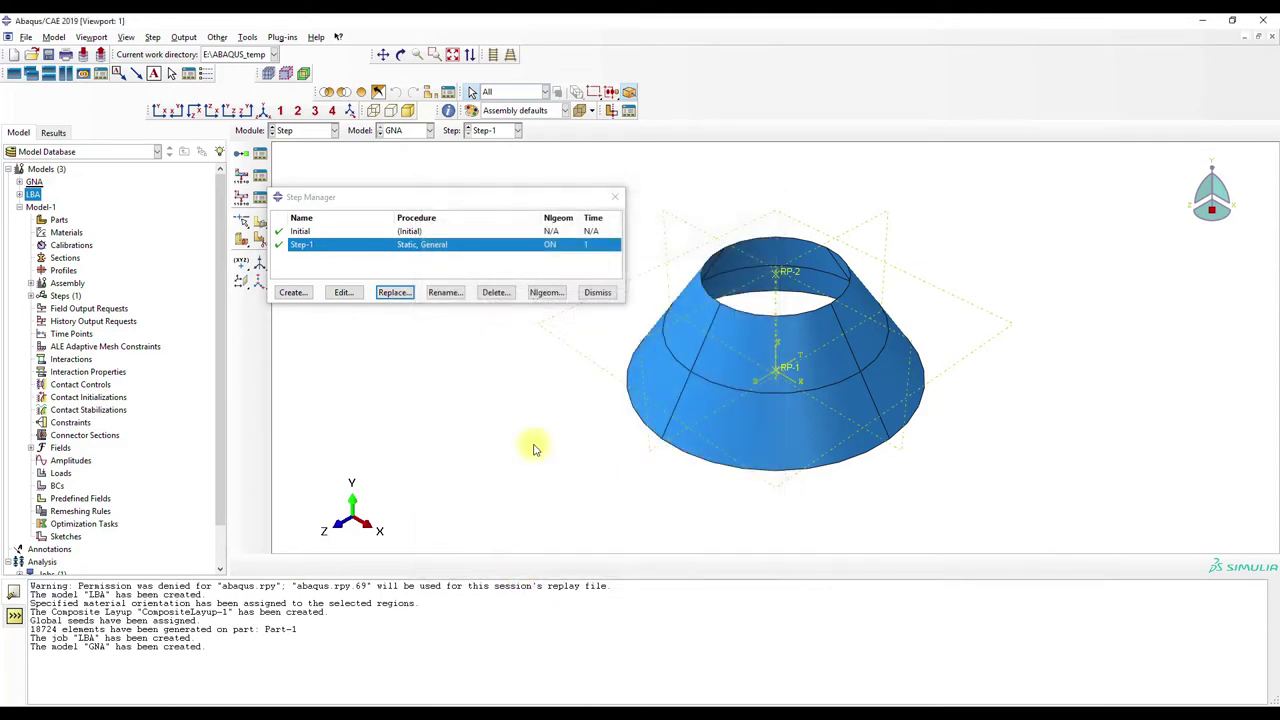
pyautogui.click(614, 195)
# In the Load module, review the loads defined in Step-1 of the GNA model
pyautogui.click(312, 132)
pyautogui.click(307, 208)
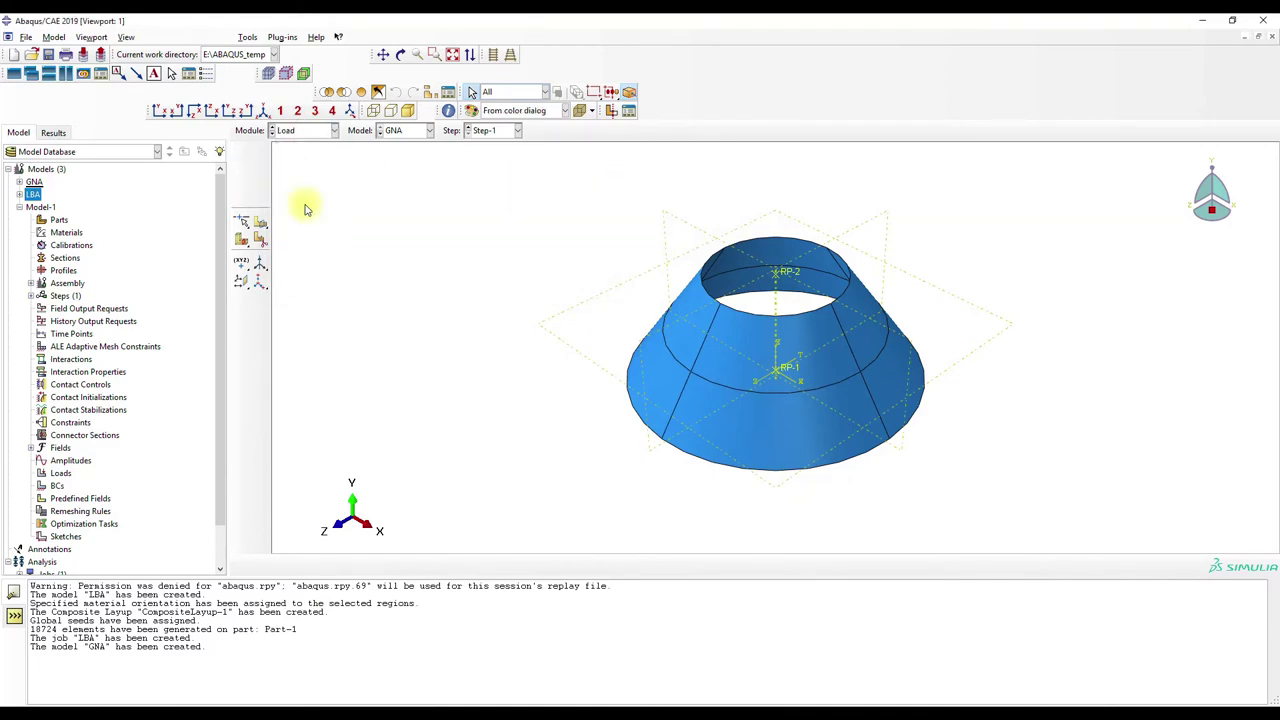
pyautogui.click(260, 153)
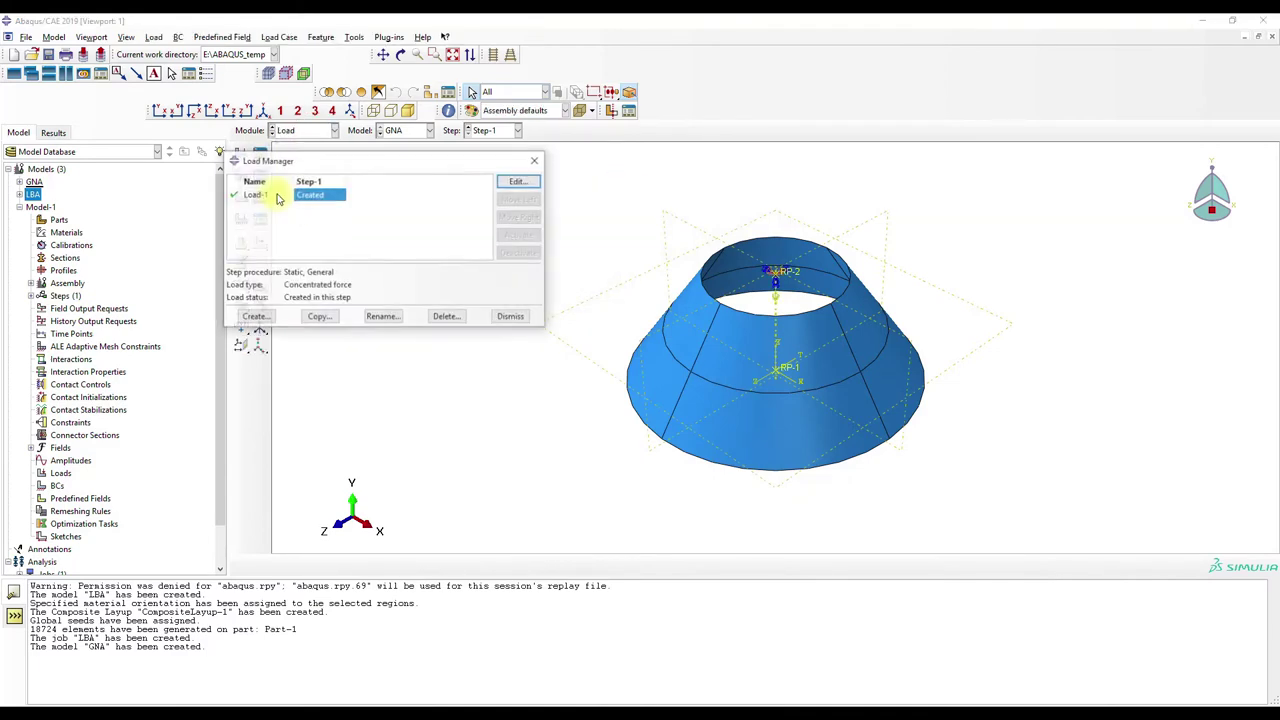
pyautogui.click(535, 160)
# Create displacement/rotation boundary condition BC-3 in Step-1 at RP-2 with U2 set to -1
pyautogui.click(260, 179)
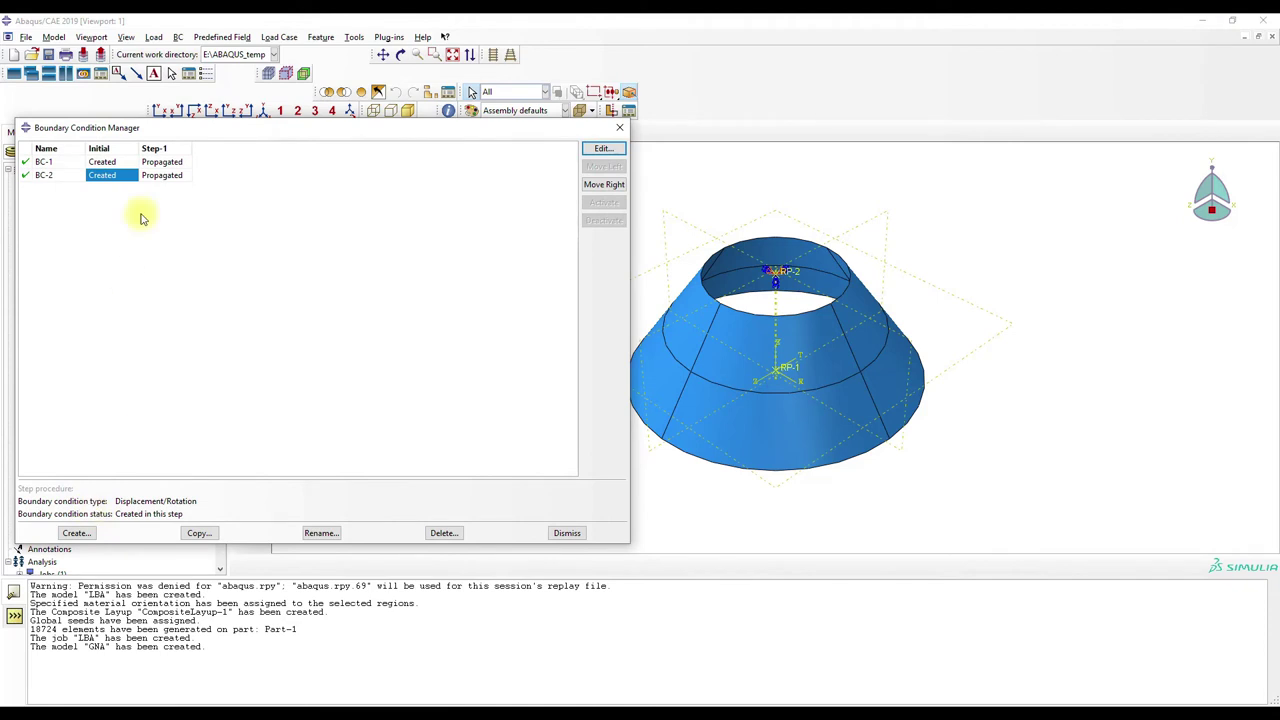
pyautogui.click(160, 162)
pyautogui.click(155, 175)
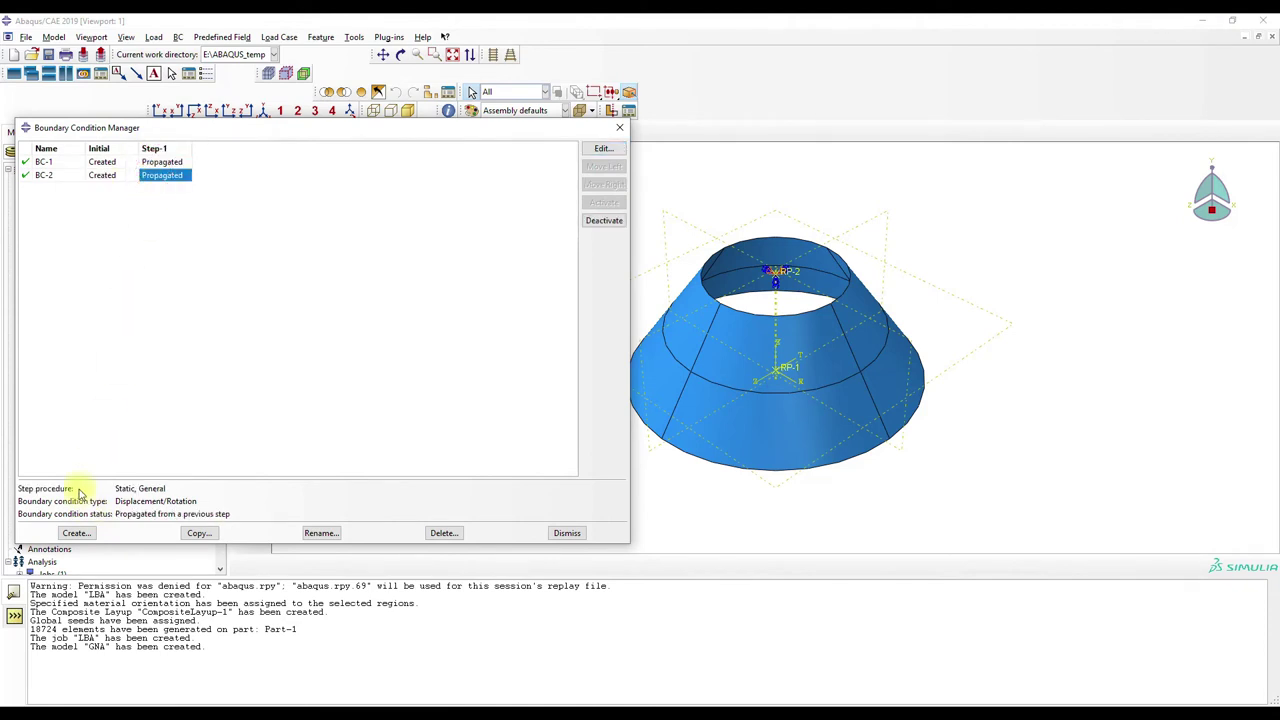
pyautogui.click(76, 532)
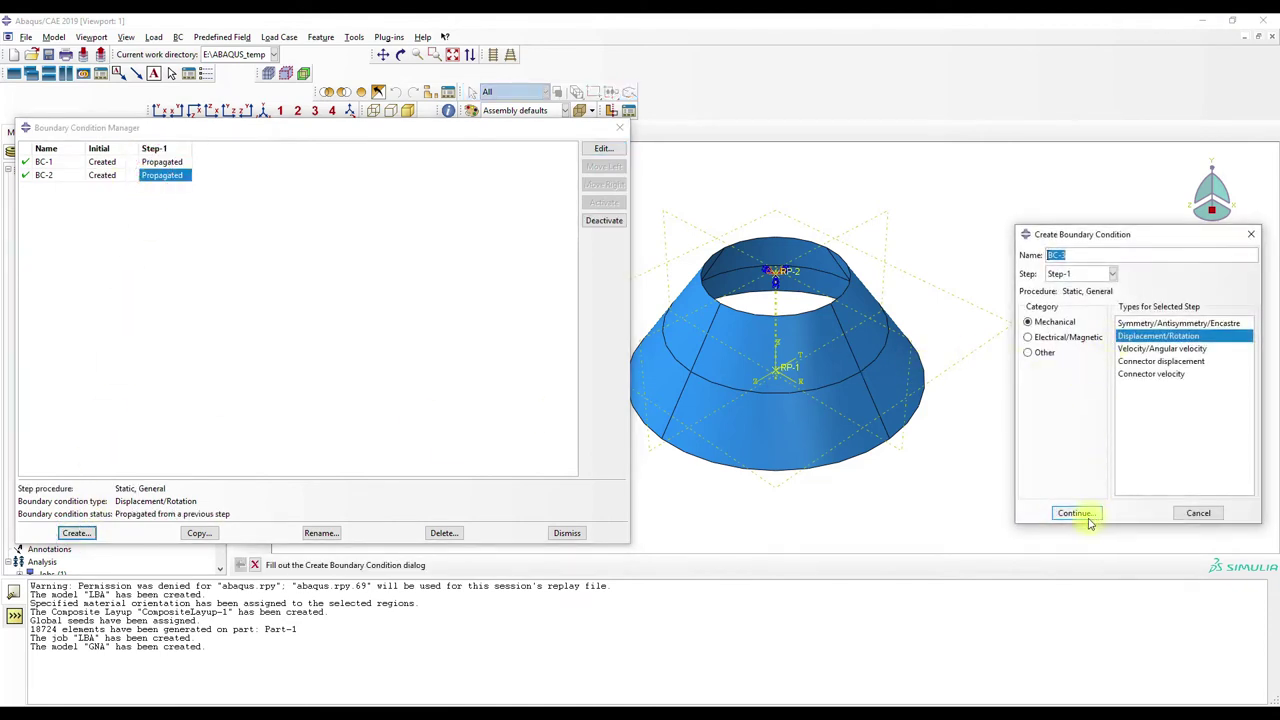
pyautogui.click(1070, 511)
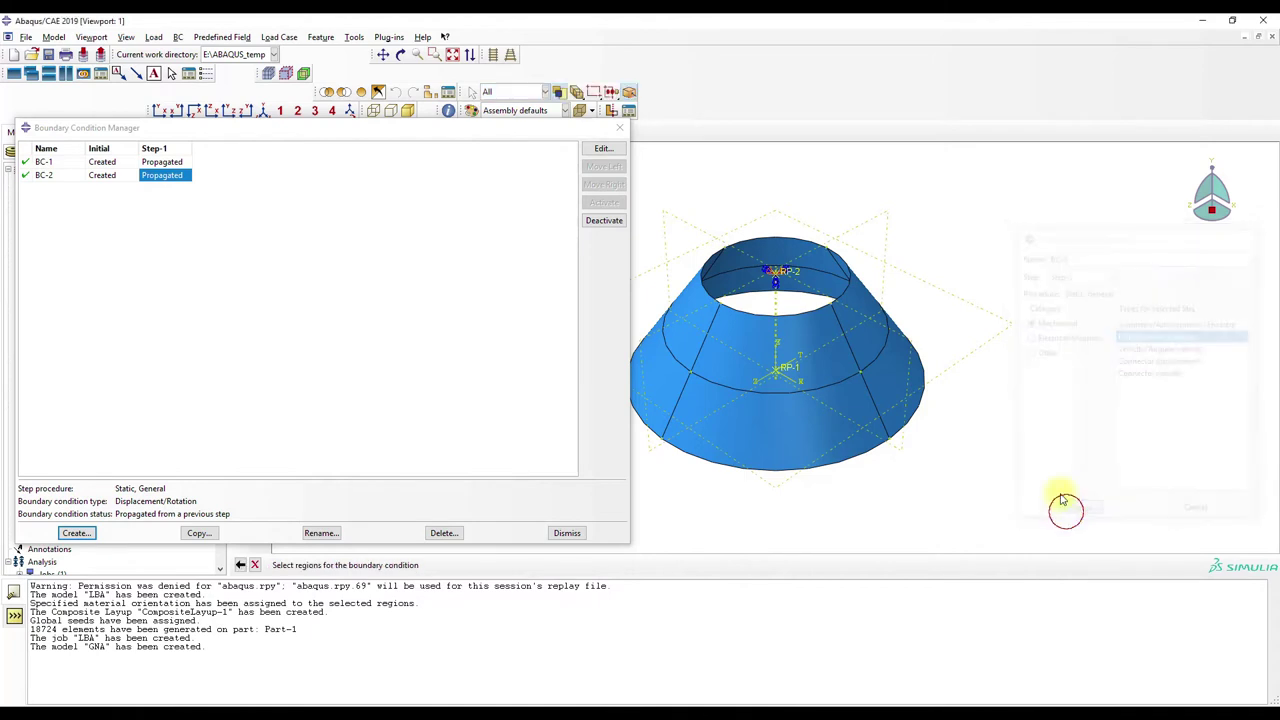
pyautogui.click(789, 271)
pyautogui.click(545, 565)
pyautogui.click(970, 294)
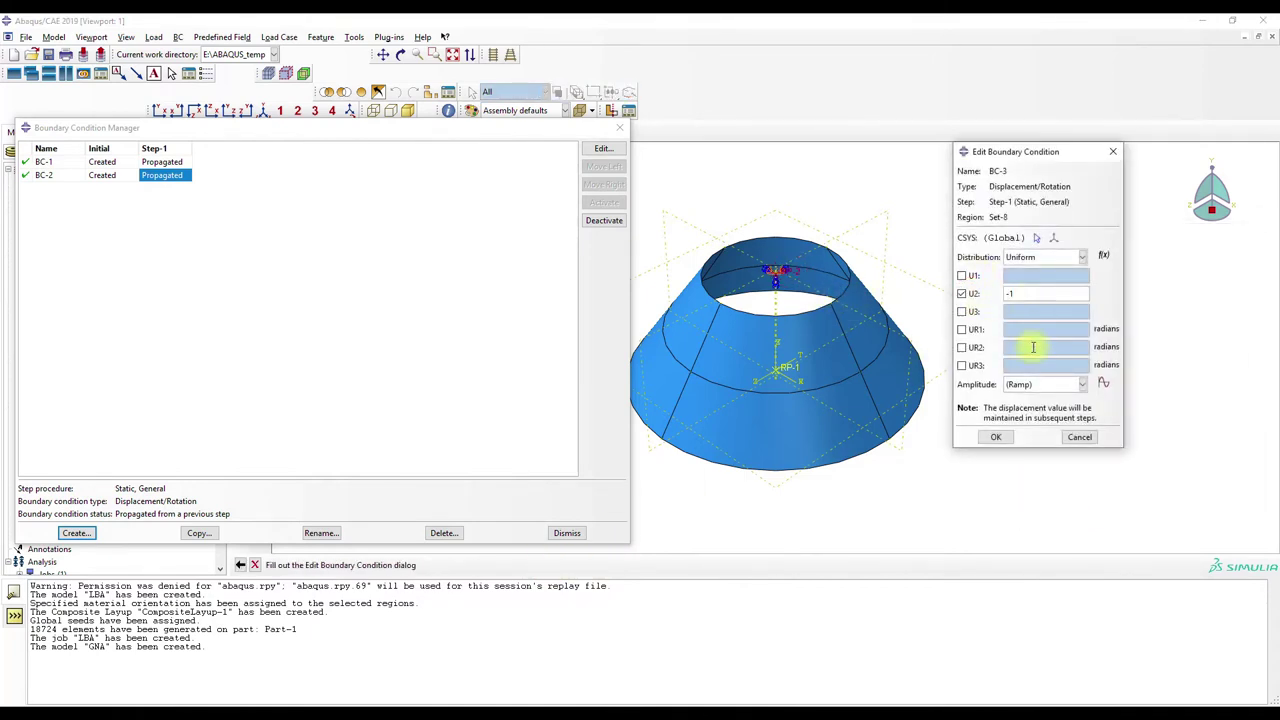
pyautogui.click(996, 437)
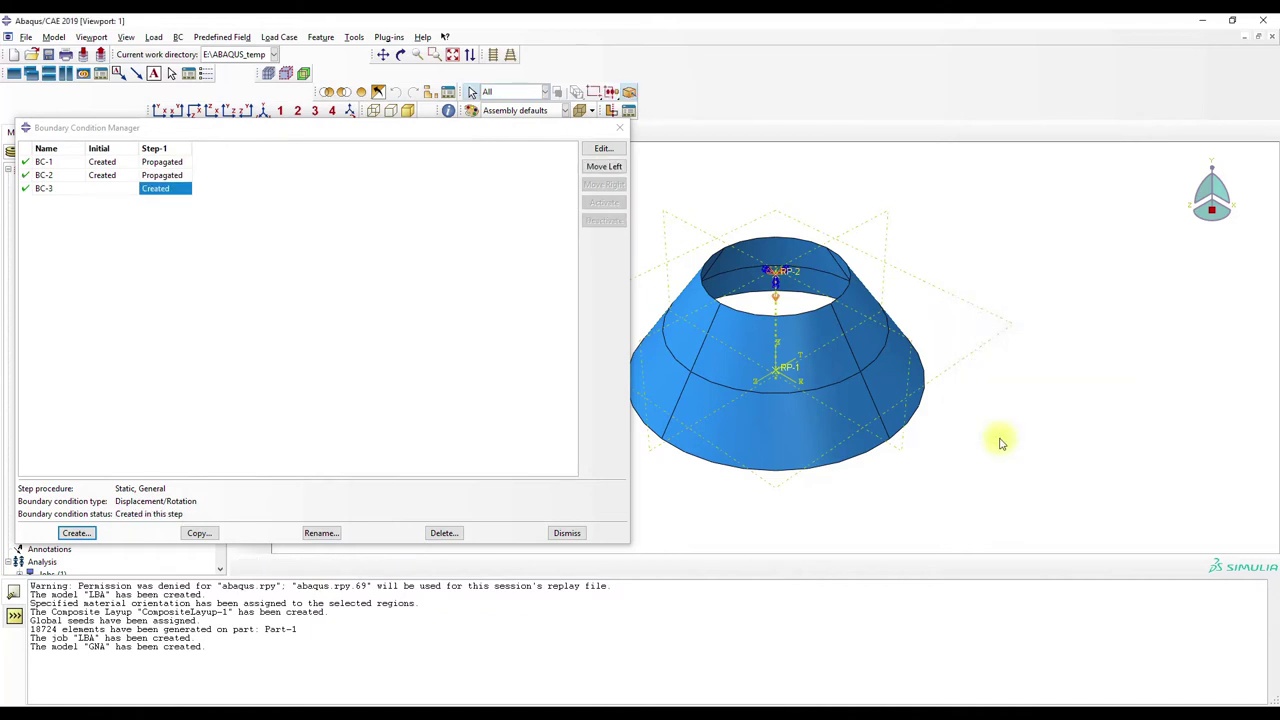
# Create displacement/rotation boundary condition BC-4 in Step-1 at a mid-height vertex on the cone surface, prescribing only U1
pyautogui.click(77, 532)
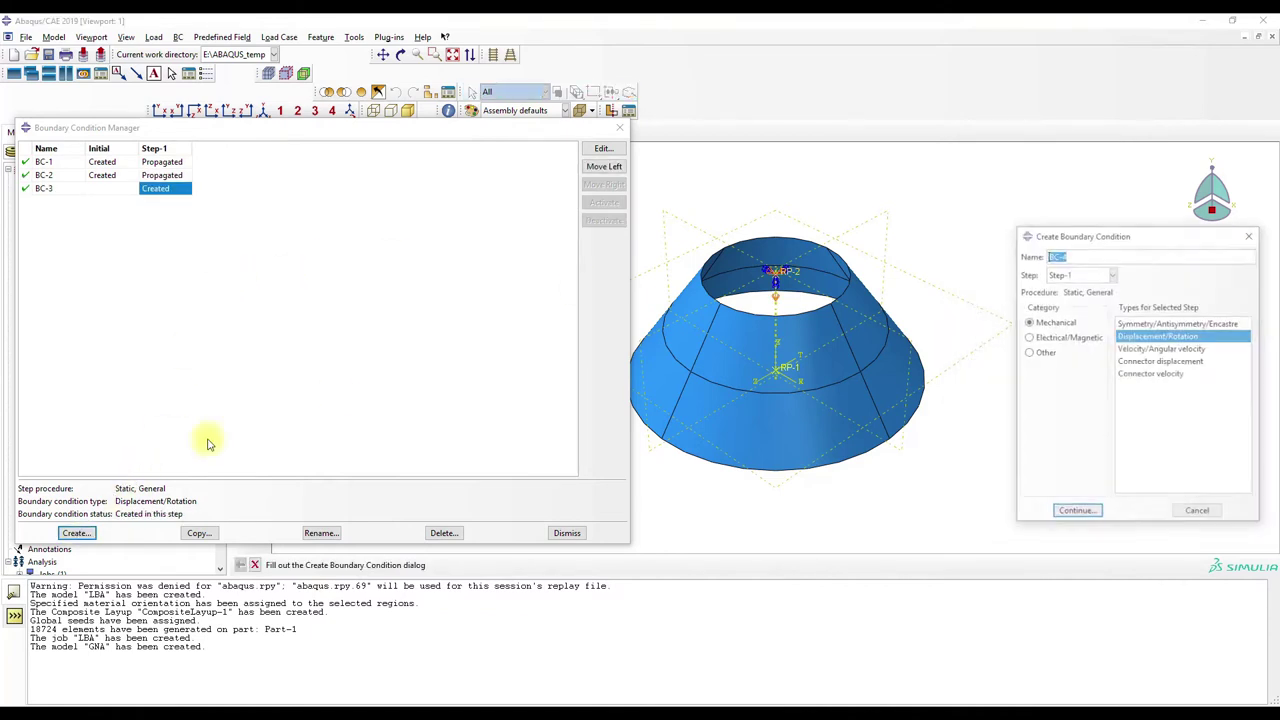
pyautogui.click(1077, 514)
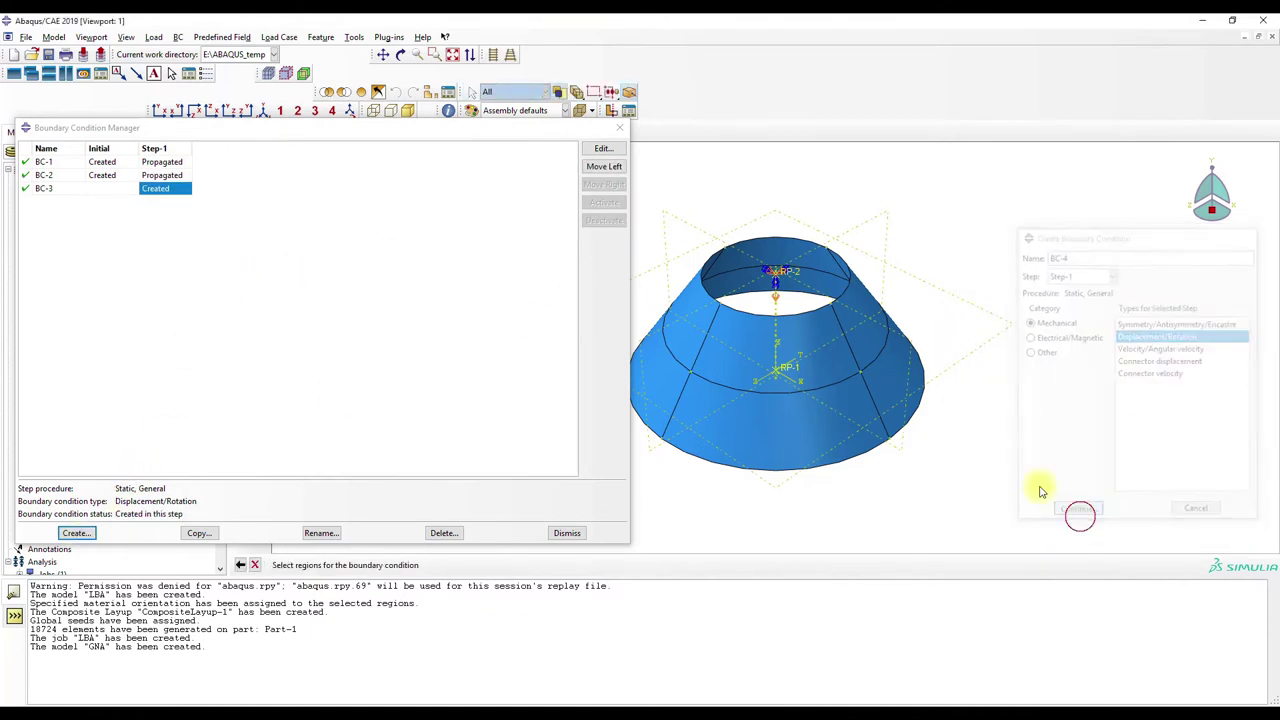
pyautogui.click(860, 373)
pyautogui.click(543, 565)
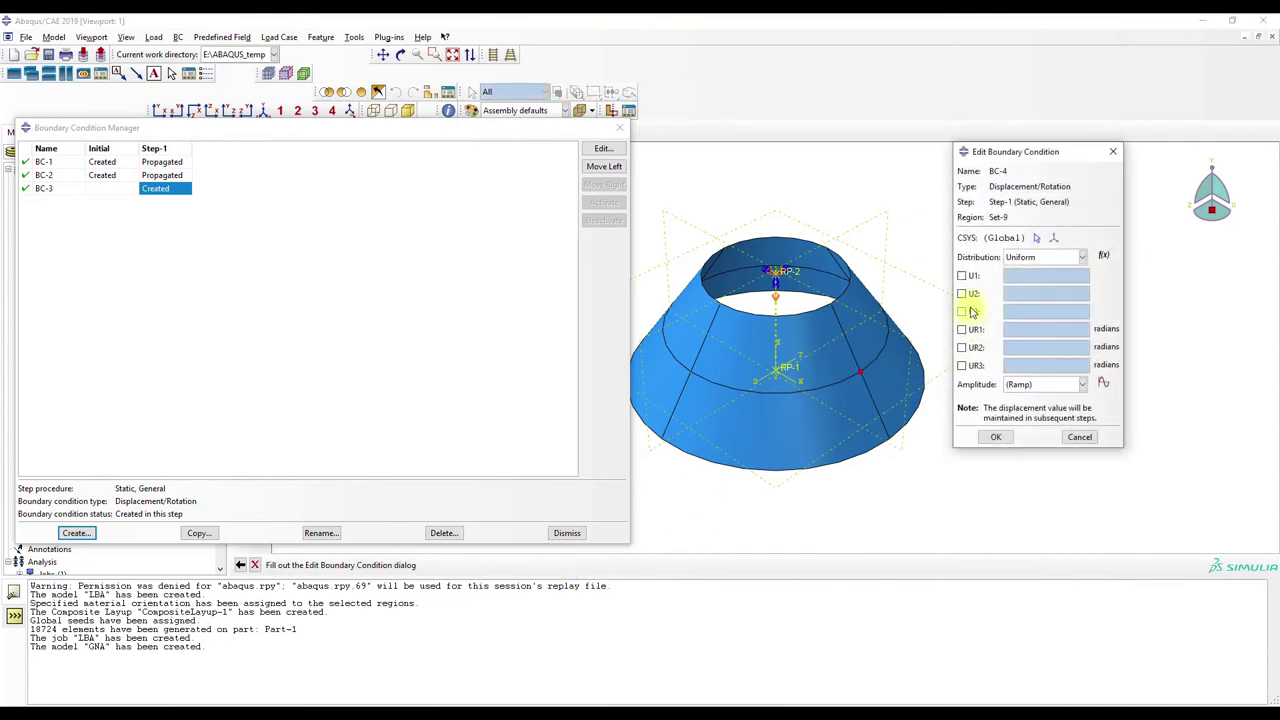
pyautogui.click(963, 277)
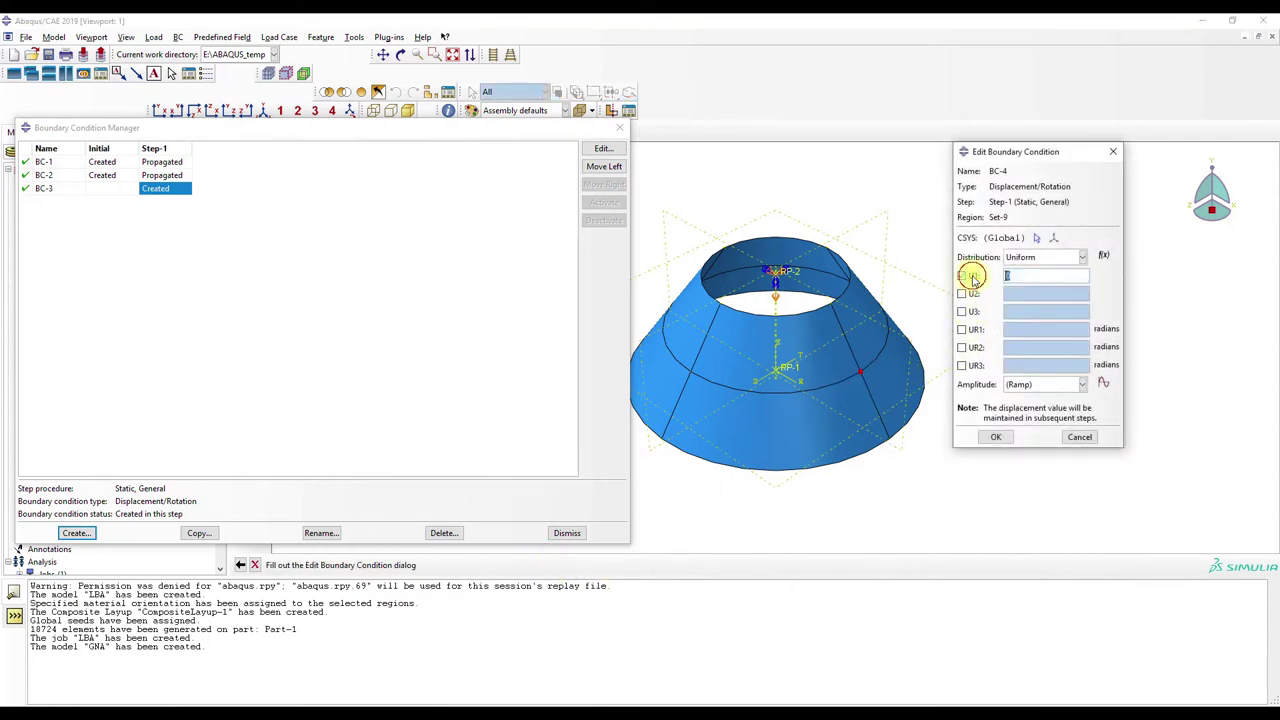
pyautogui.click(988, 440)
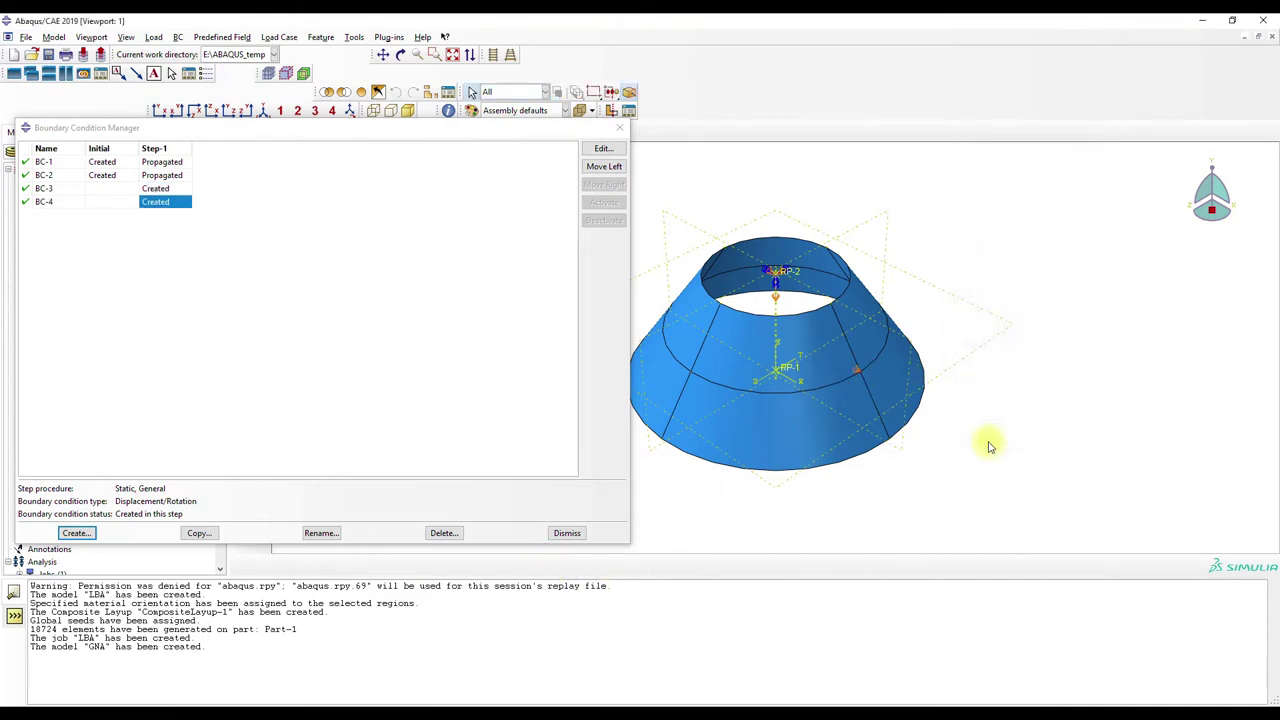
pyautogui.click(567, 533)
# Check the GNA model's mesh, and create a full-analysis job named GNA from the GNA model
pyautogui.click(312, 131)
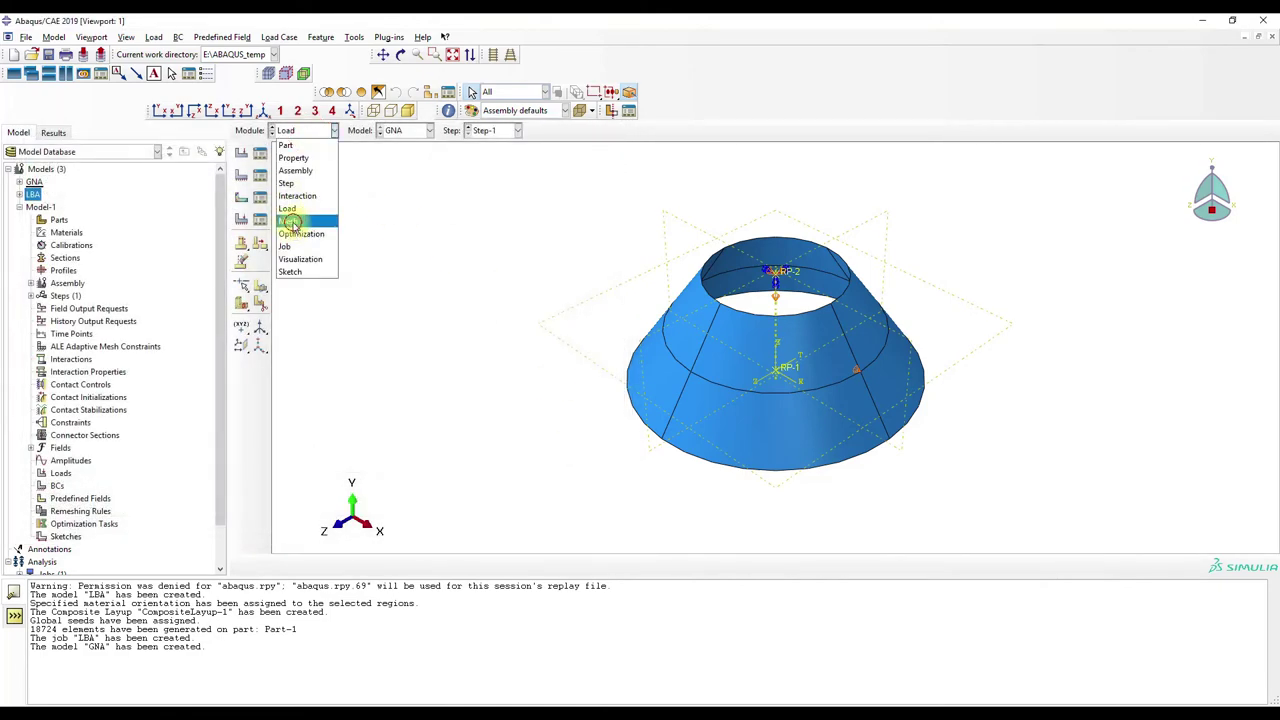
pyautogui.click(292, 222)
pyautogui.click(306, 131)
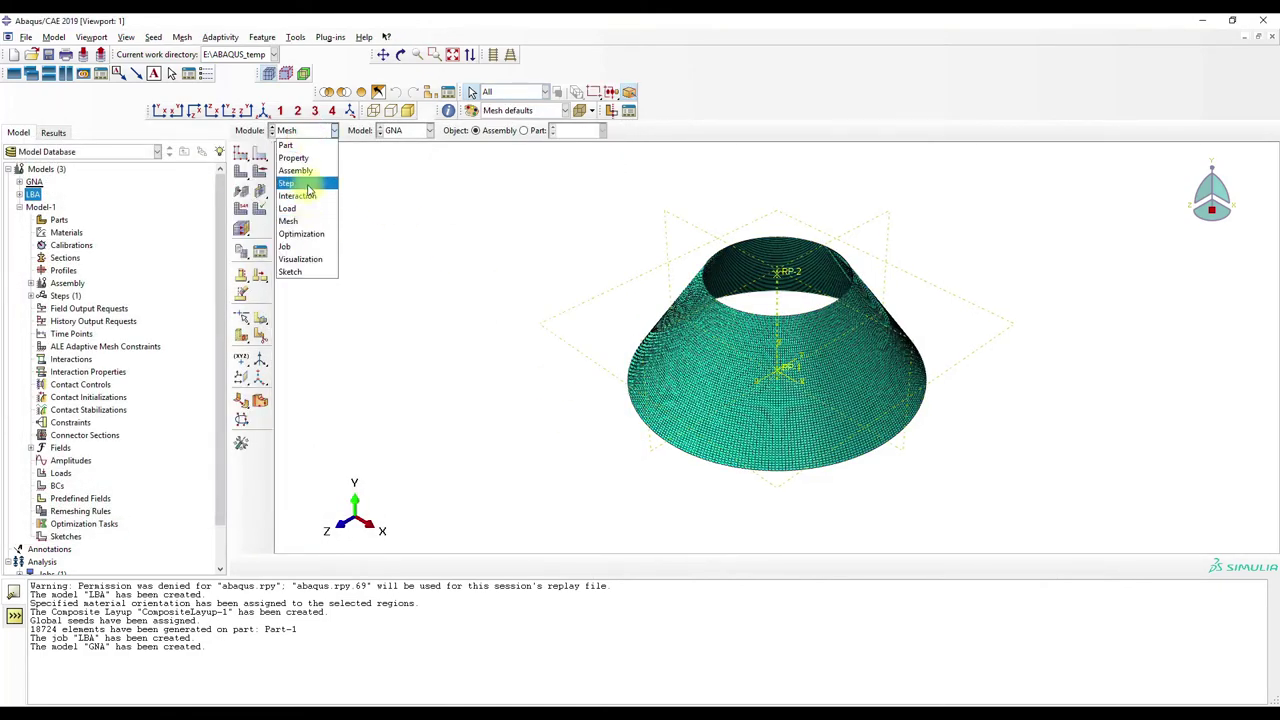
pyautogui.click(290, 246)
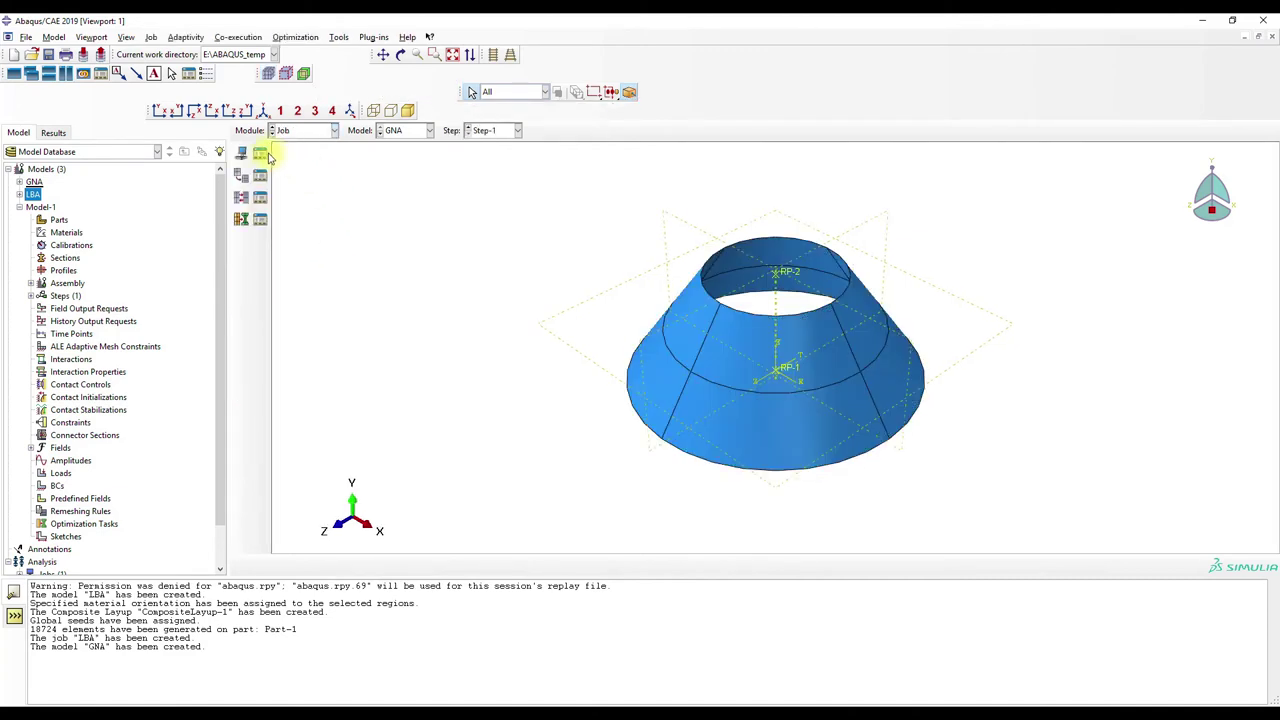
pyautogui.click(261, 154)
pyautogui.click(215, 554)
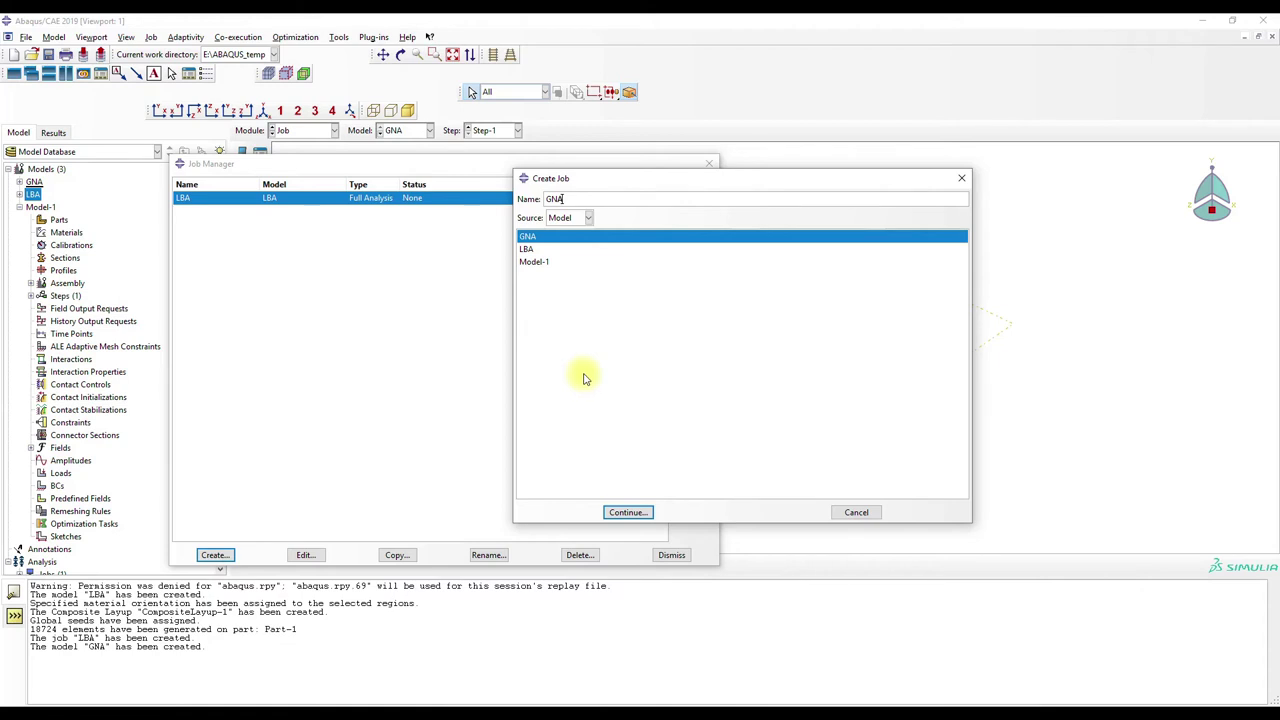
pyautogui.click(645, 519)
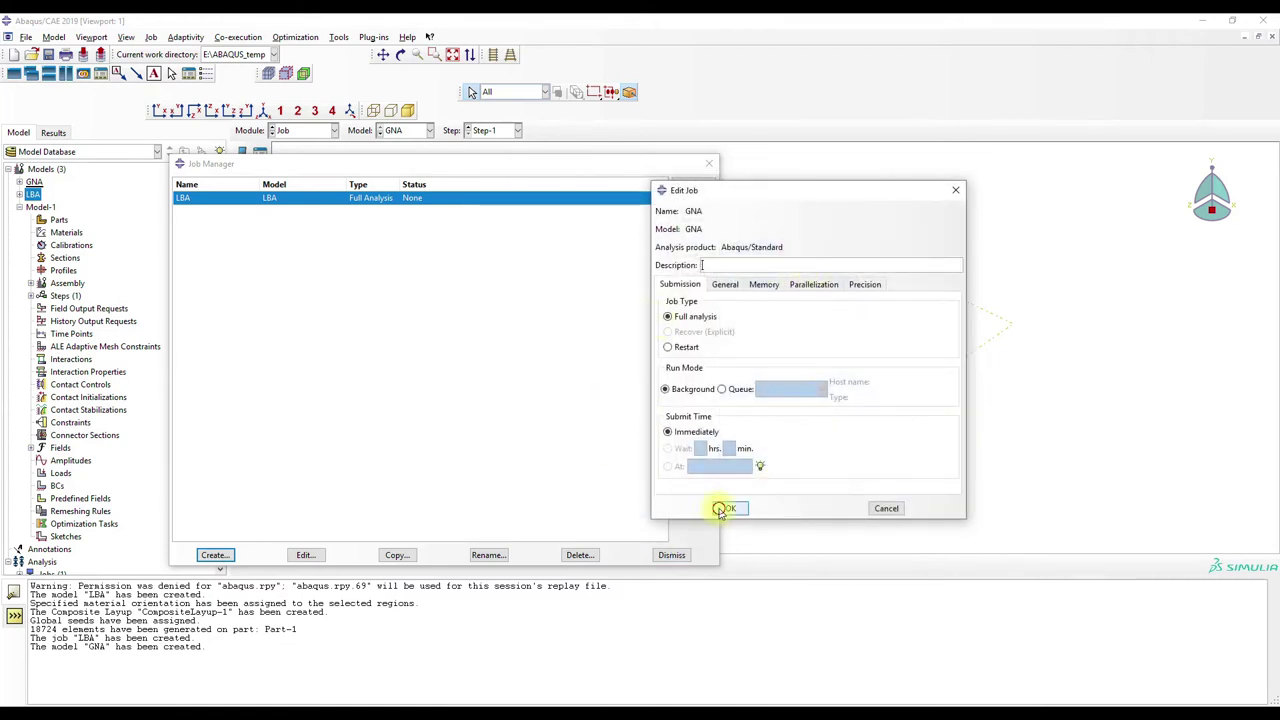
pyautogui.click(724, 511)
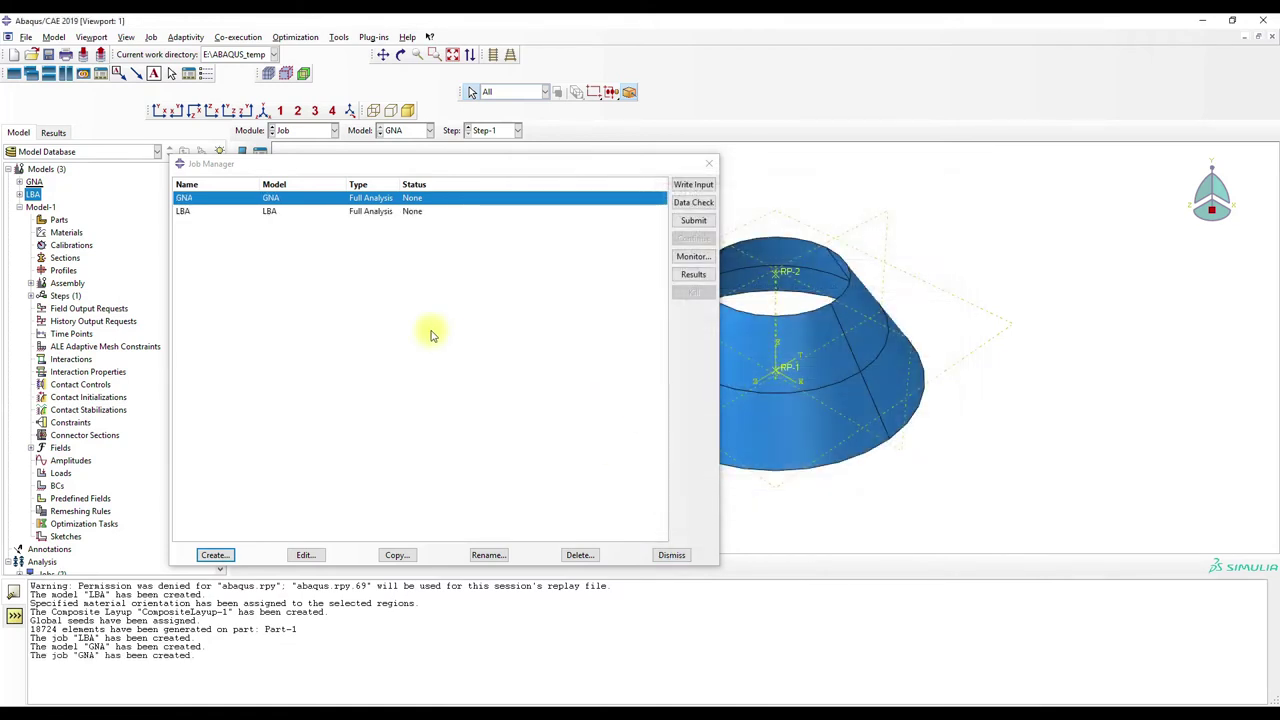
pyautogui.click(709, 163)
# Try to assign the shell/membrane normal on the meshed cone of the GNA model, and return to the Job module
pyautogui.click(316, 132)
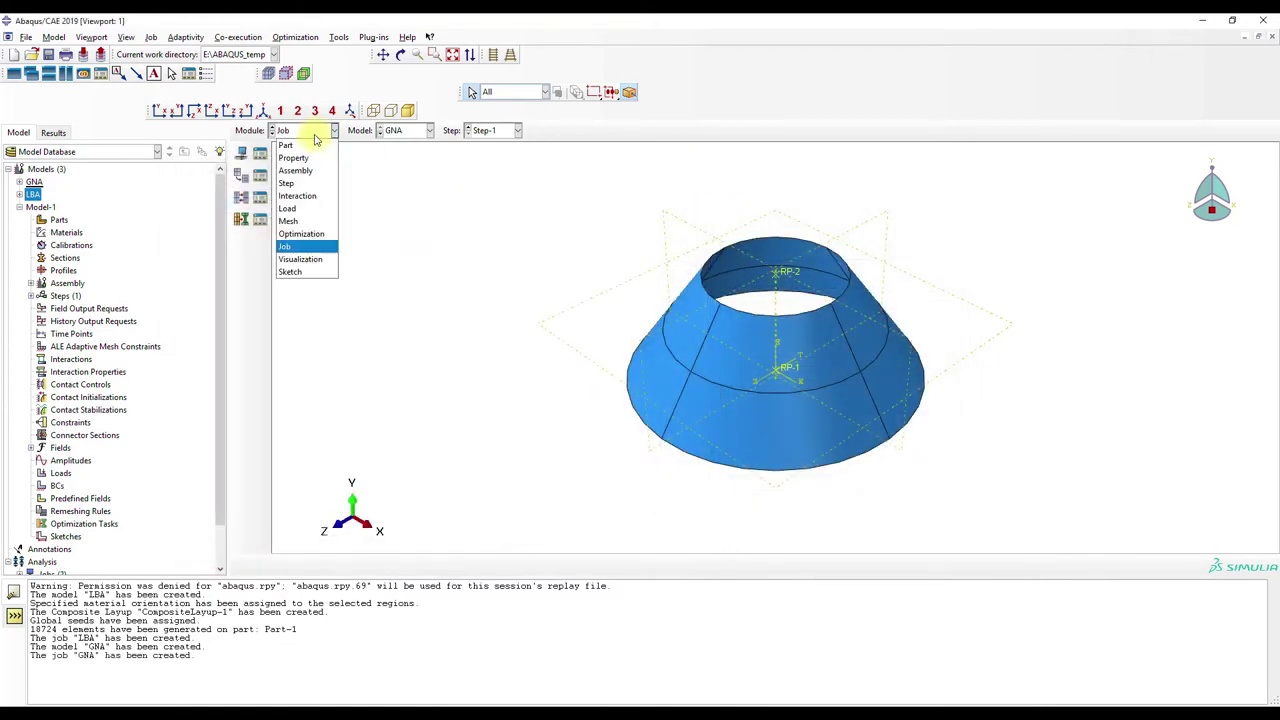
pyautogui.click(296, 222)
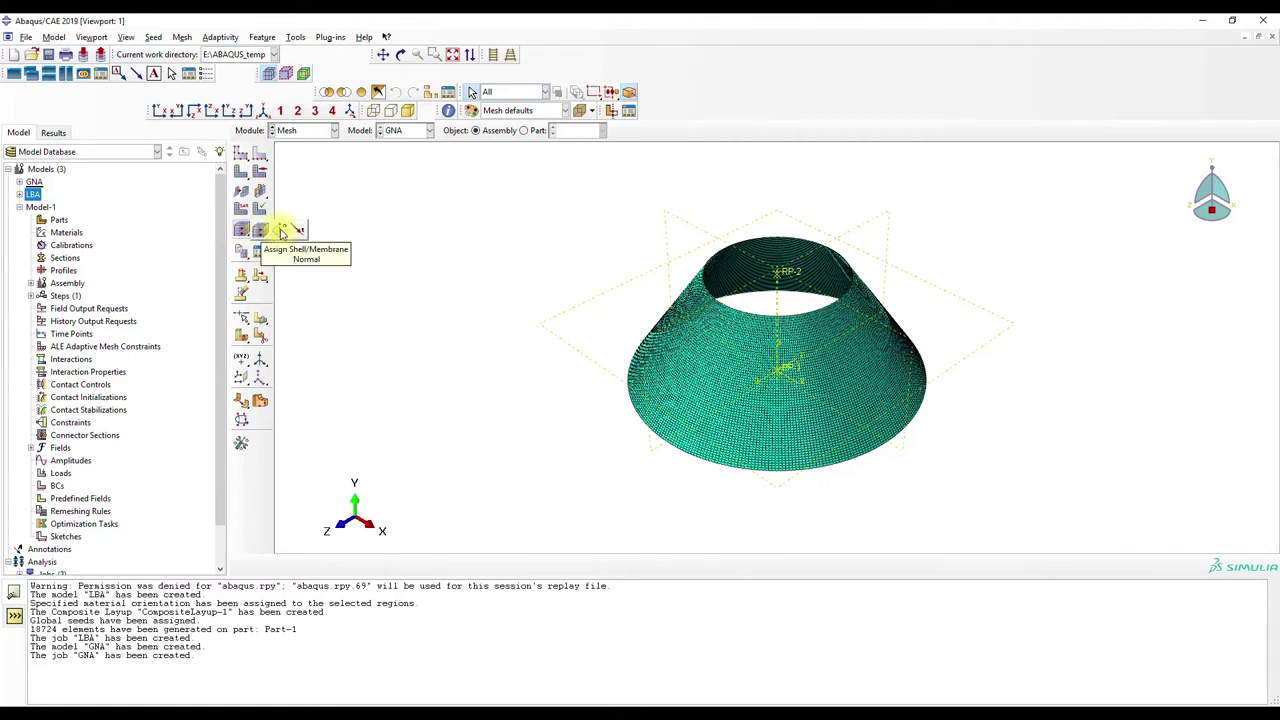
pyautogui.click(283, 230)
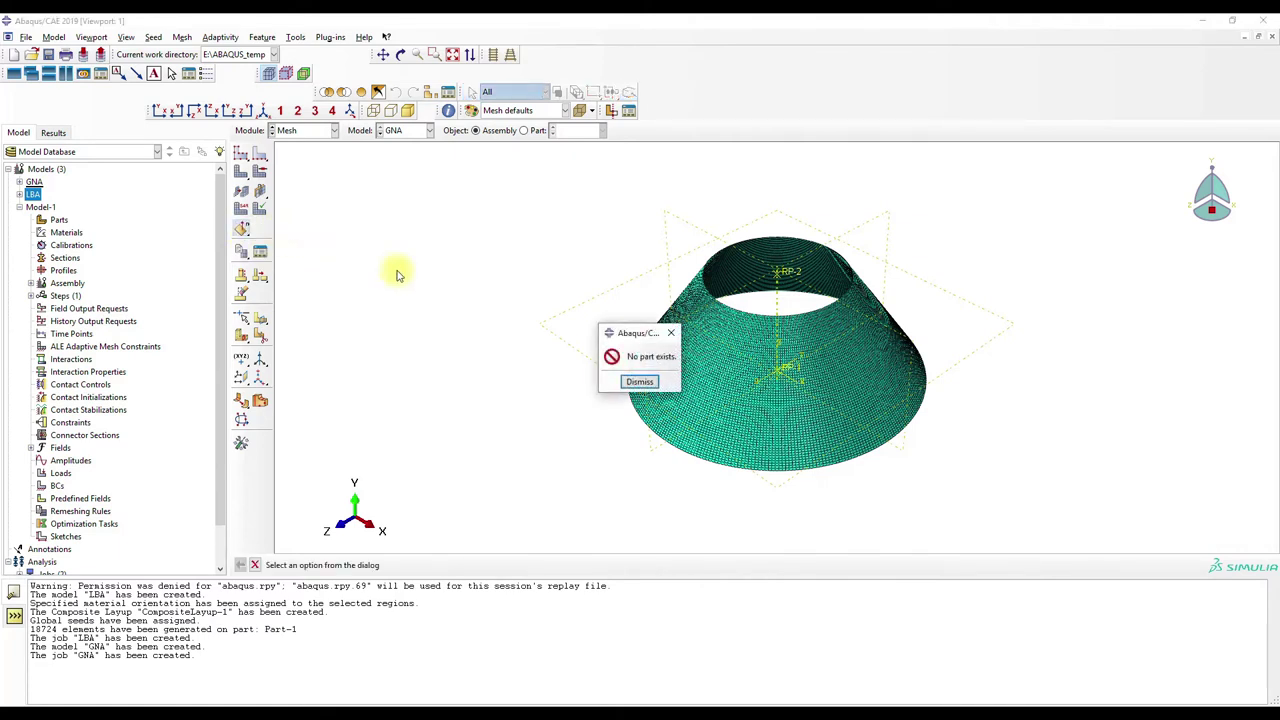
pyautogui.click(634, 378)
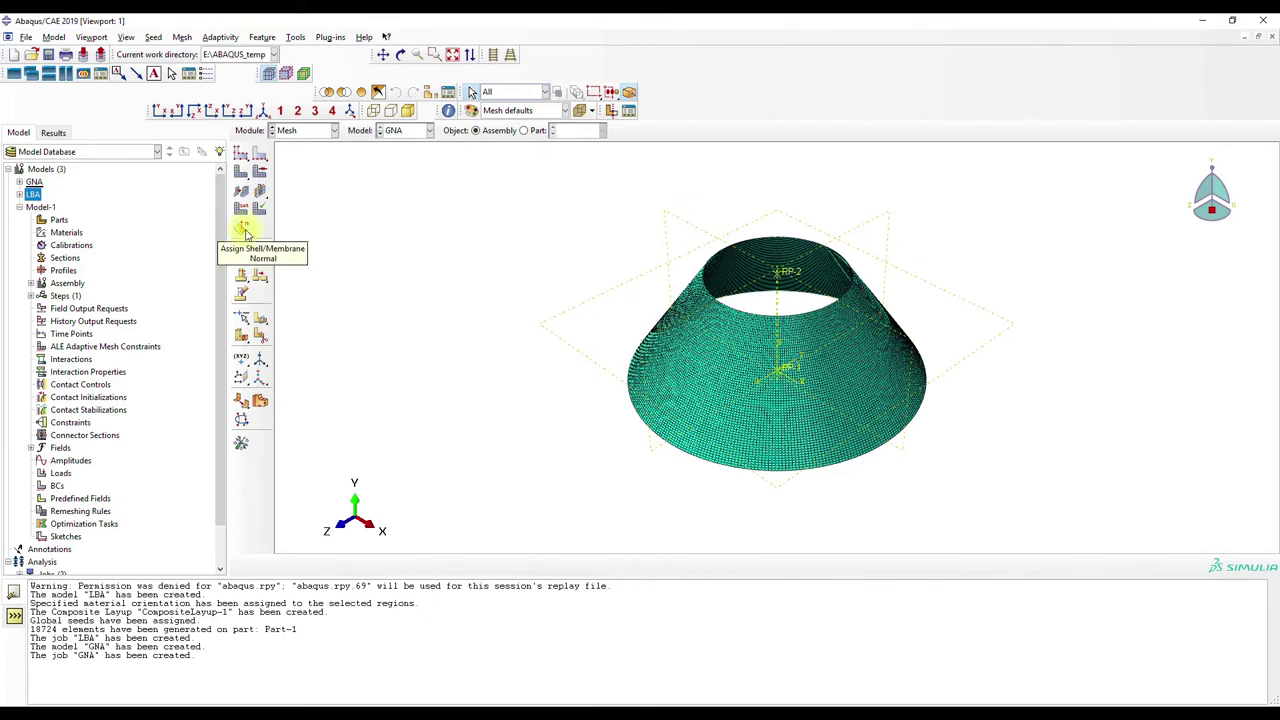
pyautogui.click(300, 131)
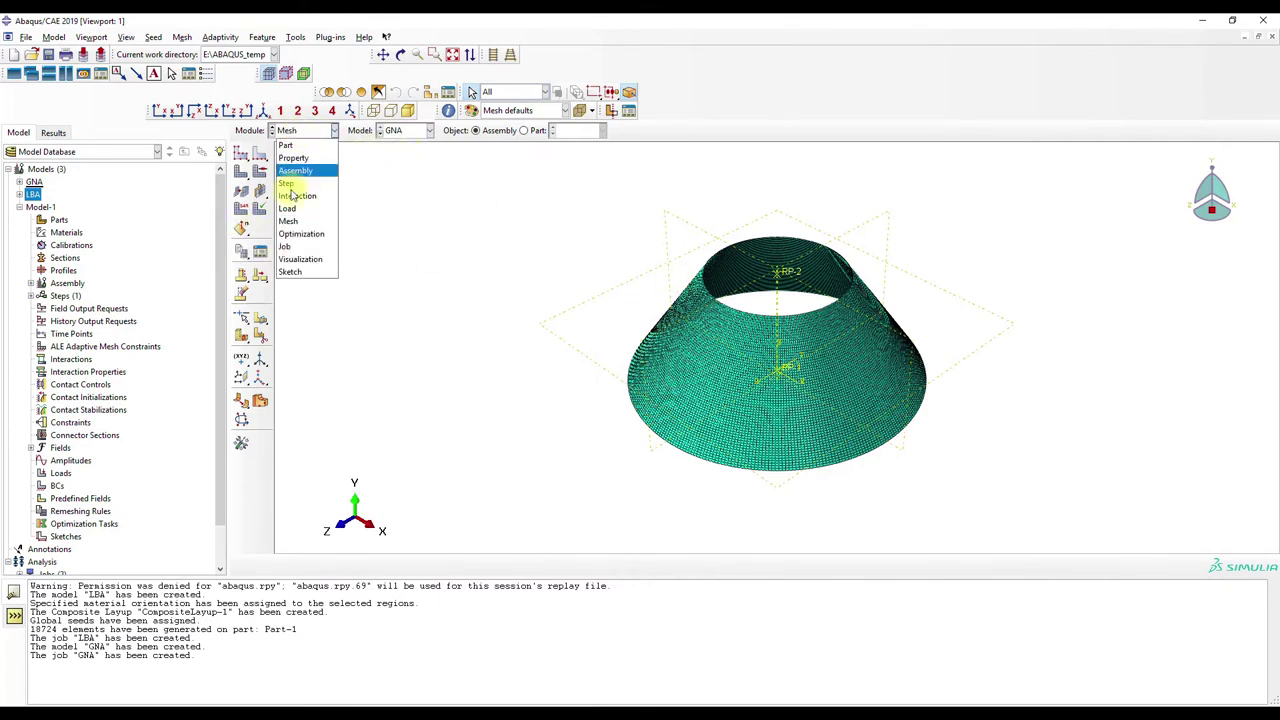
pyautogui.click(290, 246)
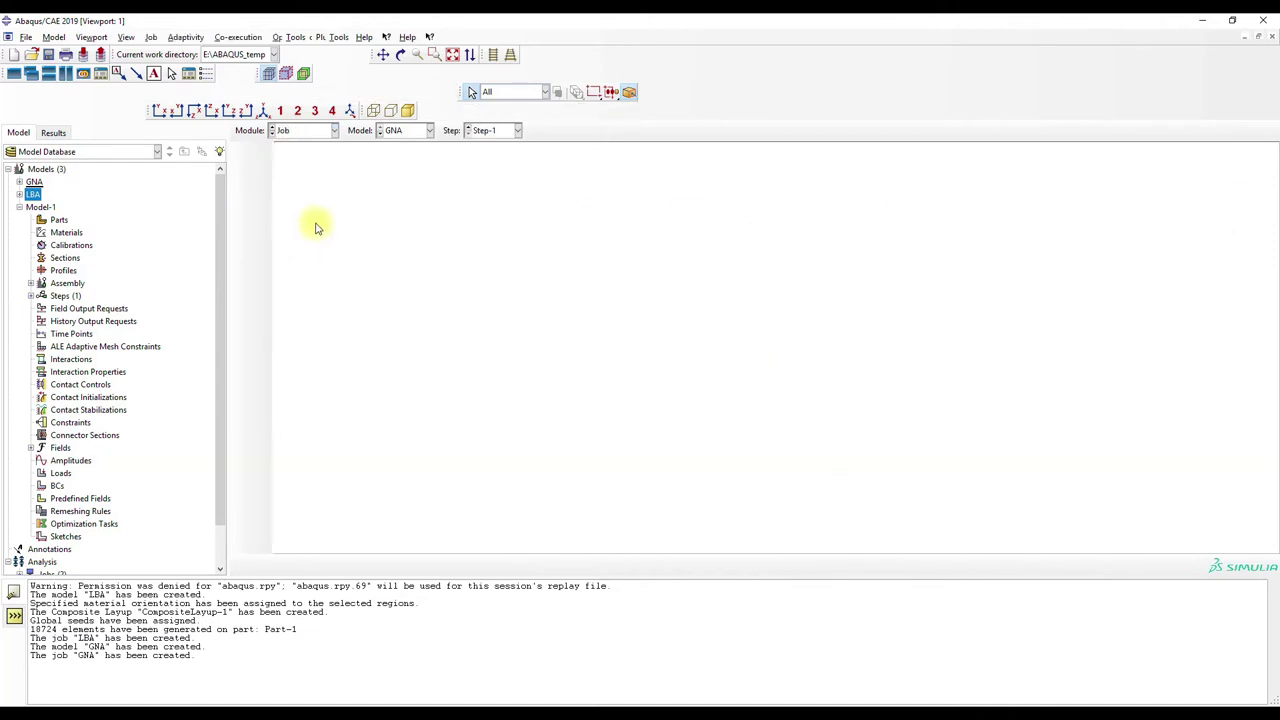
# Open the LBA.odb results from the ABAQUS_temp folder, listing the databases in detail and sorted by modified date
pyautogui.click(53, 133)
pyautogui.doubleClick(52, 170)
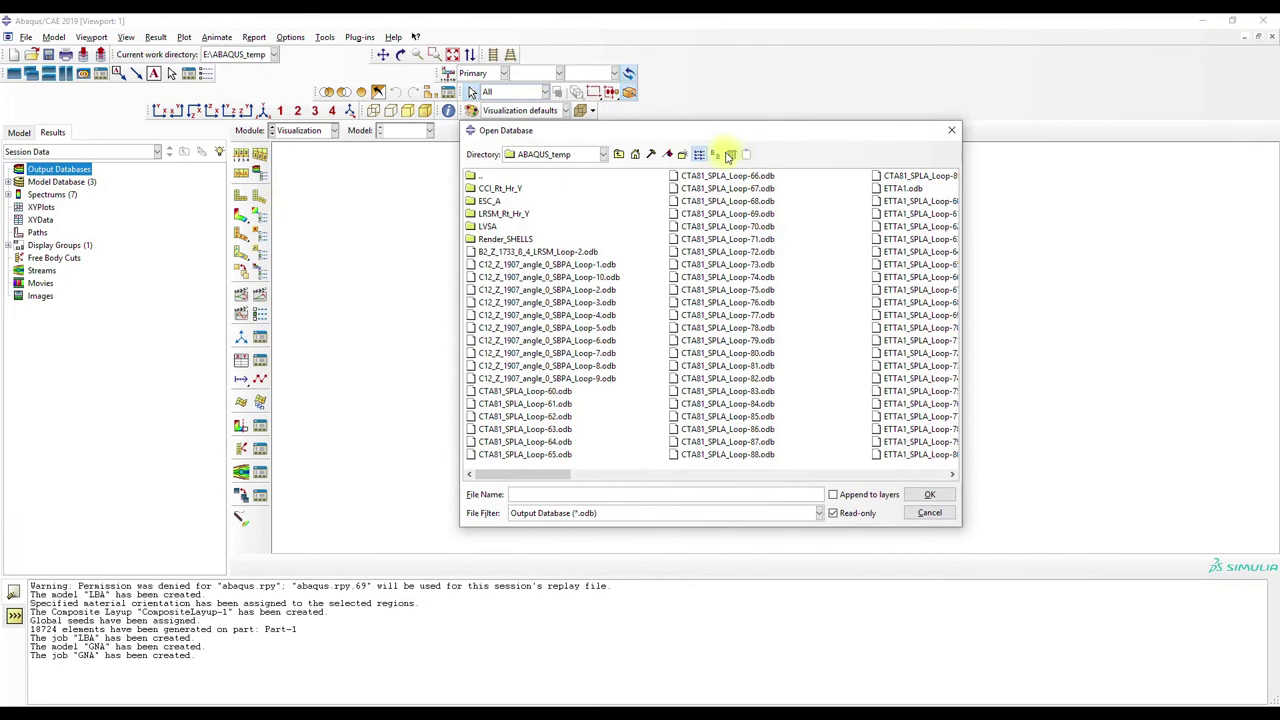
pyautogui.click(728, 155)
pyautogui.click(752, 180)
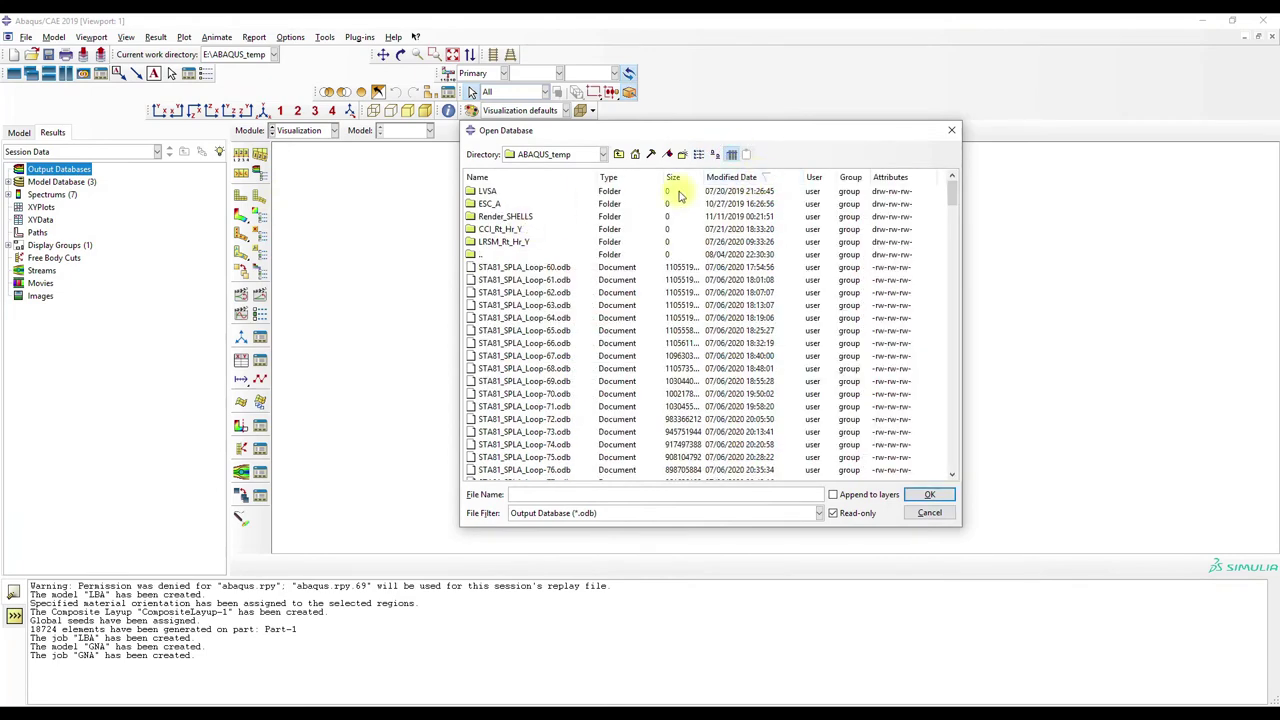
pyautogui.click(738, 177)
pyautogui.click(484, 203)
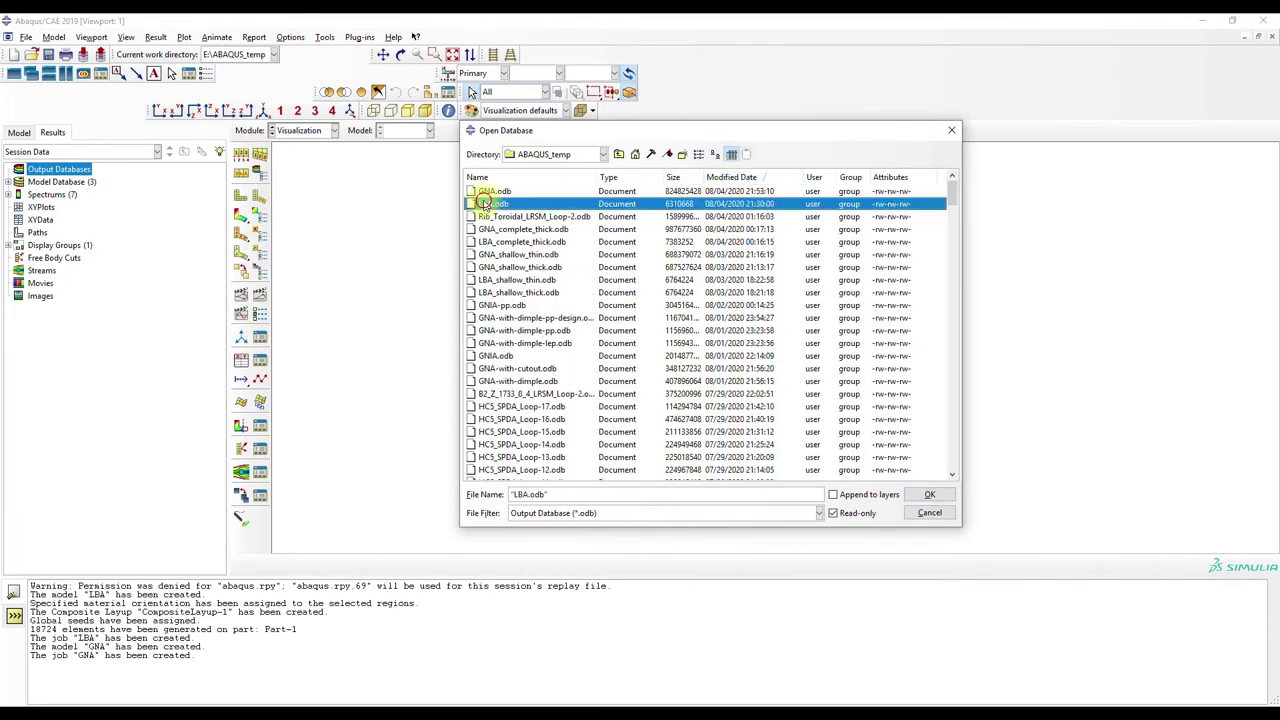
pyautogui.click(929, 494)
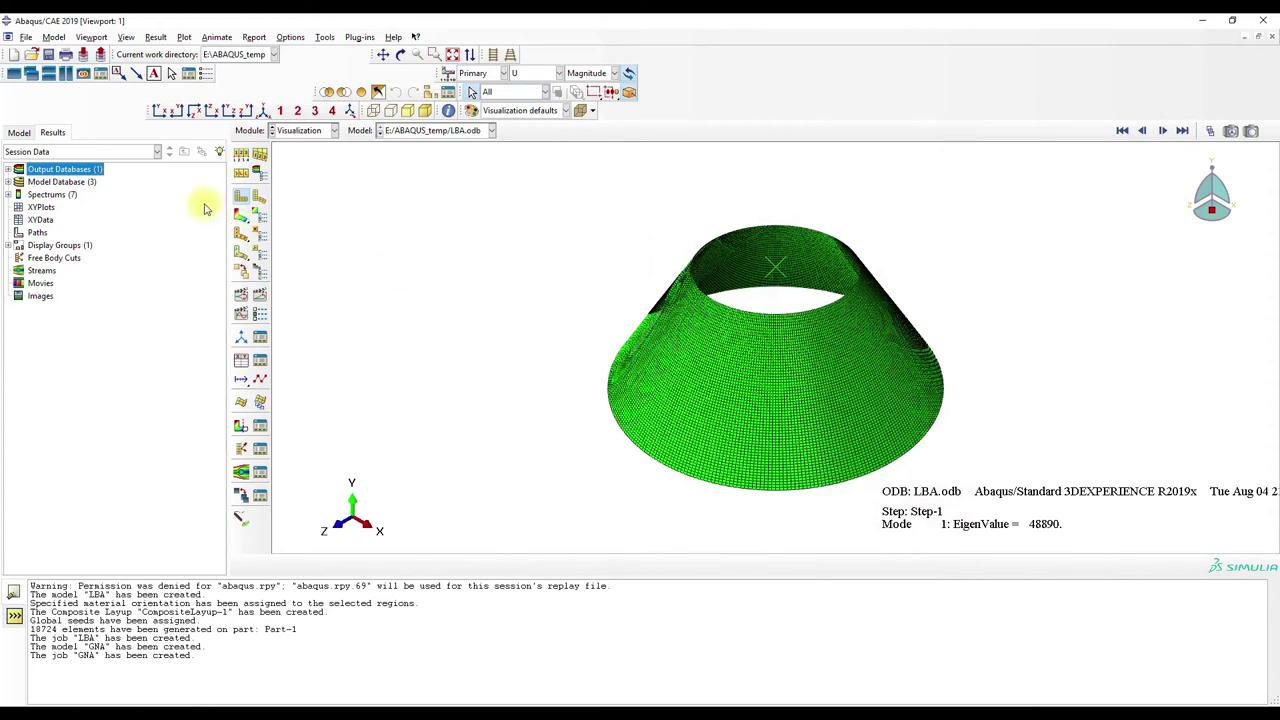
# Plot displacement contours on the deformed LBA shape with a uniform deformation scale factor of 1
pyautogui.click(243, 214)
pyautogui.click(243, 155)
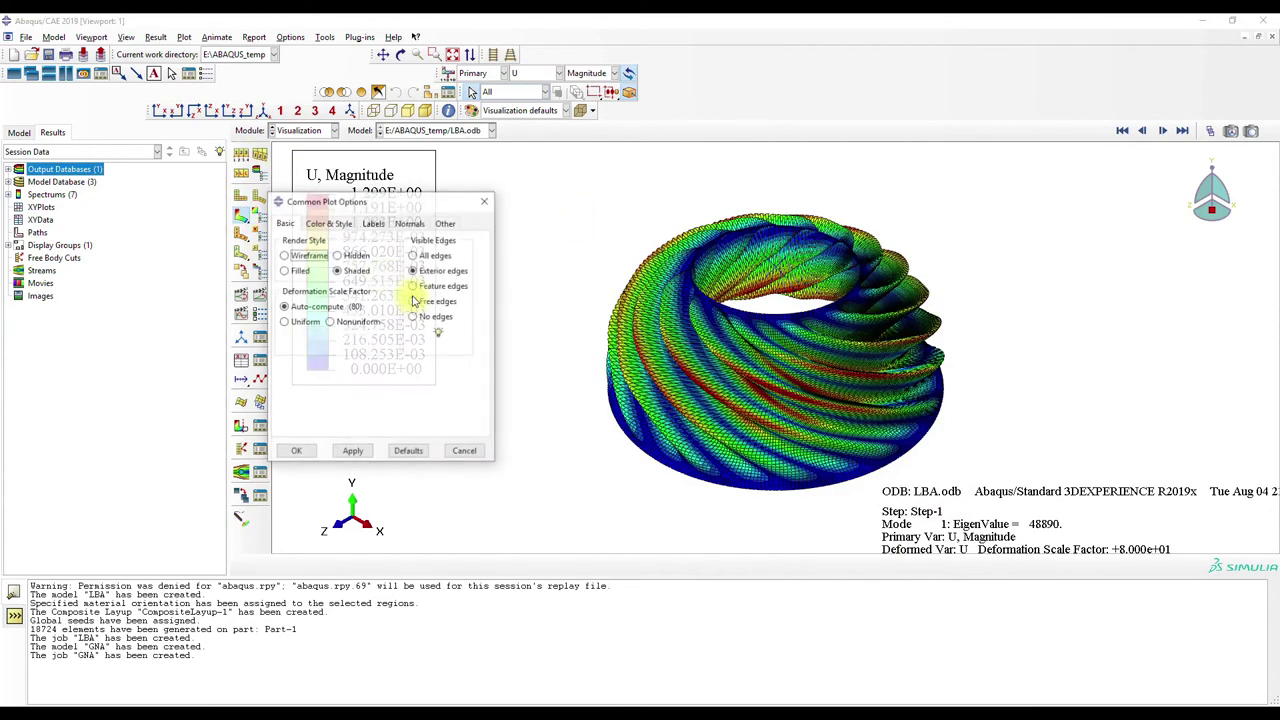
pyautogui.click(285, 321)
pyautogui.click(347, 452)
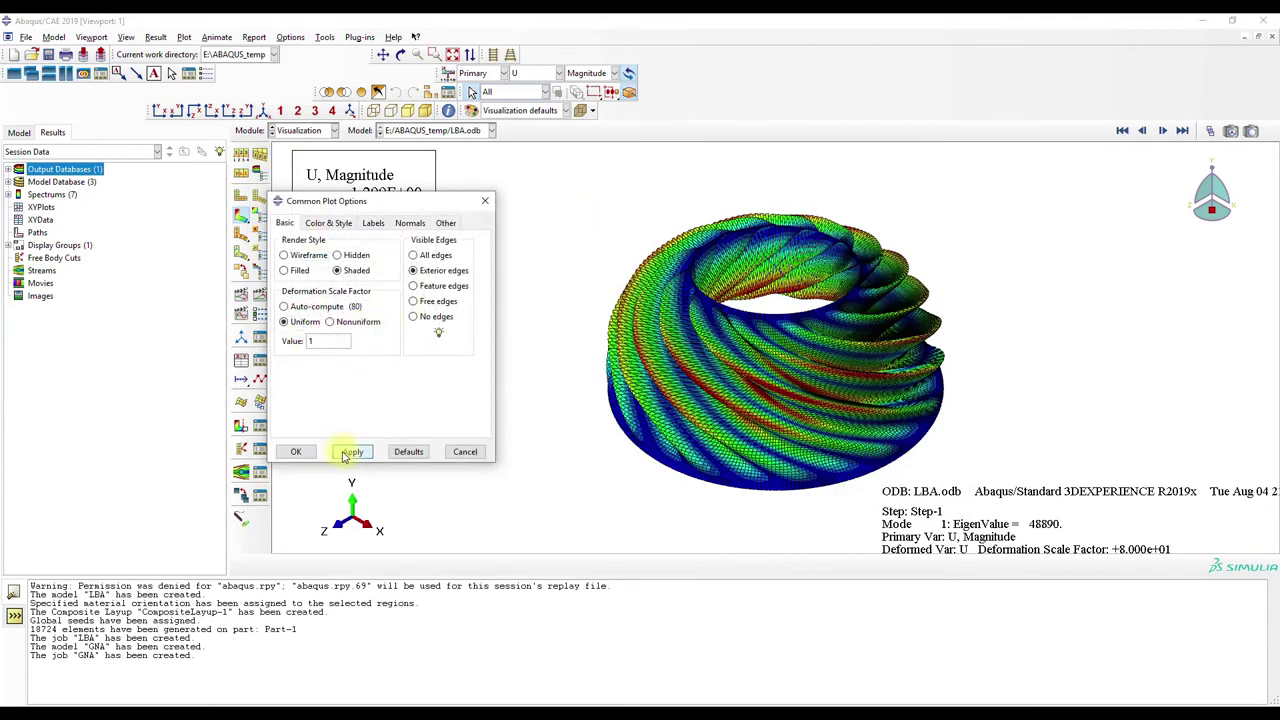
pyautogui.click(485, 201)
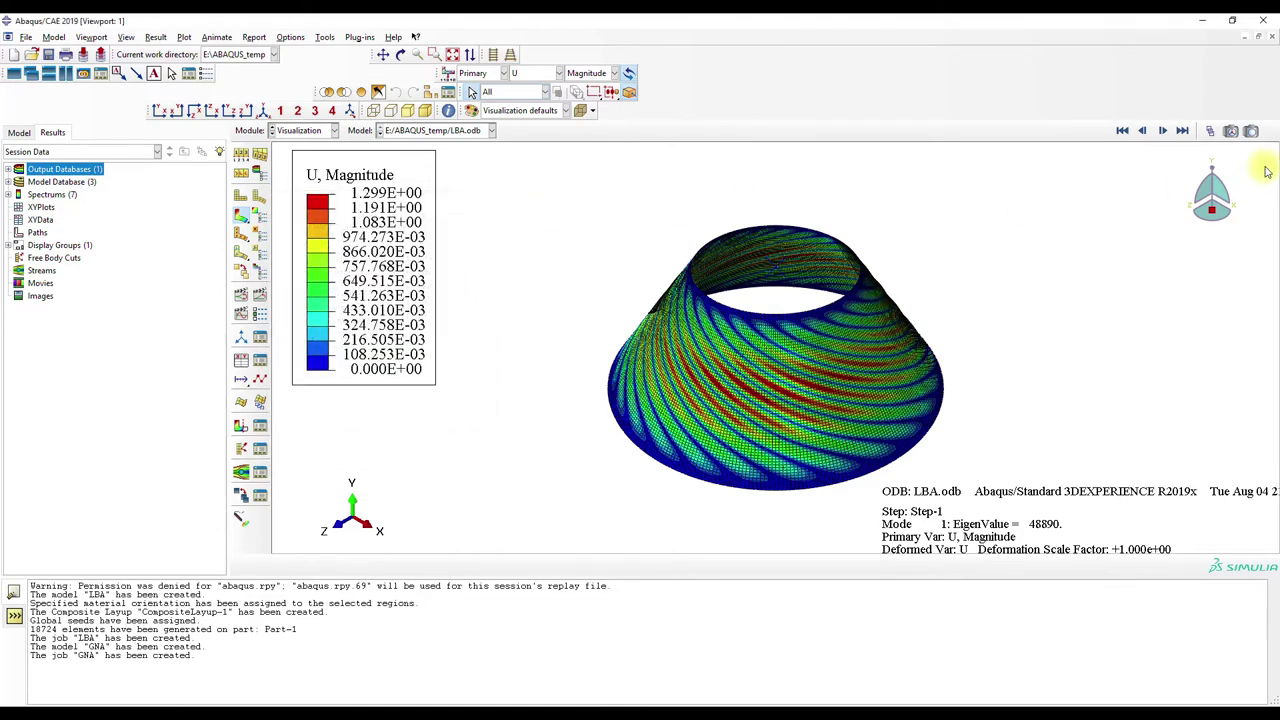
# Step through the LBA result frames to check the first buckling mode and its eigenvalue
pyautogui.click(1181, 132)
pyautogui.click(1122, 131)
pyautogui.click(1162, 131)
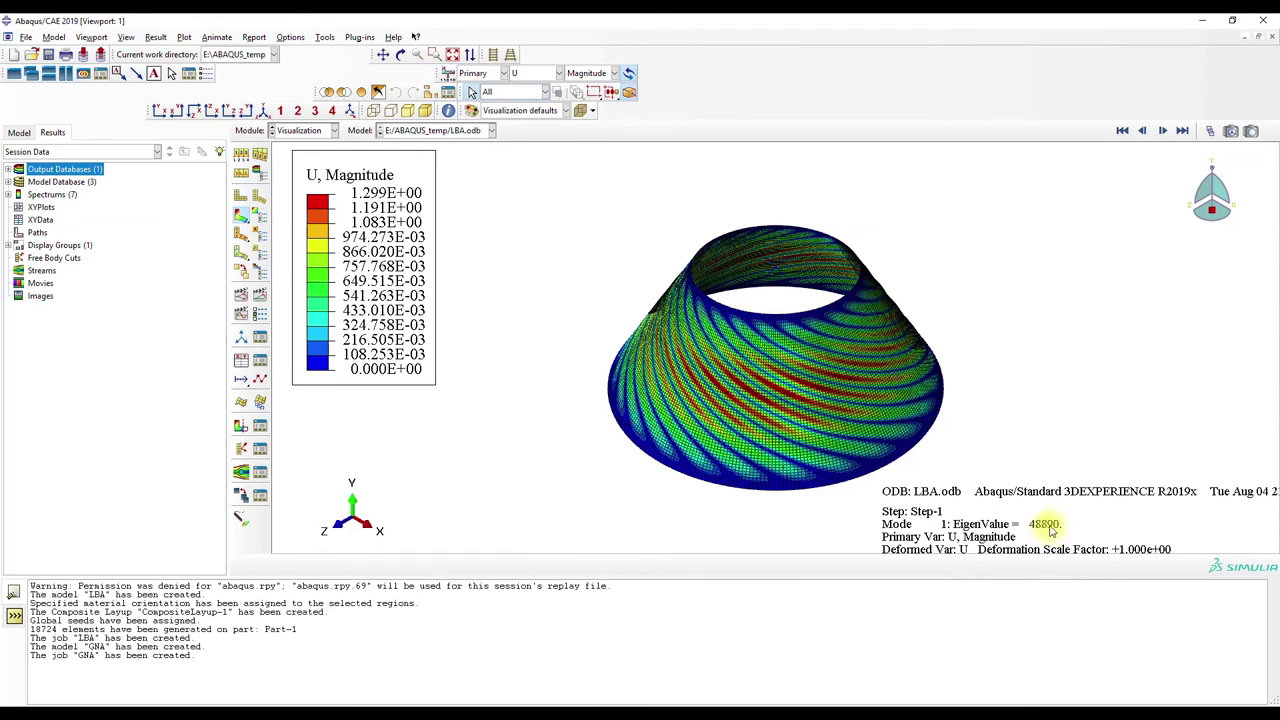
# Open the GNA.odb results and show the displacement magnitude U as contours on the deformed shell
pyautogui.click(48, 170)
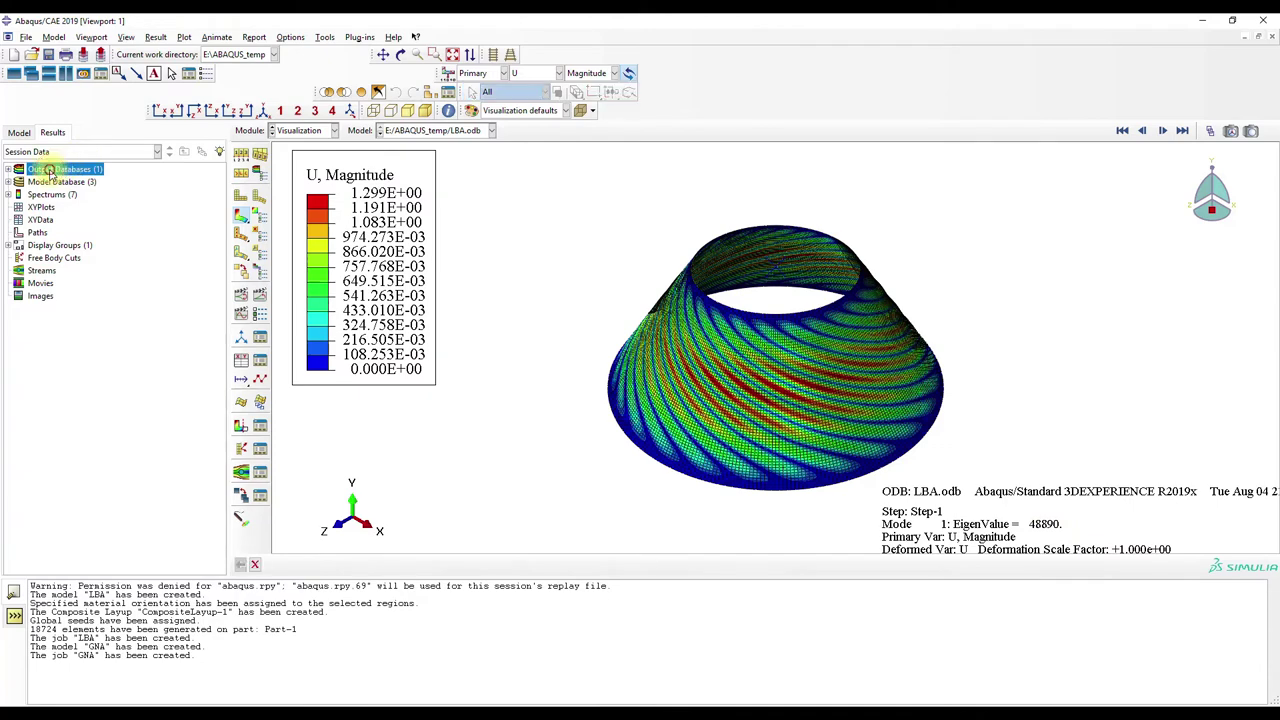
pyautogui.click(493, 191)
pyautogui.click(926, 495)
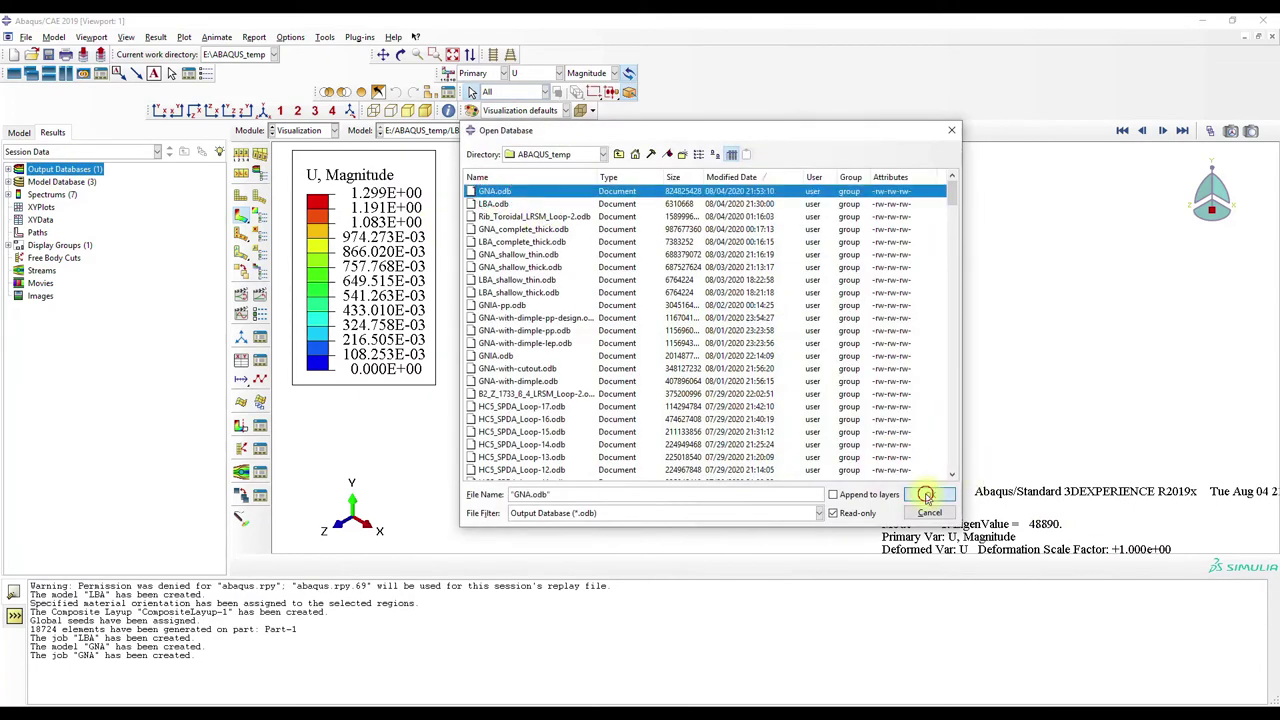
pyautogui.click(254, 228)
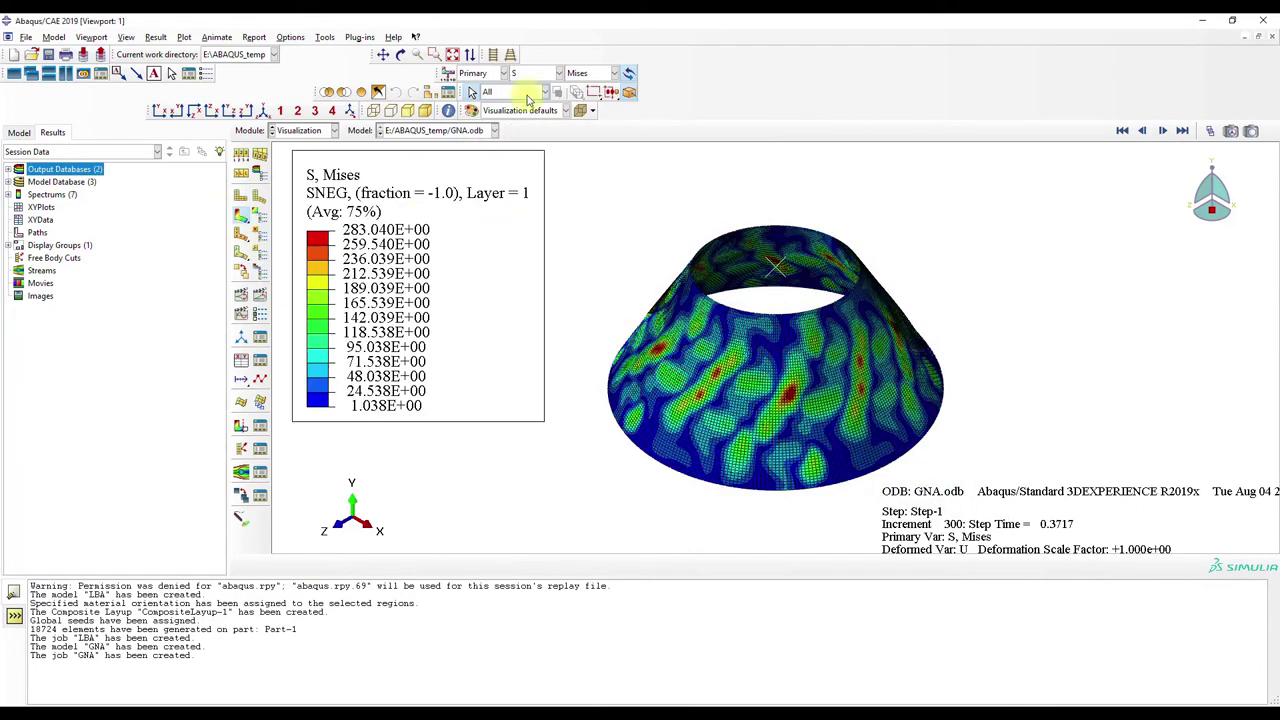
pyautogui.click(548, 73)
pyautogui.click(531, 147)
# Scrub back through the GNA frames of Step-1 to frame 0 to examine how the buckling deformation develops
pyautogui.click(1211, 131)
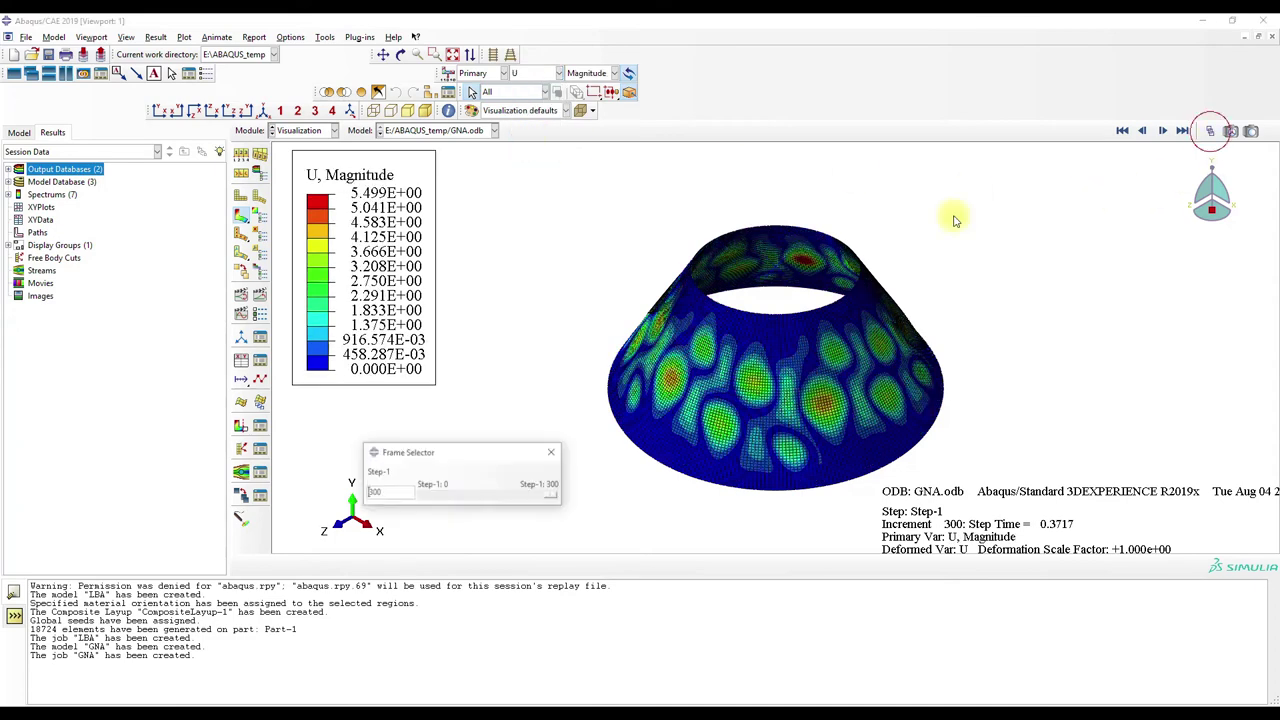
pyautogui.moveTo(553, 499); pyautogui.dragTo(430, 497)
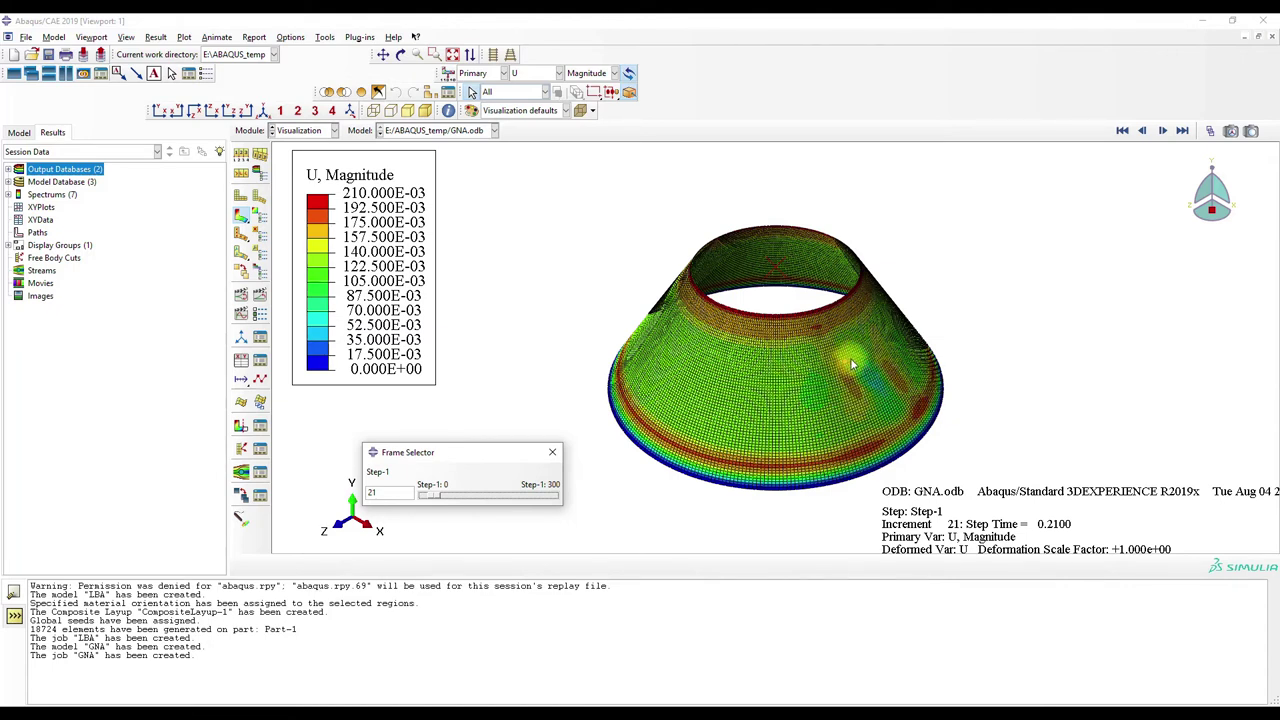
pyautogui.moveTo(432, 502)
pyautogui.mouseDown()
pyautogui.moveTo(426, 492)
pyautogui.moveTo(557, 502)
pyautogui.moveTo(419, 503)
pyautogui.mouseUp()
pyautogui.click(552, 452)
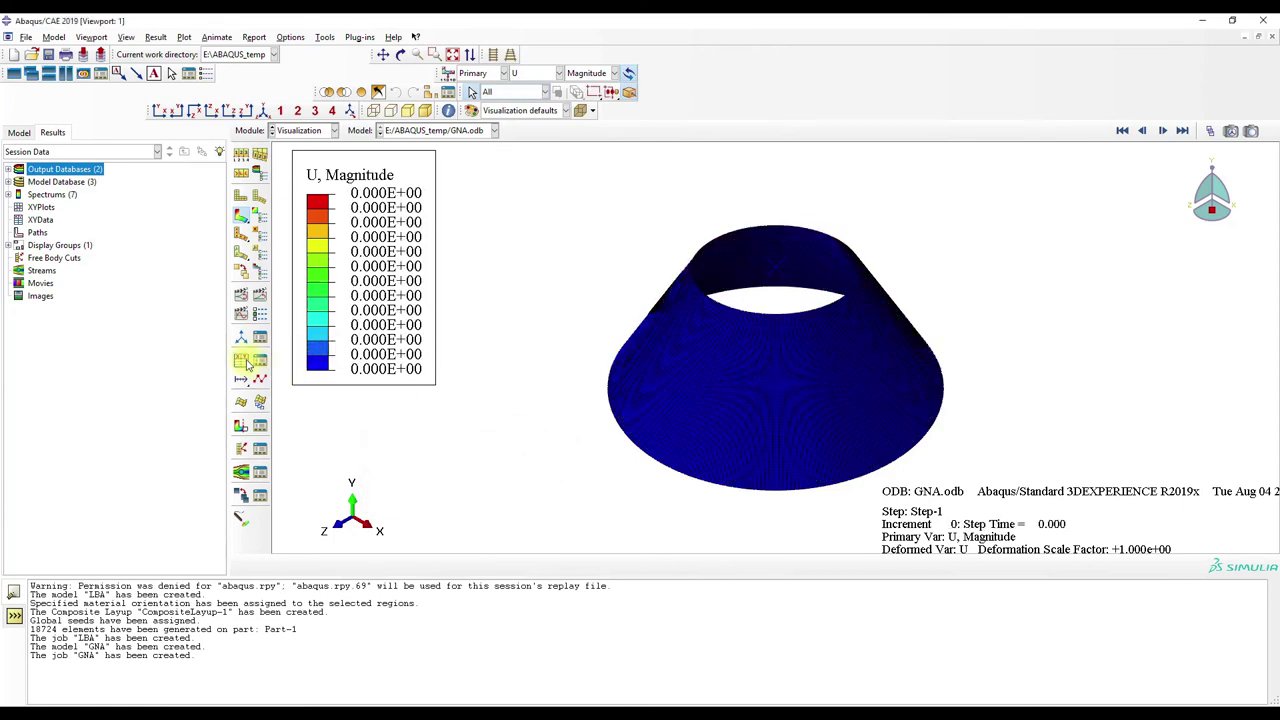
# Set up XY data from ODB field output at the unique nodal position for variables RF2 and U2
pyautogui.click(241, 361)
pyautogui.click(223, 203)
pyautogui.click(201, 319)
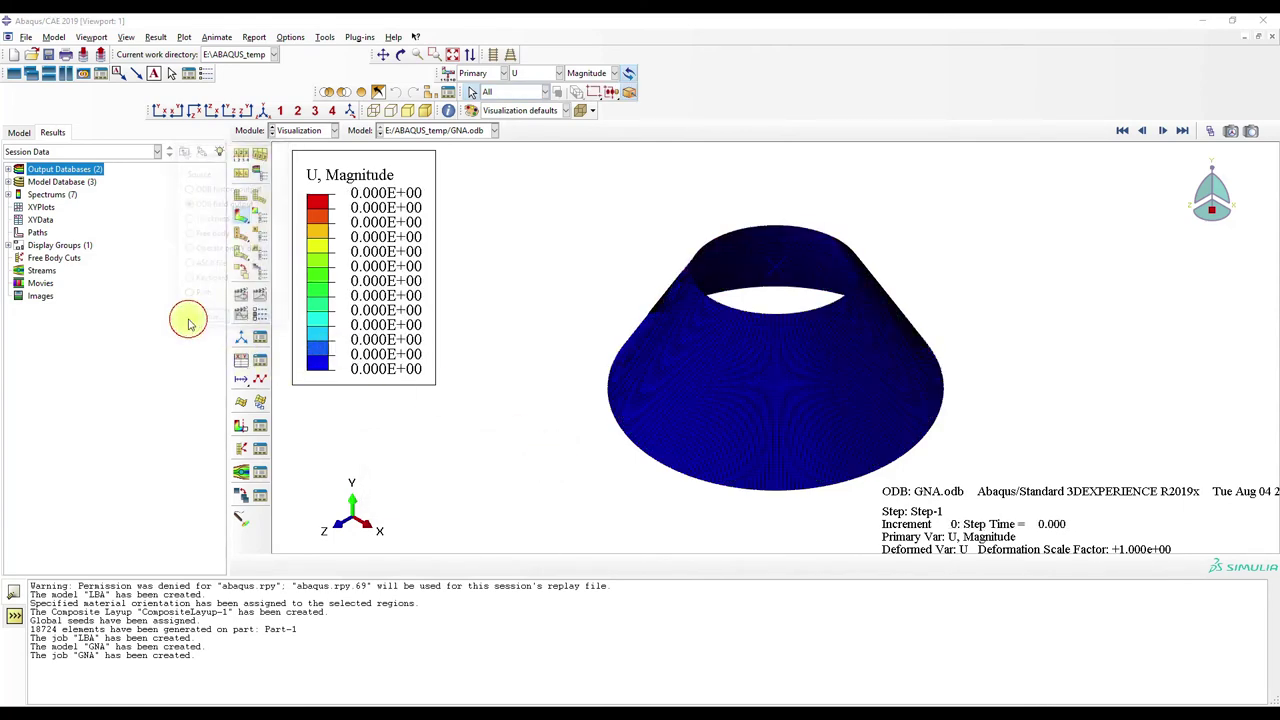
pyautogui.click(212, 192)
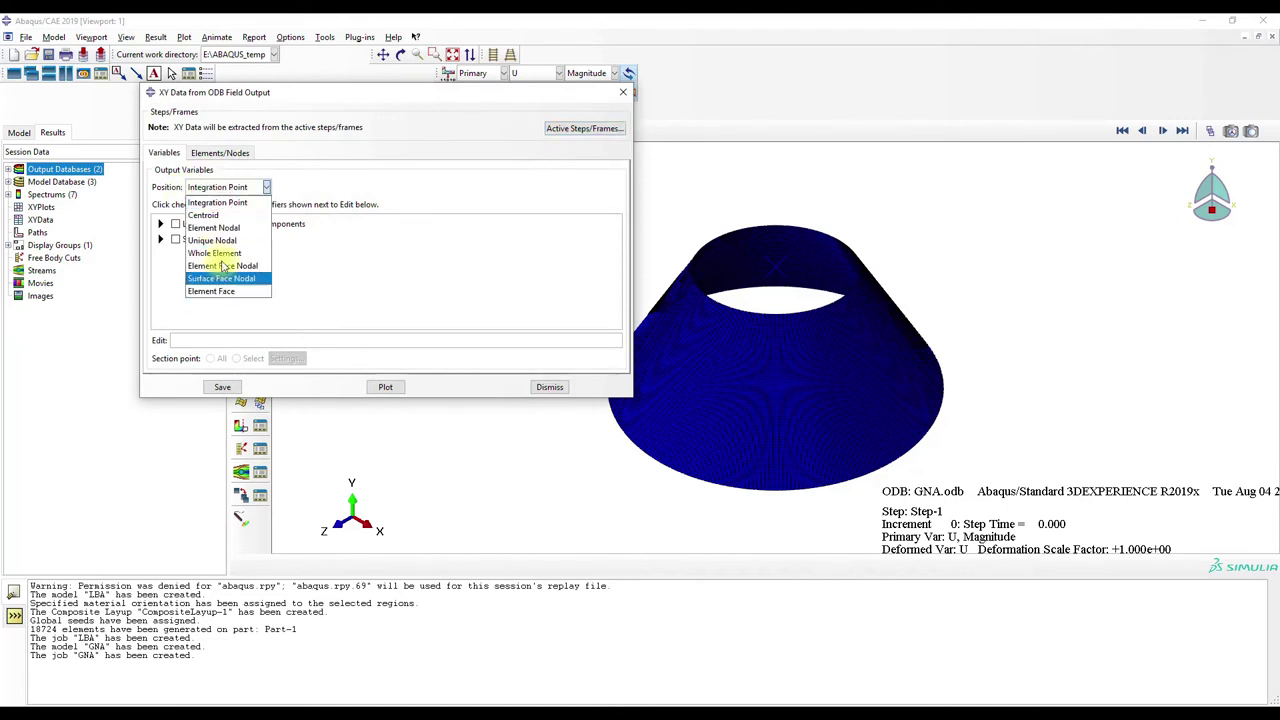
pyautogui.click(190, 240)
pyautogui.click(160, 239)
pyautogui.click(191, 264)
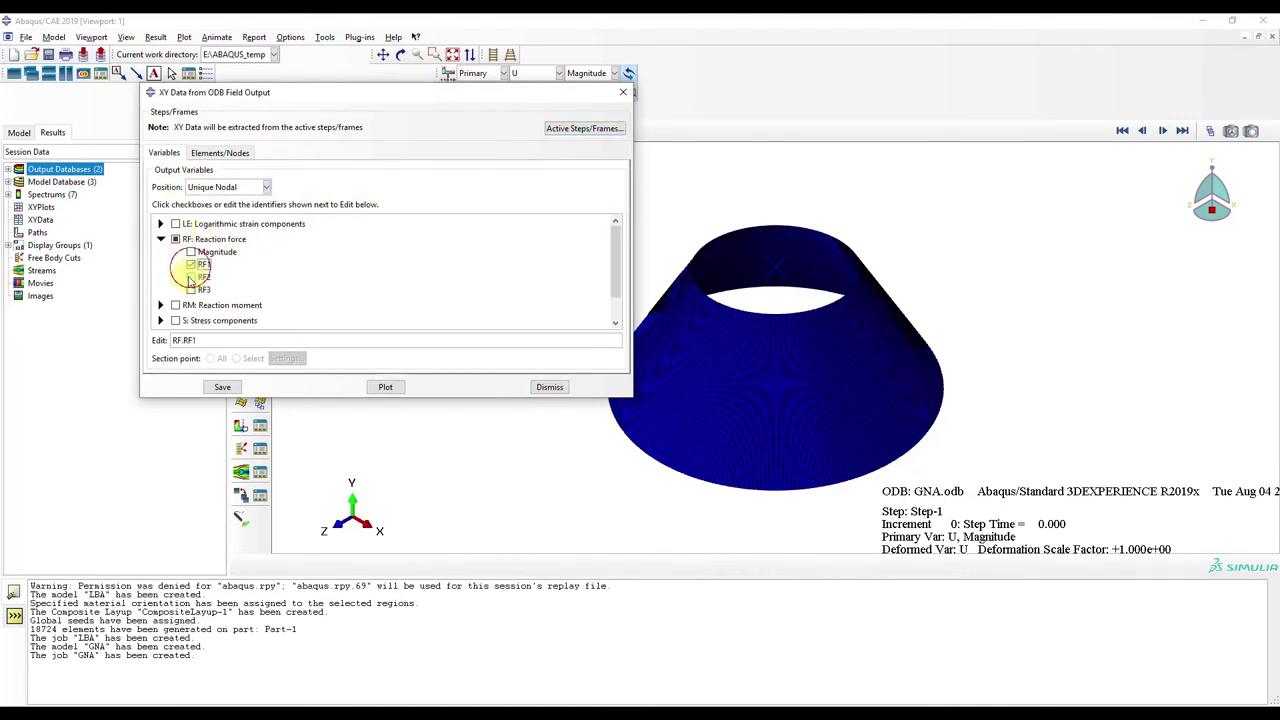
pyautogui.scroll(-3, 185, 270)
pyautogui.click(161, 277)
pyautogui.scroll(-1, 175, 285)
# Extract the XY data for node set REFERENCE_POINT_ 2, highlighting it in the viewport, and save the curves under default names
pyautogui.click(220, 152)
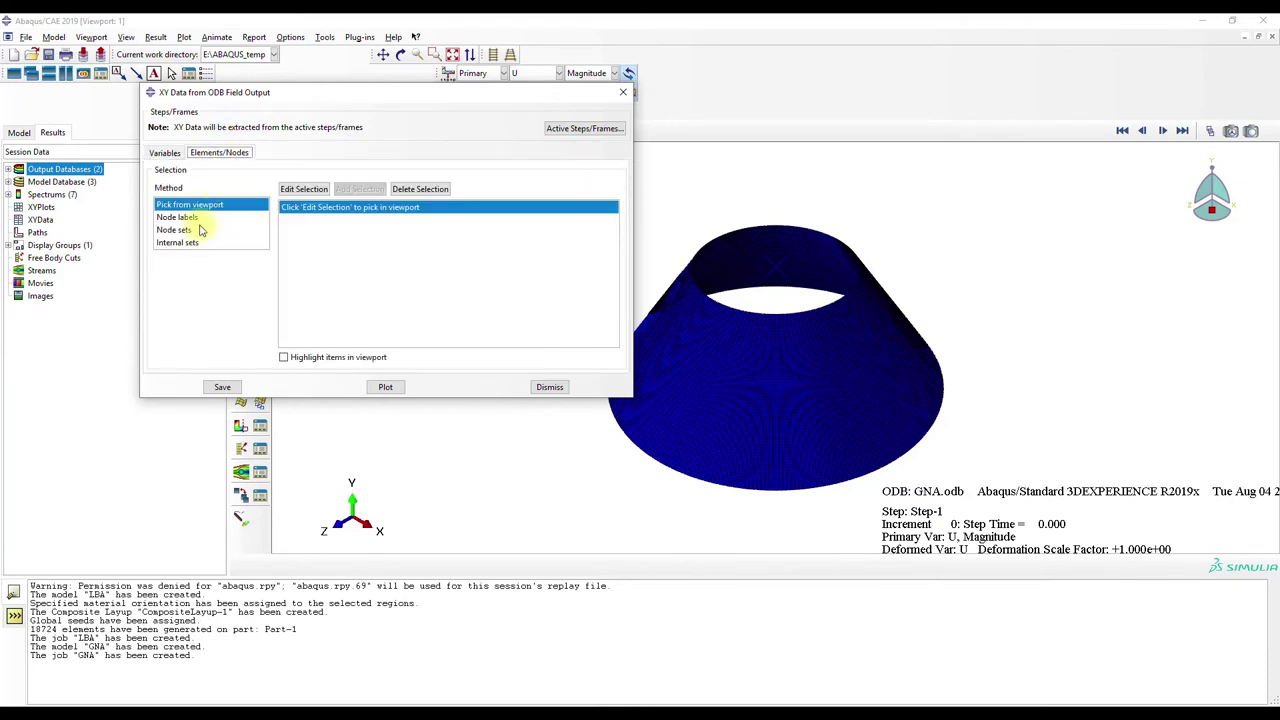
pyautogui.click(278, 232)
pyautogui.click(350, 296)
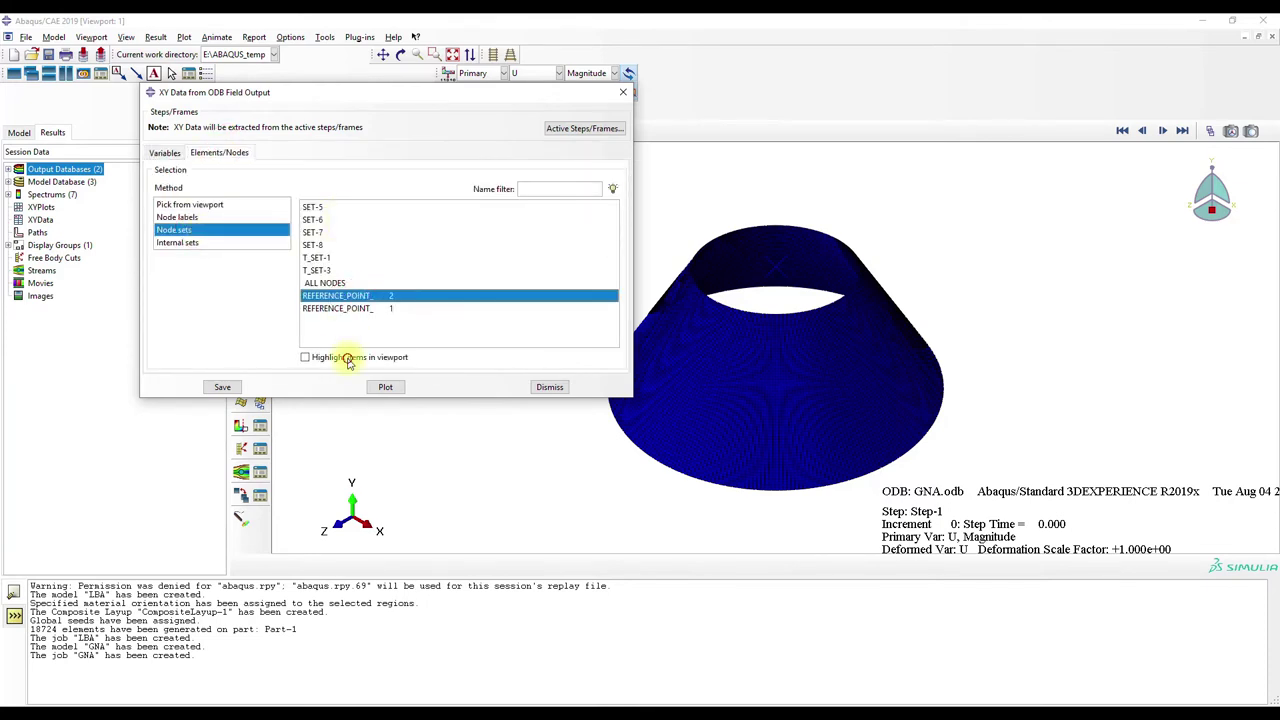
pyautogui.click(222, 387)
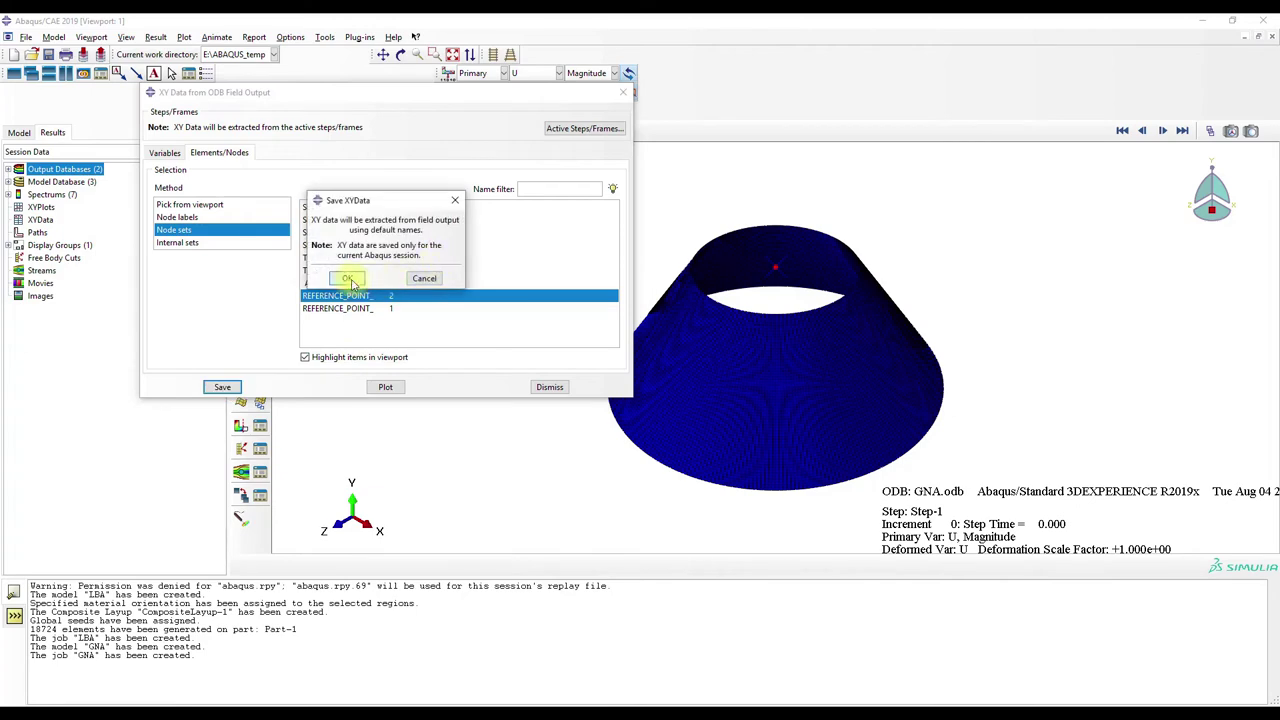
pyautogui.click(388, 277)
pyautogui.click(548, 387)
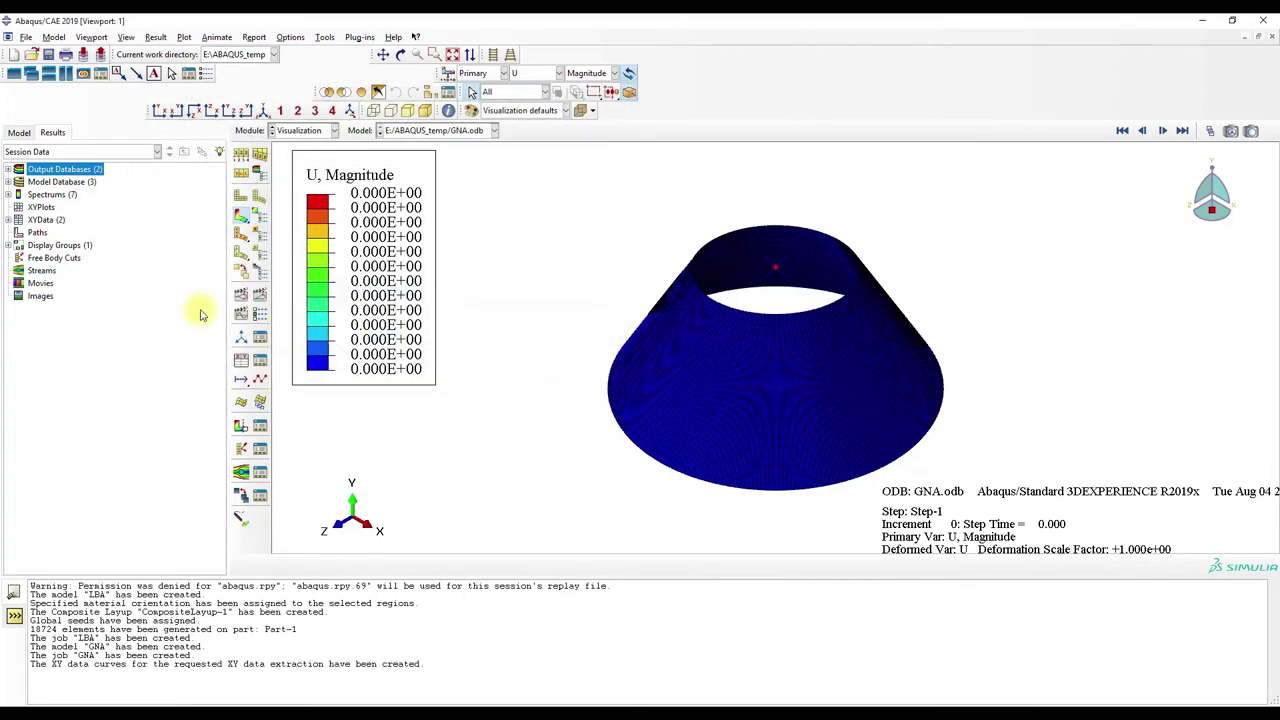
# Plot the force-displacement curve by combining the absolute U2 data with the absolute RF2 data of the reference point
pyautogui.click(9, 220)
pyautogui.click(249, 378)
pyautogui.click(236, 257)
pyautogui.click(200, 319)
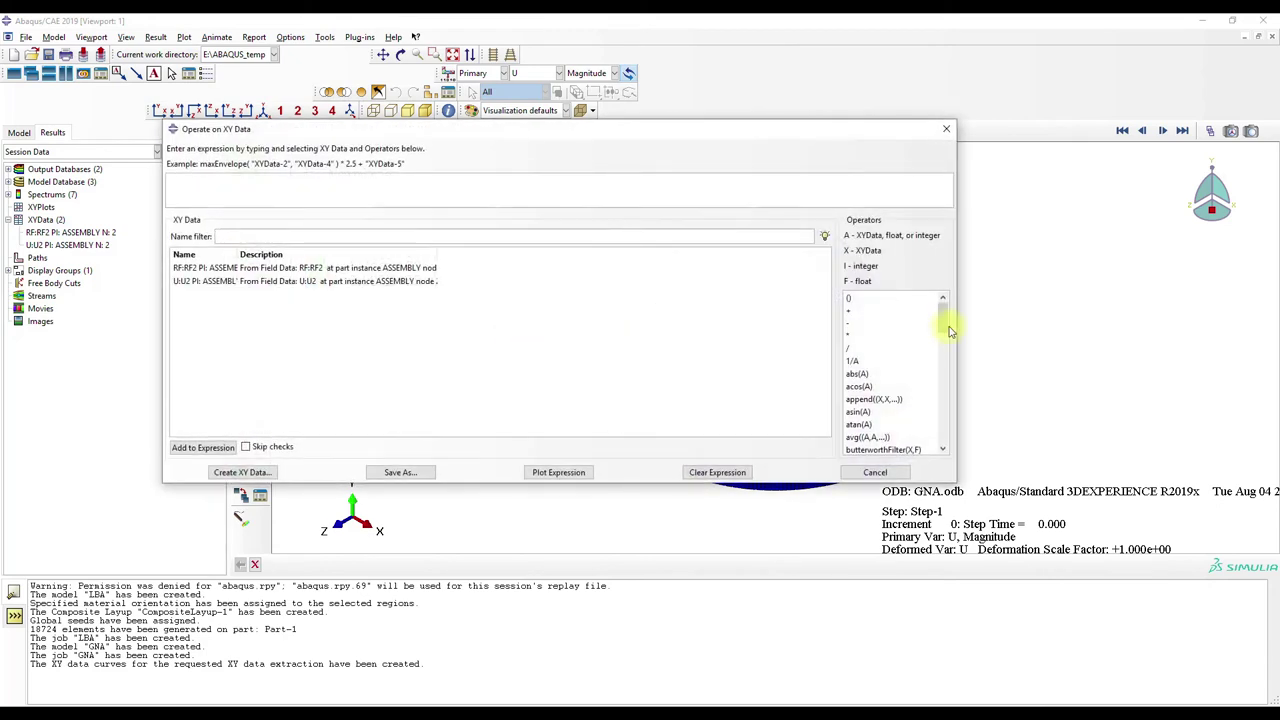
pyautogui.scroll(-2, 857, 329)
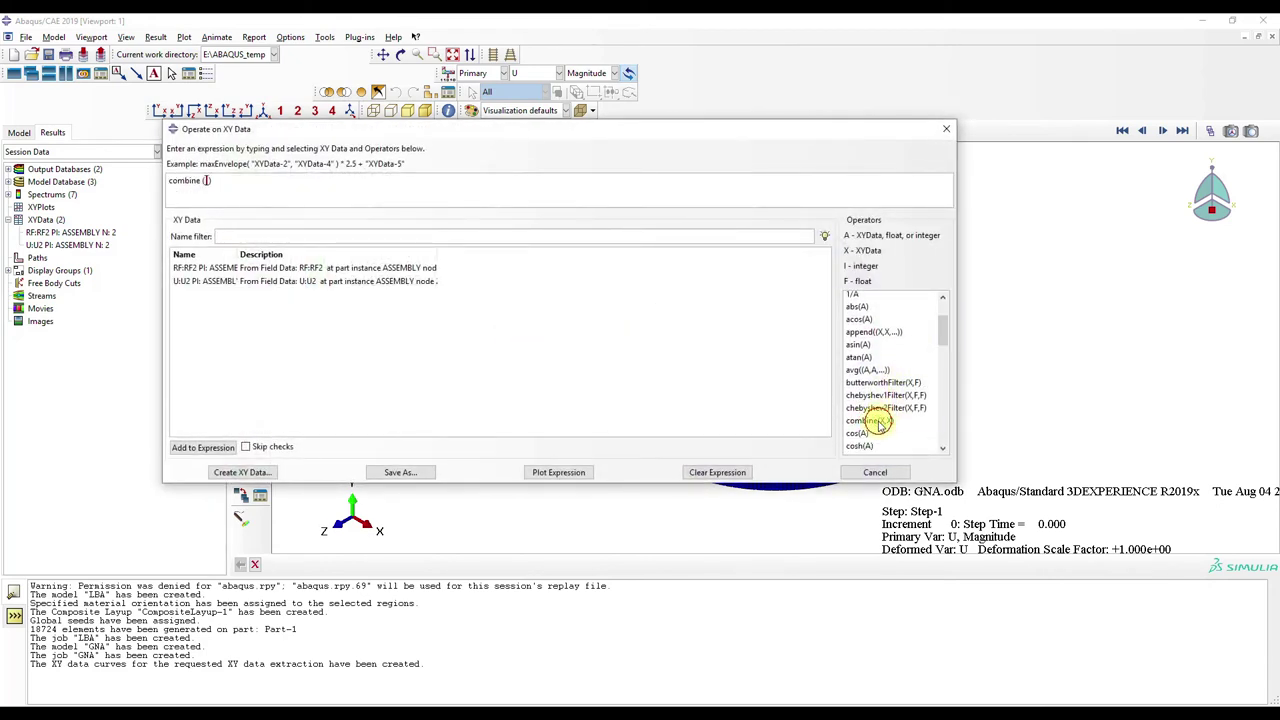
pyautogui.click(858, 306)
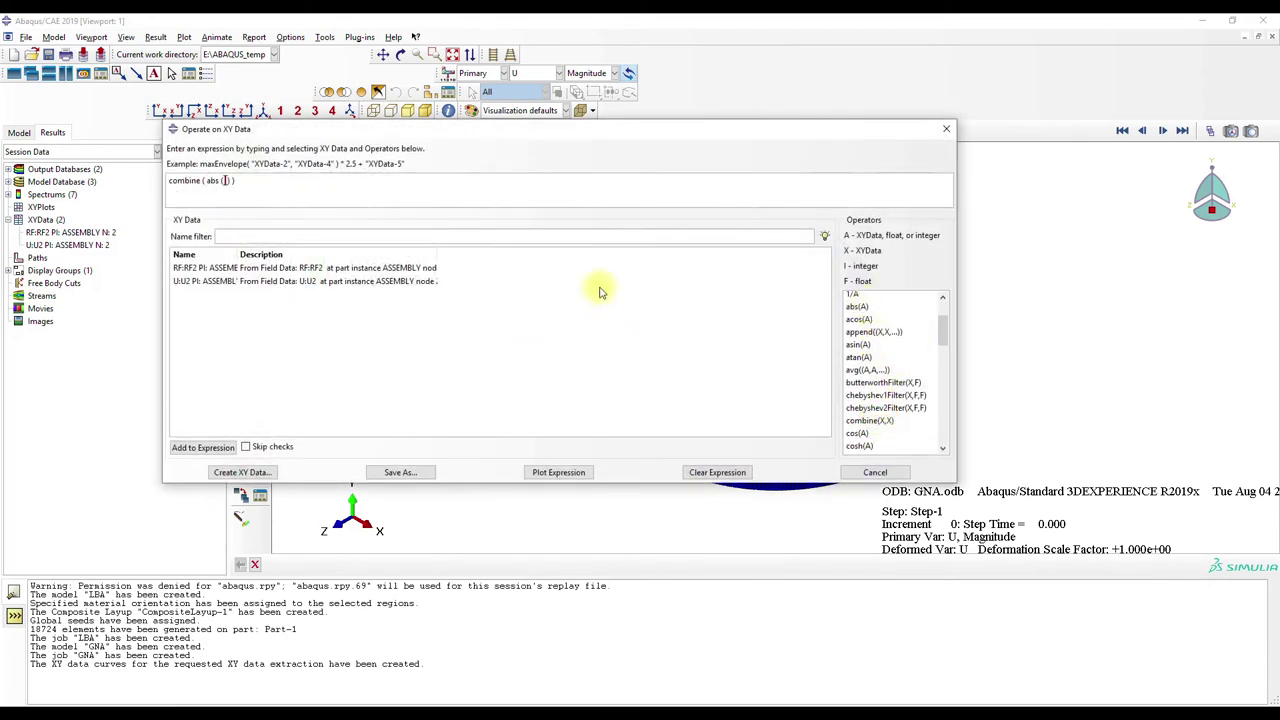
pyautogui.doubleClick(313, 283)
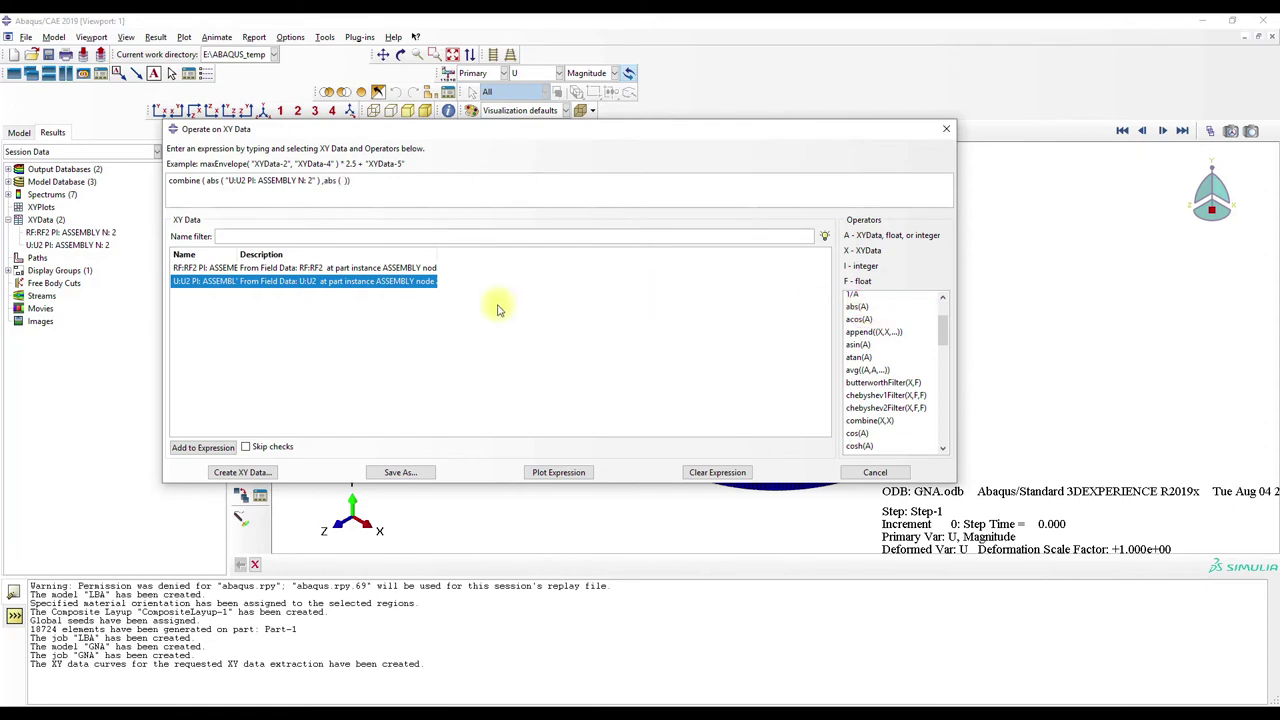
pyautogui.doubleClick(414, 267)
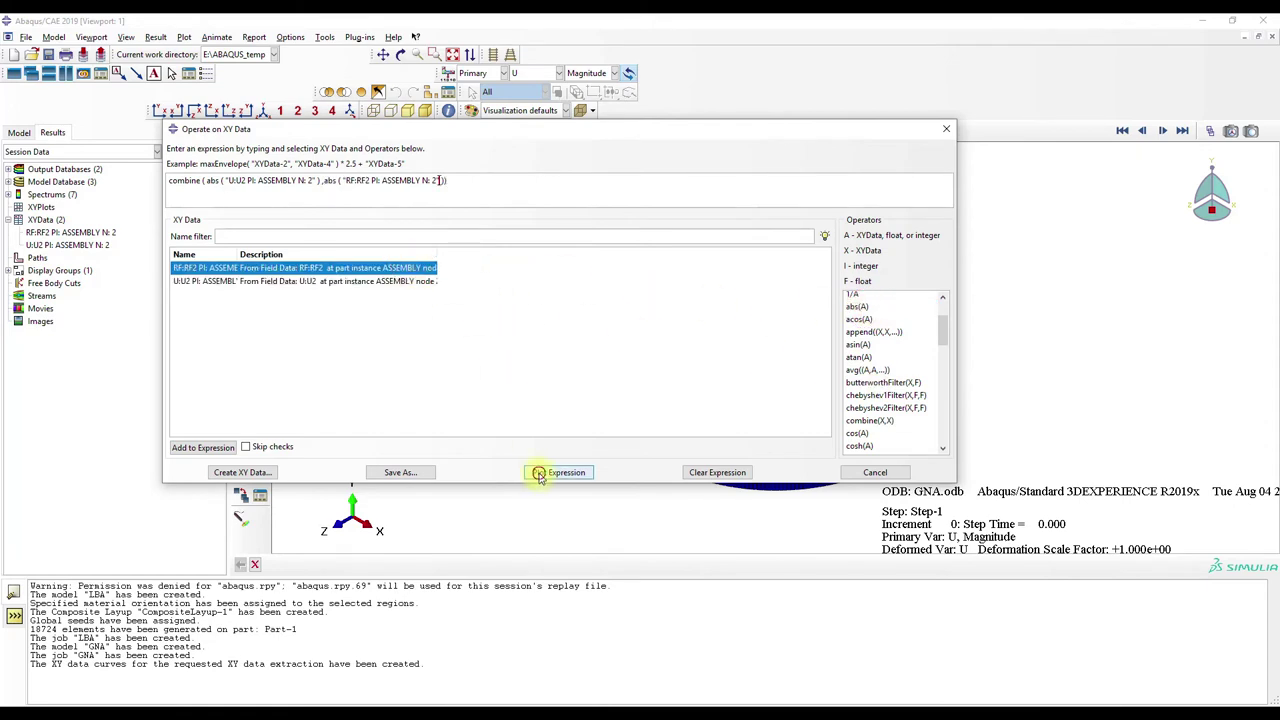
pyautogui.click(548, 472)
pyautogui.click(870, 472)
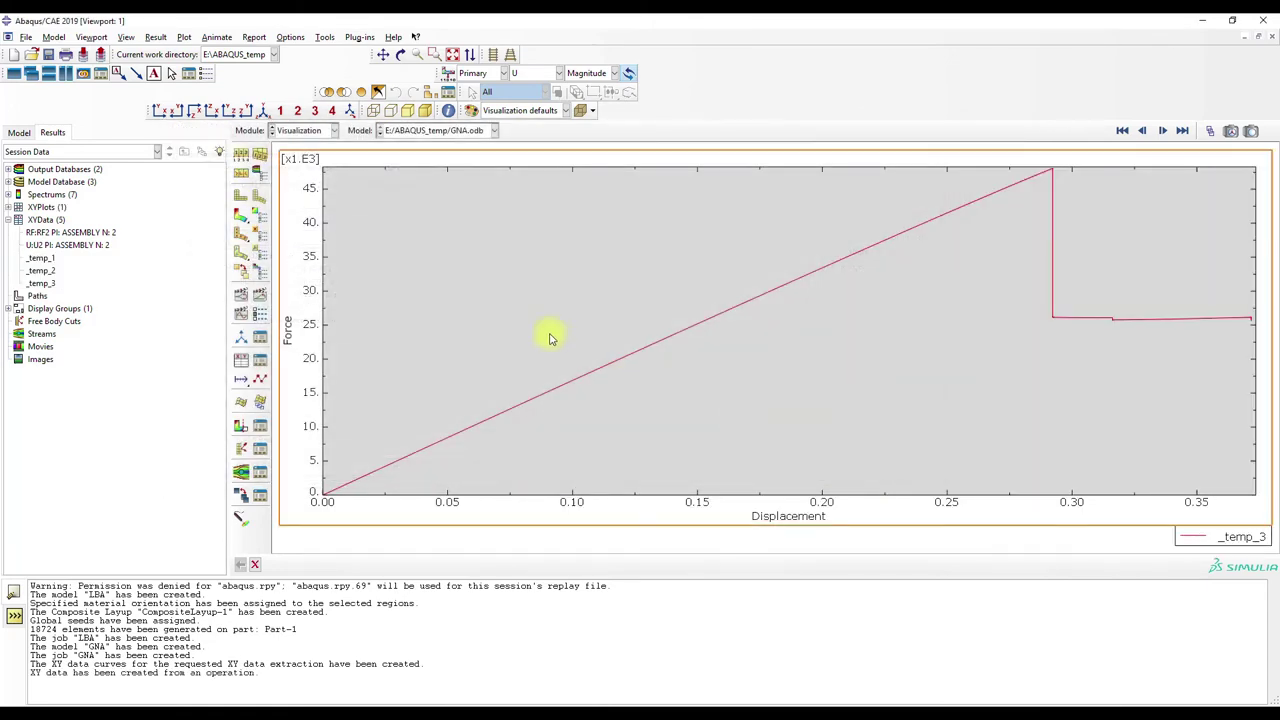
# Create a second viewport and tile both viewports side by side
pyautogui.click(65, 78)
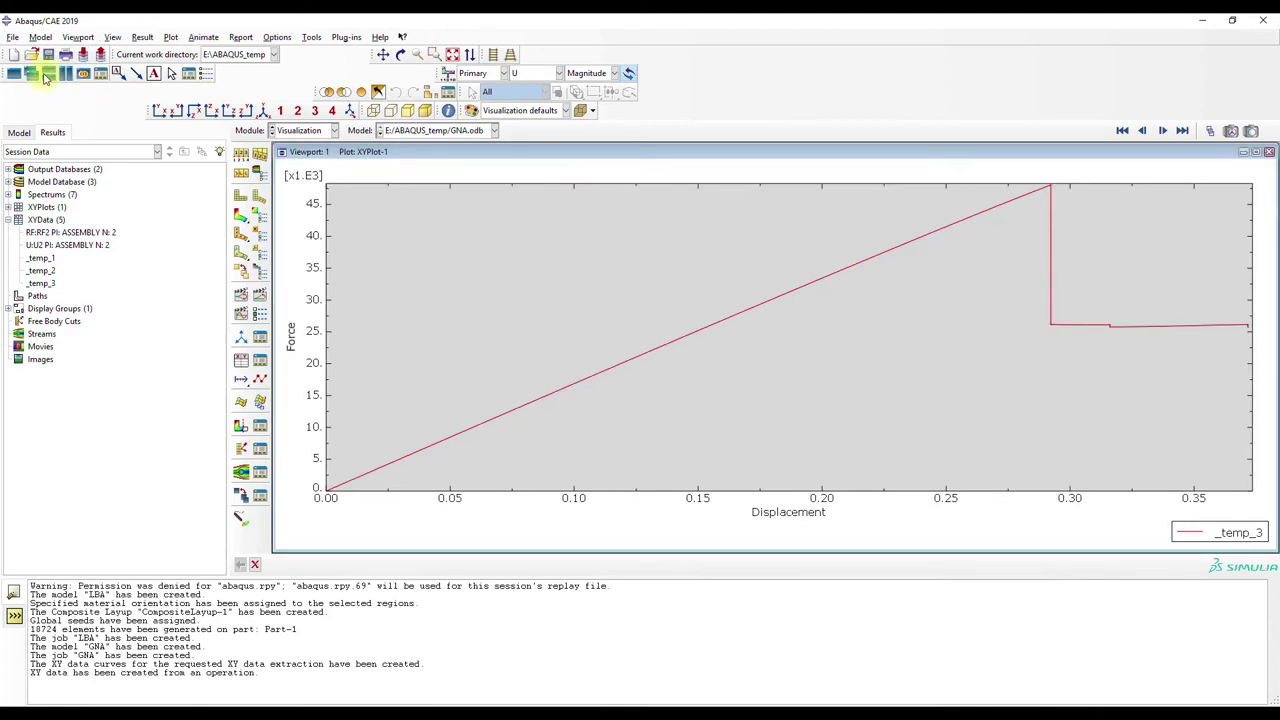
pyautogui.click(14, 75)
pyautogui.click(65, 77)
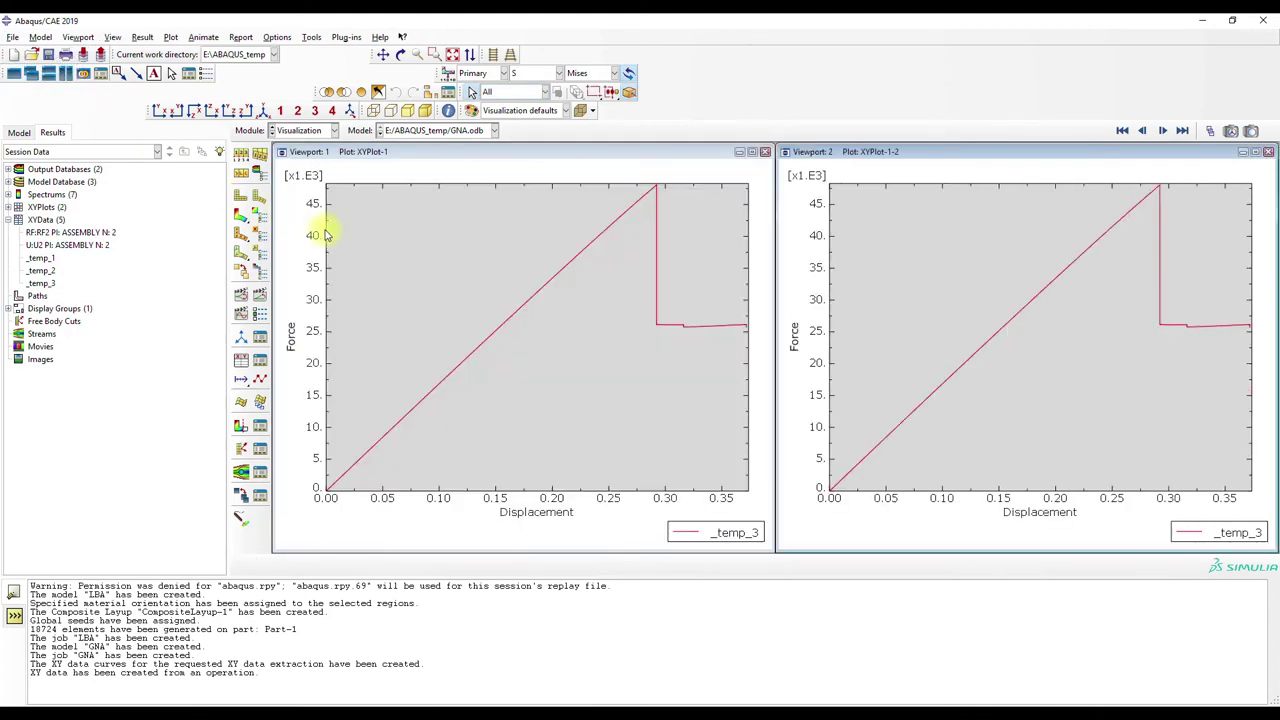
# Show the GNA displacement magnitude contours in Viewport 1 and position the cone clear of the legend
pyautogui.click(597, 182)
pyautogui.click(241, 215)
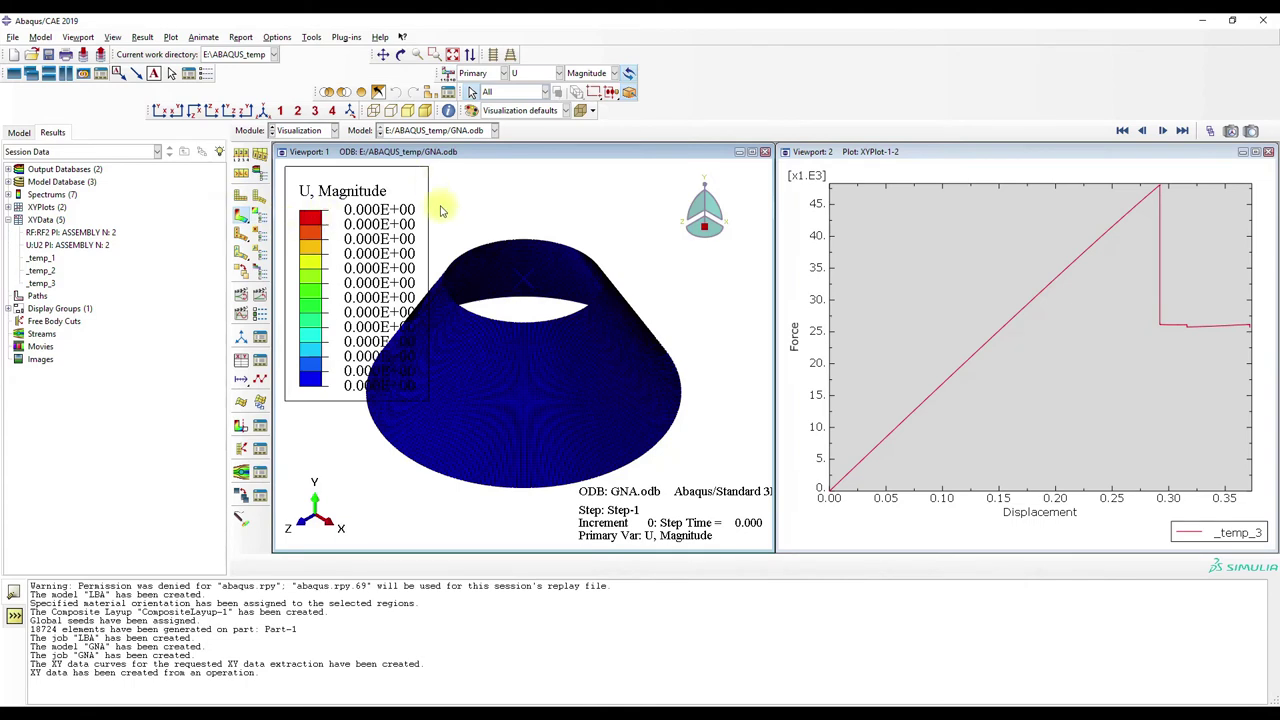
pyautogui.scroll(-3, 531, 251)
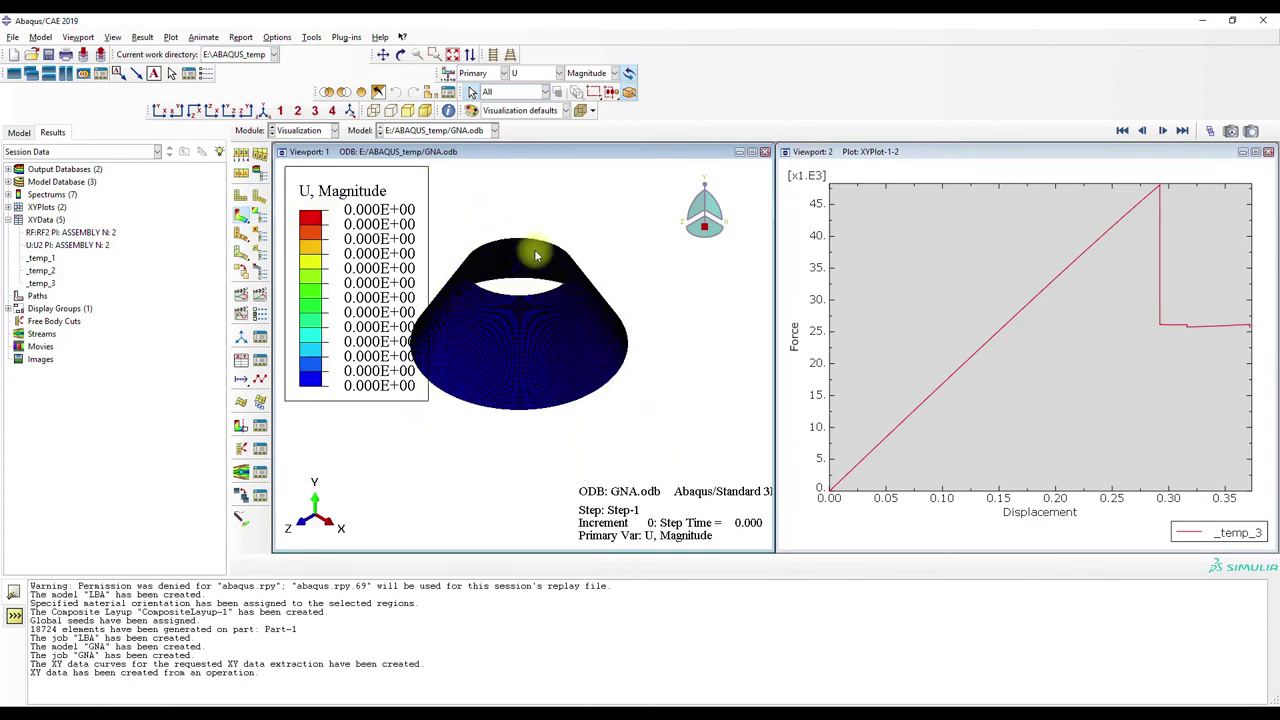
pyautogui.click(383, 55)
pyautogui.moveTo(606, 257); pyautogui.dragTo(558, 240)
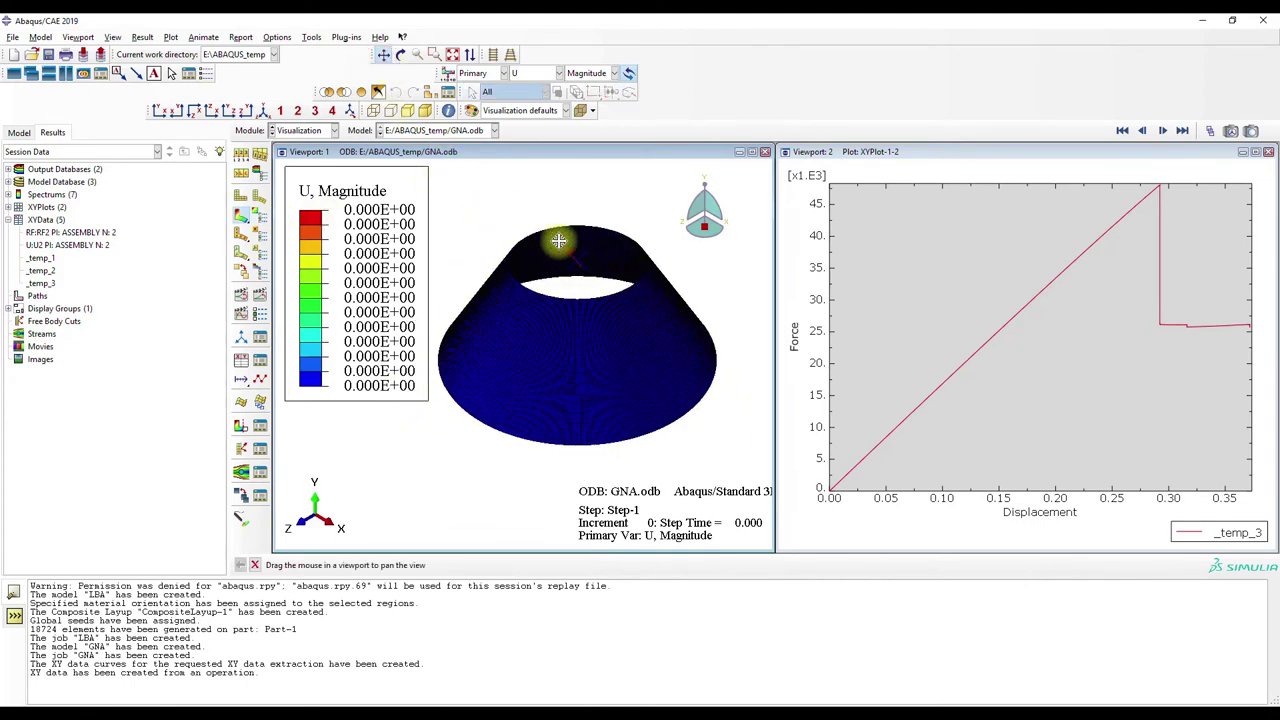
# Set the contour plot's auto-computed animation limits to be recomputed for each frame
pyautogui.click(243, 215)
pyautogui.click(796, 217)
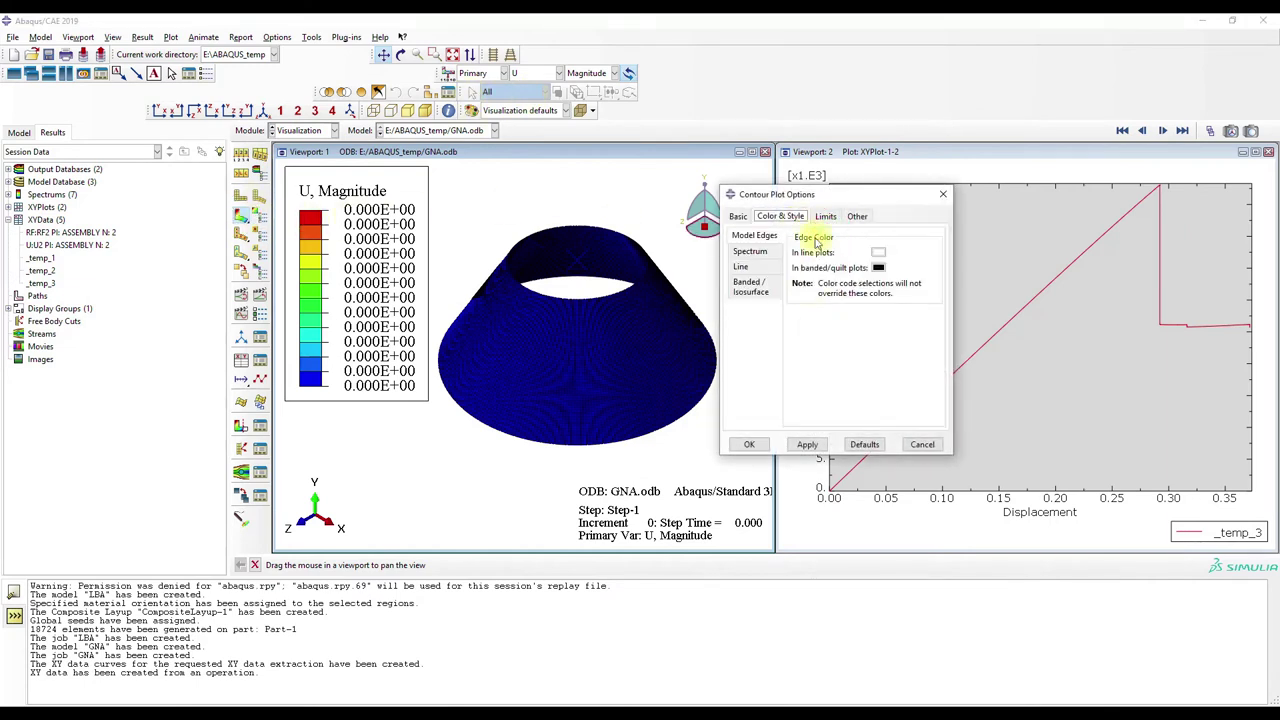
pyautogui.click(825, 216)
pyautogui.click(790, 381)
pyautogui.click(795, 425)
pyautogui.click(803, 445)
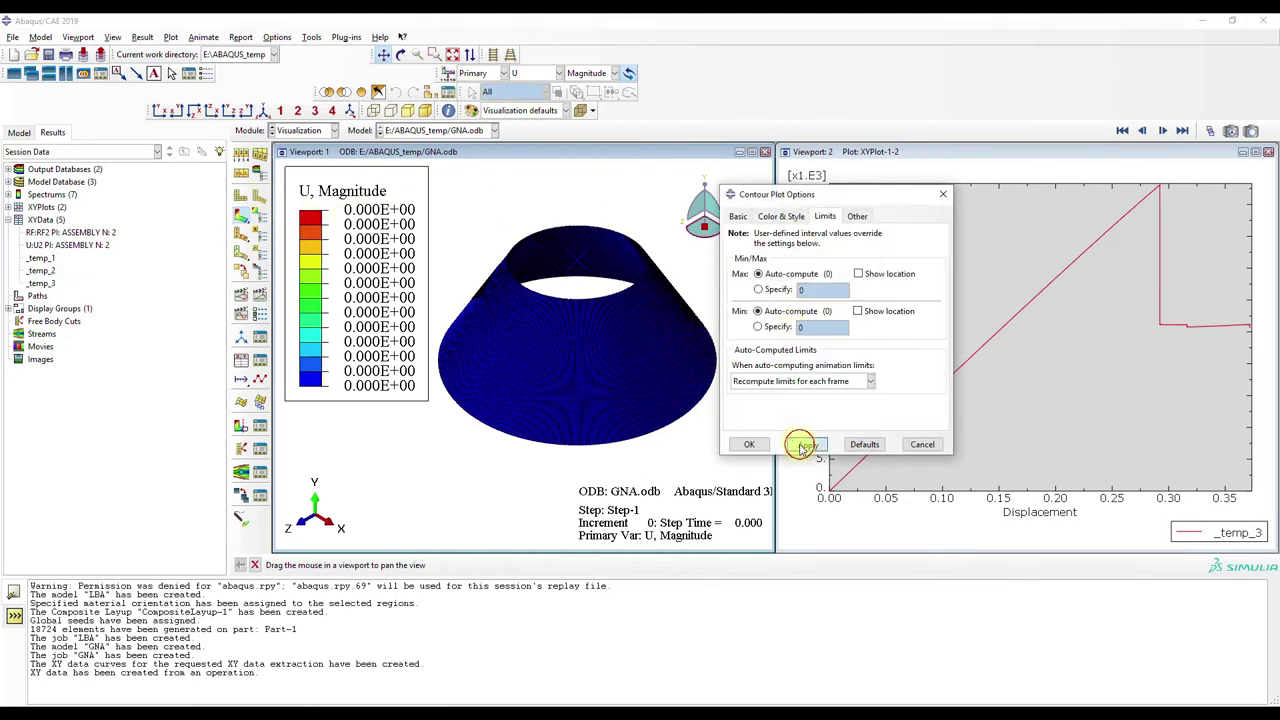
pyautogui.click(749, 444)
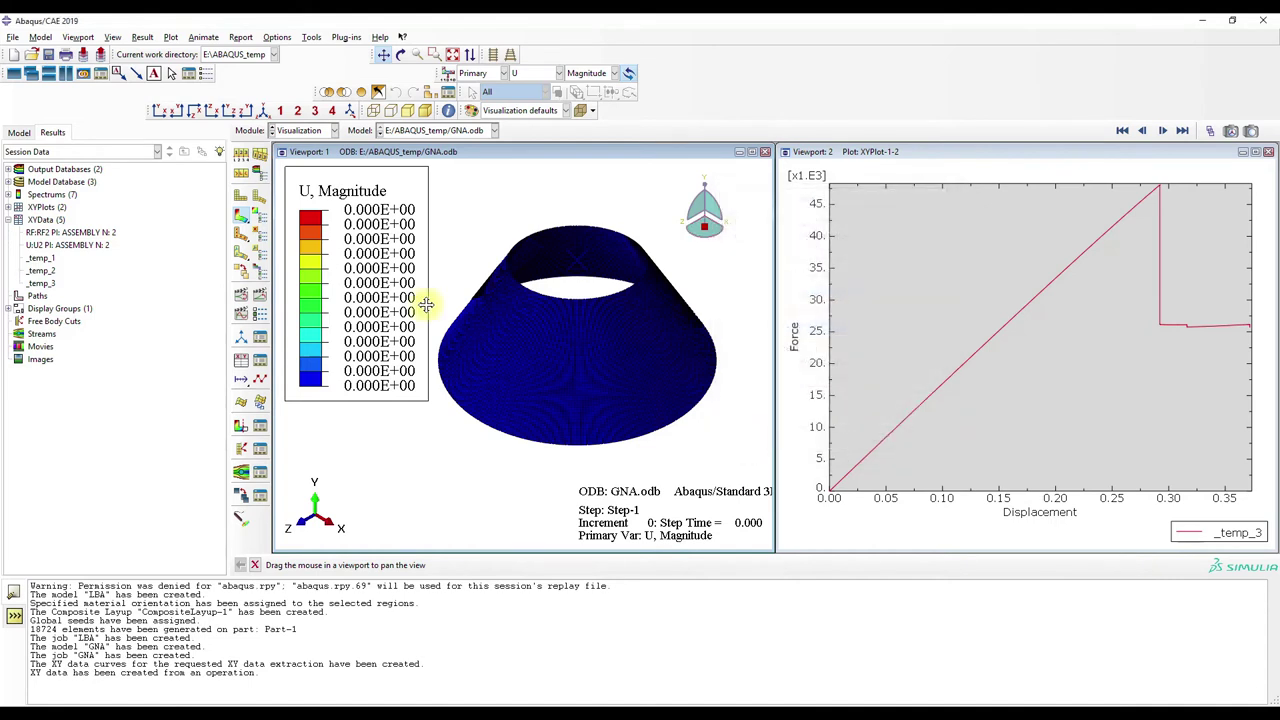
# Set up a time history animation of both viewports, with the XY time tracker drawn as a thin solid green line without the highlight method
pyautogui.click(262, 298)
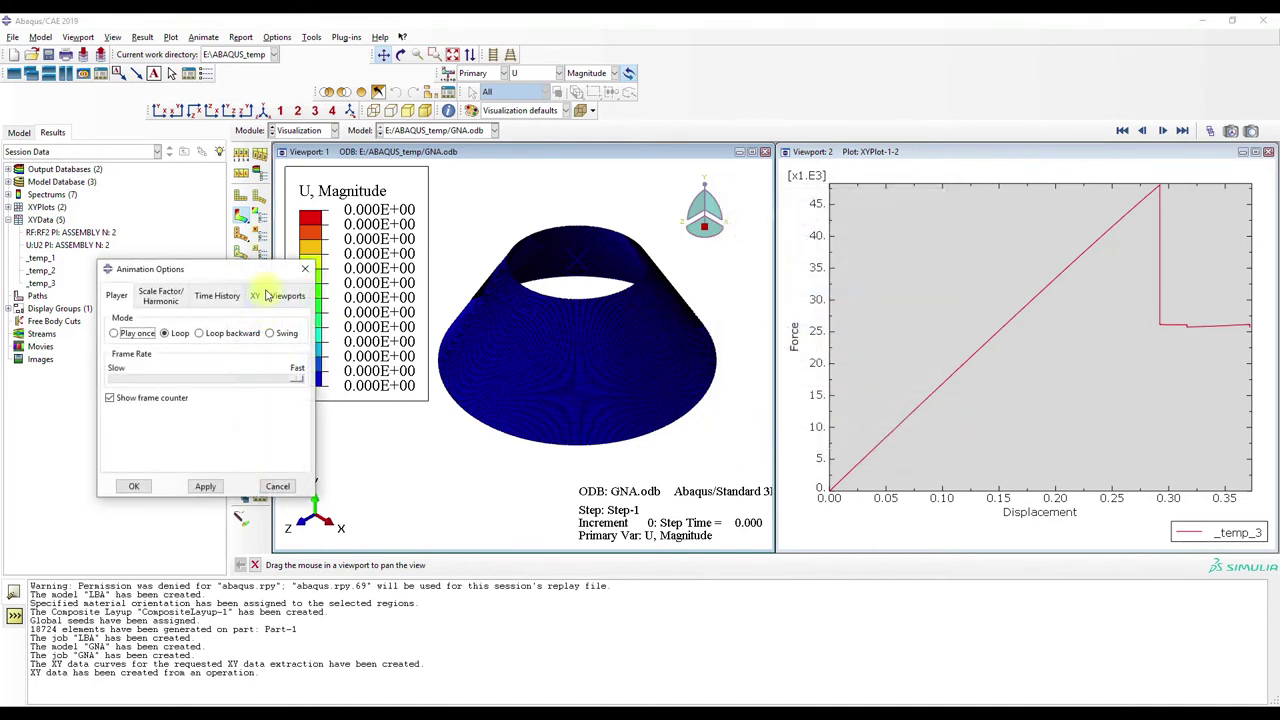
pyautogui.click(286, 296)
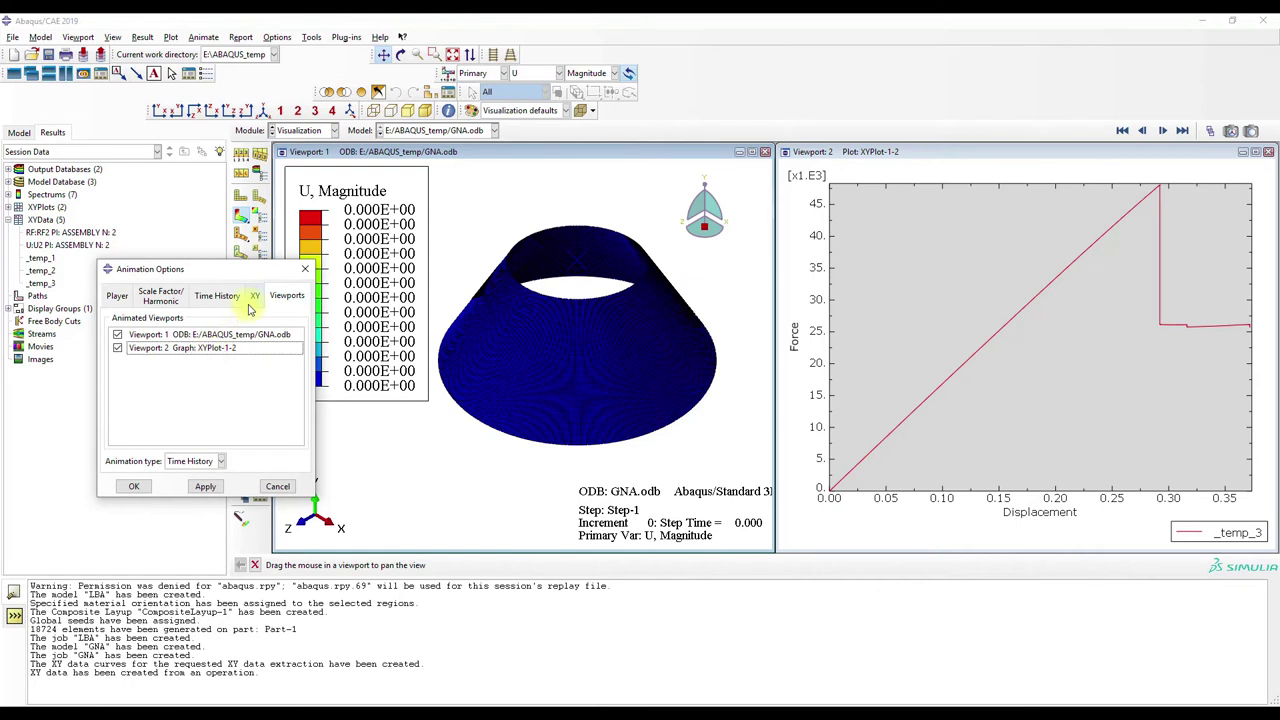
pyautogui.click(254, 296)
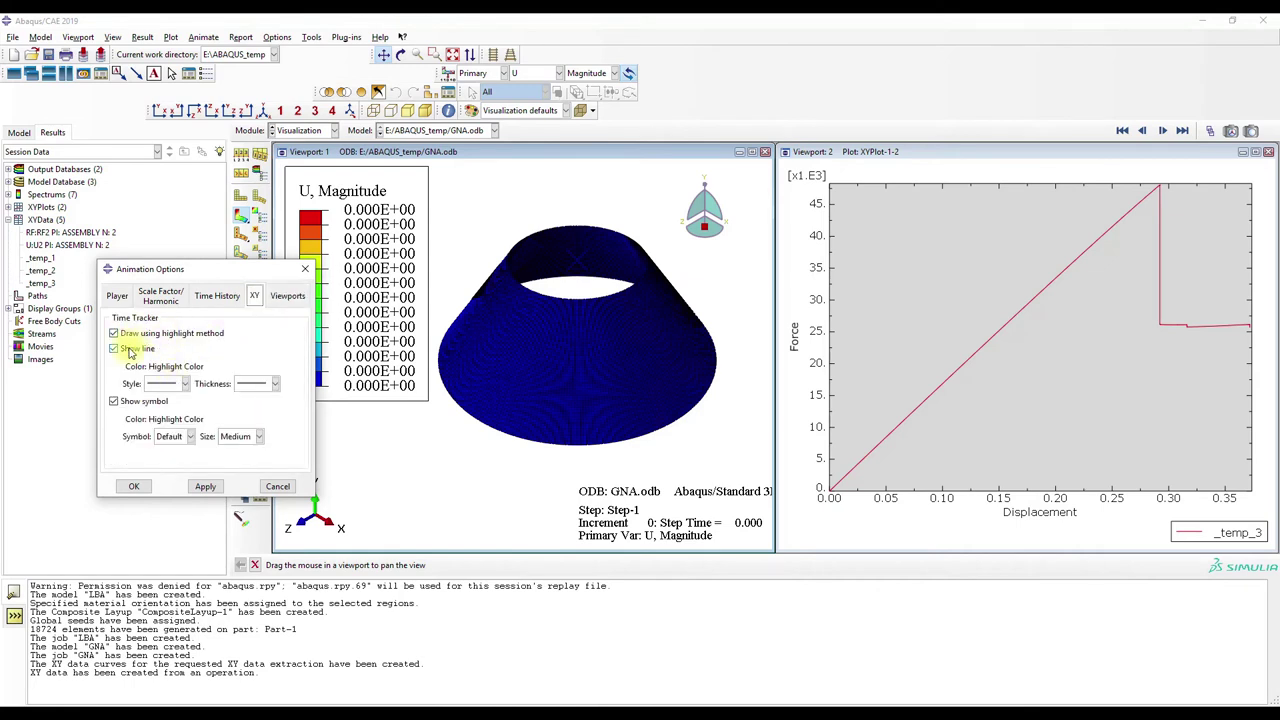
pyautogui.click(163, 366)
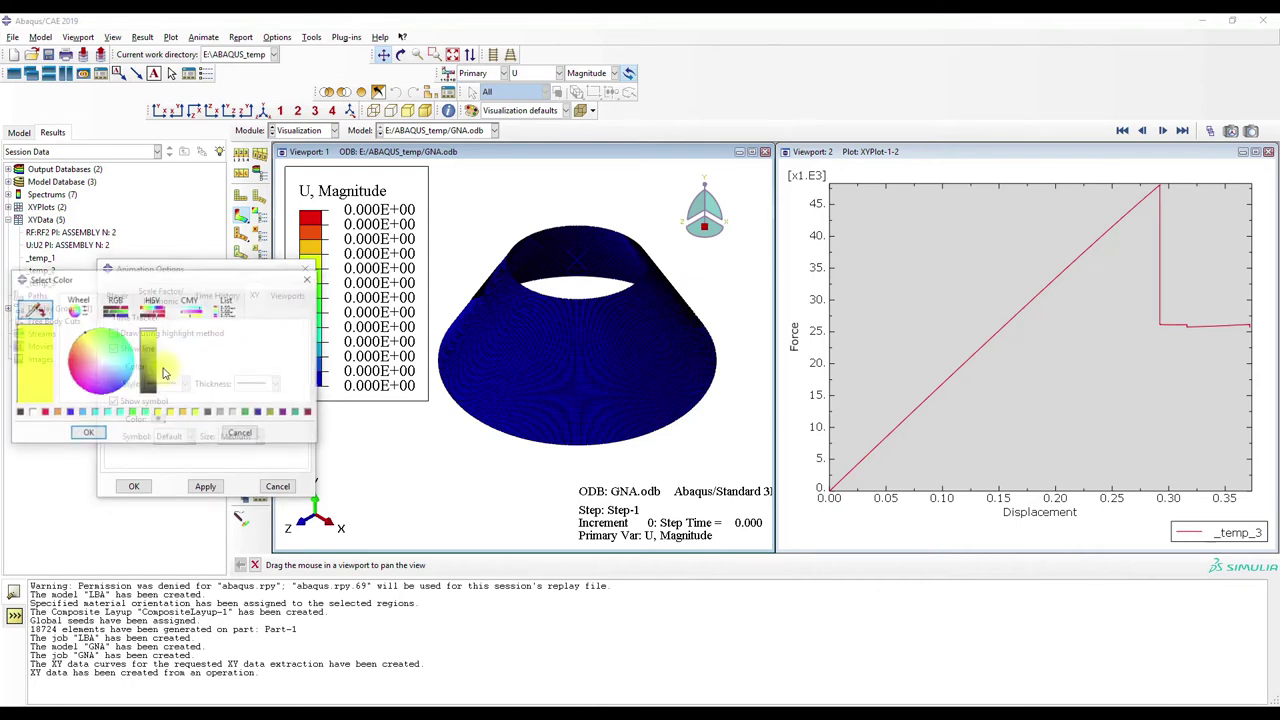
pyautogui.click(141, 413)
pyautogui.click(87, 433)
pyautogui.click(250, 384)
pyautogui.click(245, 405)
pyautogui.click(165, 384)
pyautogui.click(163, 425)
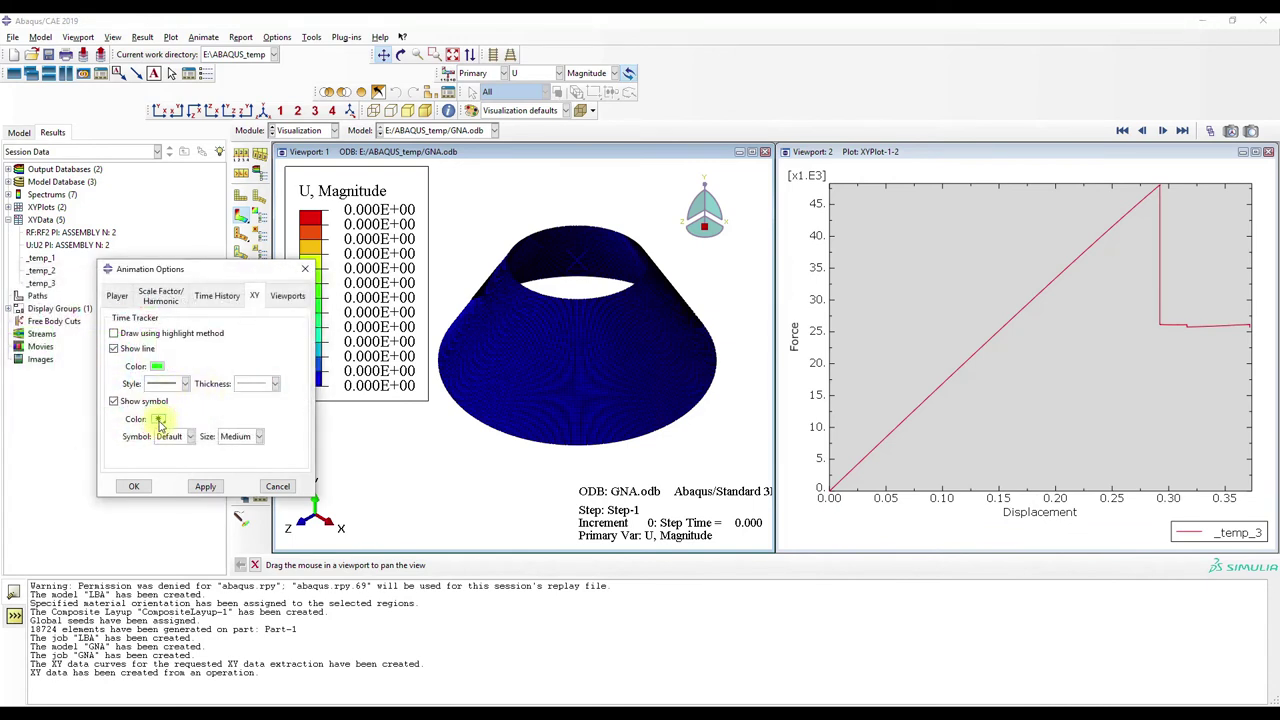
# Set the time tracker symbol to a large red filled circle and apply the animation options
pyautogui.click(158, 420)
pyautogui.click(45, 413)
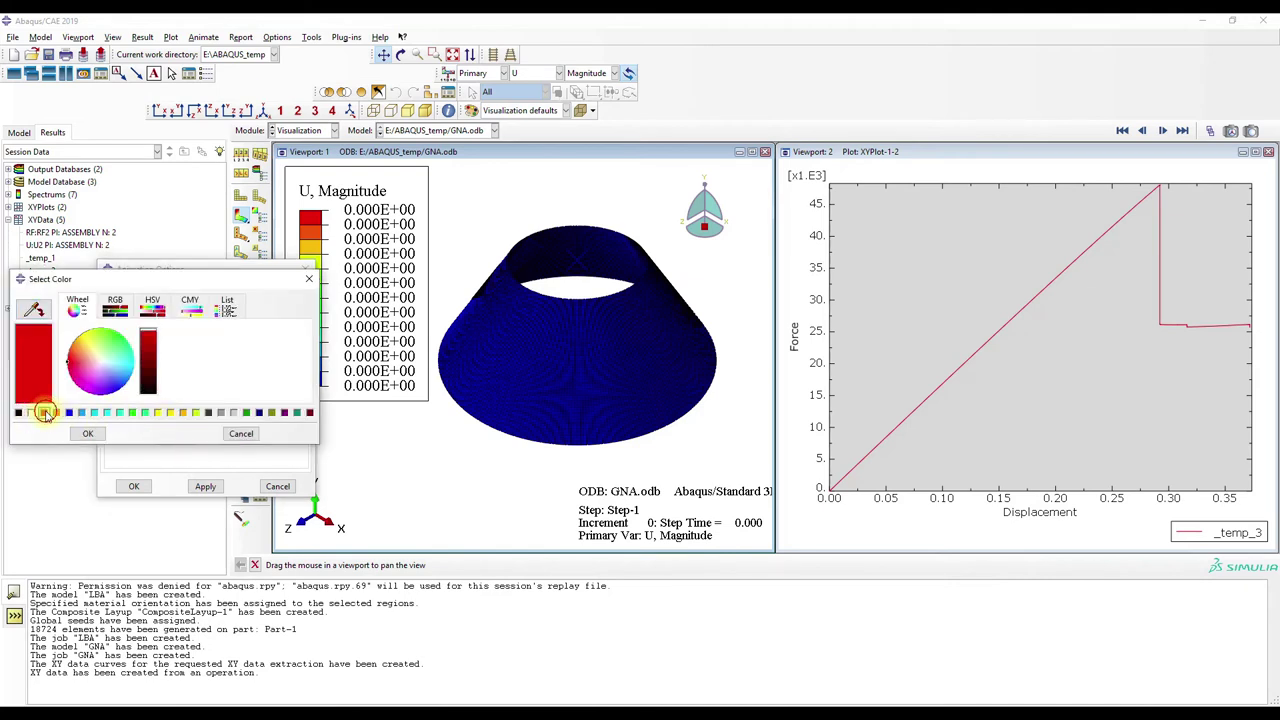
pyautogui.click(87, 433)
pyautogui.click(189, 436)
pyautogui.click(172, 452)
pyautogui.click(258, 436)
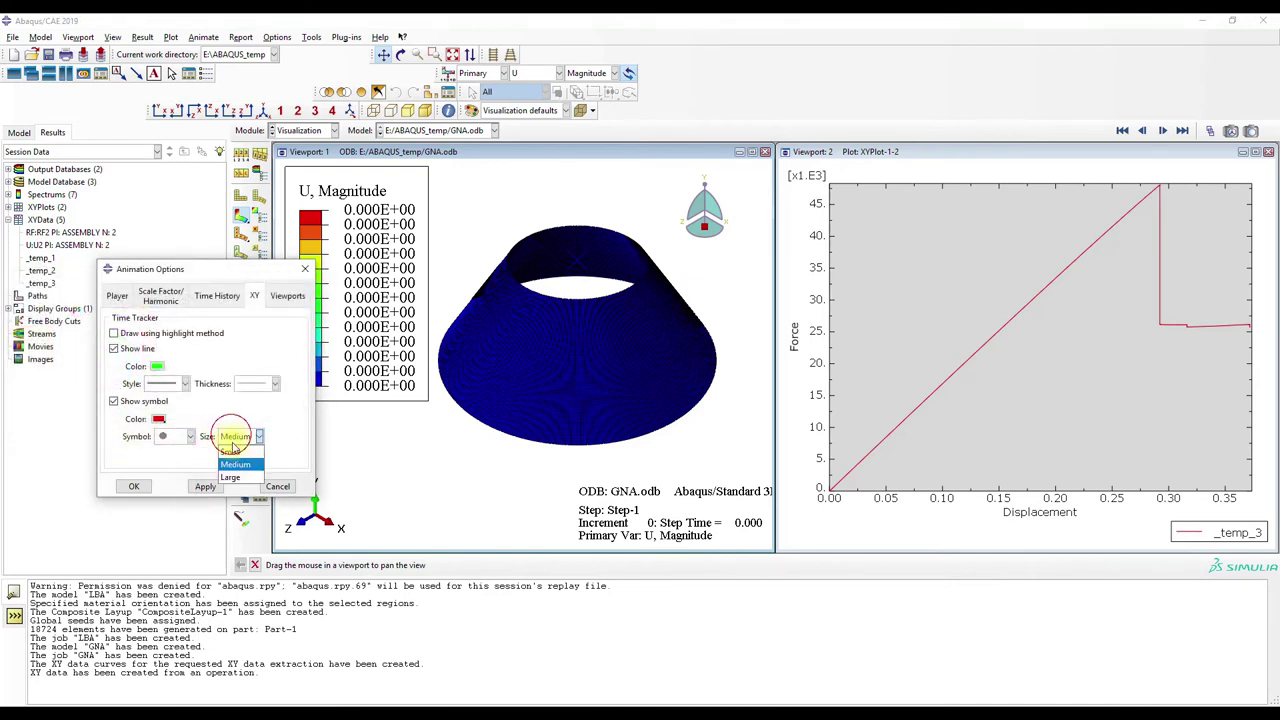
pyautogui.click(232, 478)
pyautogui.click(206, 487)
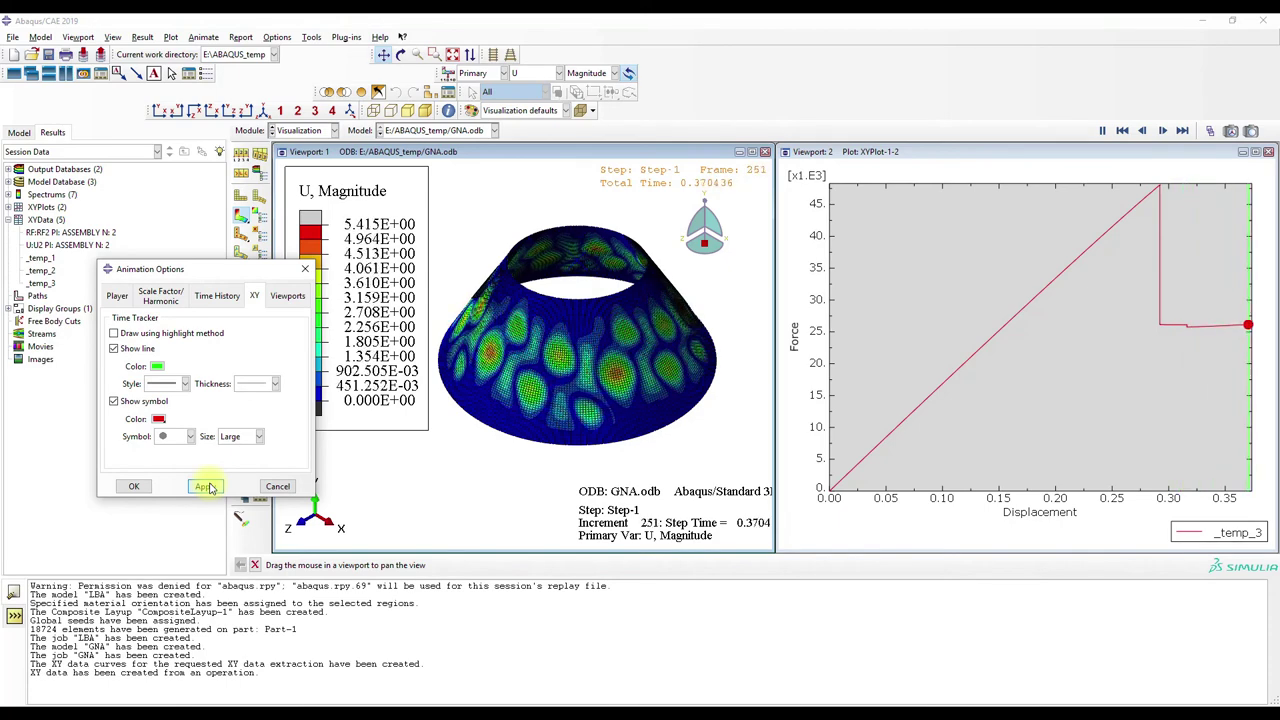
pyautogui.click(207, 486)
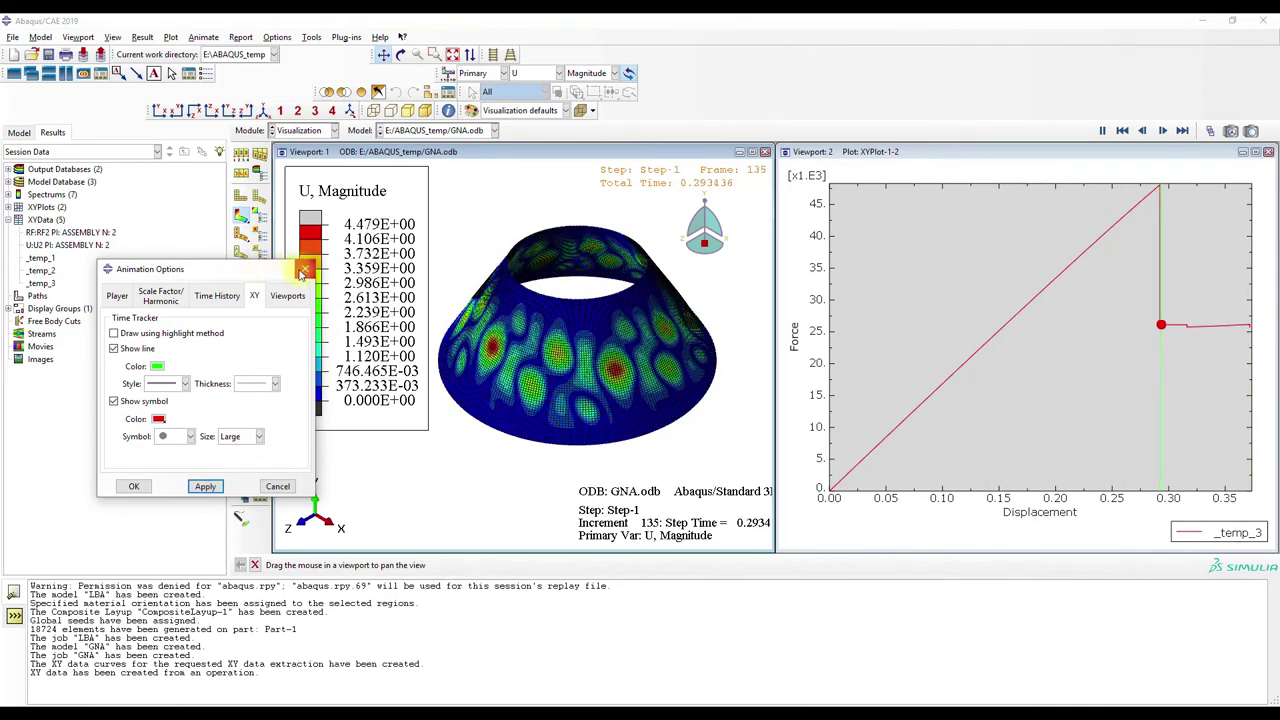
pyautogui.click(305, 271)
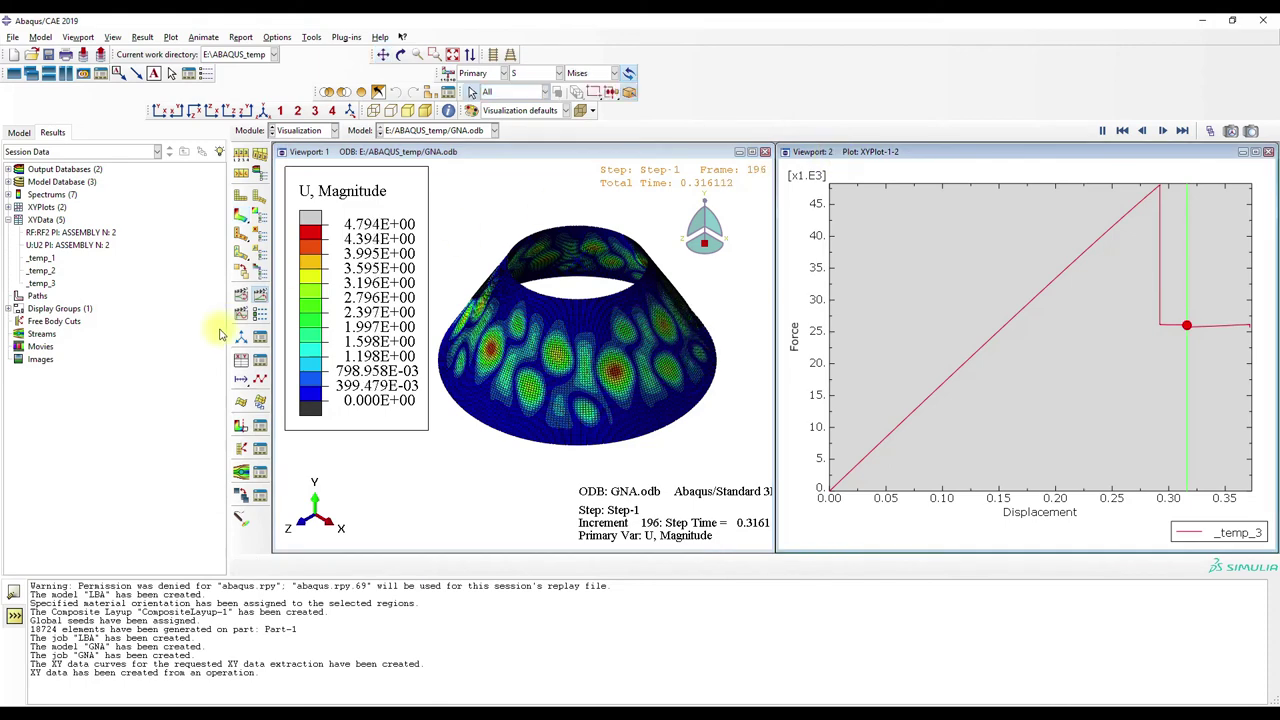
# Check the maximum value of the Force axis for the second chart in the axis options
pyautogui.click(241, 386)
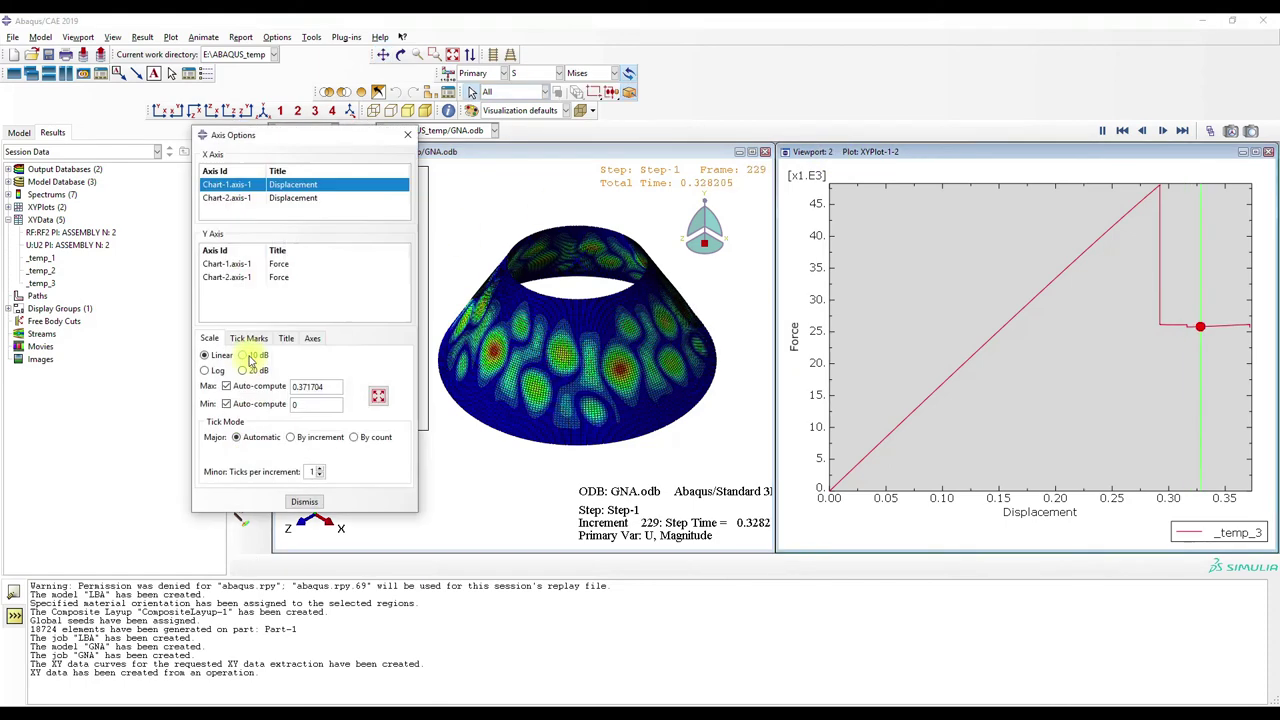
pyautogui.click(256, 264)
pyautogui.click(260, 278)
pyautogui.moveTo(324, 389); pyautogui.dragTo(283, 392)
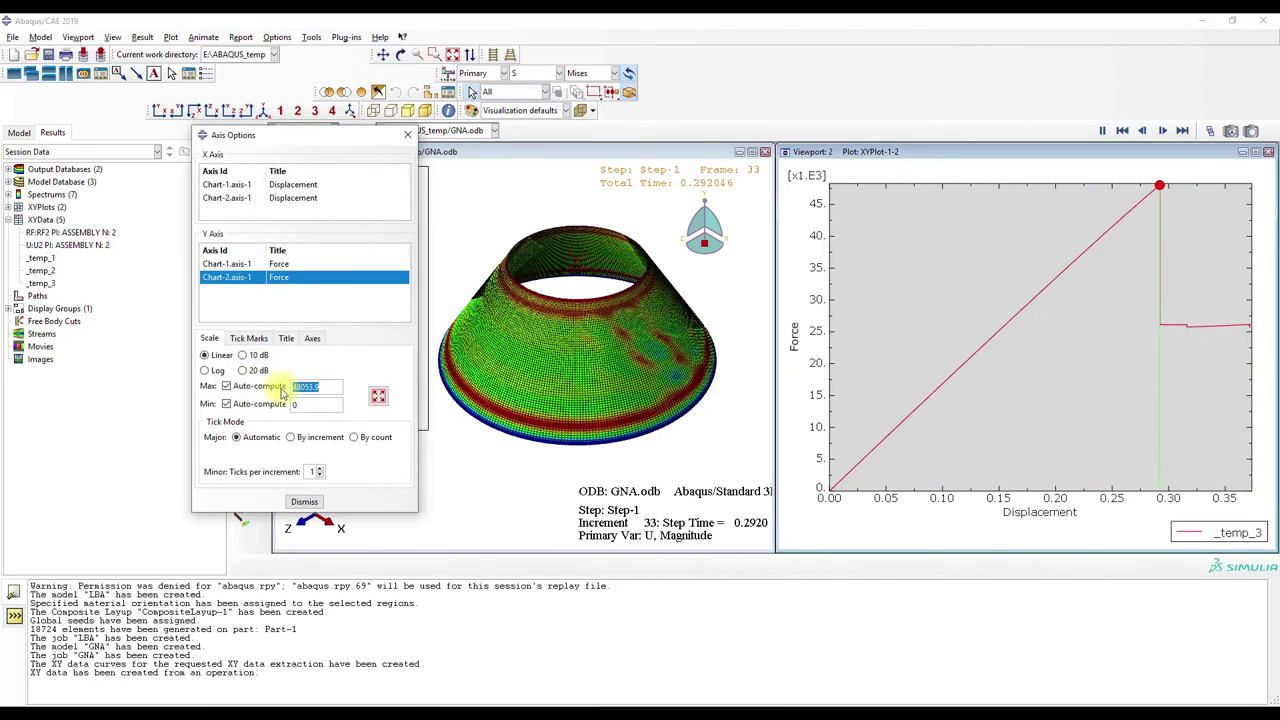
pyautogui.click(407, 135)
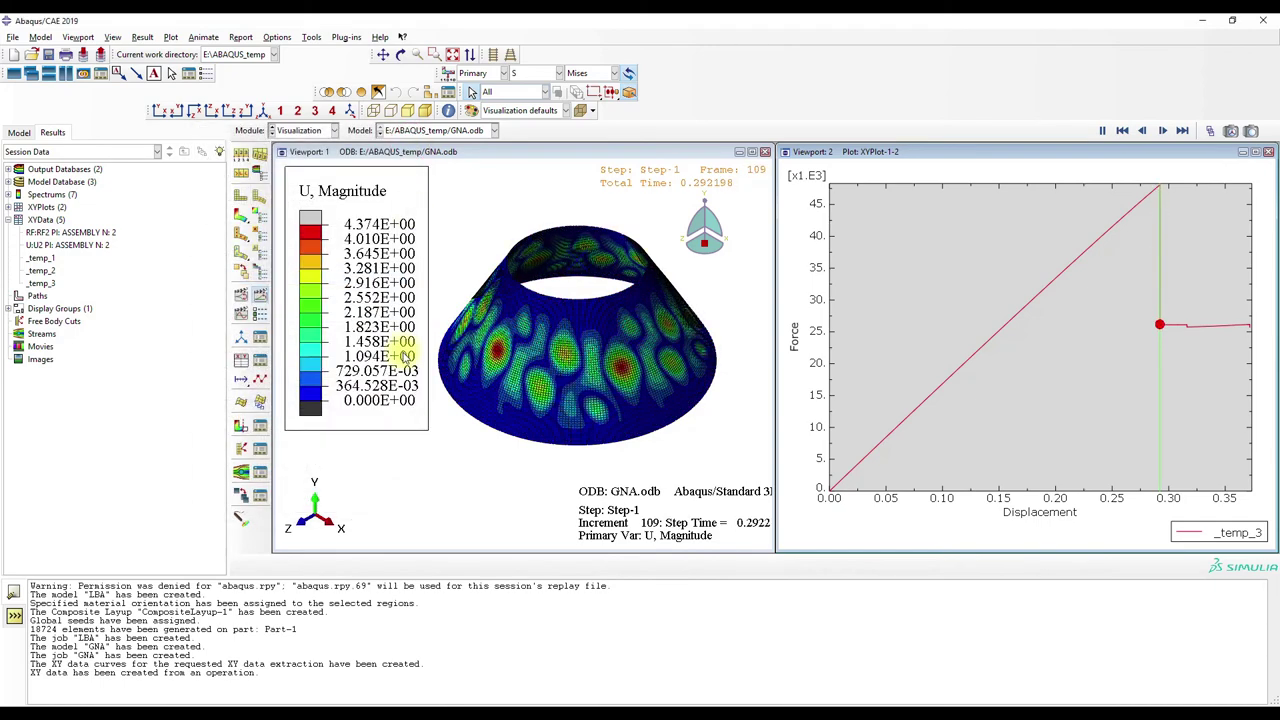
# Delete the XY data _temp_1 and _temp_2 and plot the remaining _temp_3 curve in Viewport 1
pyautogui.press('Delete')
pyautogui.doubleClick(55, 283)
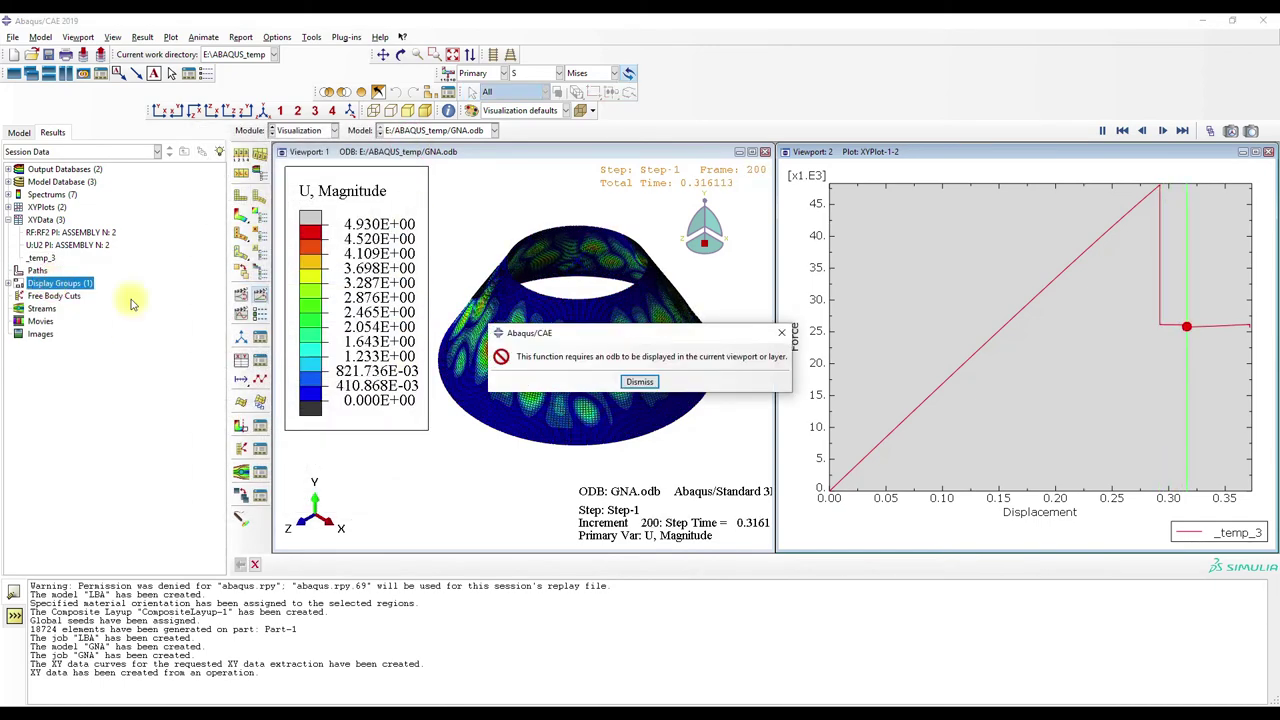
pyautogui.click(640, 382)
pyautogui.click(41, 258)
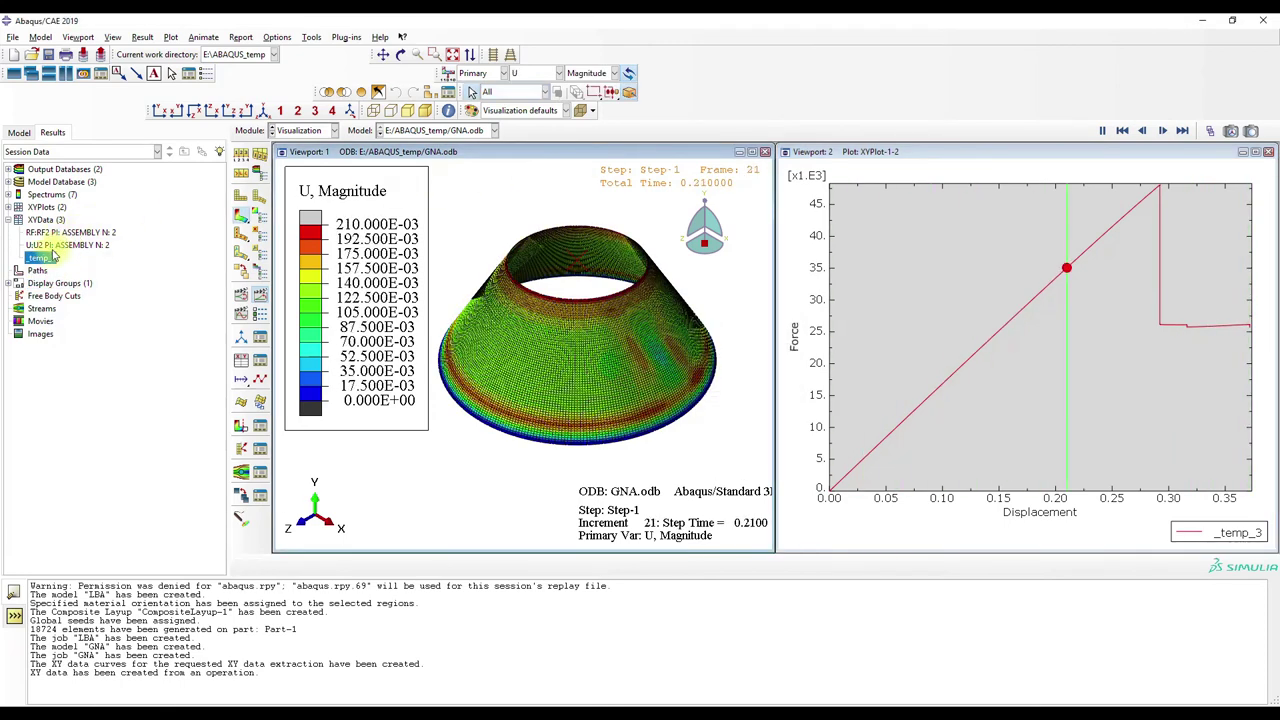
pyautogui.doubleClick(41, 258)
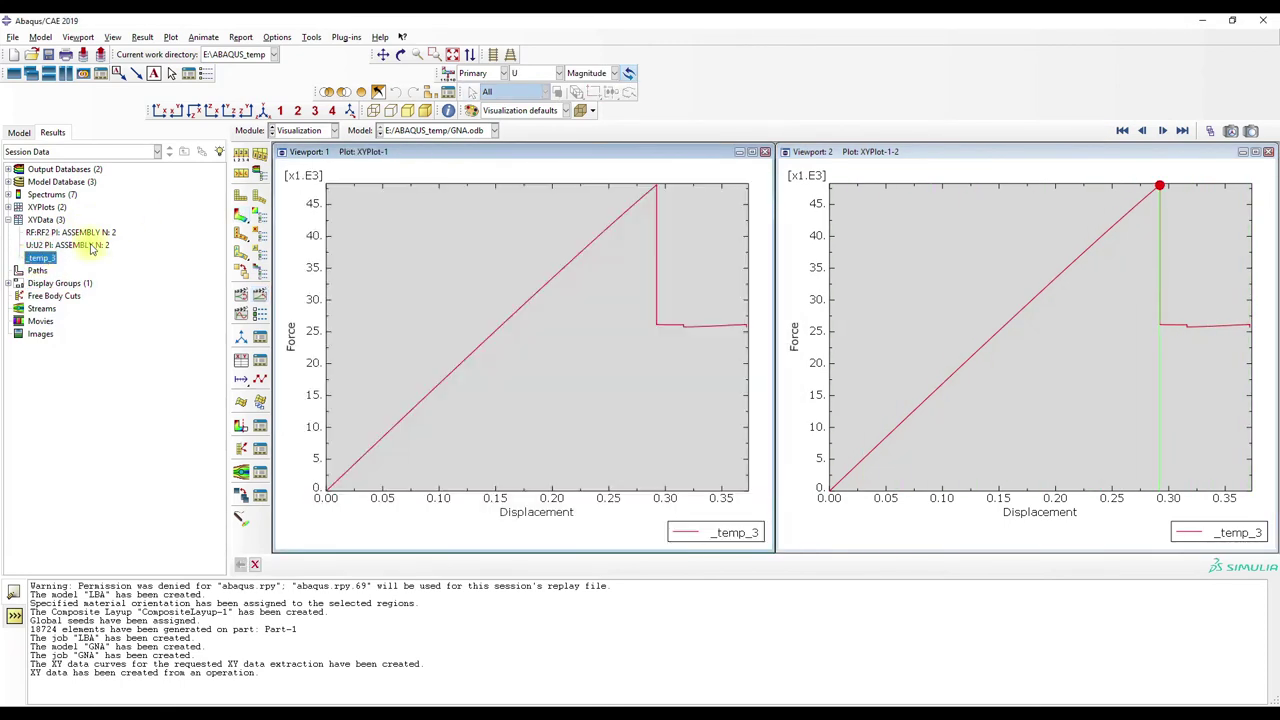
# Write the _temp_3 XY data to a report file named K8.rpt
pyautogui.click(241, 37)
pyautogui.click(249, 52)
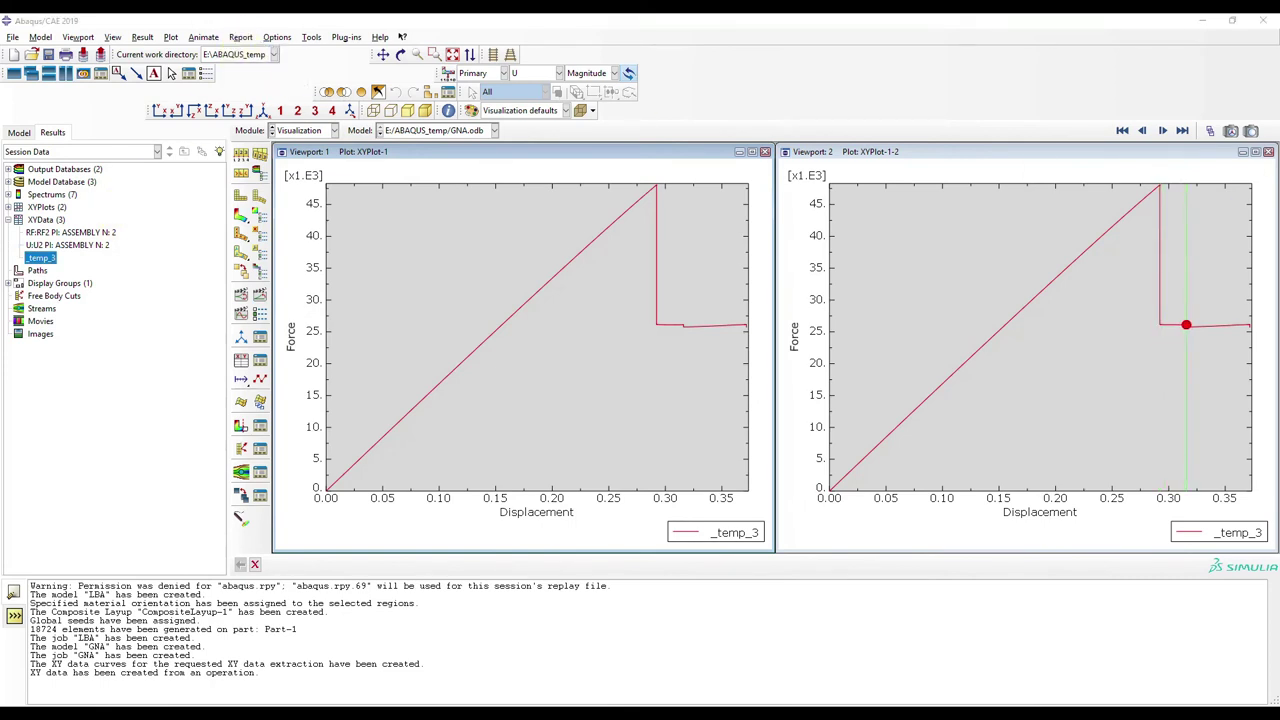
pyautogui.click(242, 265)
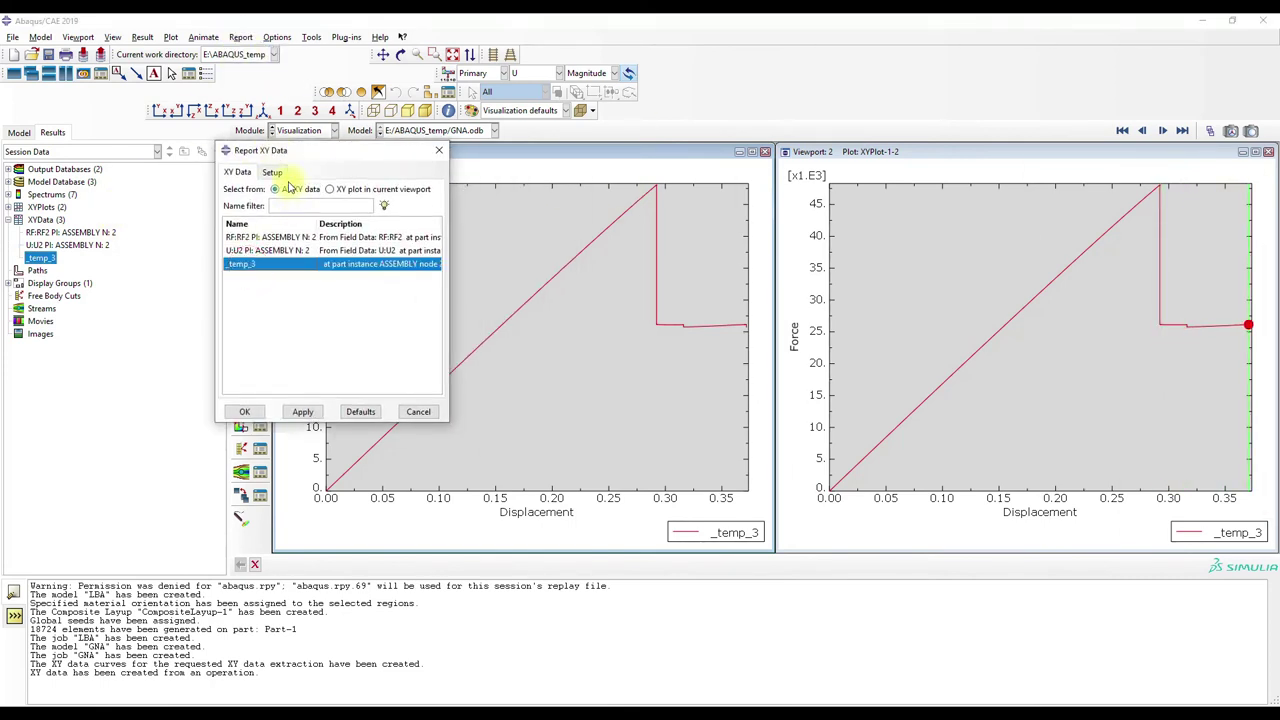
pyautogui.click(272, 171)
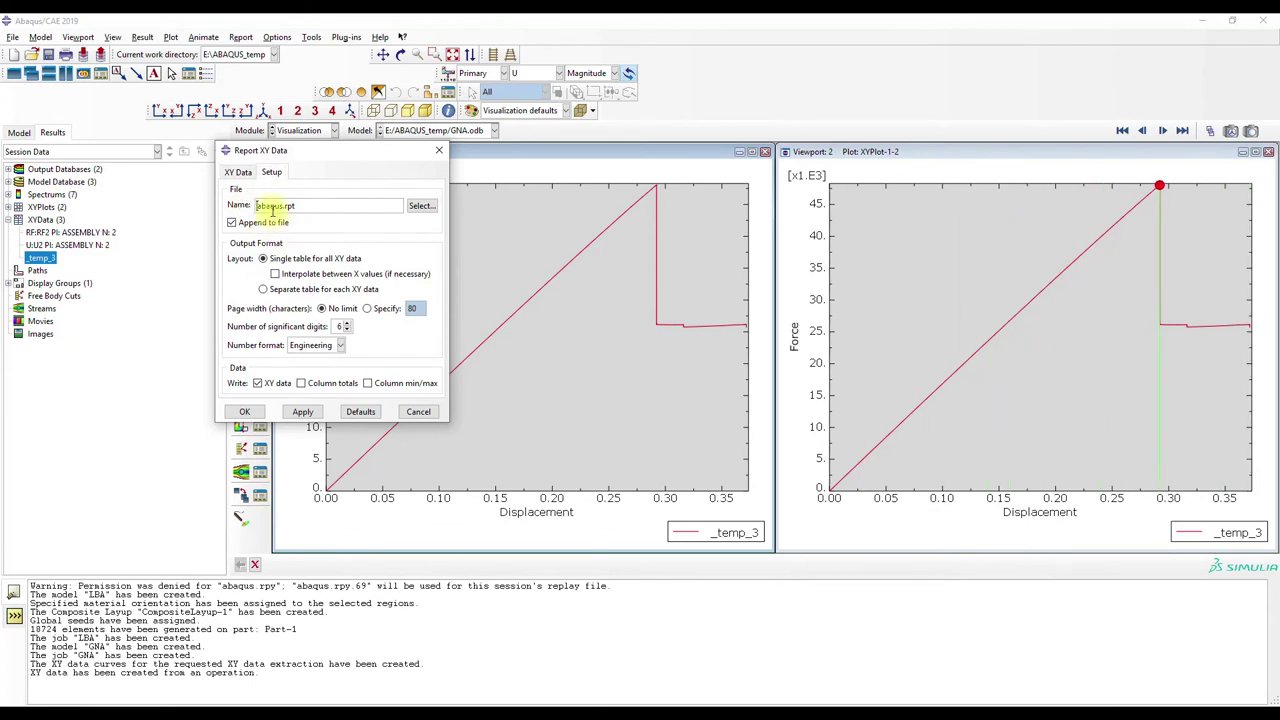
pyautogui.doubleClick(283, 205)
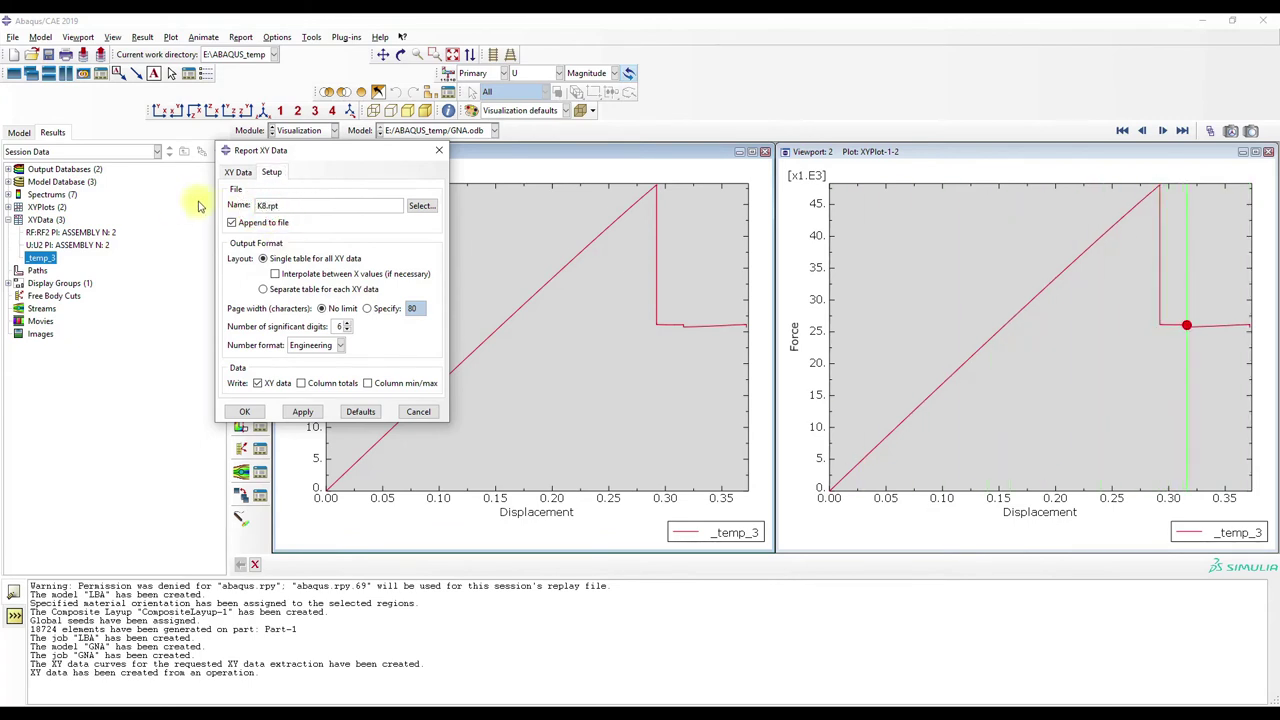
pyautogui.click(305, 413)
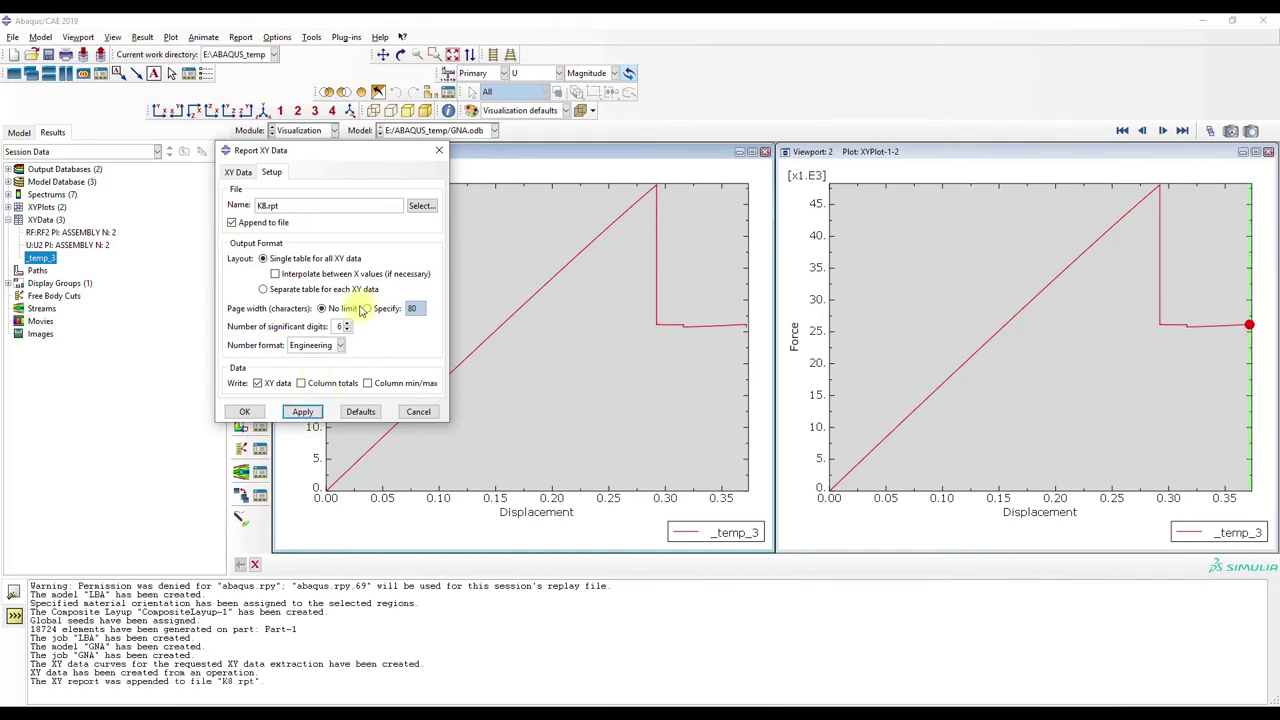
# Switch to the Excel workbook and move the Exp. - K8 force-displacement chart higher on sheet Tabelle3
pyautogui.click(12, 702)
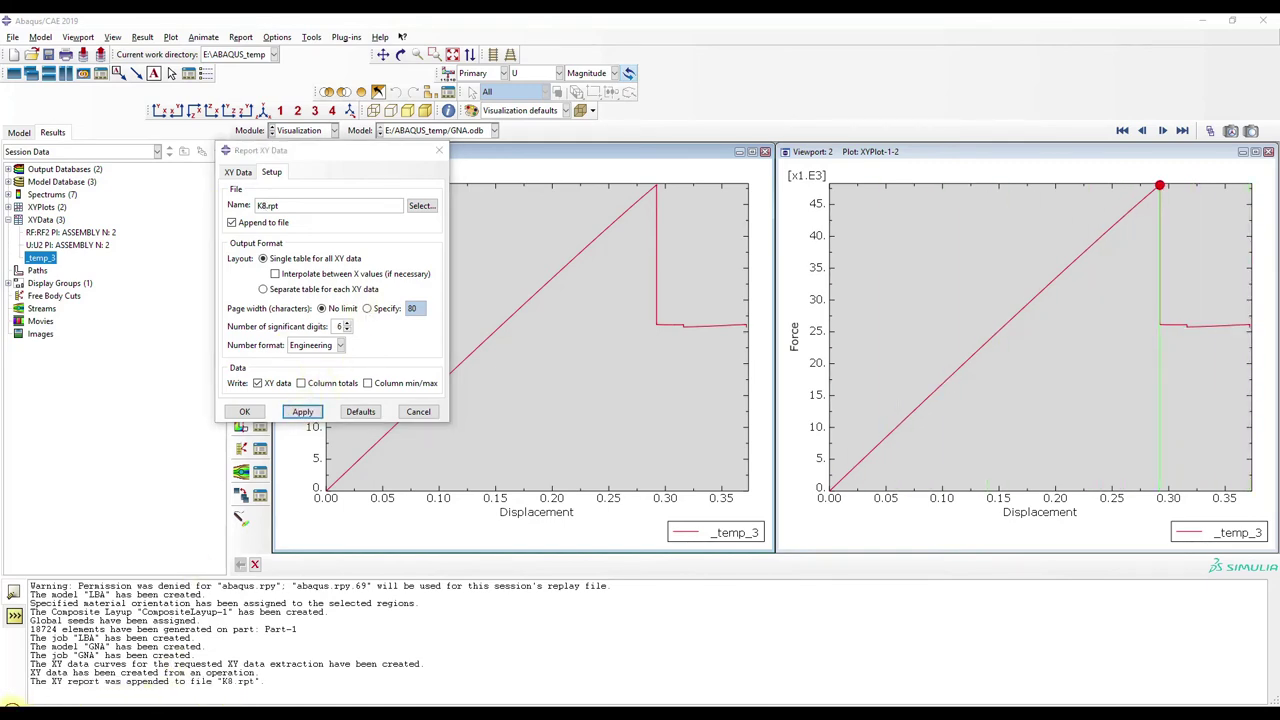
pyautogui.click(250, 358)
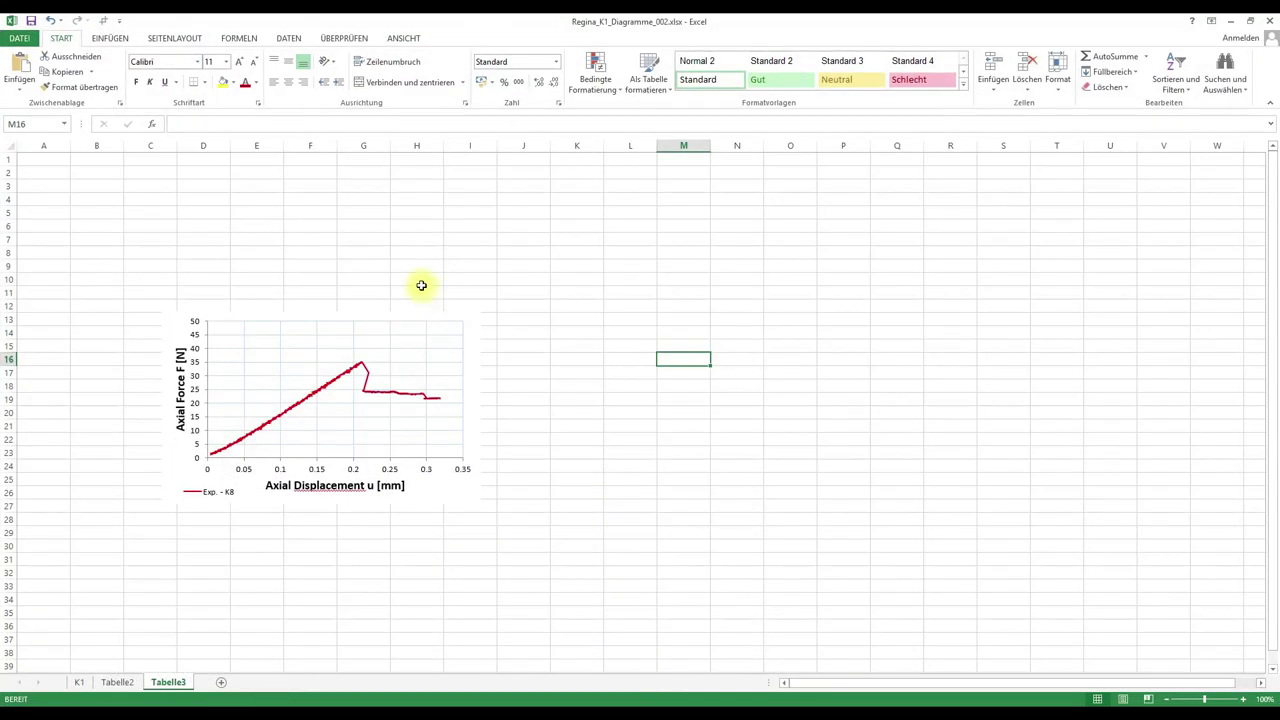
pyautogui.moveTo(354, 314); pyautogui.dragTo(354, 248)
# Paste the copied _temp_3 report data into sheet Tabelle3 starting at cell L7
pyautogui.click(576, 212)
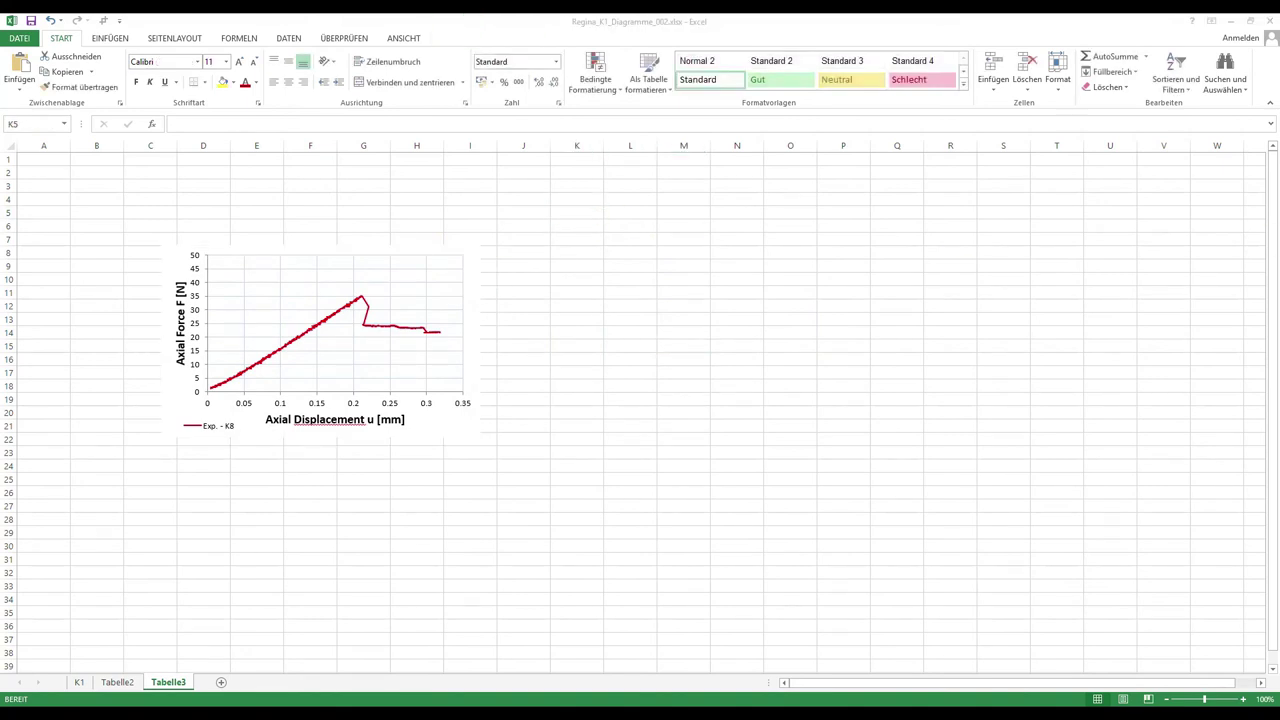
pyautogui.click(689, 257)
pyautogui.click(540, 212)
pyautogui.click(626, 237)
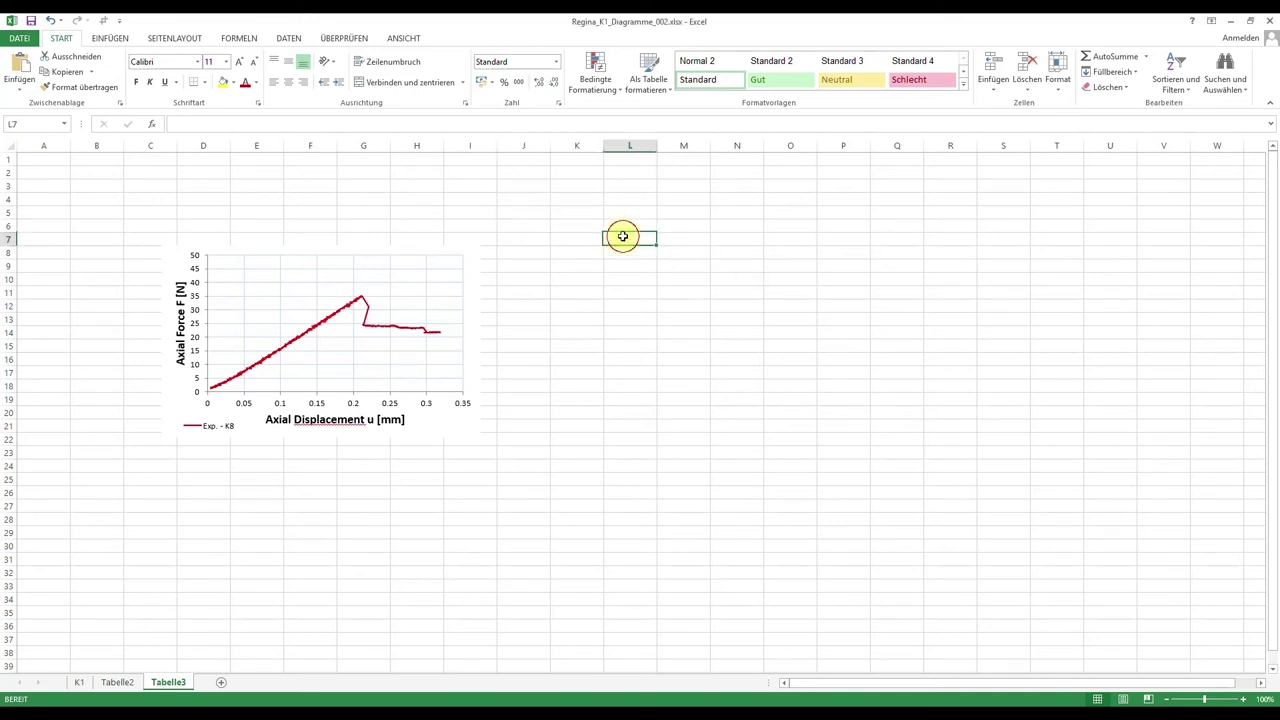
pyautogui.hotkey('ctrl', 'v')
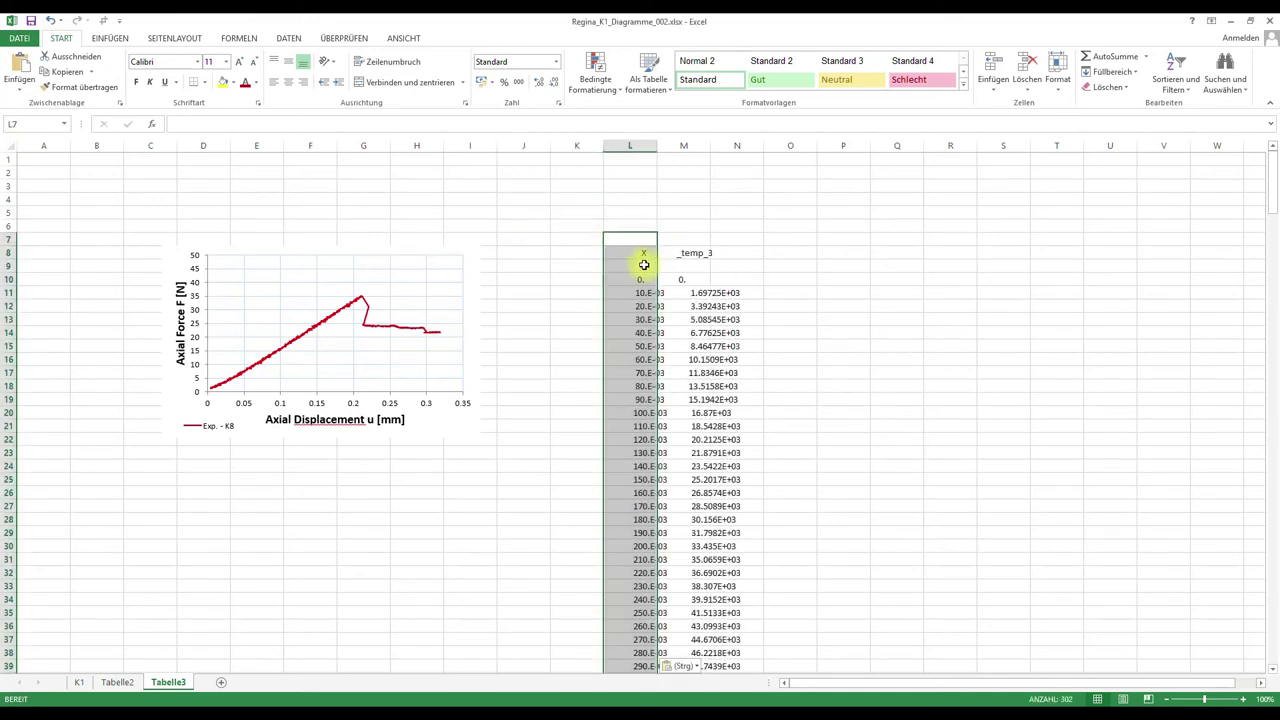
# Split the pasted report text in column L into separate columns as delimited data, using spaces as separators
pyautogui.click(288, 38)
pyautogui.click(561, 80)
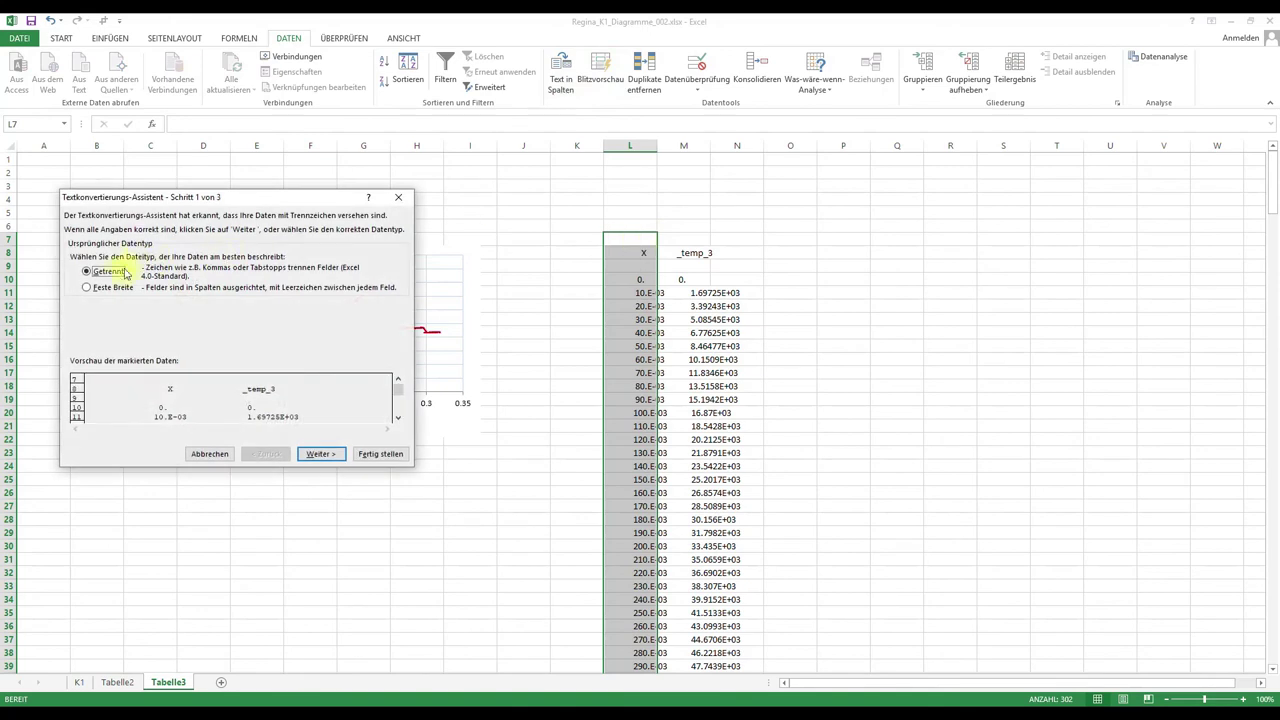
pyautogui.click(320, 454)
pyautogui.click(90, 291)
pyautogui.click(90, 254)
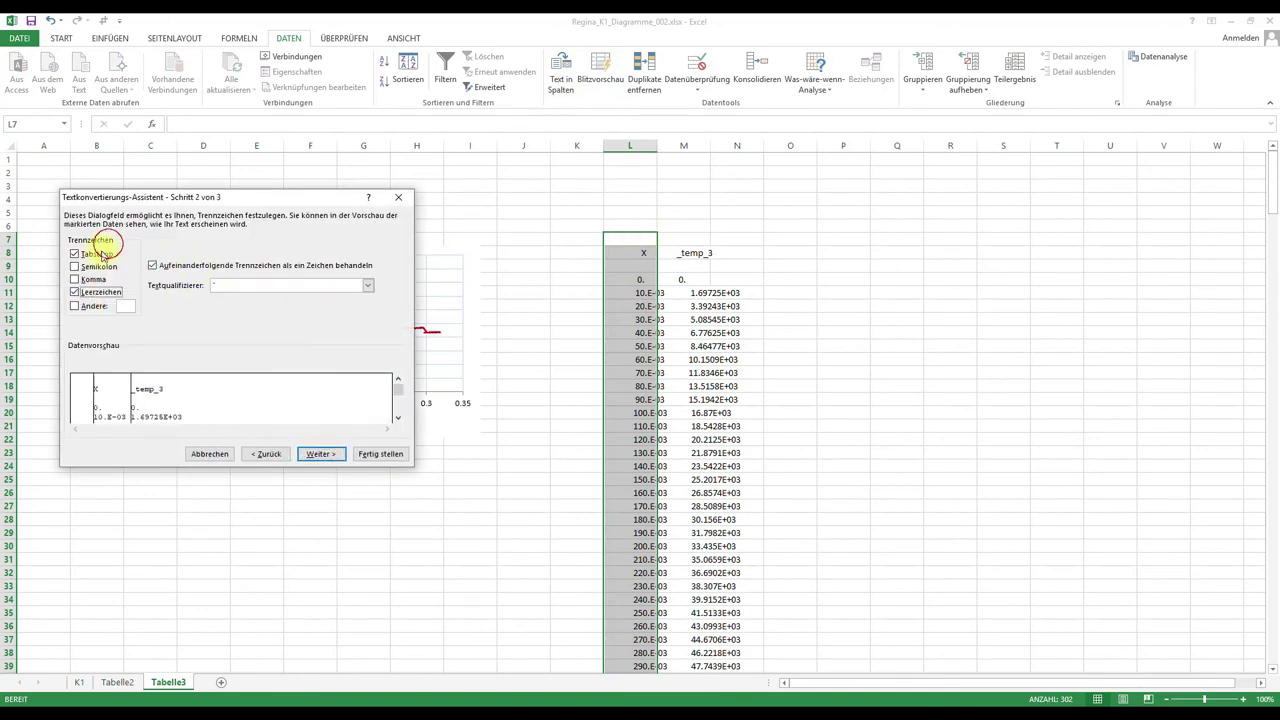
pyautogui.click(320, 454)
pyautogui.click(380, 454)
pyautogui.click(577, 265)
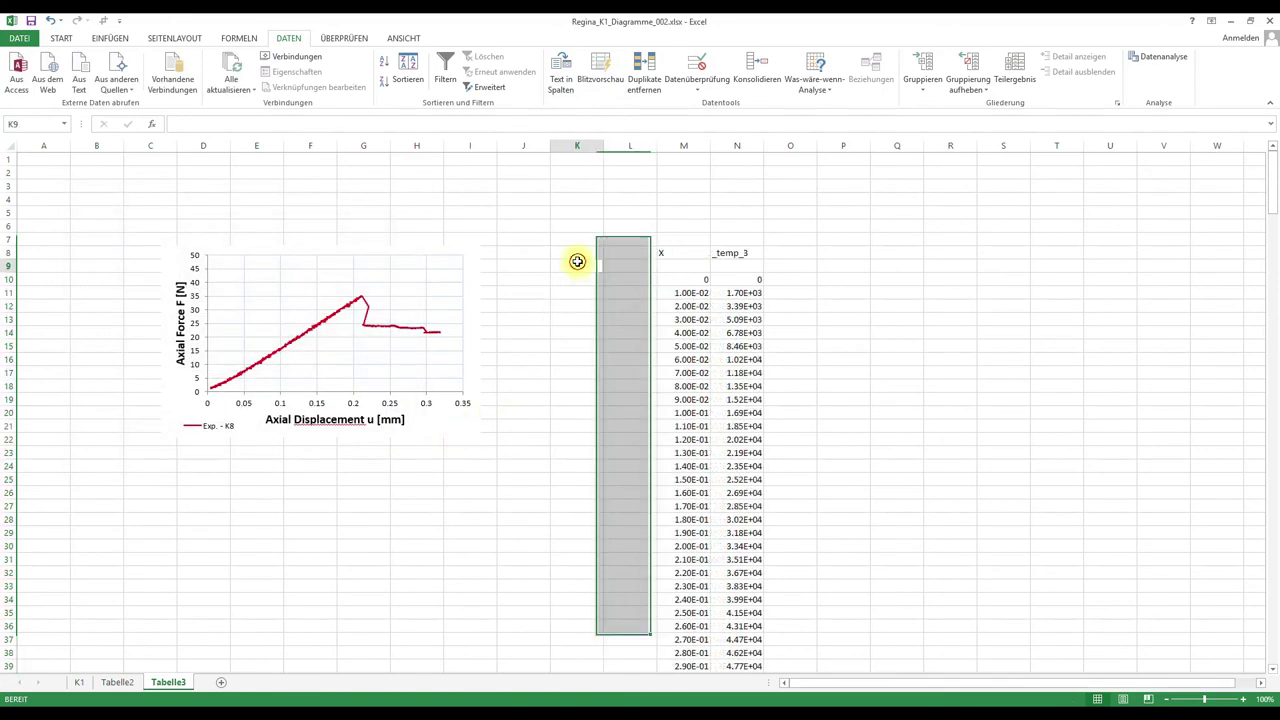
# Add a data series to the Exp. - K8 chart and take its name from cell M6 of Tabelle3
pyautogui.click(613, 296)
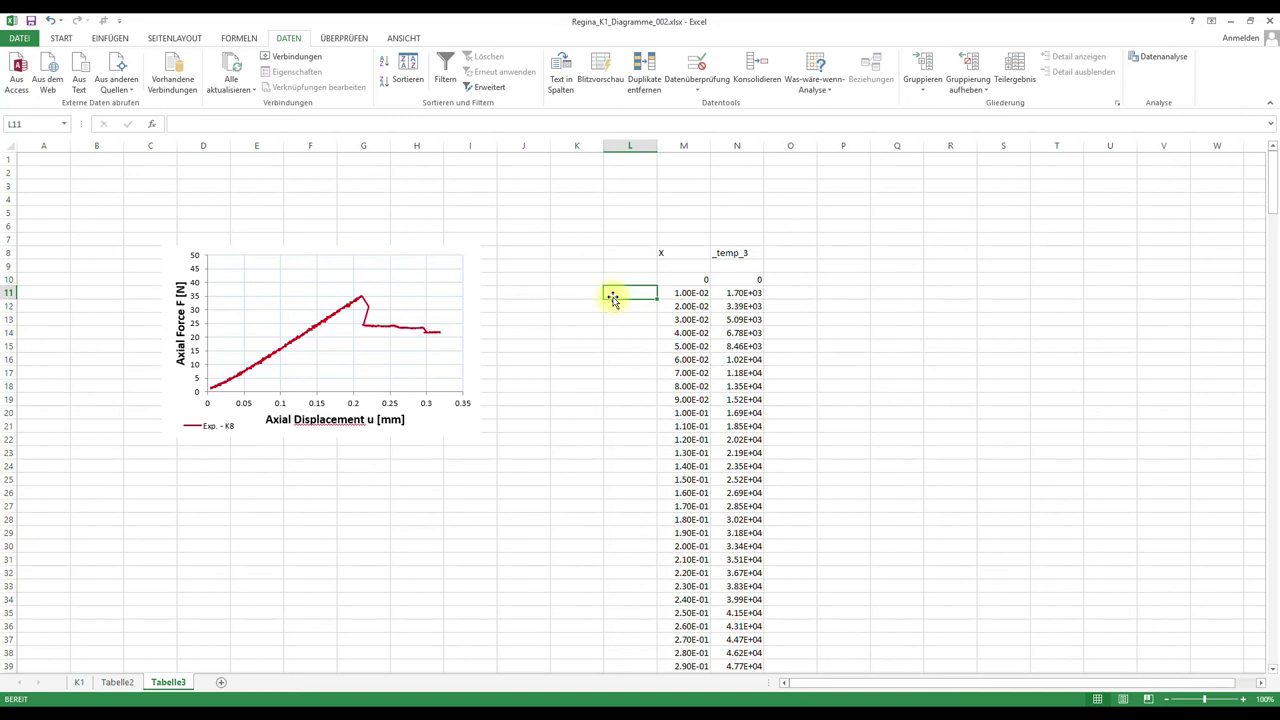
pyautogui.click(355, 306)
pyautogui.click(435, 205)
pyautogui.click(360, 251)
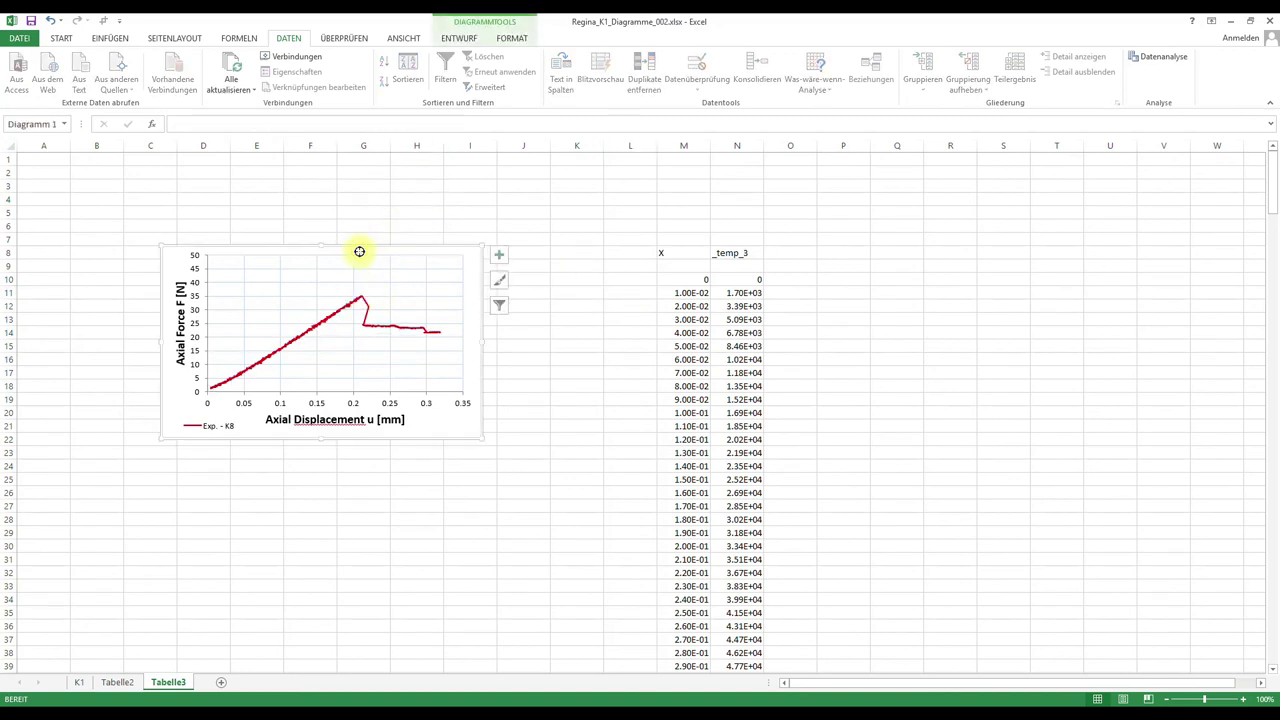
pyautogui.rightClick(360, 252)
pyautogui.click(416, 397)
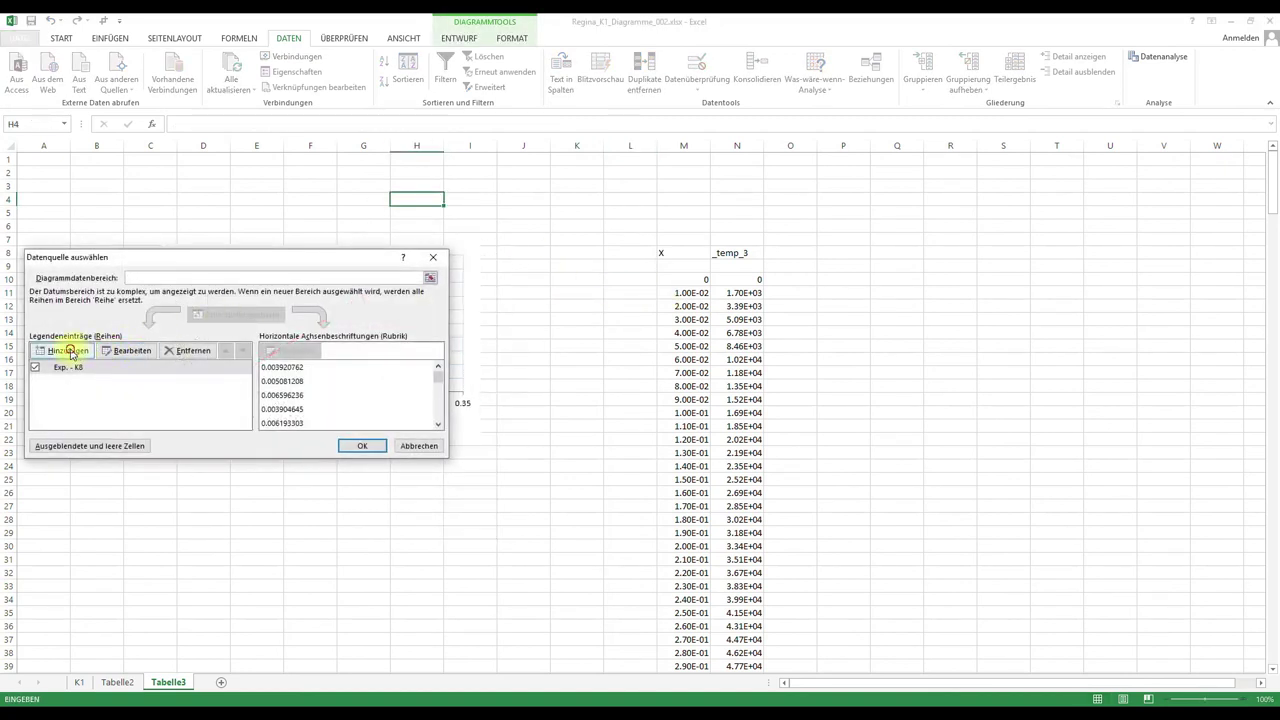
pyautogui.click(62, 349)
pyautogui.click(260, 331)
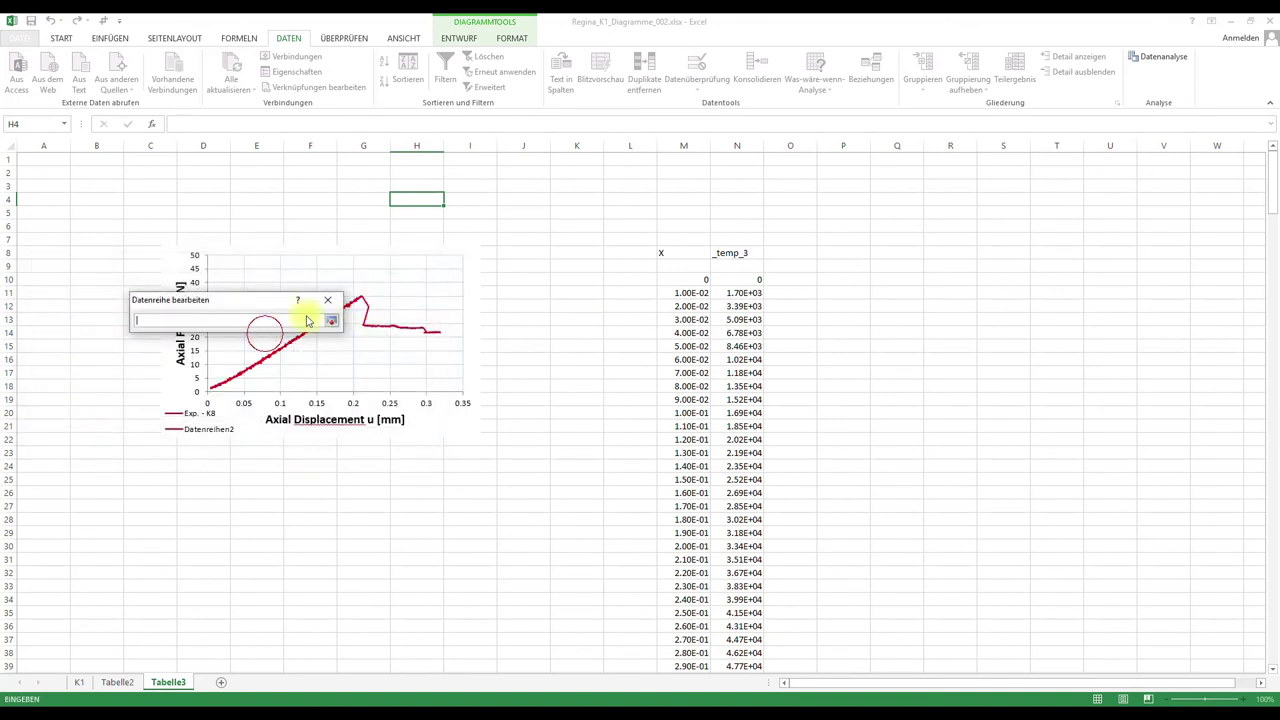
pyautogui.click(683, 226)
pyautogui.click(330, 318)
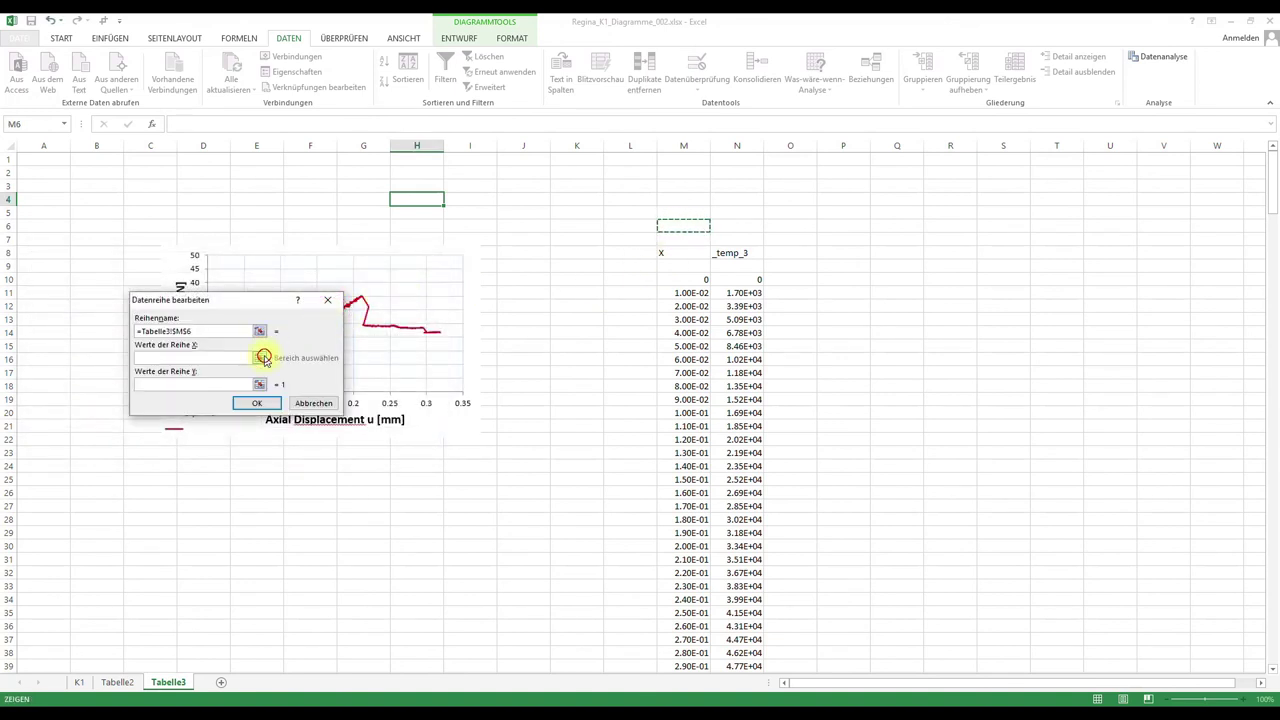
# Set the new series' X values to the displacement range M10:M310 on Tabelle3
pyautogui.click(262, 357)
pyautogui.click(679, 283)
pyautogui.hotkey('ctrl', 'shift', 'Left')
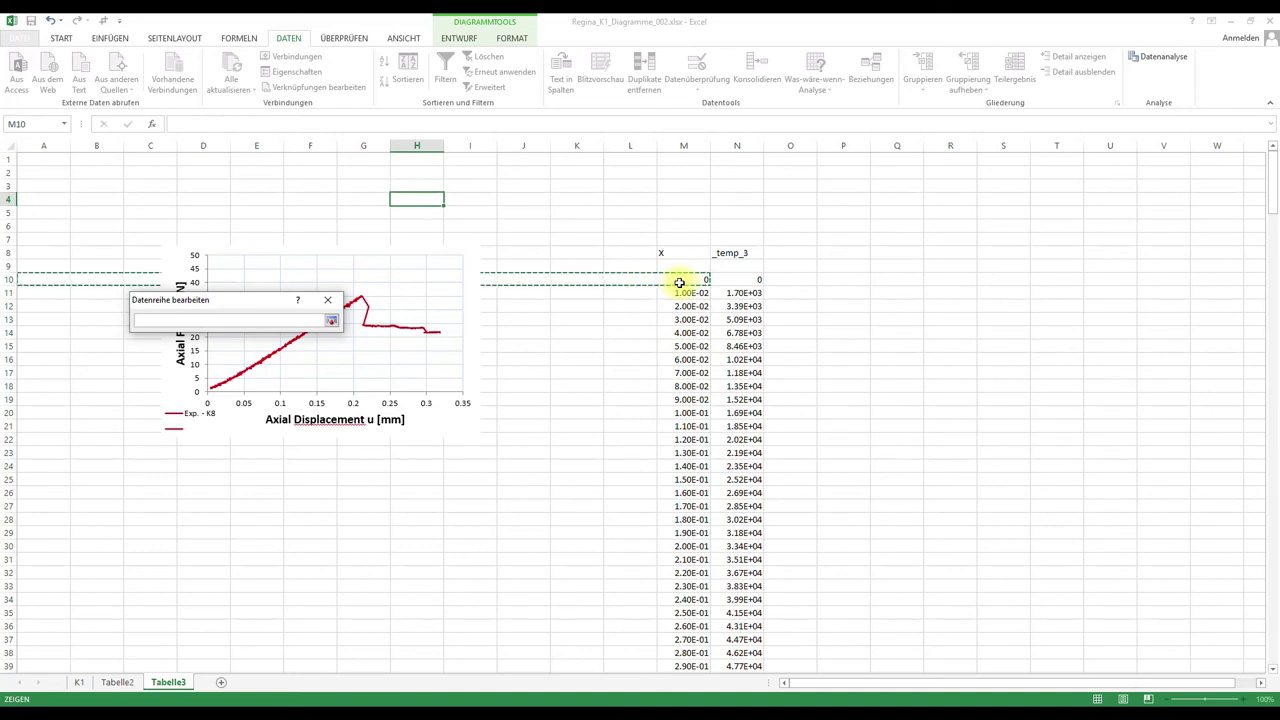
pyautogui.hotkey('ctrl', 'shift', 'Right')
pyautogui.hotkey('ctrl', 'shift', 'Down')
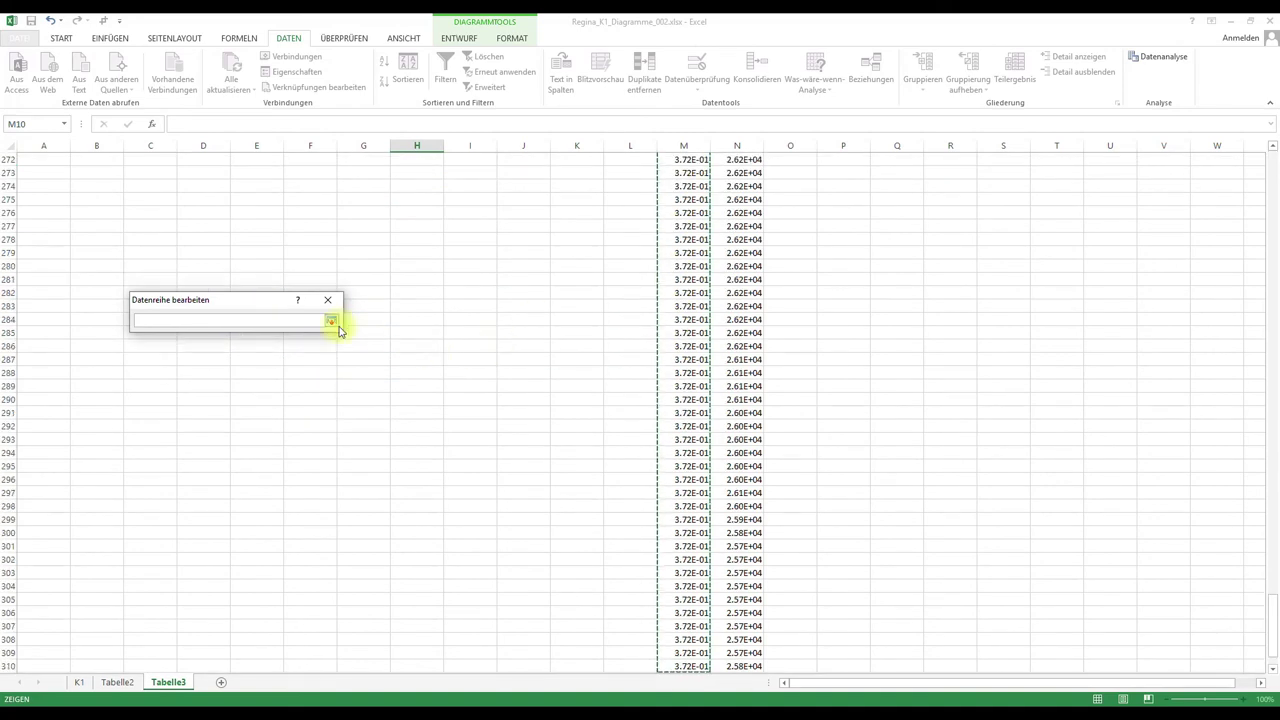
pyautogui.click(331, 321)
# Try to set the new series' Y values to column N, rows 10 to 310, and accept the chart's data source
pyautogui.click(248, 384)
pyautogui.click(741, 654)
pyautogui.click(738, 665)
pyautogui.hotkey('ctrl', 'shift', 'Up')
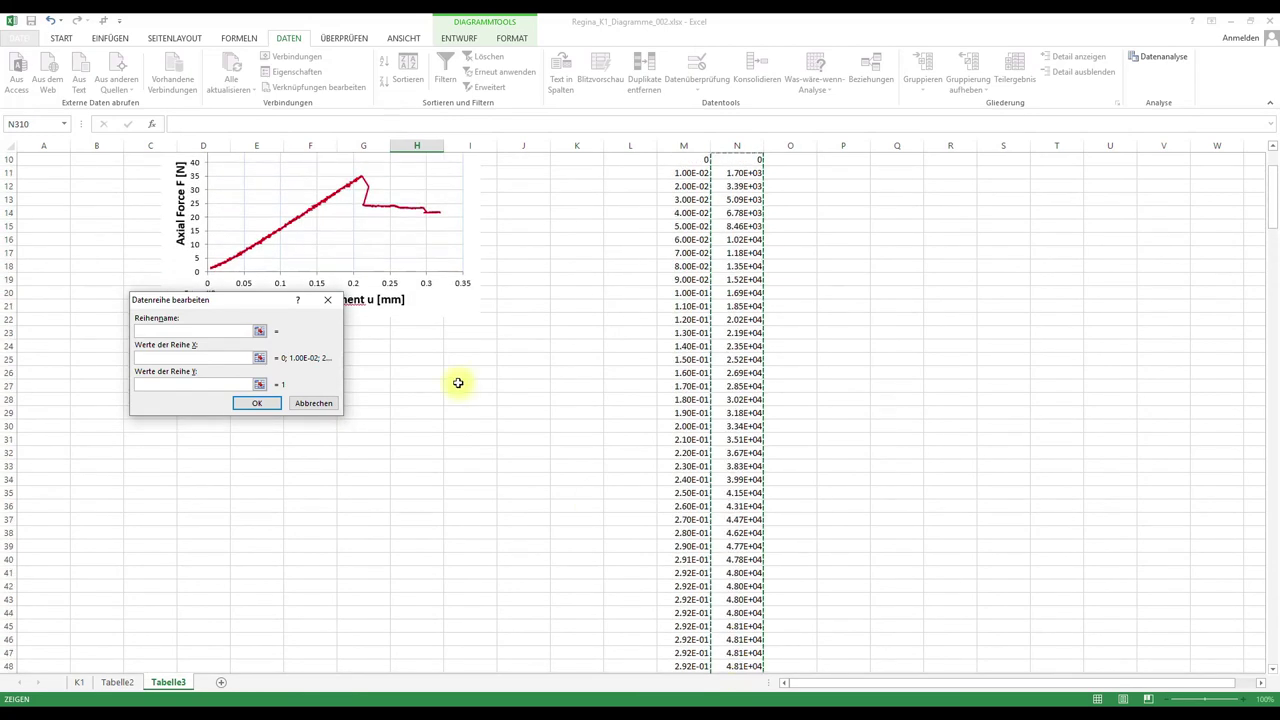
pyautogui.click(268, 408)
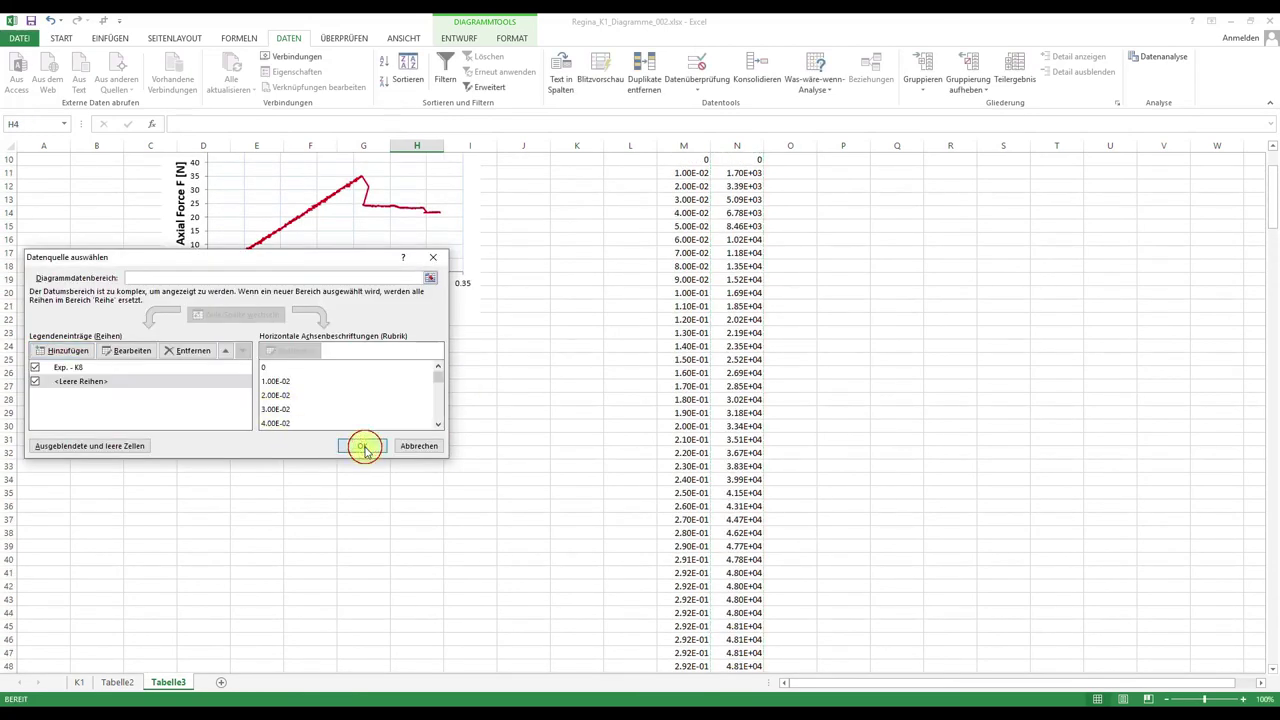
pyautogui.click(363, 446)
pyautogui.scroll(3, 460, 354)
# Format the second chart series with a solid black line
pyautogui.click(378, 331)
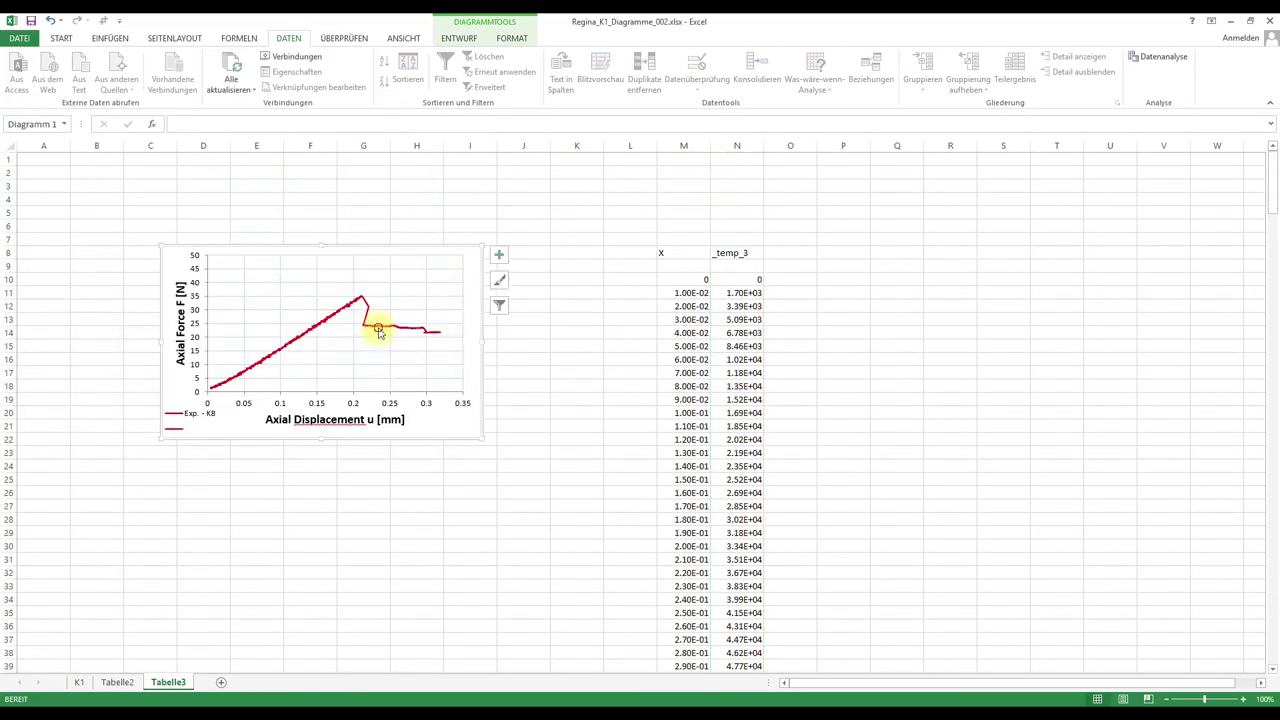
pyautogui.press('Up')
pyautogui.click(378, 333)
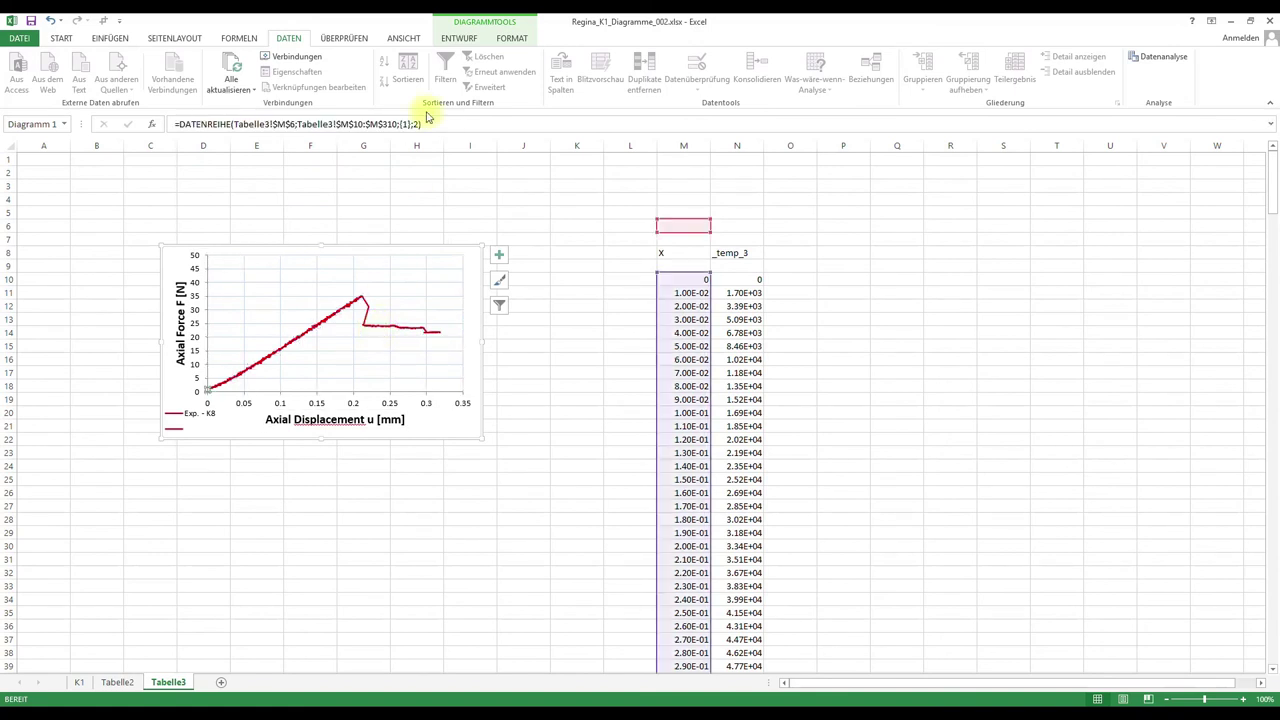
pyautogui.click(512, 38)
pyautogui.click(57, 71)
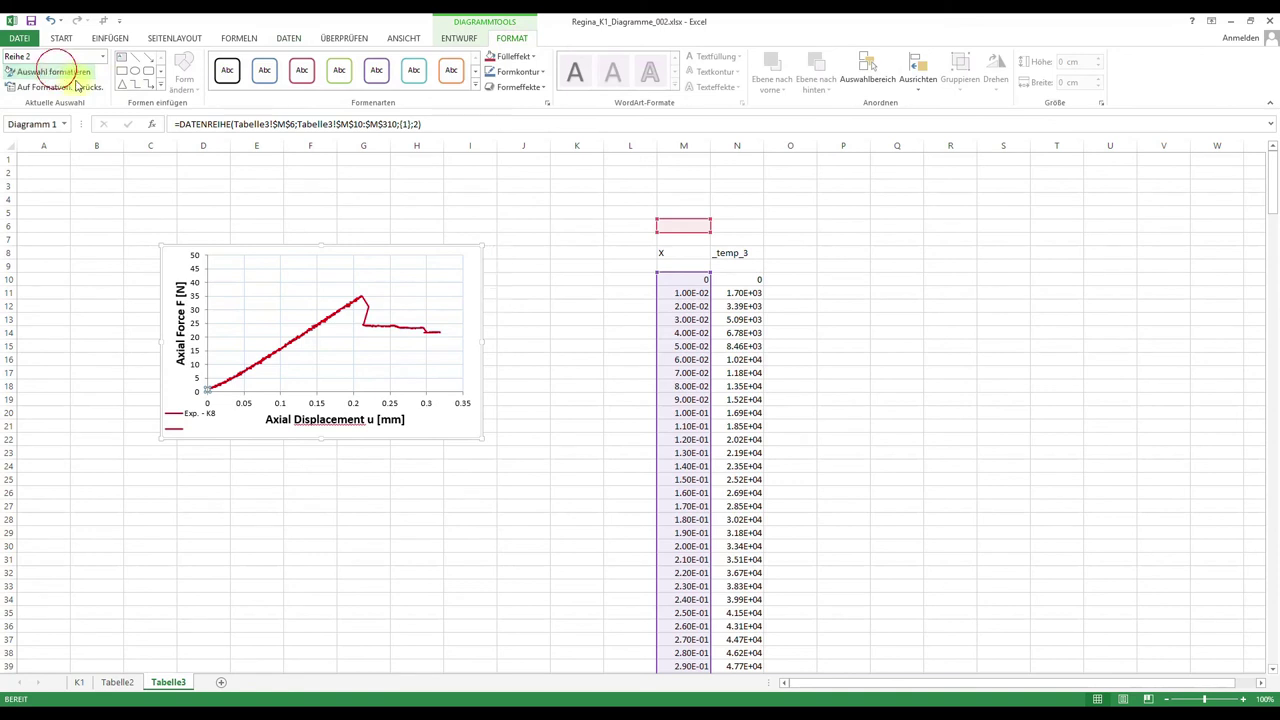
pyautogui.click(1080, 202)
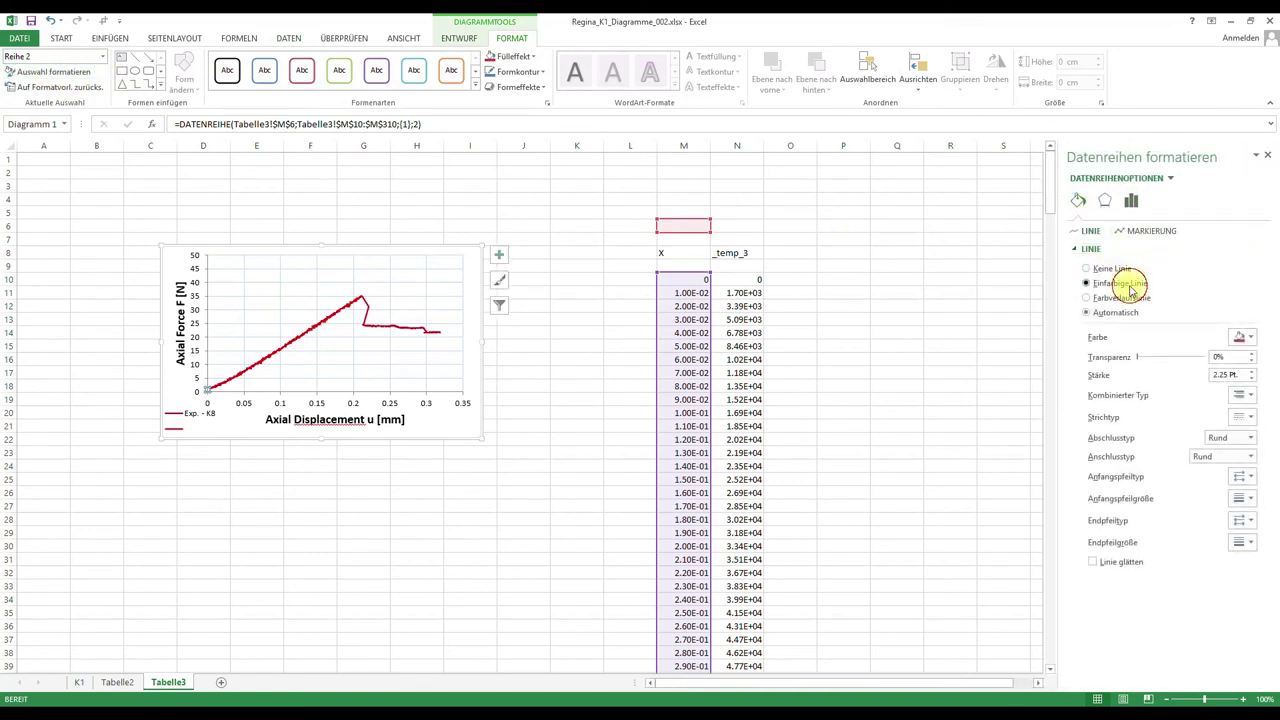
pyautogui.click(1120, 284)
pyautogui.click(593, 391)
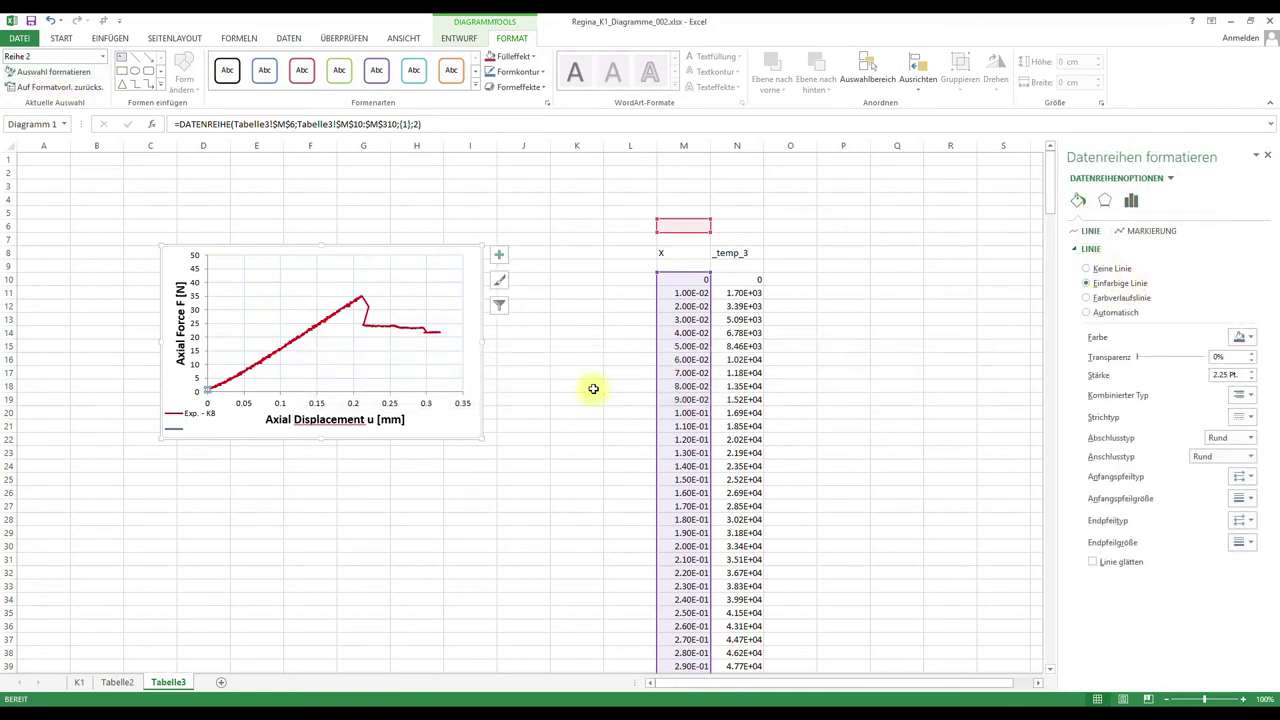
pyautogui.click(1243, 337)
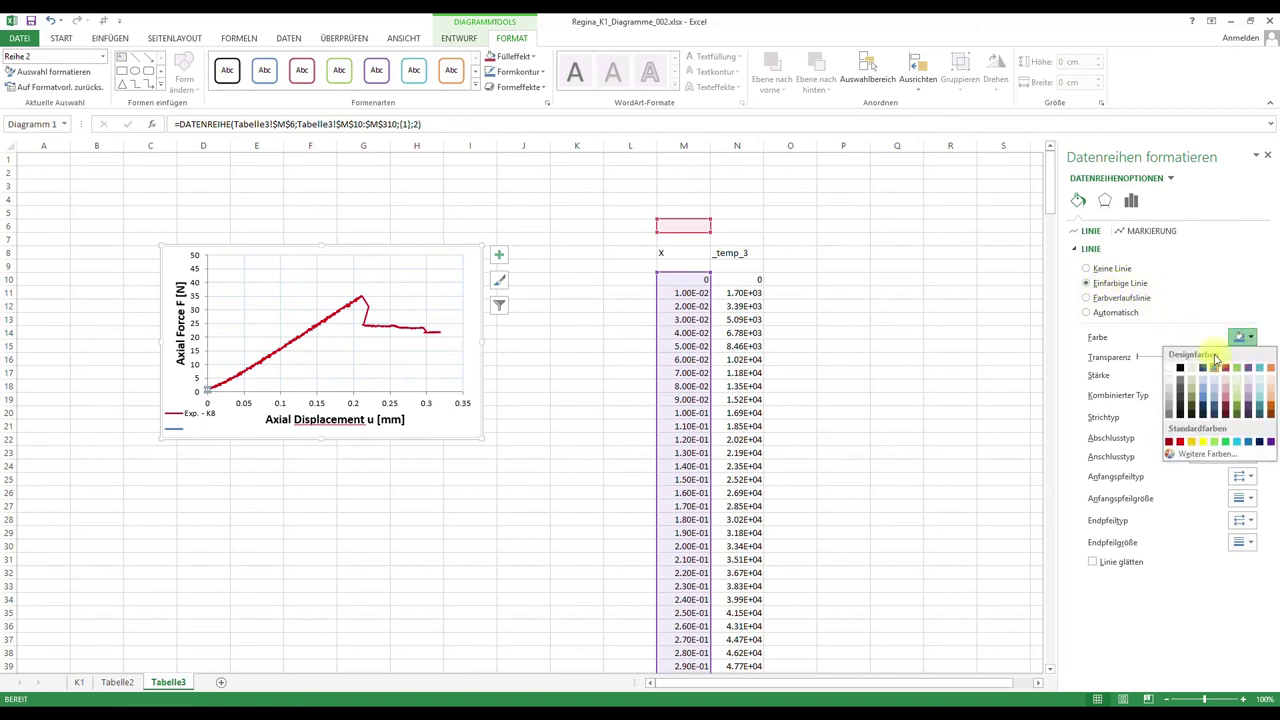
pyautogui.click(1173, 371)
pyautogui.click(866, 285)
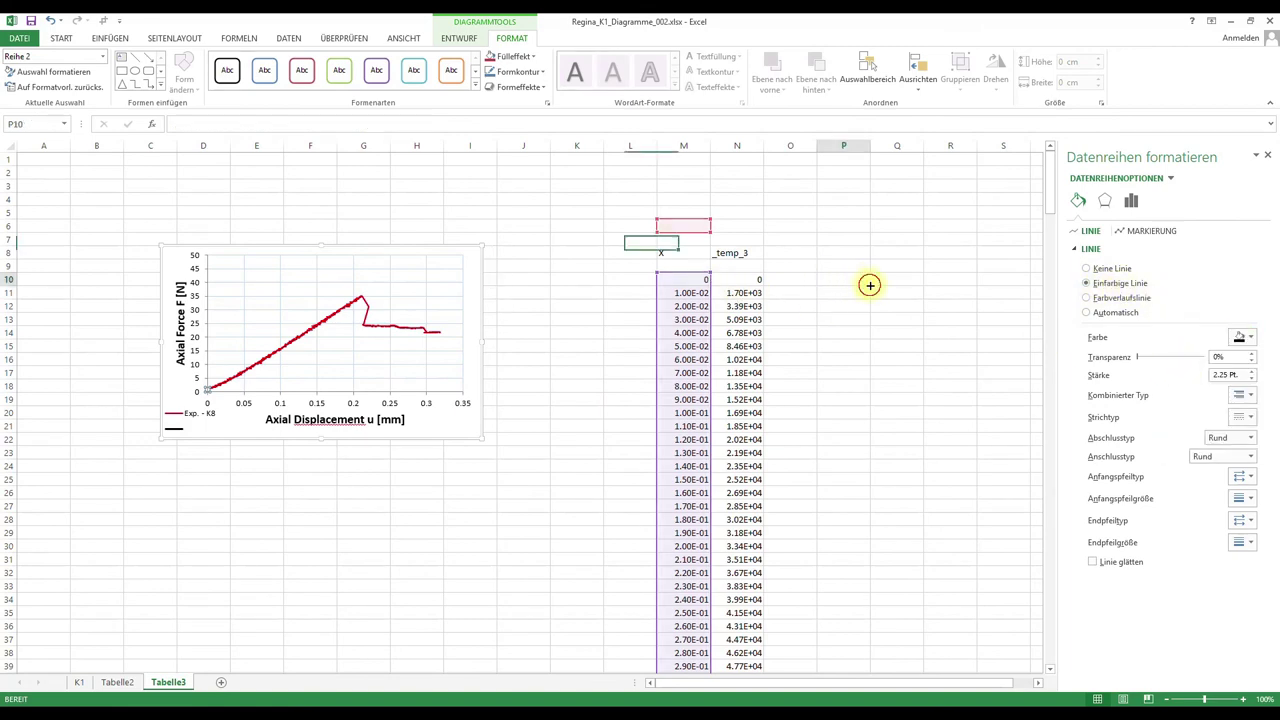
# Edit the unnamed series in the chart's data source so its Y values use Tabelle3 range N10:N310
pyautogui.click(425, 291)
pyautogui.rightClick(425, 291)
pyautogui.click(480, 349)
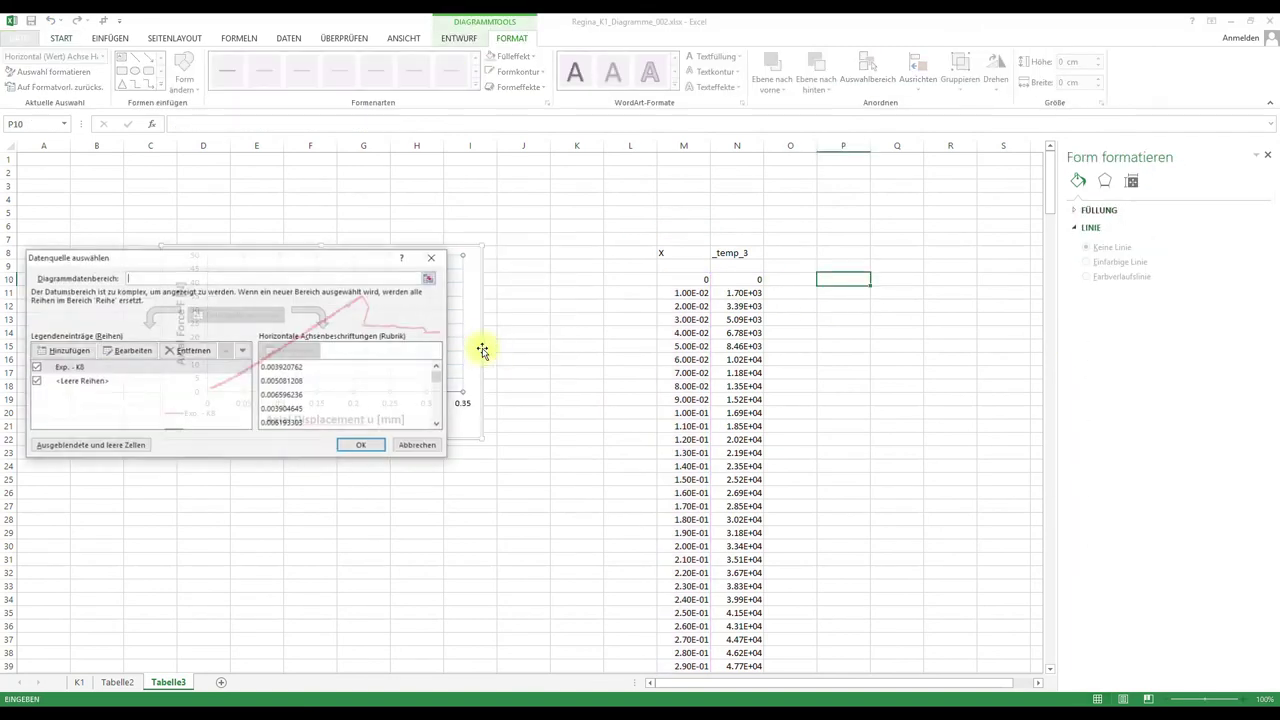
pyautogui.click(131, 351)
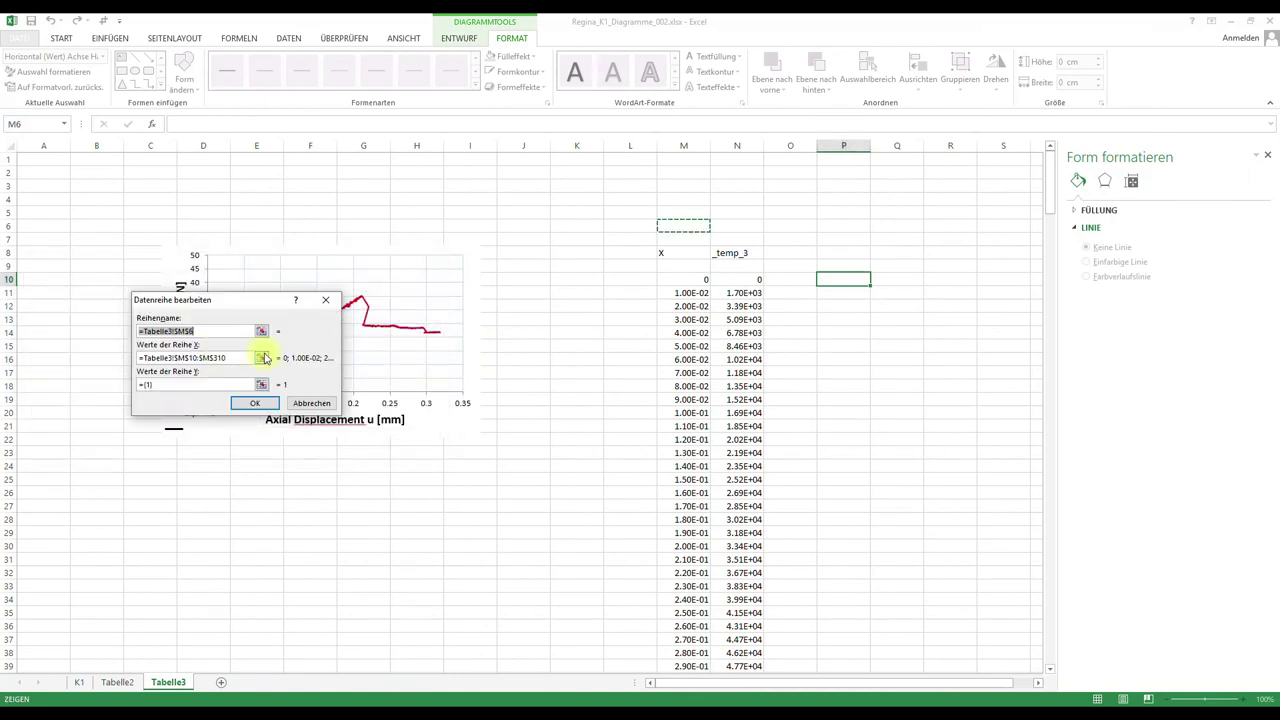
pyautogui.click(261, 386)
pyautogui.click(732, 282)
pyautogui.hotkey('ctrl', 'shift', 'Down')
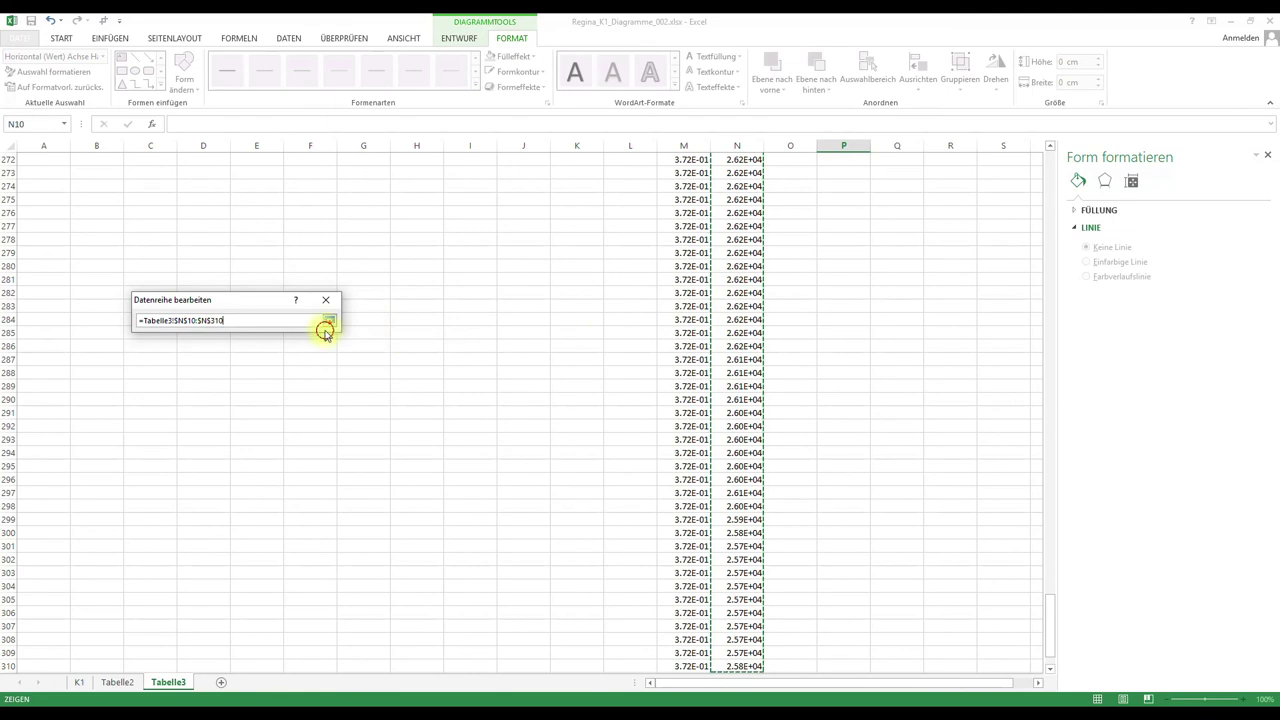
pyautogui.click(328, 321)
pyautogui.click(256, 407)
pyautogui.click(358, 447)
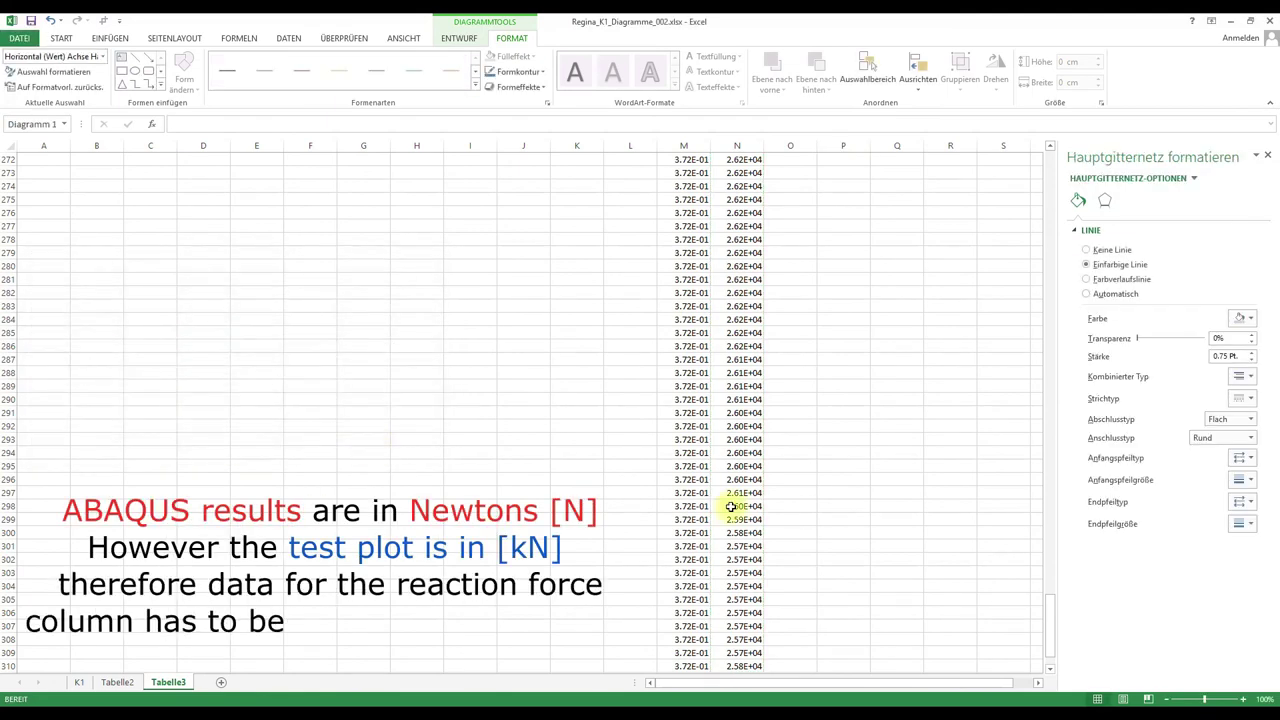
# Convert the reaction forces to kN by entering =N10/1000 in O10 and filling the formula down column O to row 310
pyautogui.moveTo(1054, 617); pyautogui.dragTo(1039, 163)
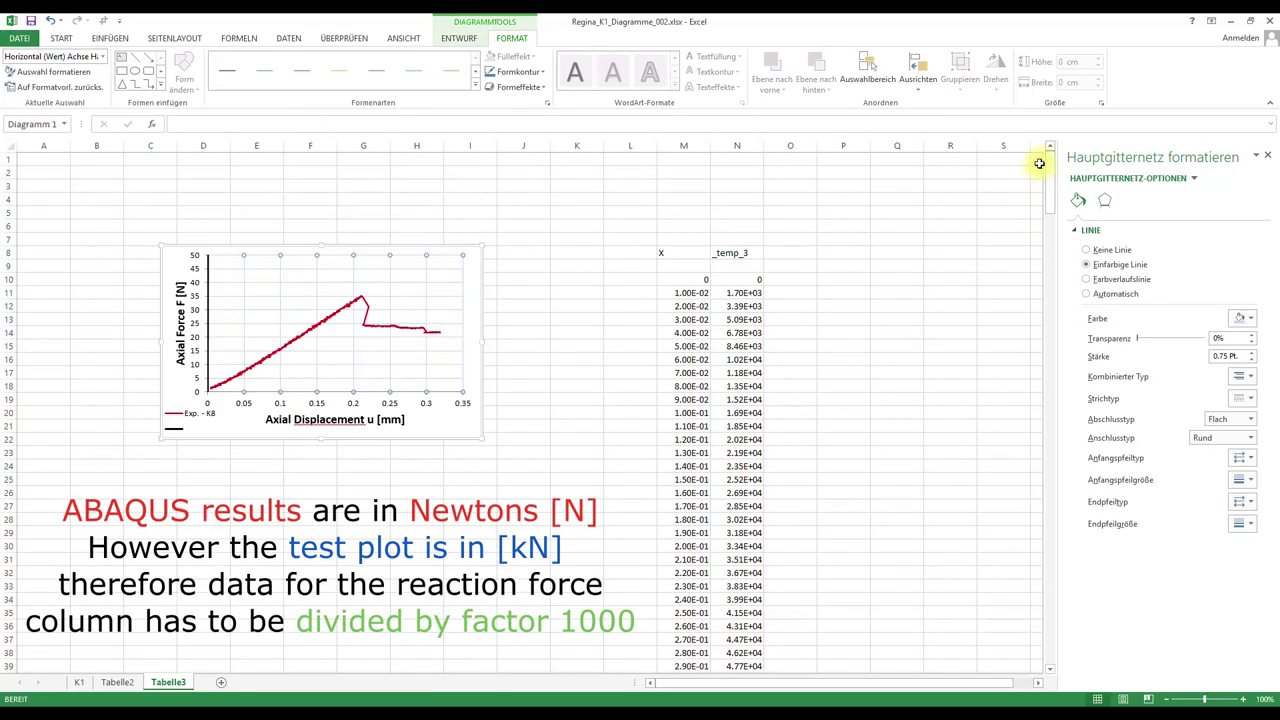
pyautogui.click(210, 296)
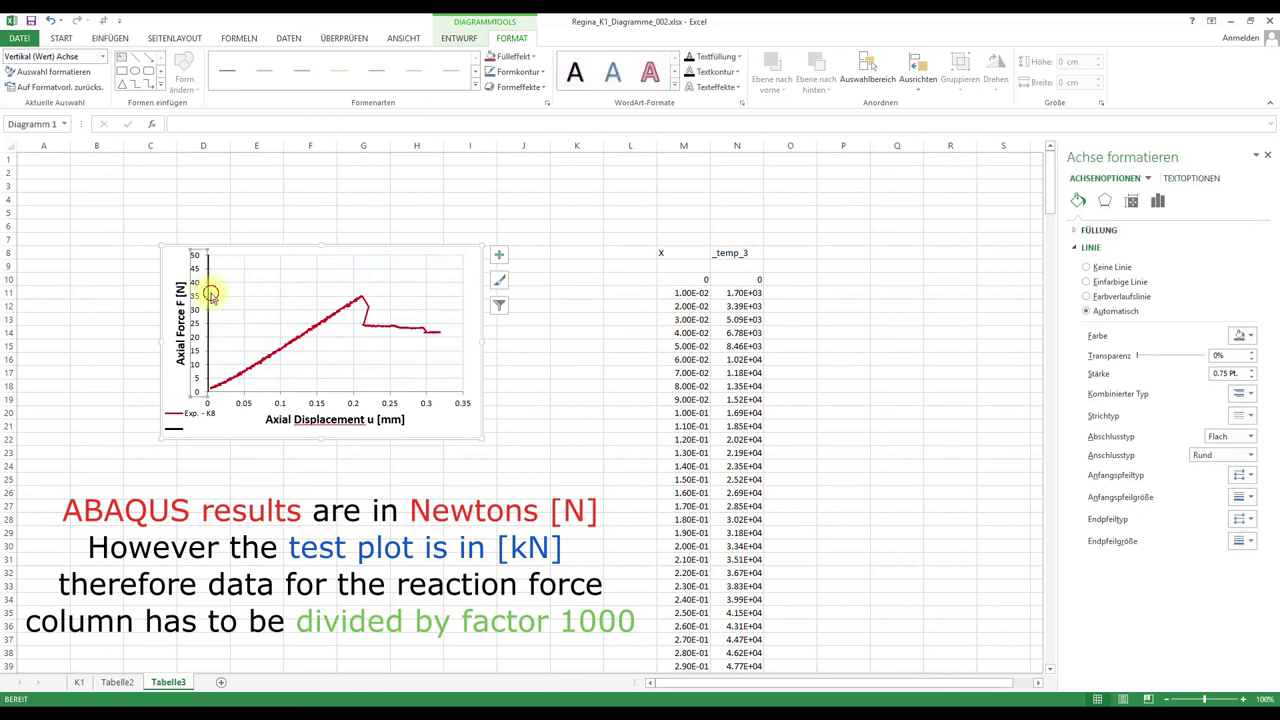
pyautogui.click(211, 297)
pyautogui.click(210, 296)
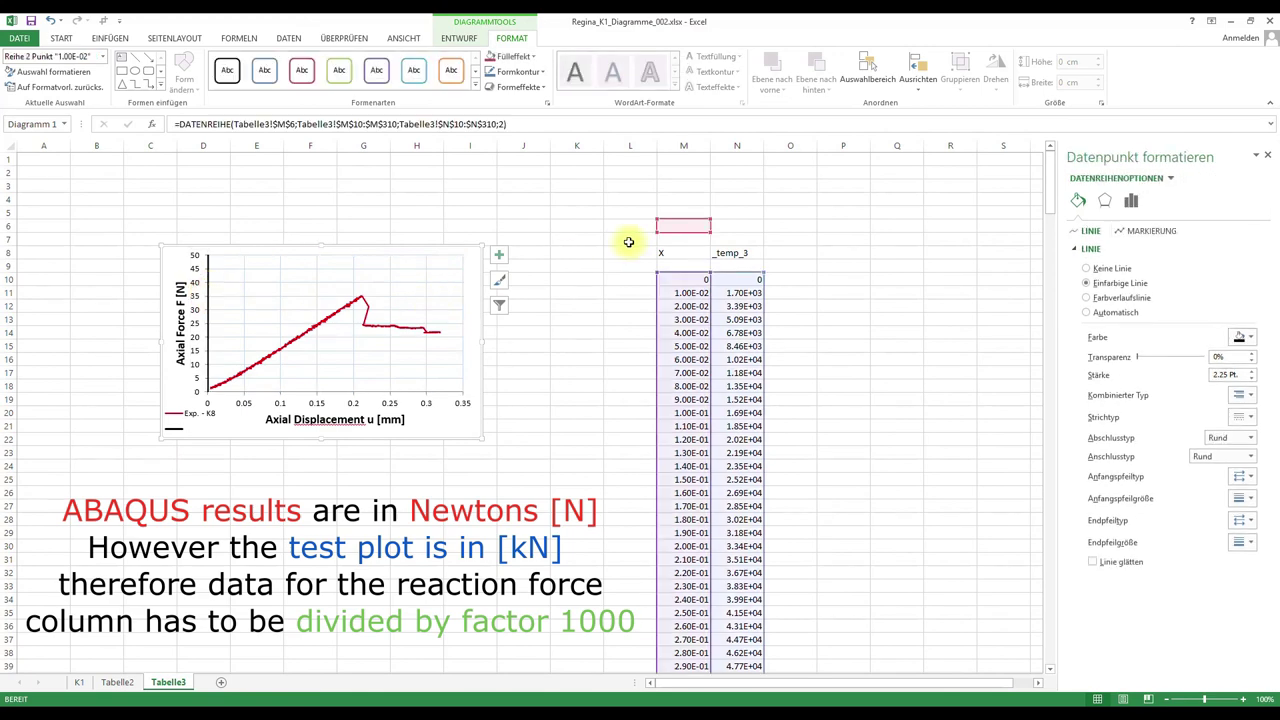
pyautogui.click(787, 277)
pyautogui.write('=')
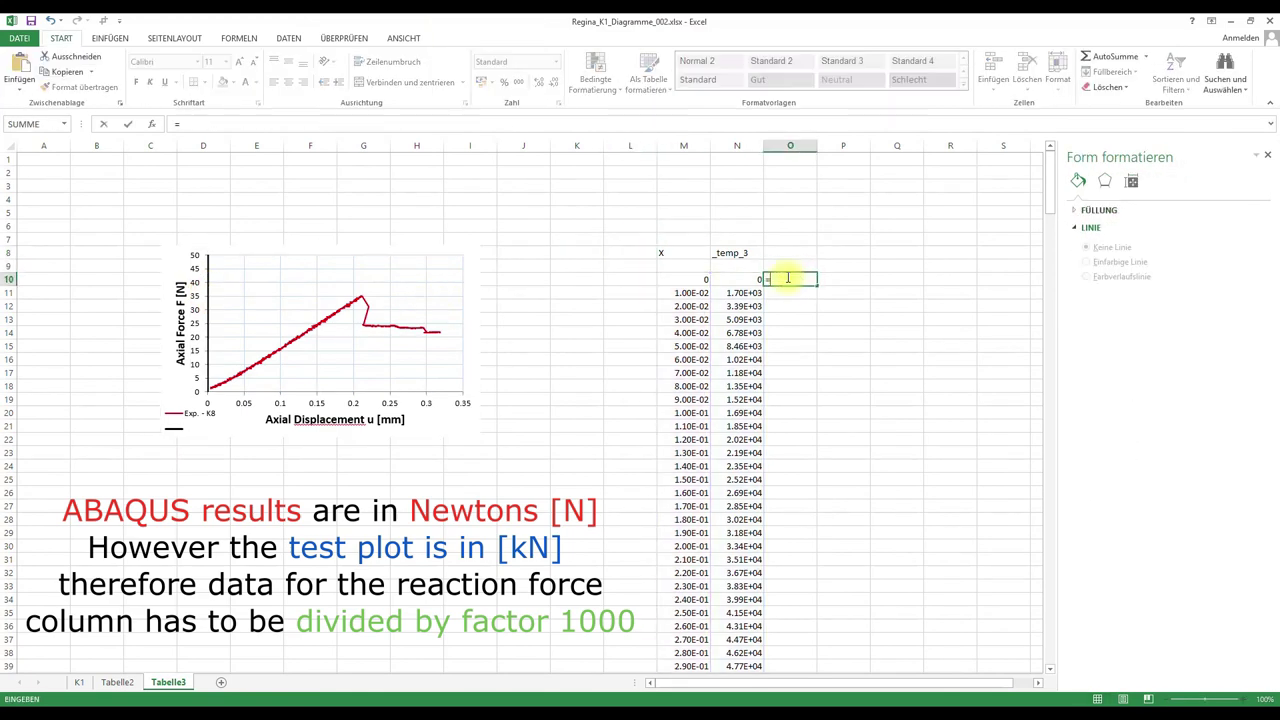
pyautogui.click(750, 277)
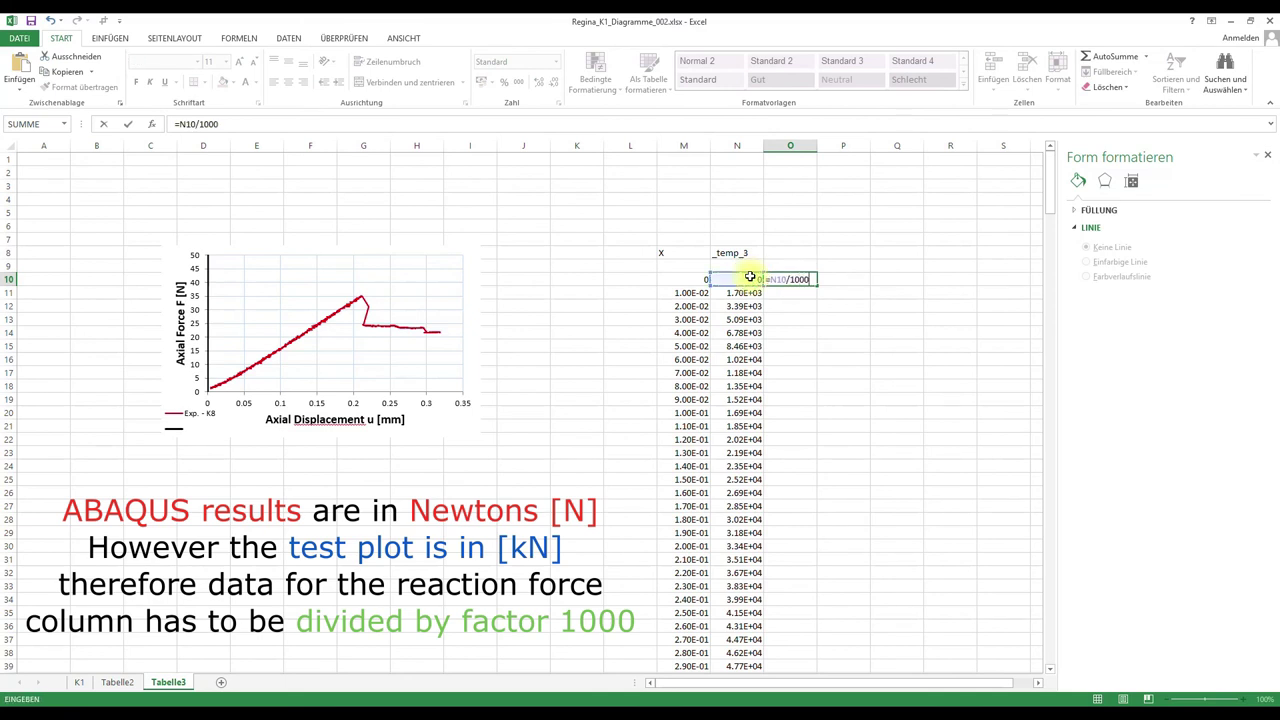
pyautogui.write('/1000')
pyautogui.press('Return')
pyautogui.click(787, 279)
pyautogui.doubleClick(816, 285)
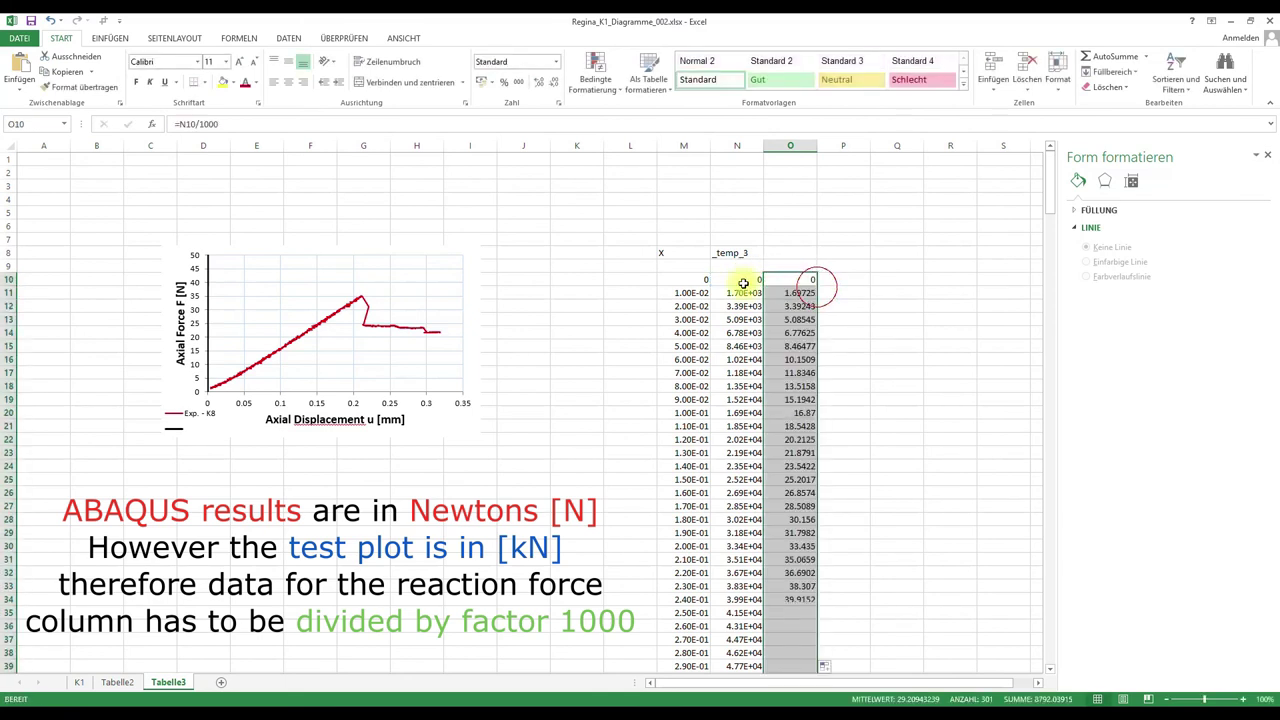
# Shift the second series' Y-value range on the sheet from column N to the converted forces in O10:O310
pyautogui.click(207, 288)
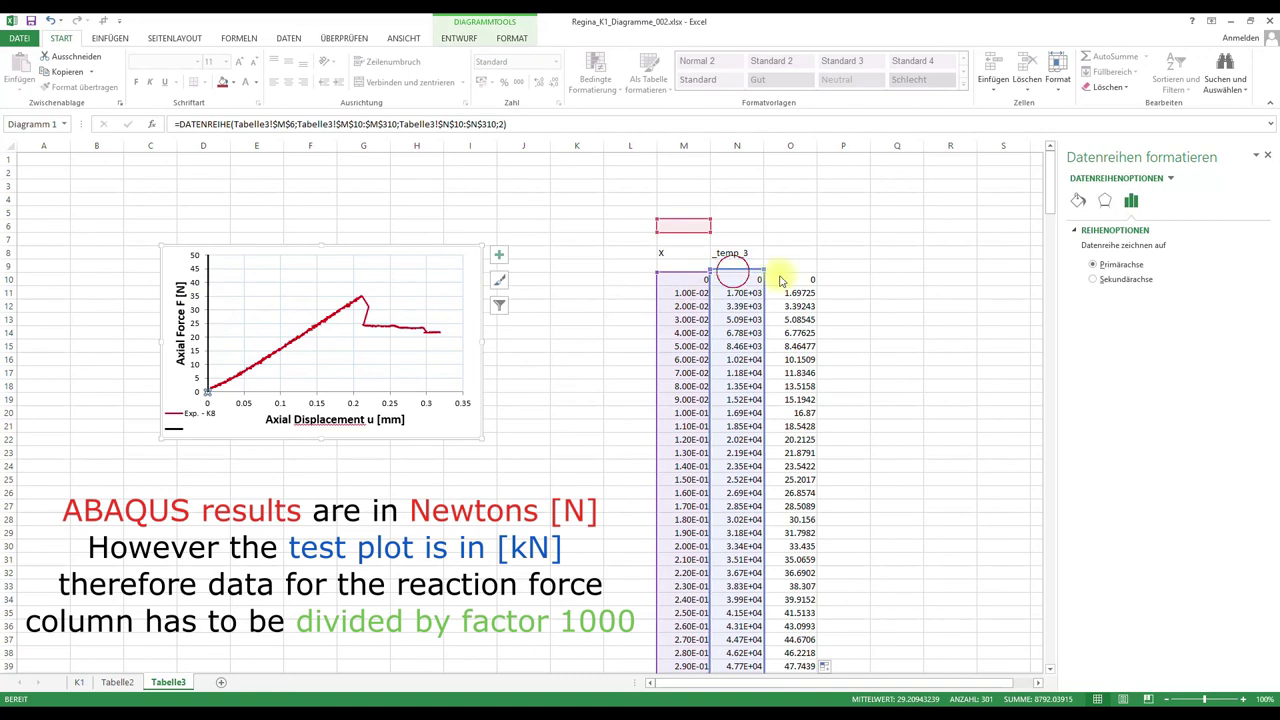
pyautogui.moveTo(757, 279); pyautogui.dragTo(810, 279)
pyautogui.click(563, 277)
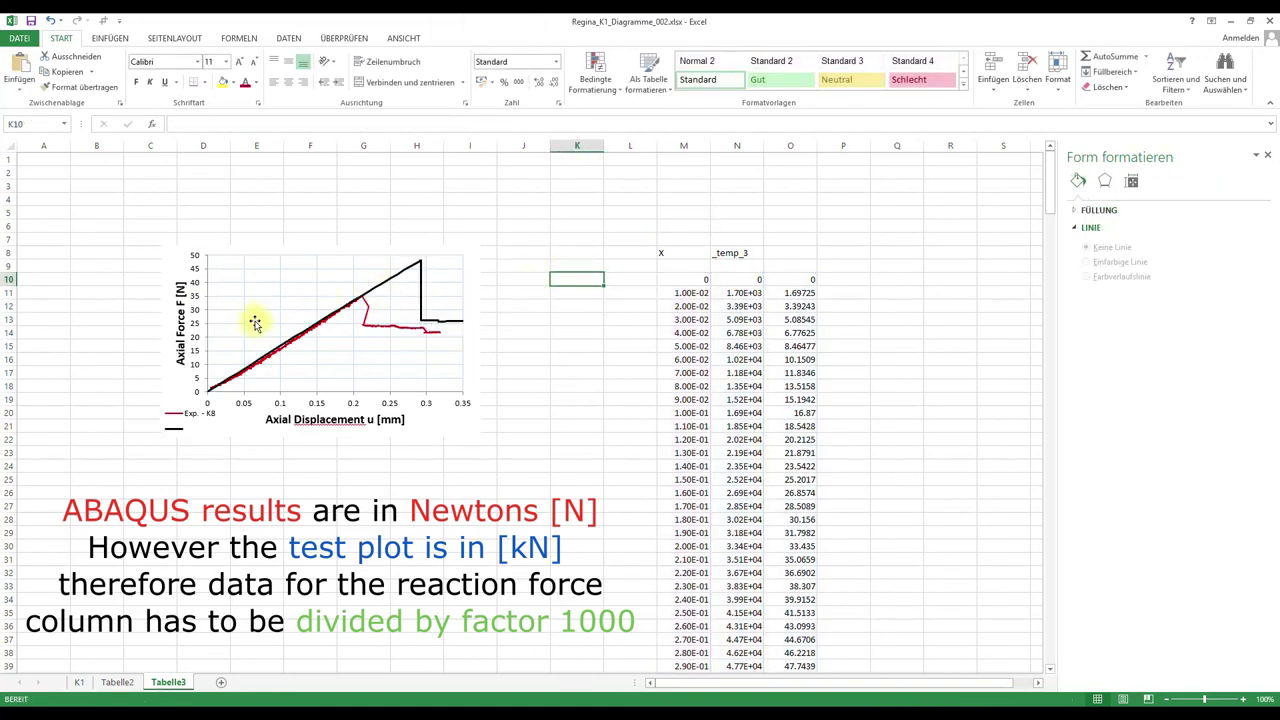
# Name the black chart series by entering ABAQUS - GNA in its name cell M6
pyautogui.click(422, 296)
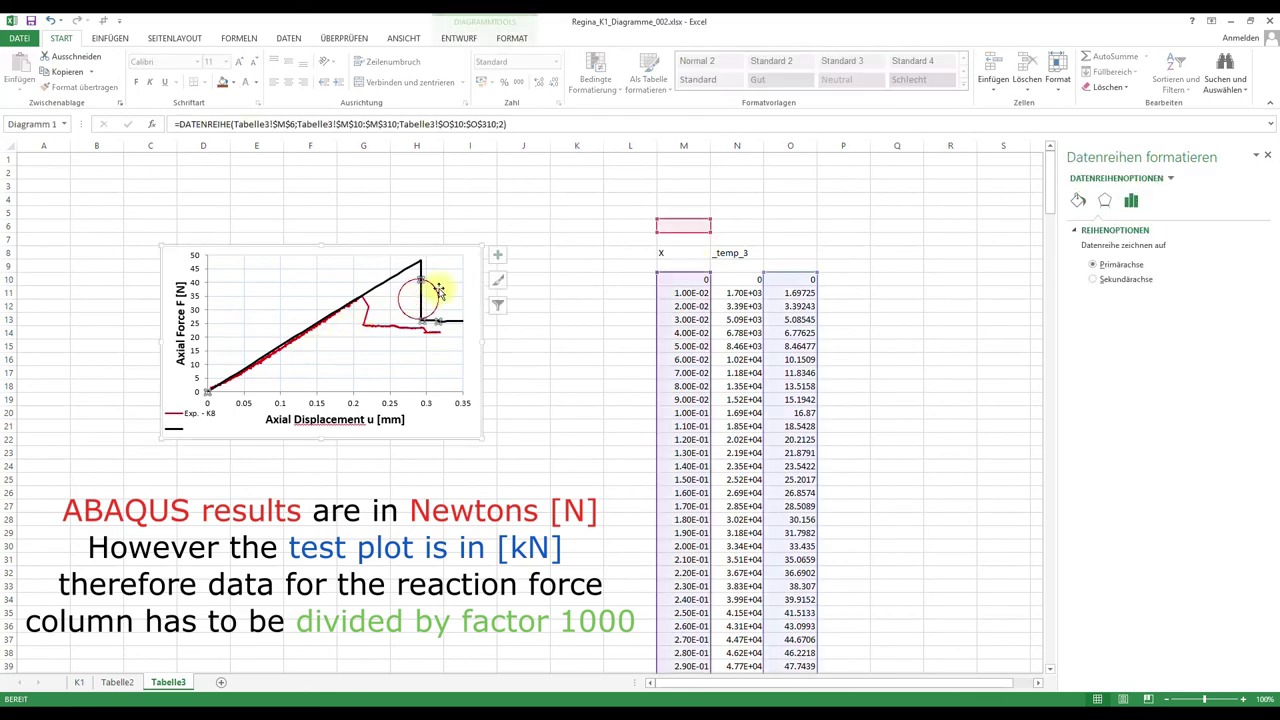
pyautogui.click(700, 226)
pyautogui.write('ABAQUS - G')
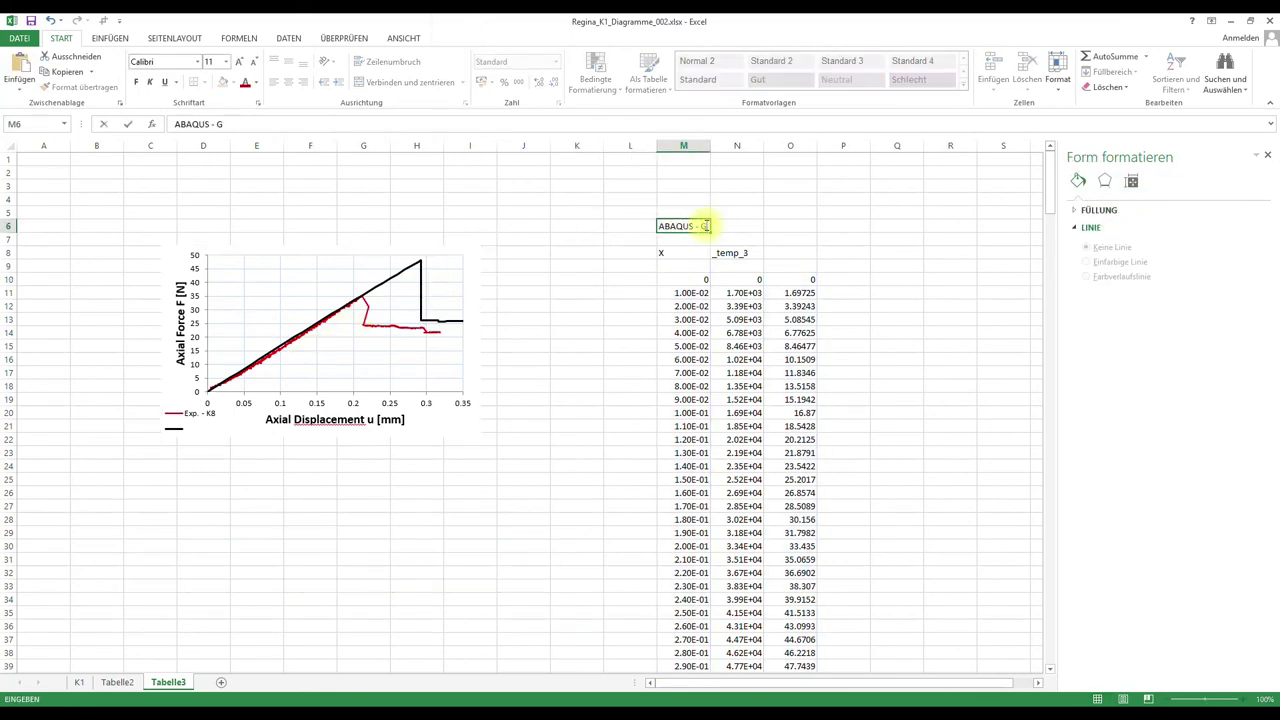
pyautogui.write('NA')
pyautogui.click(584, 228)
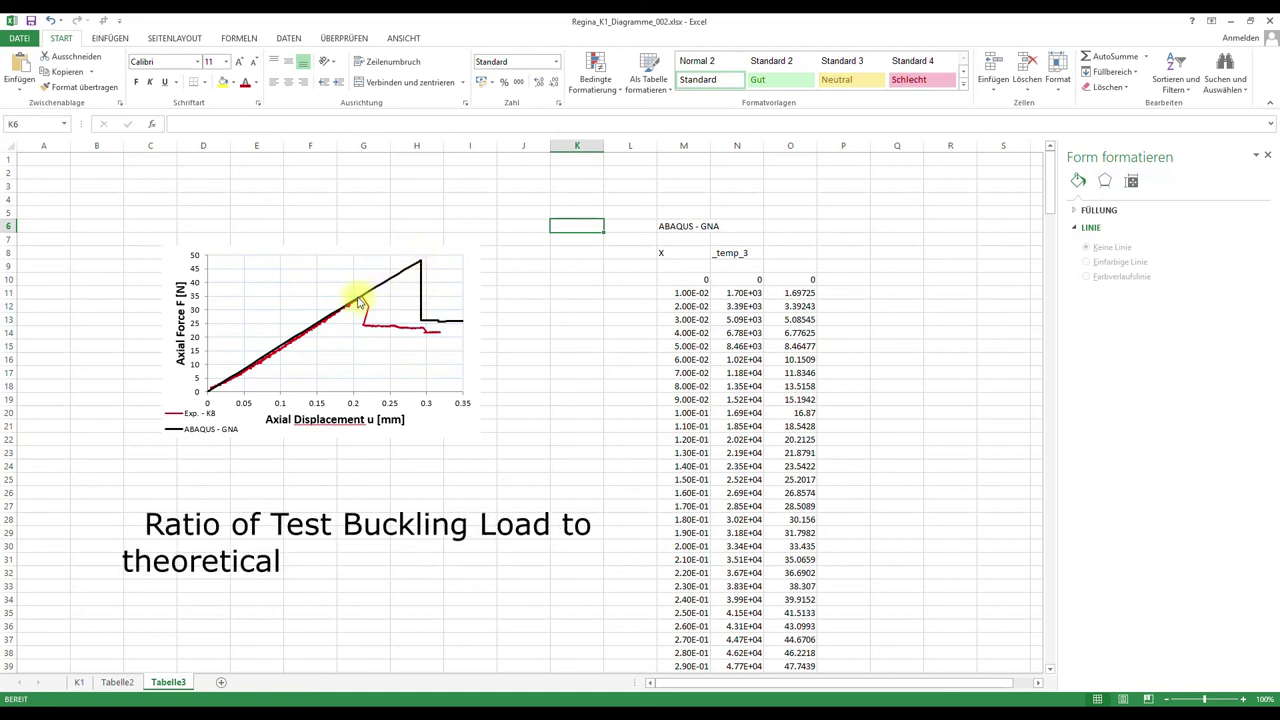
# Calculate the knockdown factor of test to theoretical buckling load in cell J11 with =35/48
pyautogui.moveTo(359, 296)
pyautogui.click(503, 290)
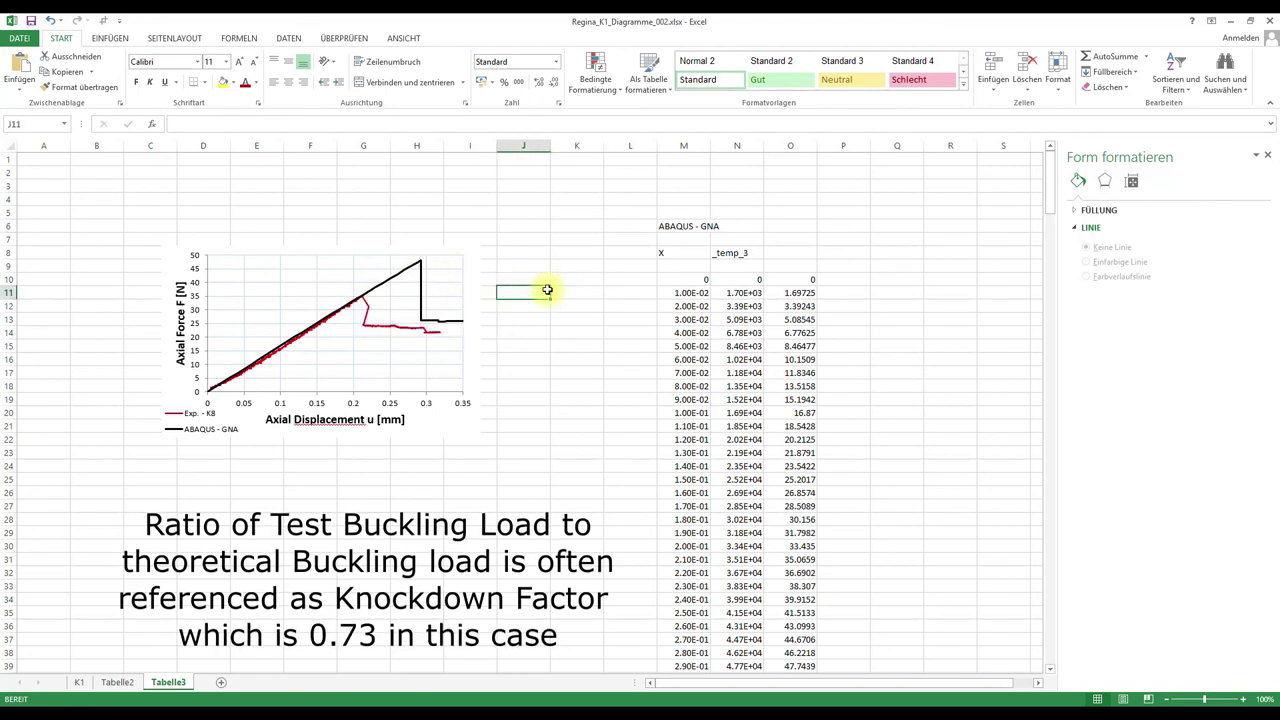
pyautogui.write('=35/')
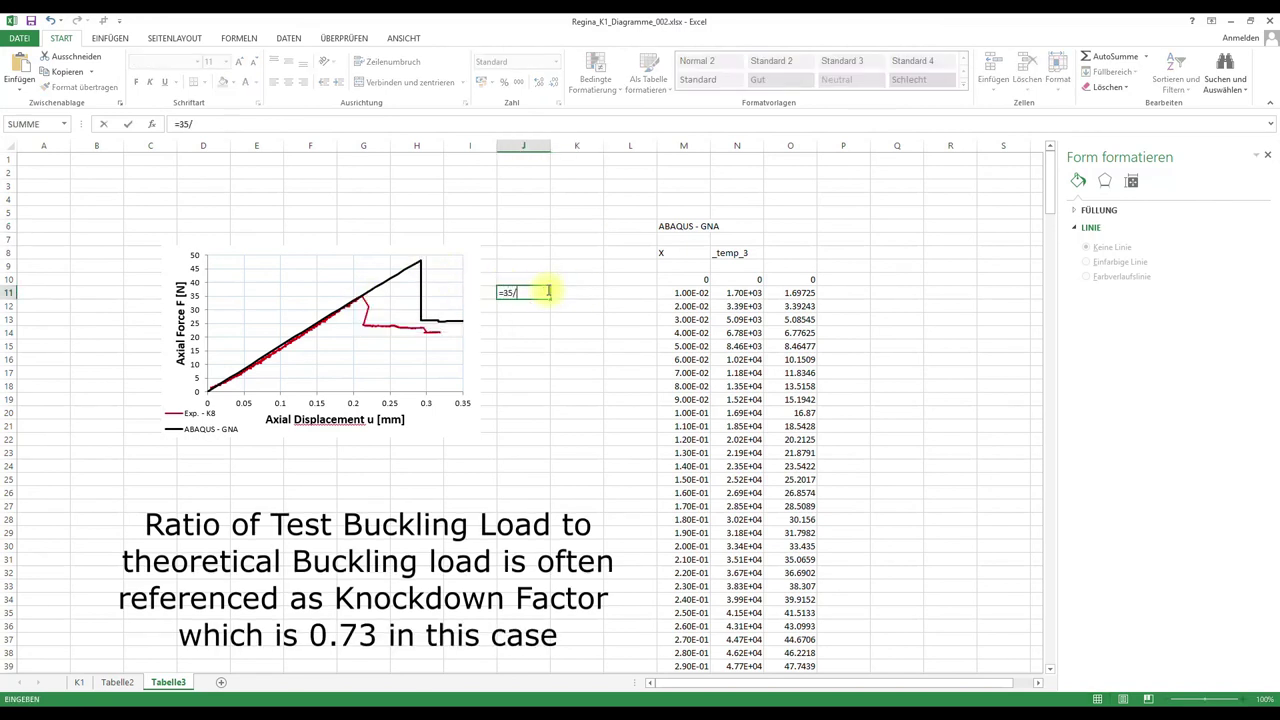
pyautogui.write('48')
pyautogui.press('Return')
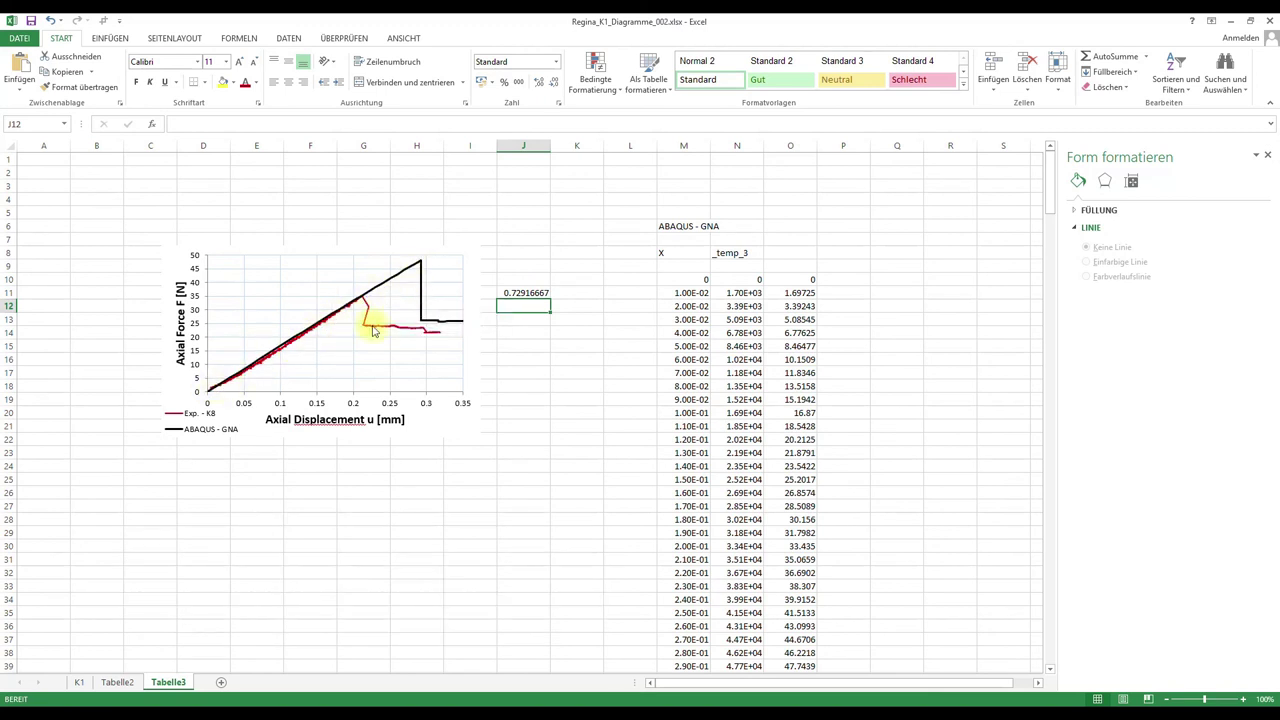
pyautogui.click(525, 272)
pyautogui.click(529, 303)
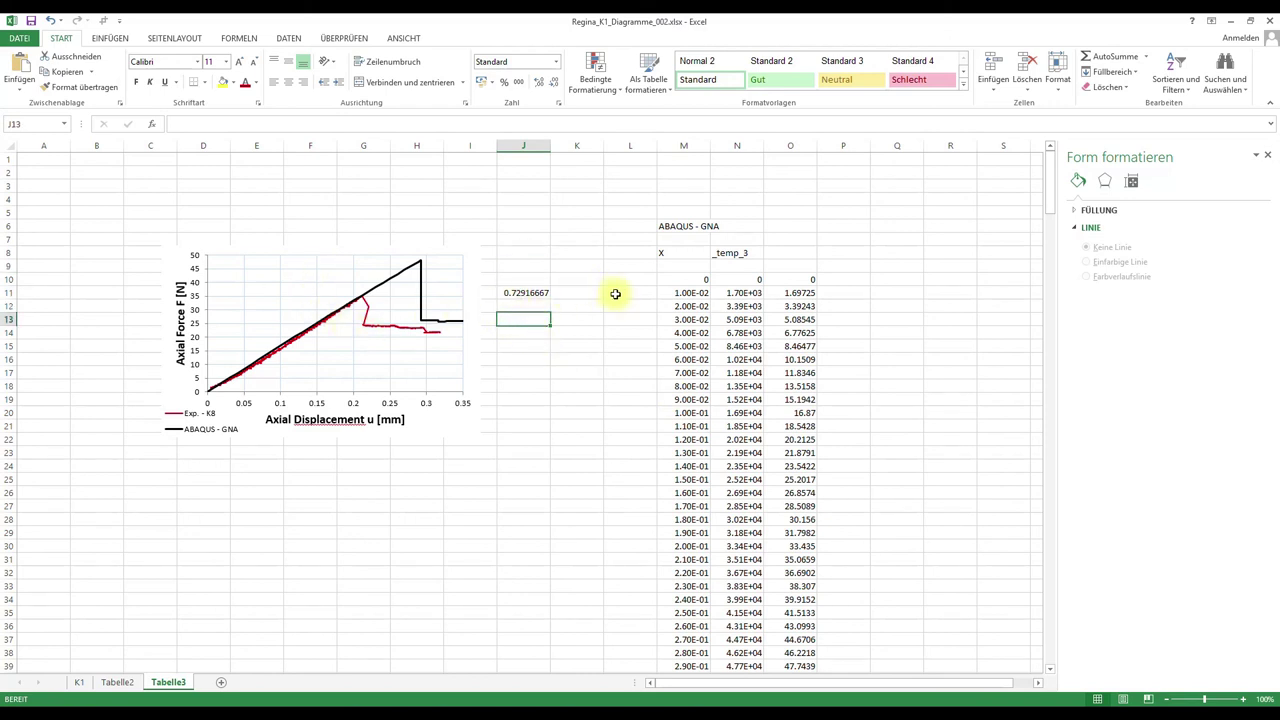
# Switch to Abaqus/CAE, close the Report XY Data dialog, and minimize the program
pyautogui.click(1229, 21)
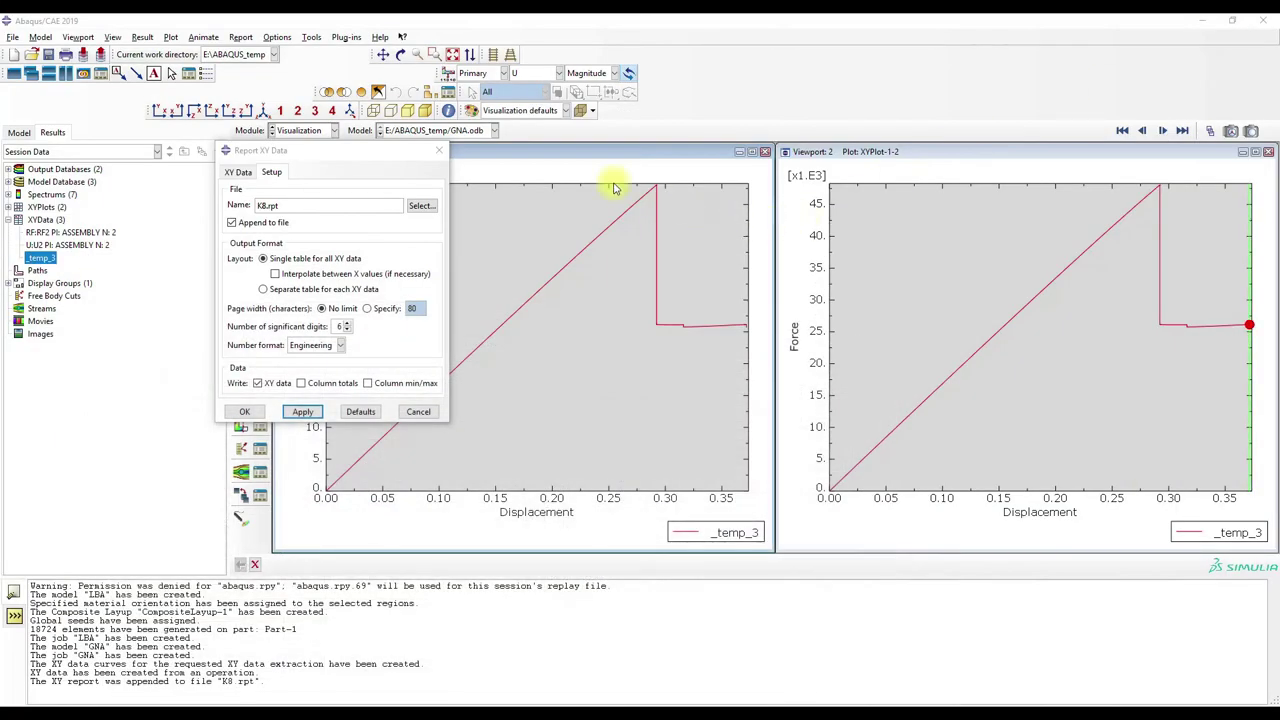
pyautogui.click(438, 151)
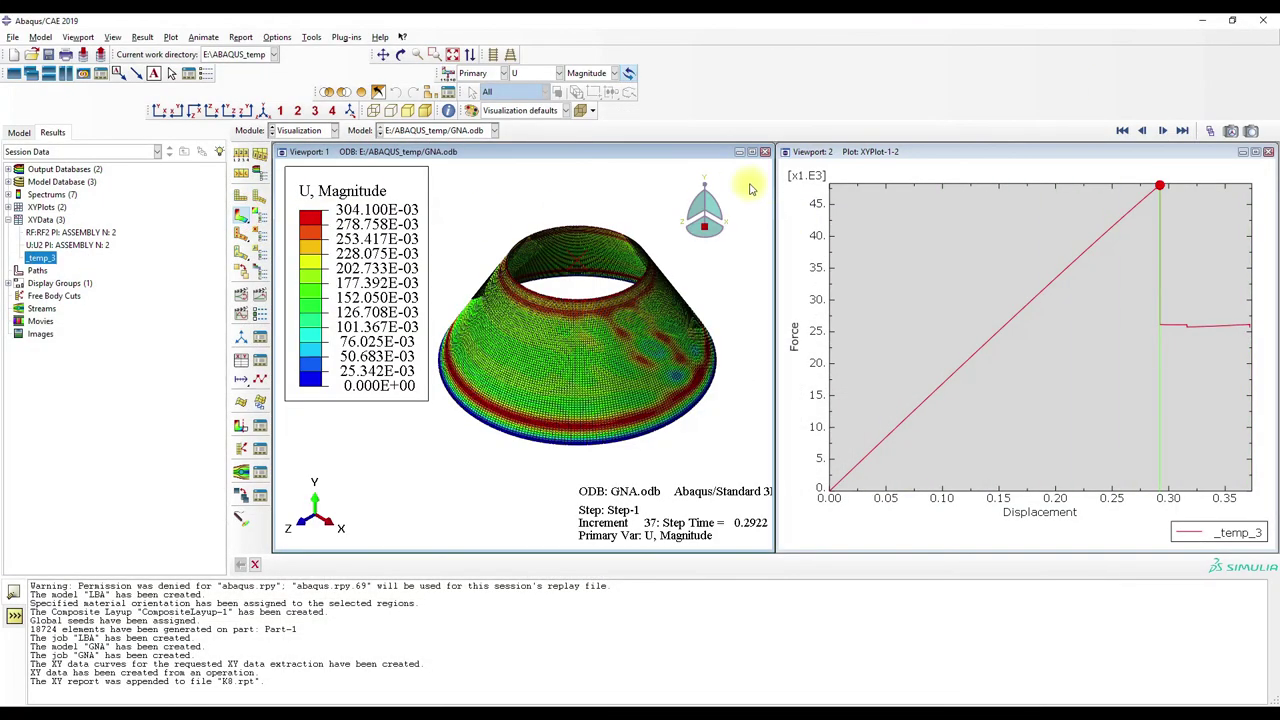
pyautogui.click(1197, 22)
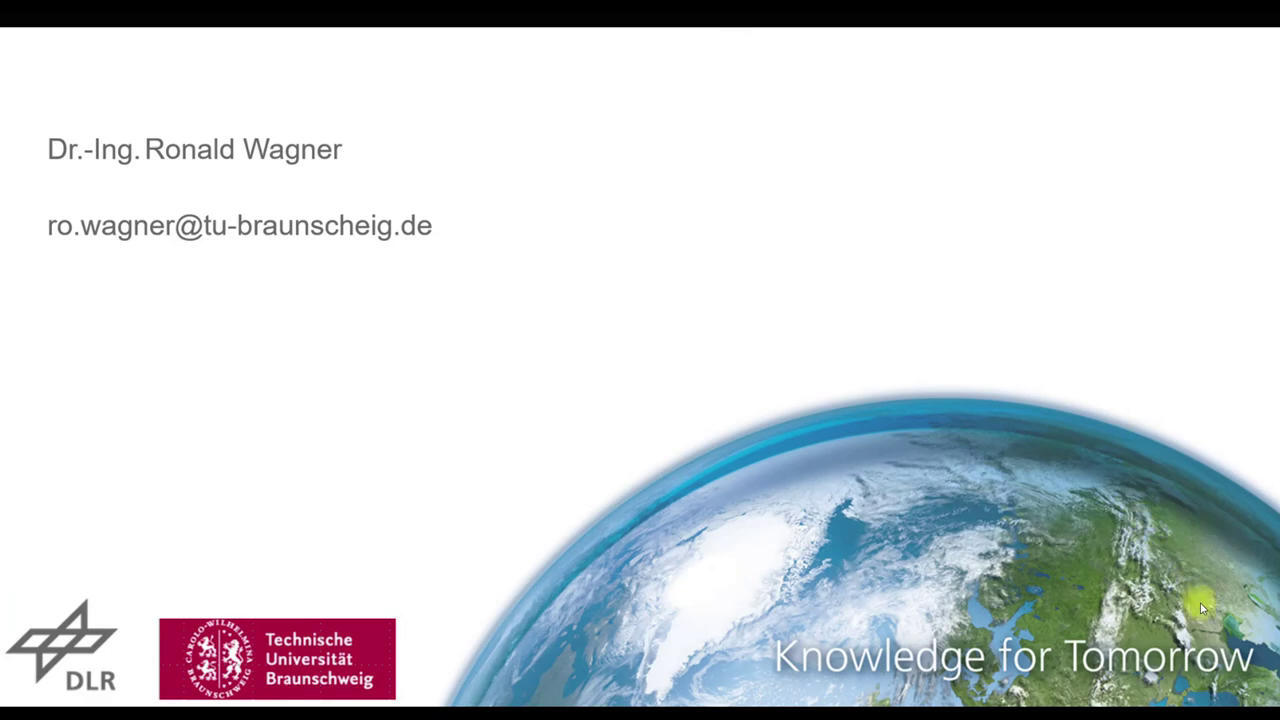